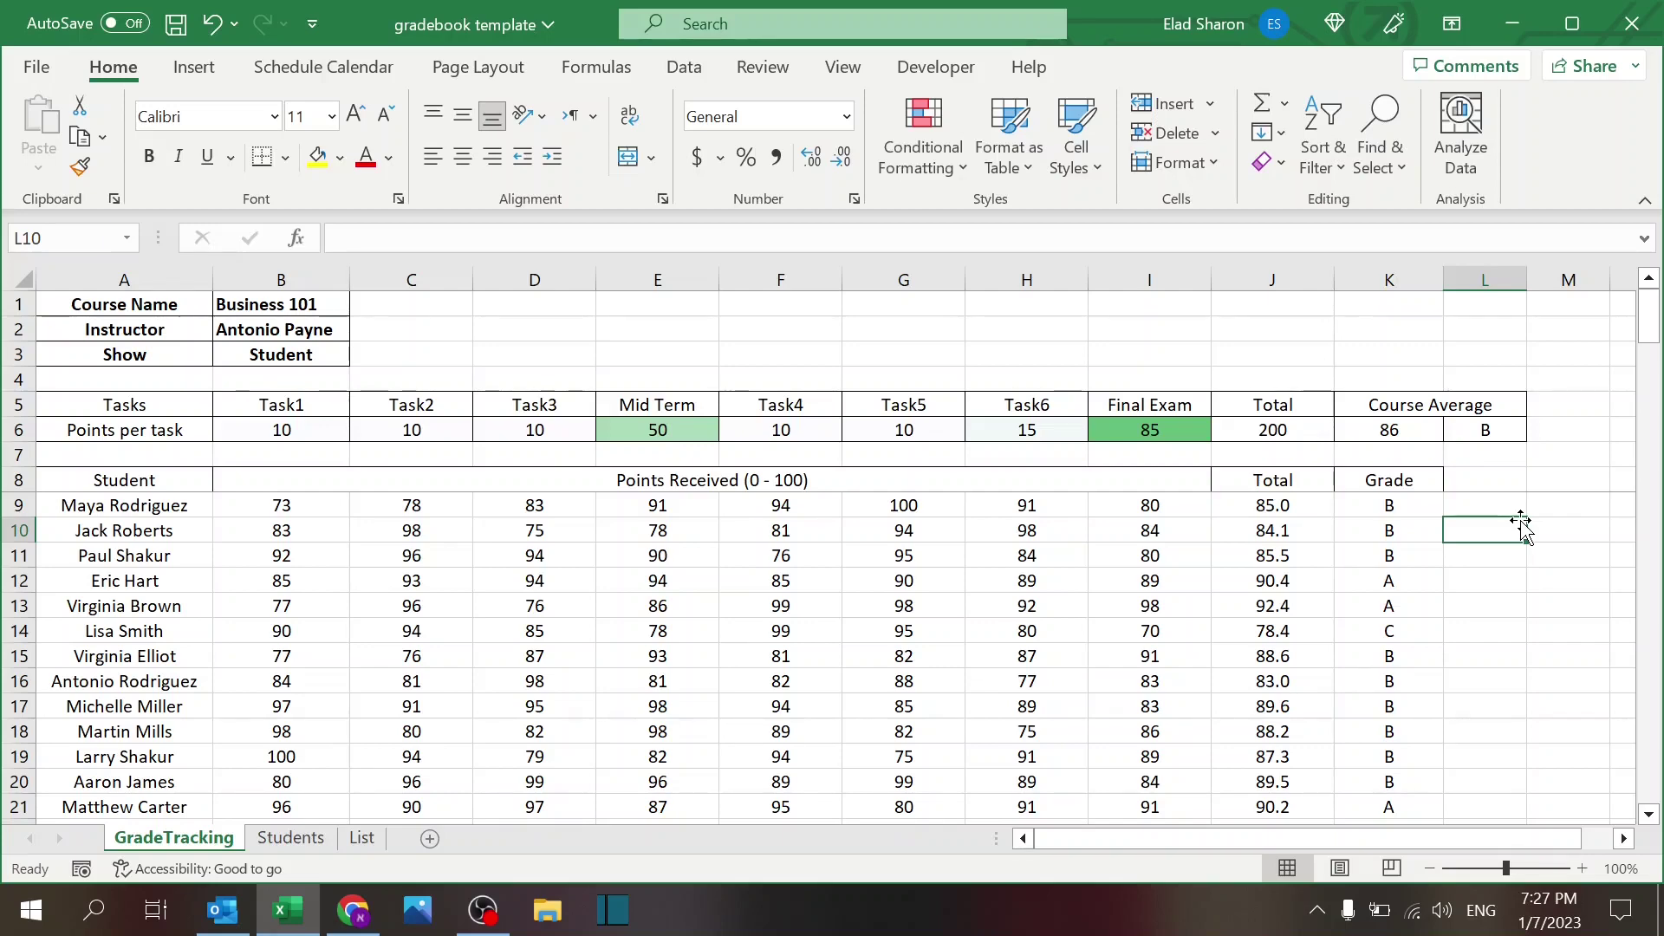
Glance over the List and Students sheets, then go back to GradeTracking
left_click(364, 843)
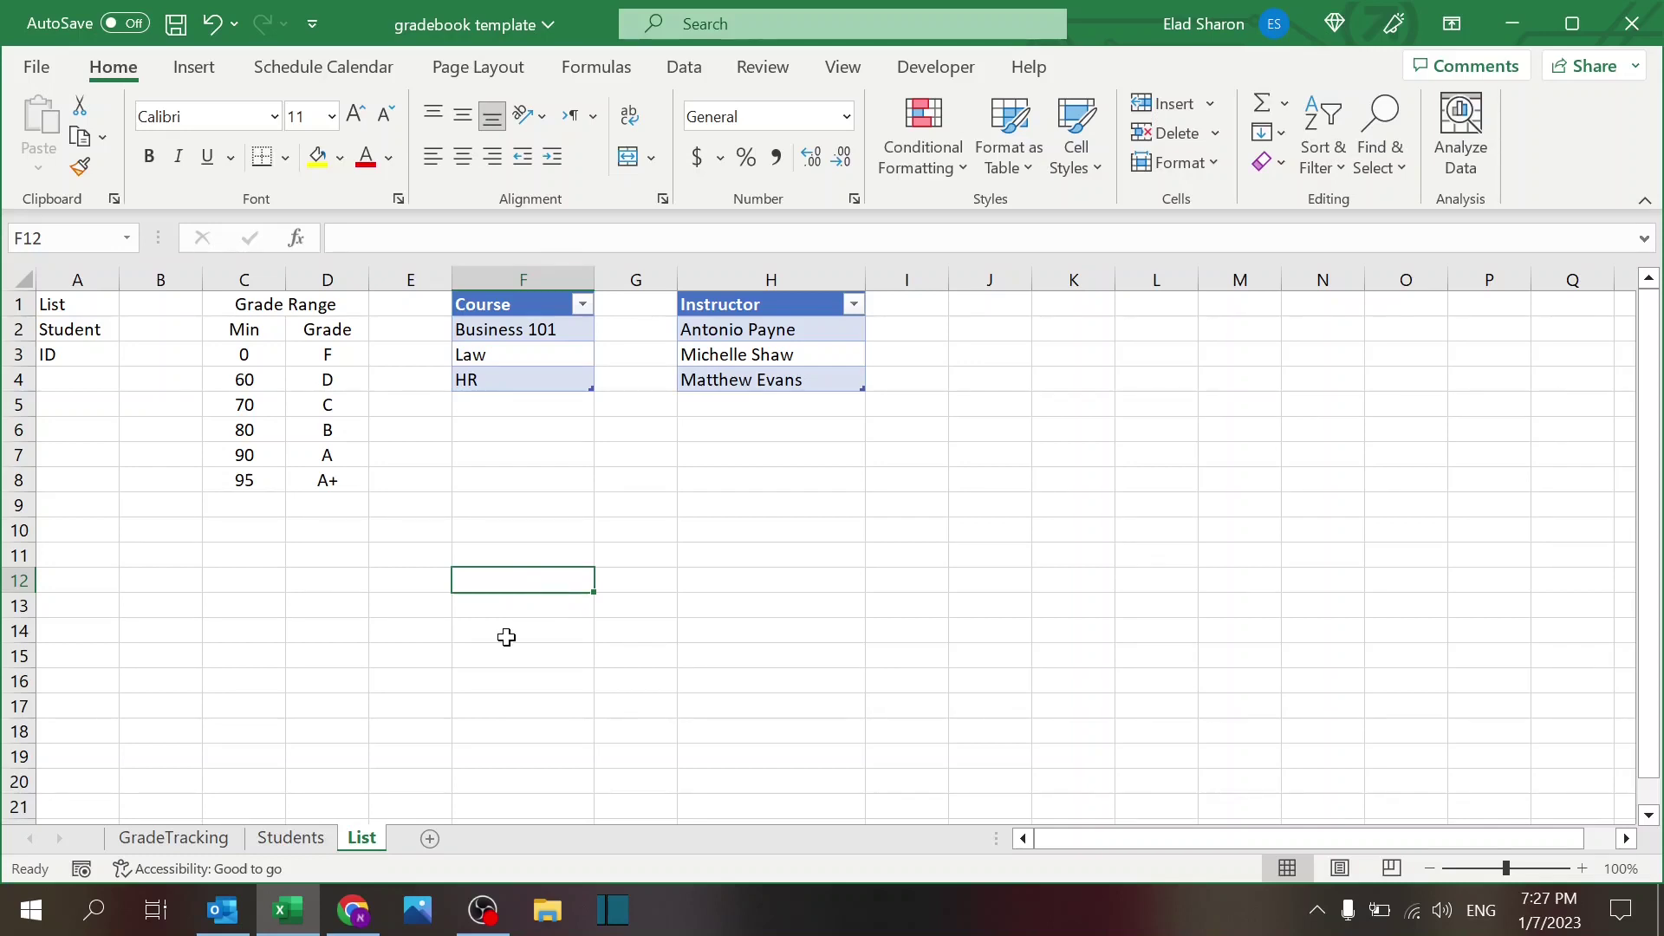
left_click(291, 838)
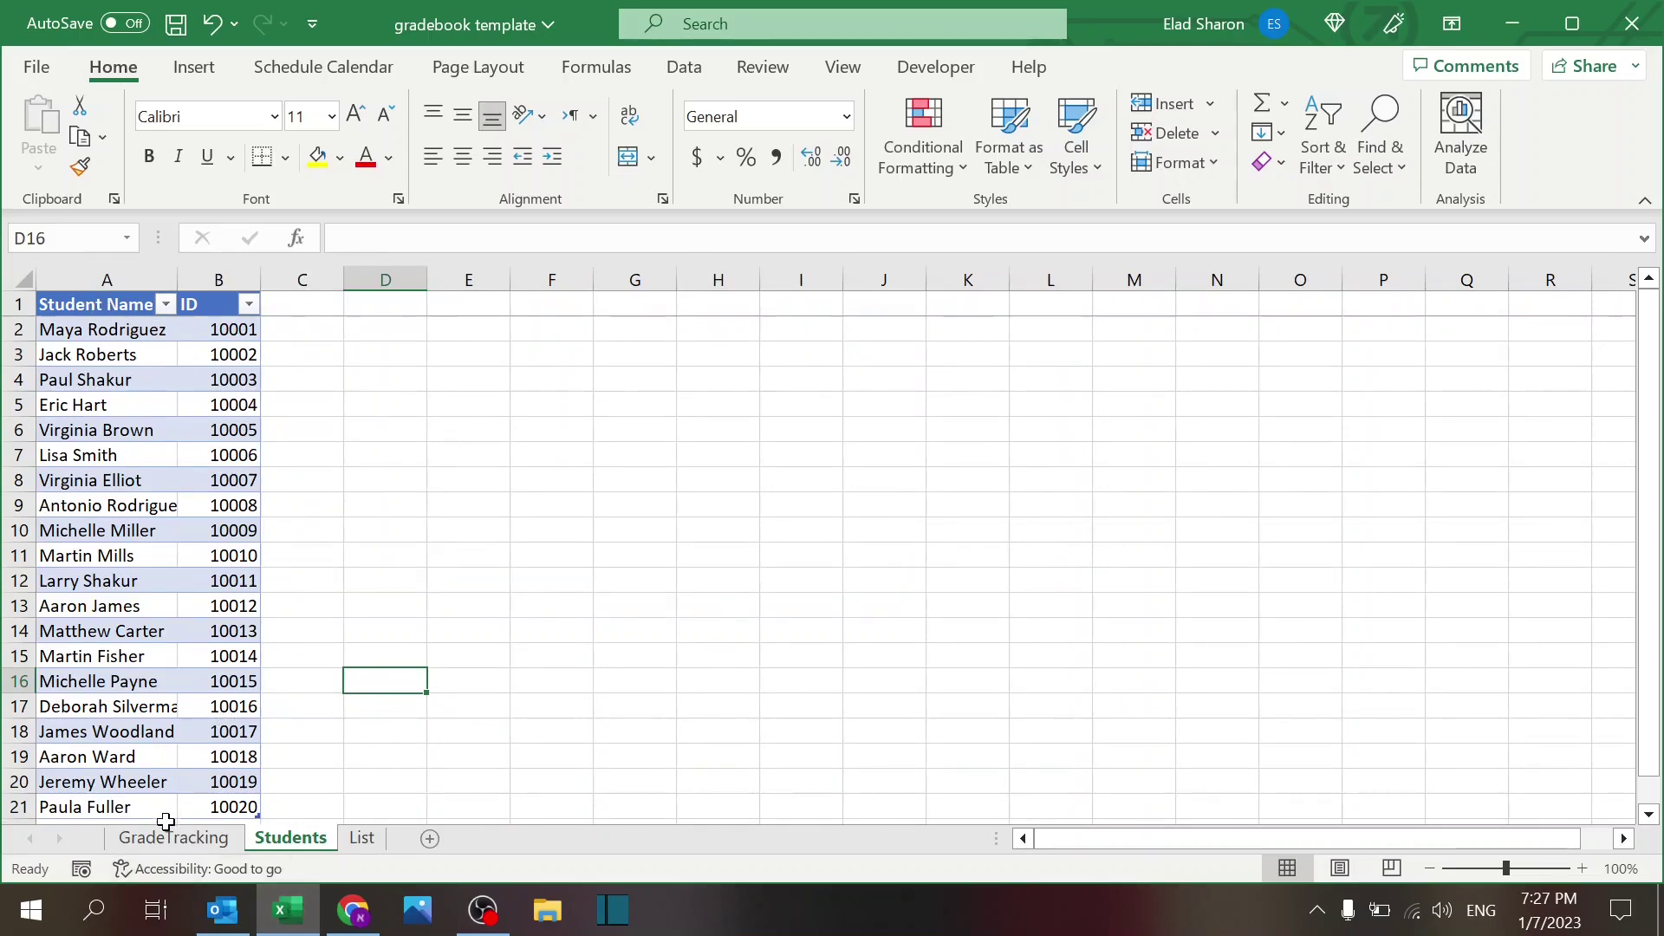
left_click(167, 839)
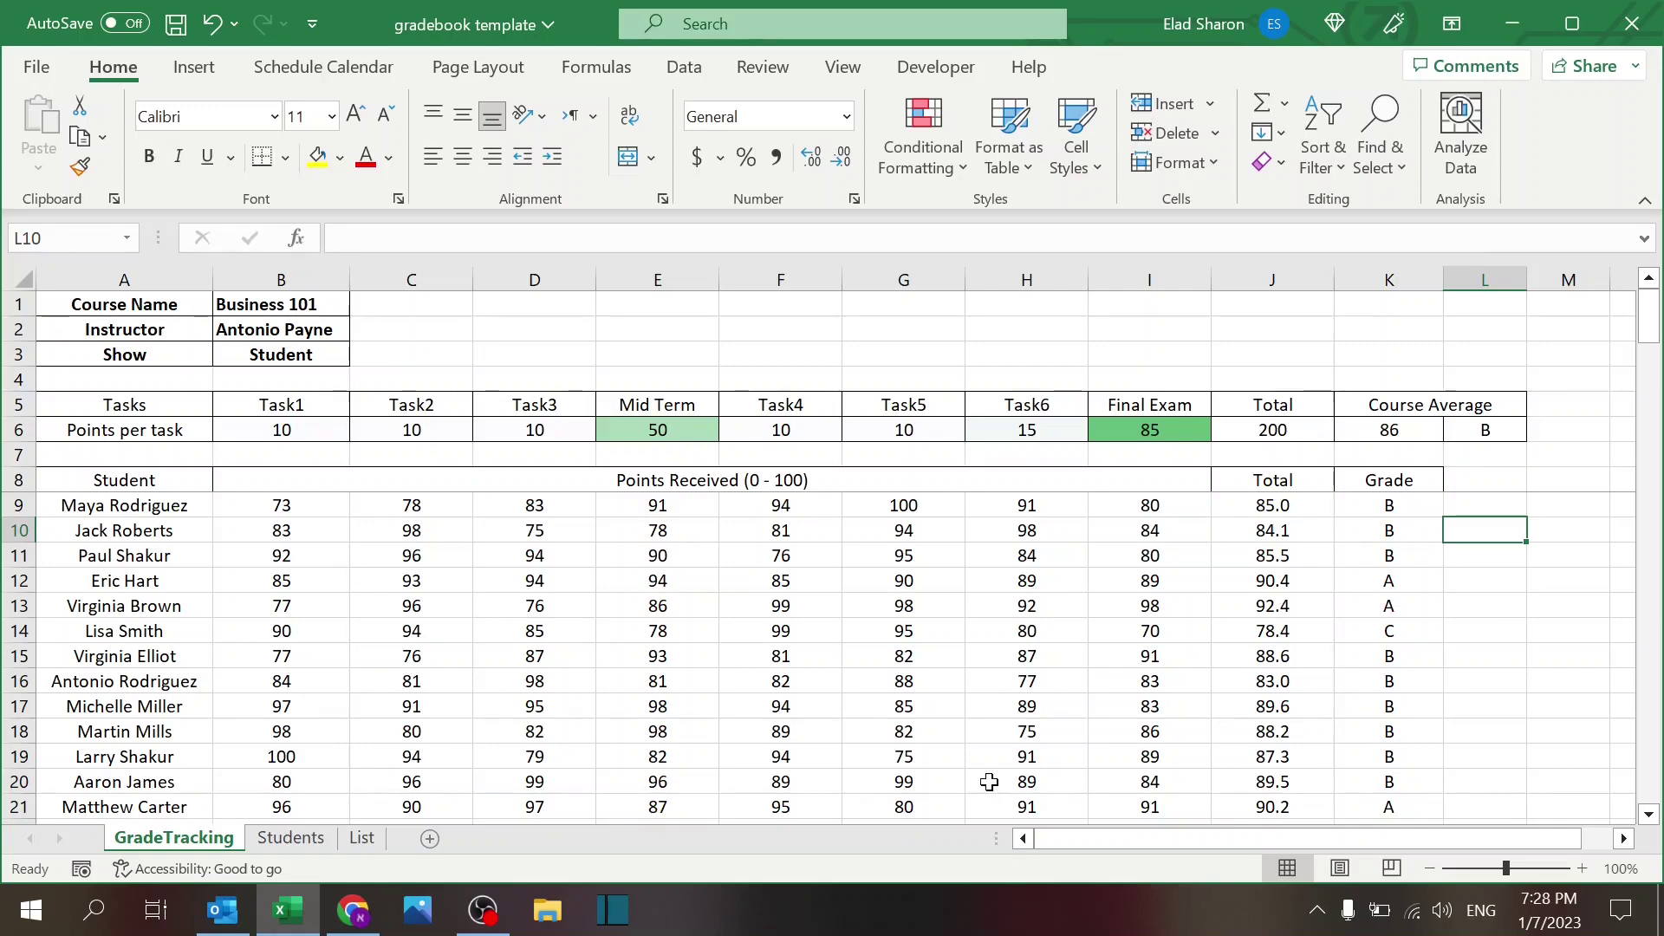
Inspect the Student and ID options in column A of the List sheet
left_click(362, 838)
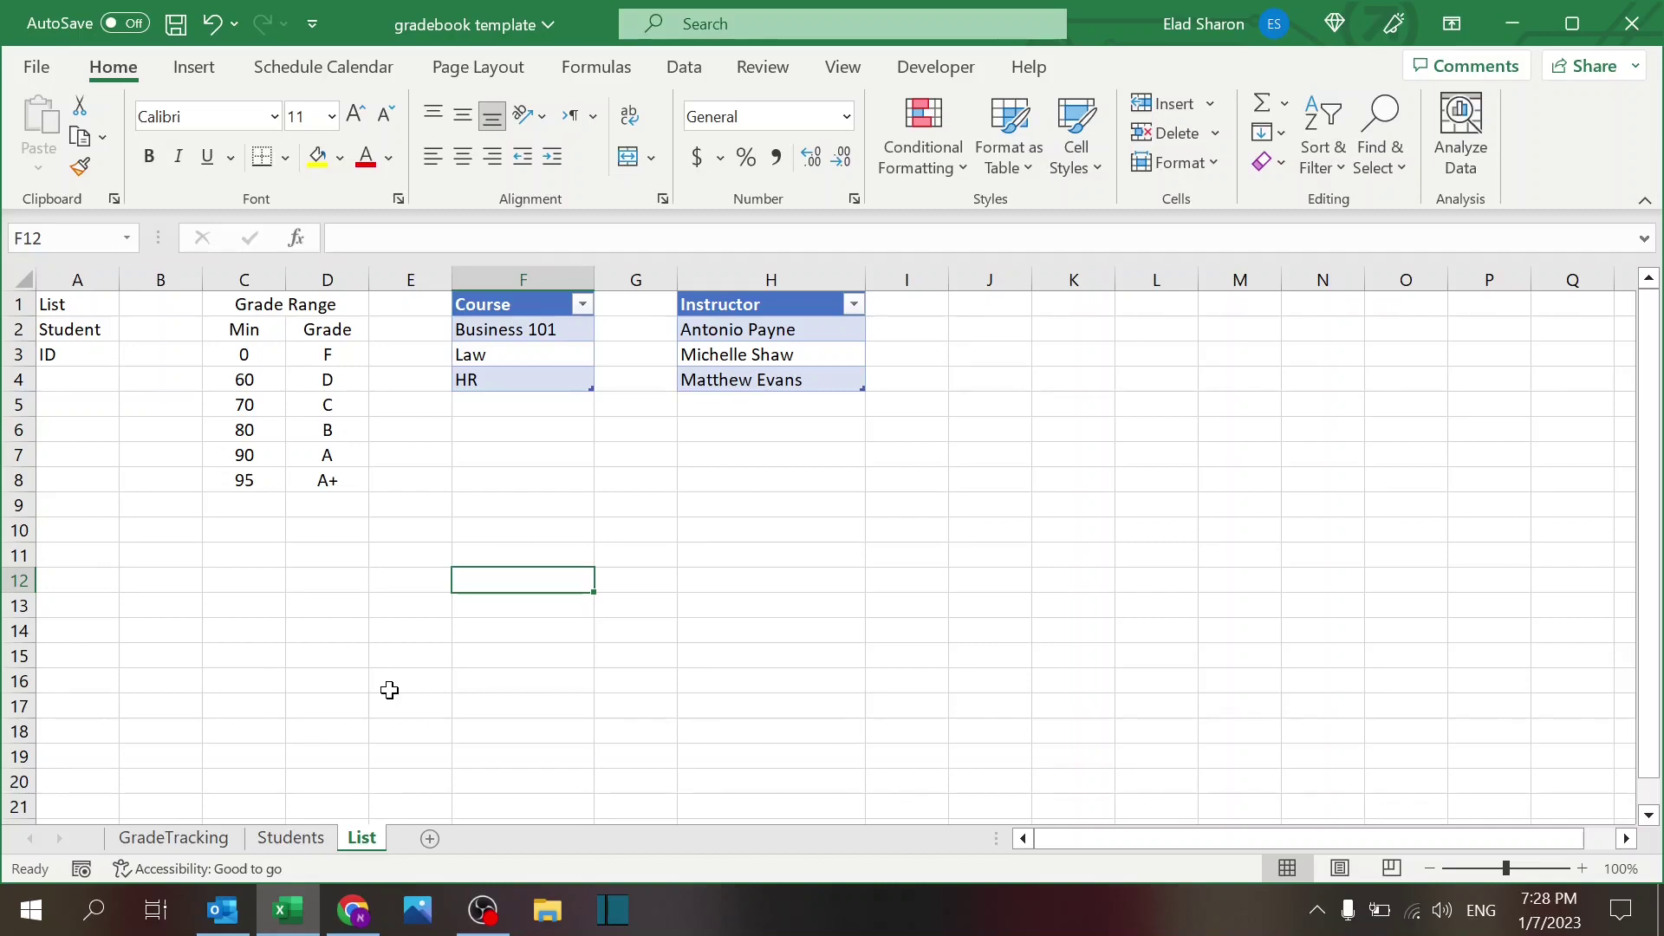
left_click(83, 277)
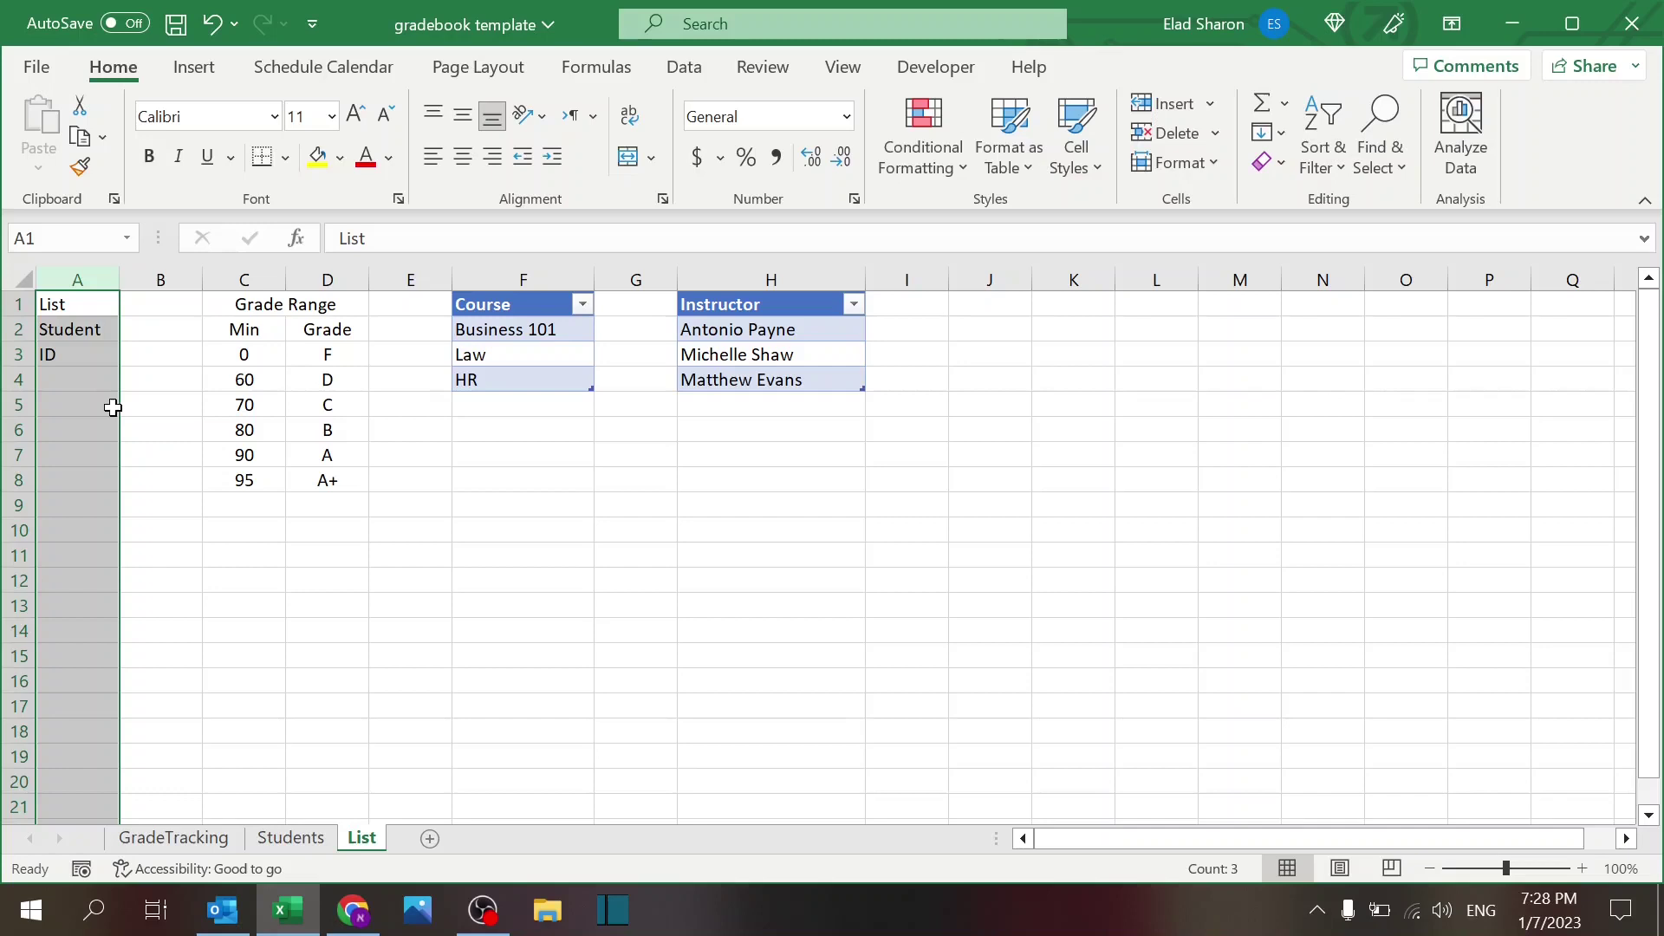
left_click(146, 423)
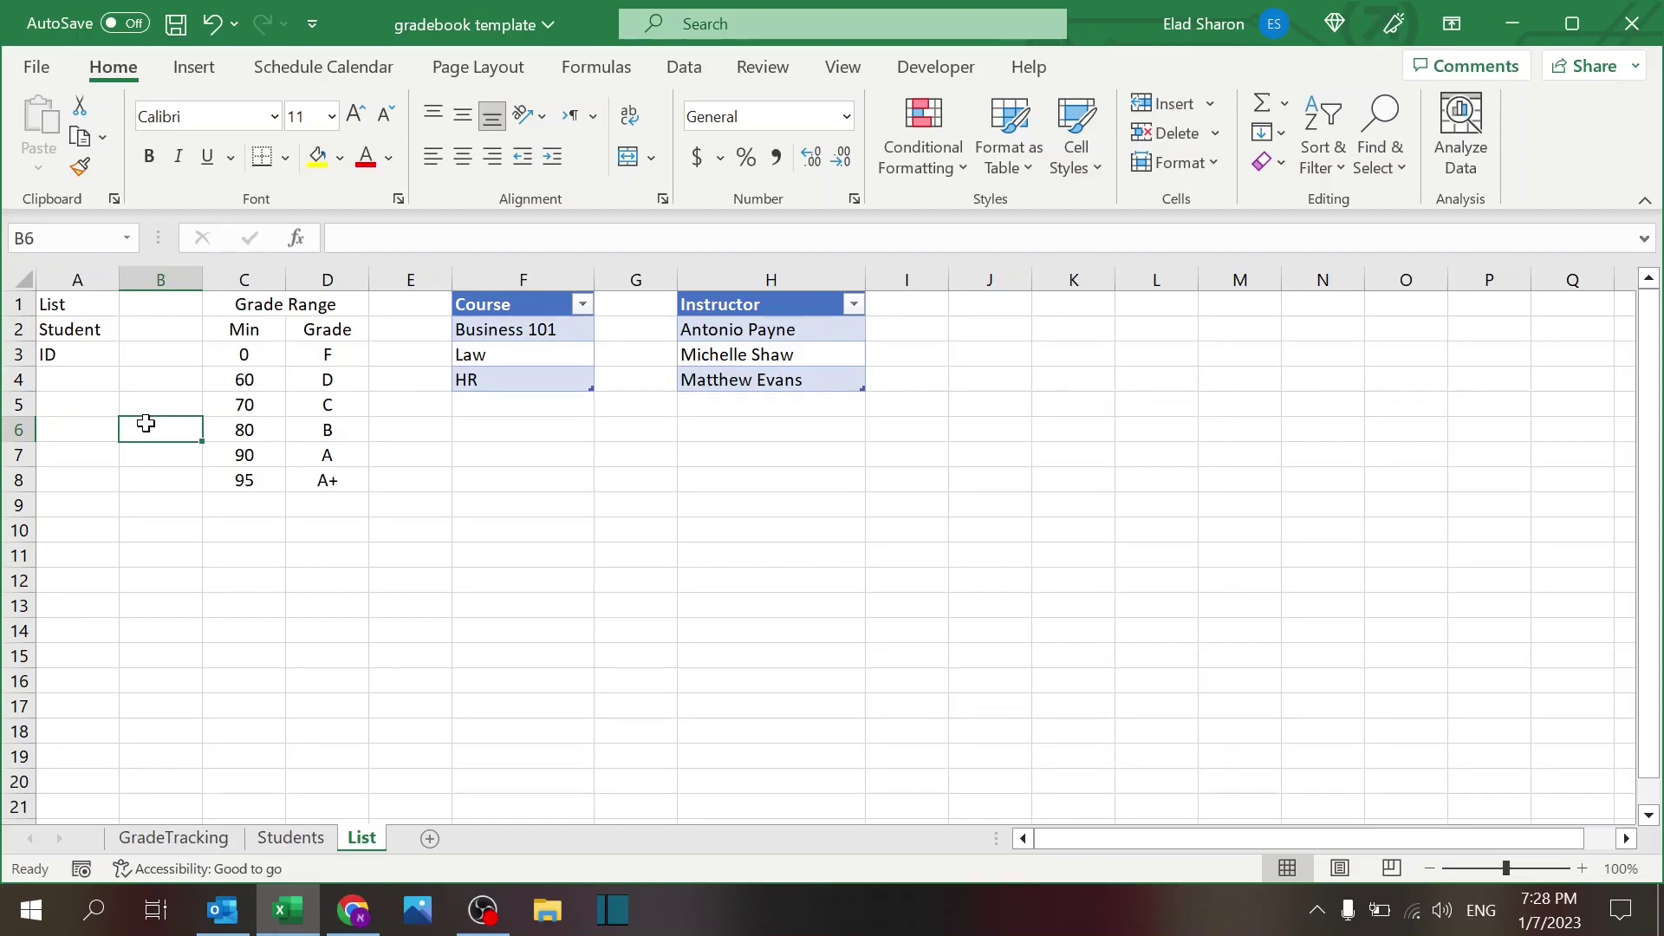
On GradeTracking, switch Show in B3 to ID, then back to Student
left_click(177, 839)
left_click(334, 357)
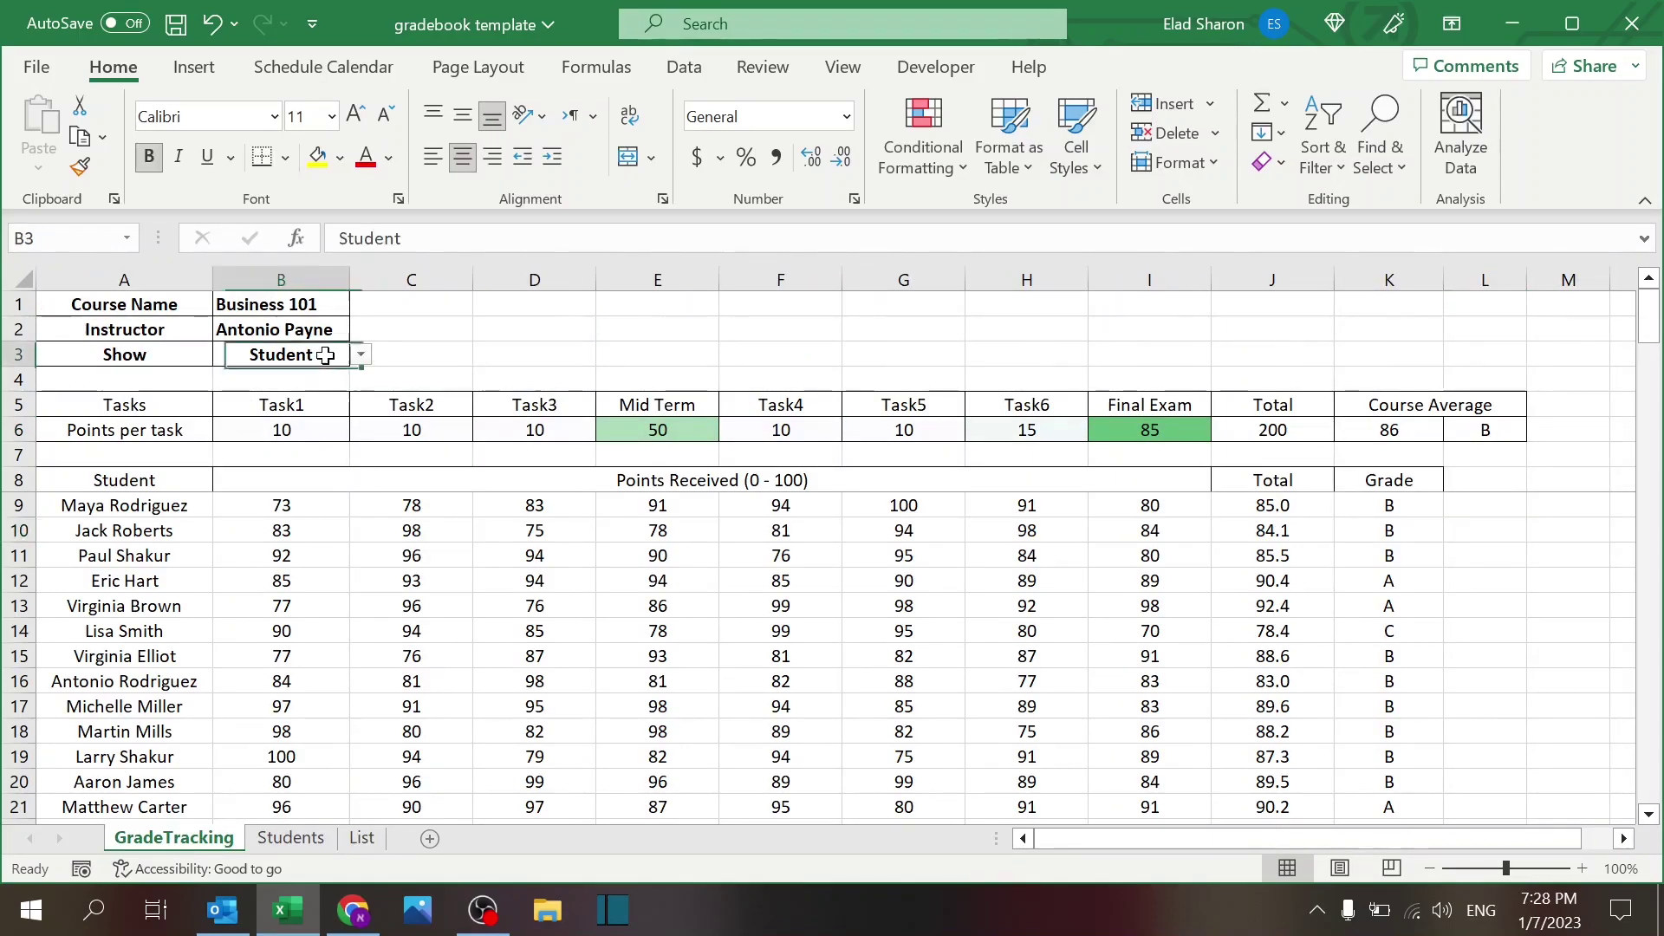
left_click(360, 355)
left_click(334, 385)
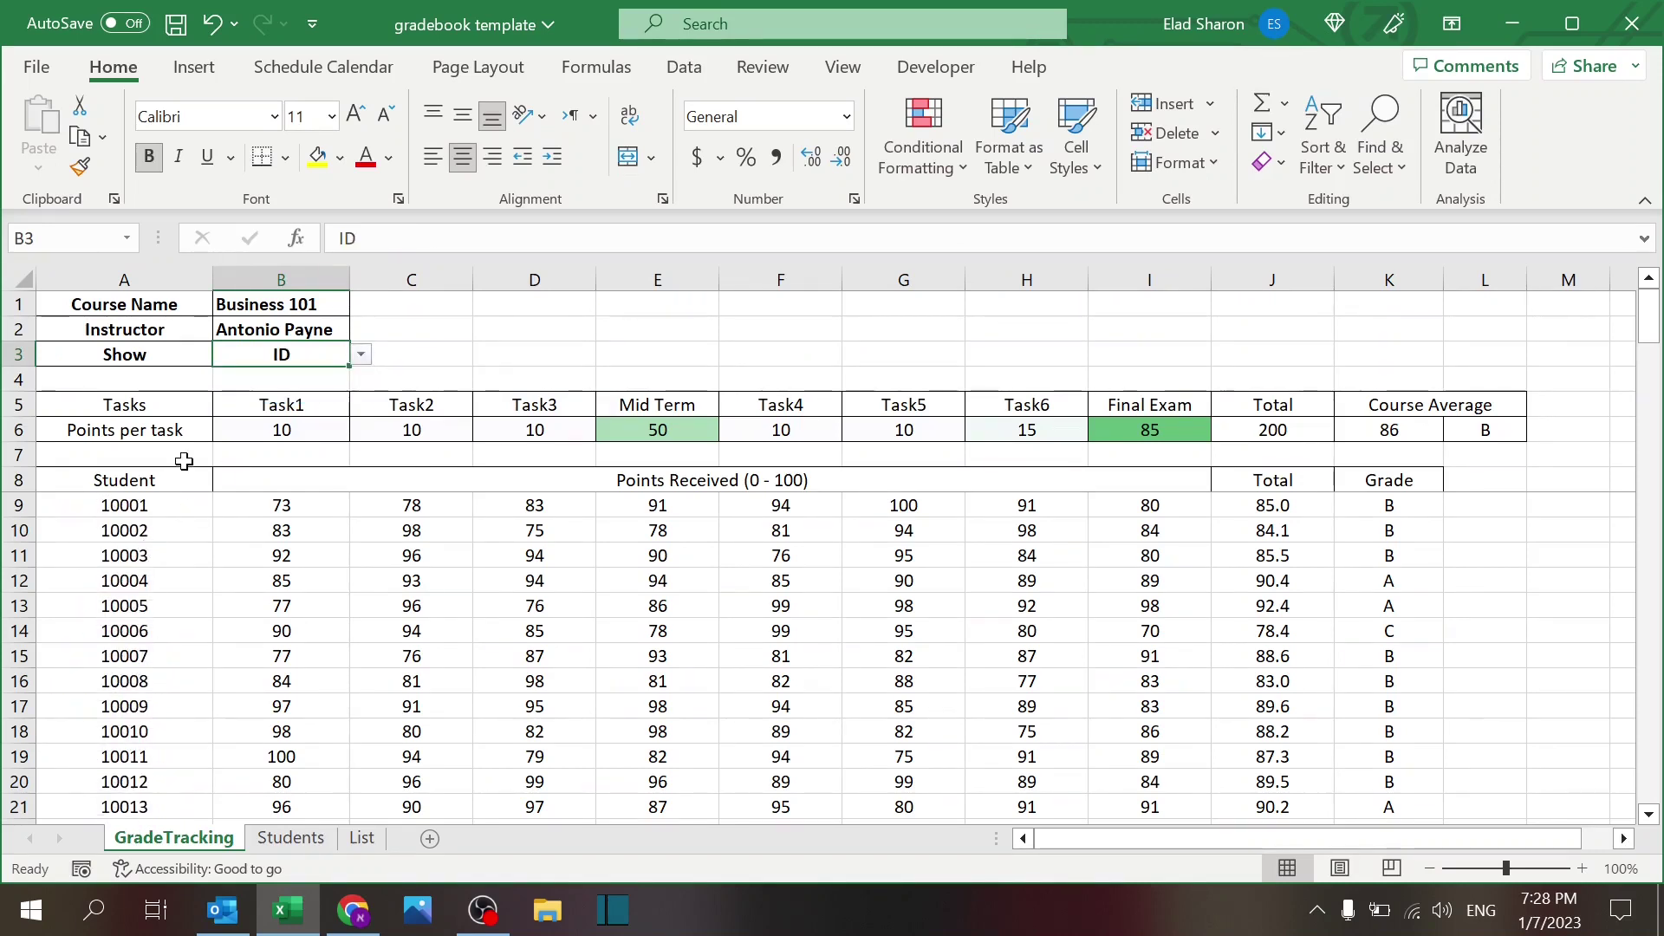
left_click(361, 356)
left_click(317, 377)
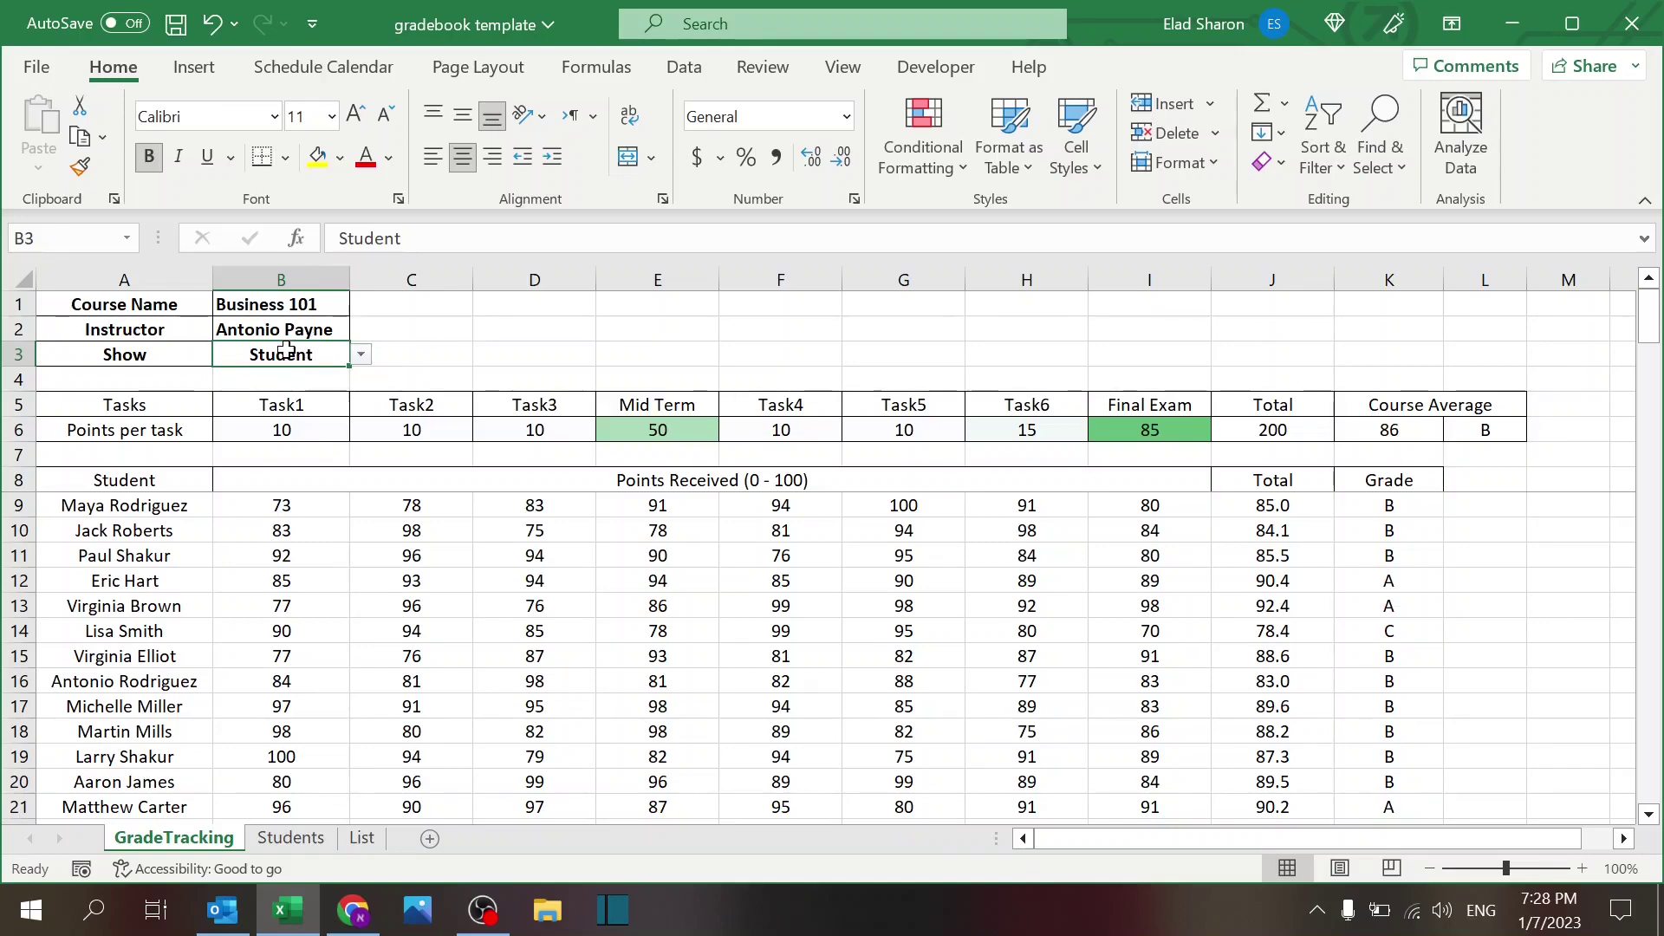
Select the Student and ID entries in A2:A3 on the List sheet
left_click(359, 839)
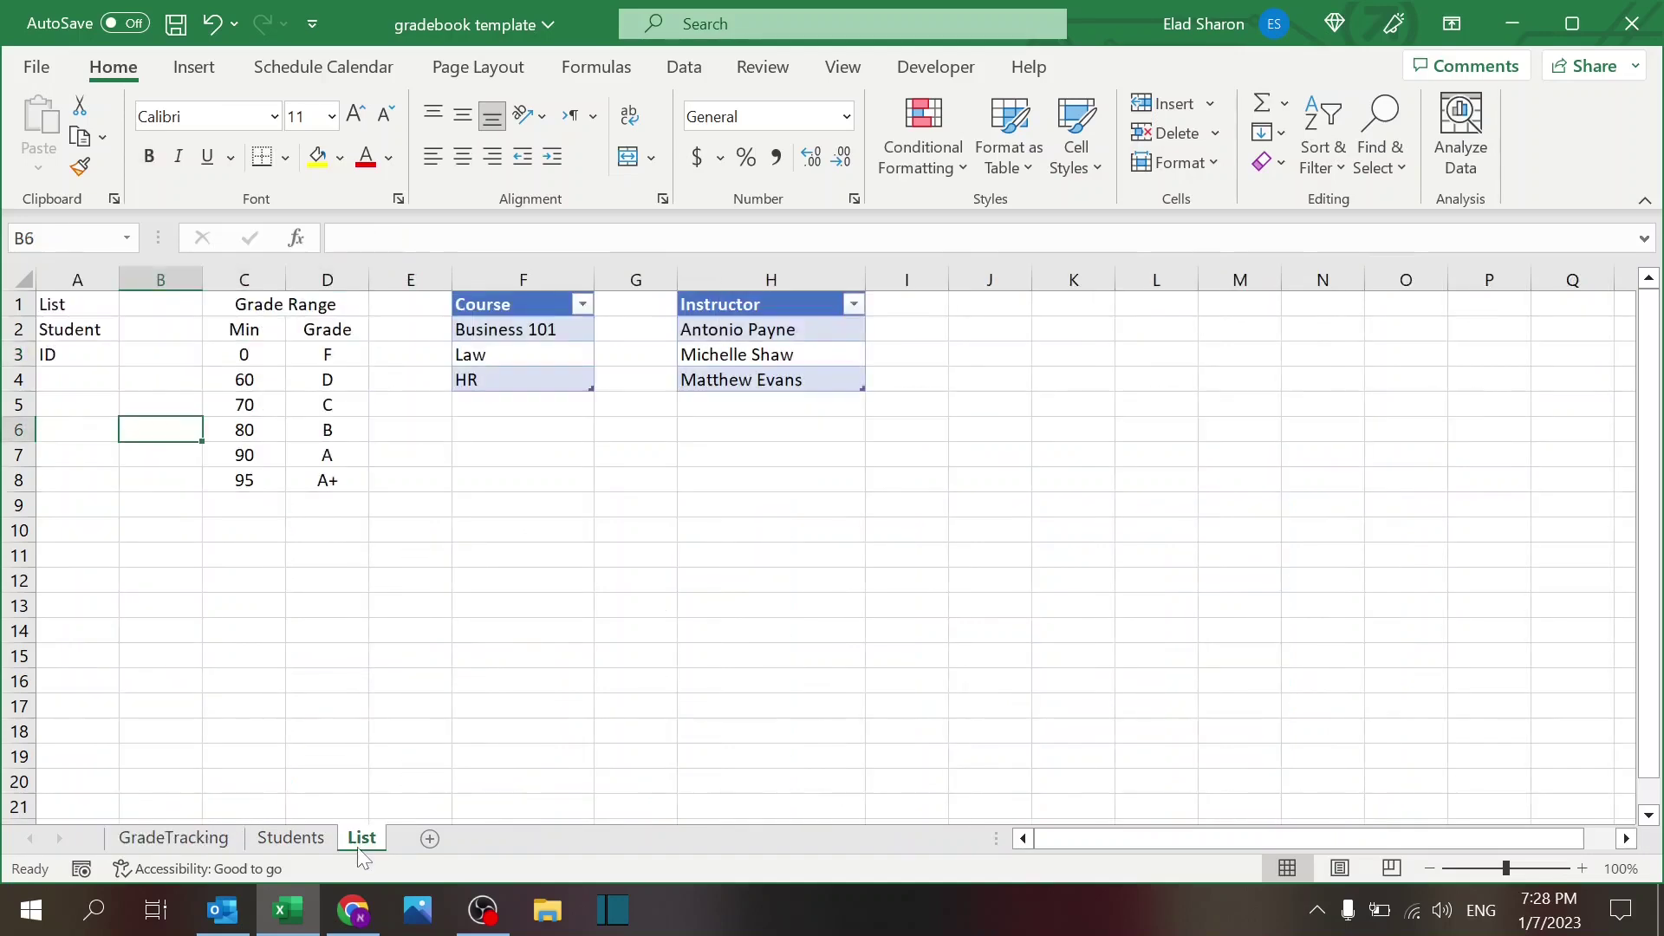
left_click(83, 374)
left_click_drag(93, 329, 87, 351)
left_click(168, 327)
left_click(317, 328)
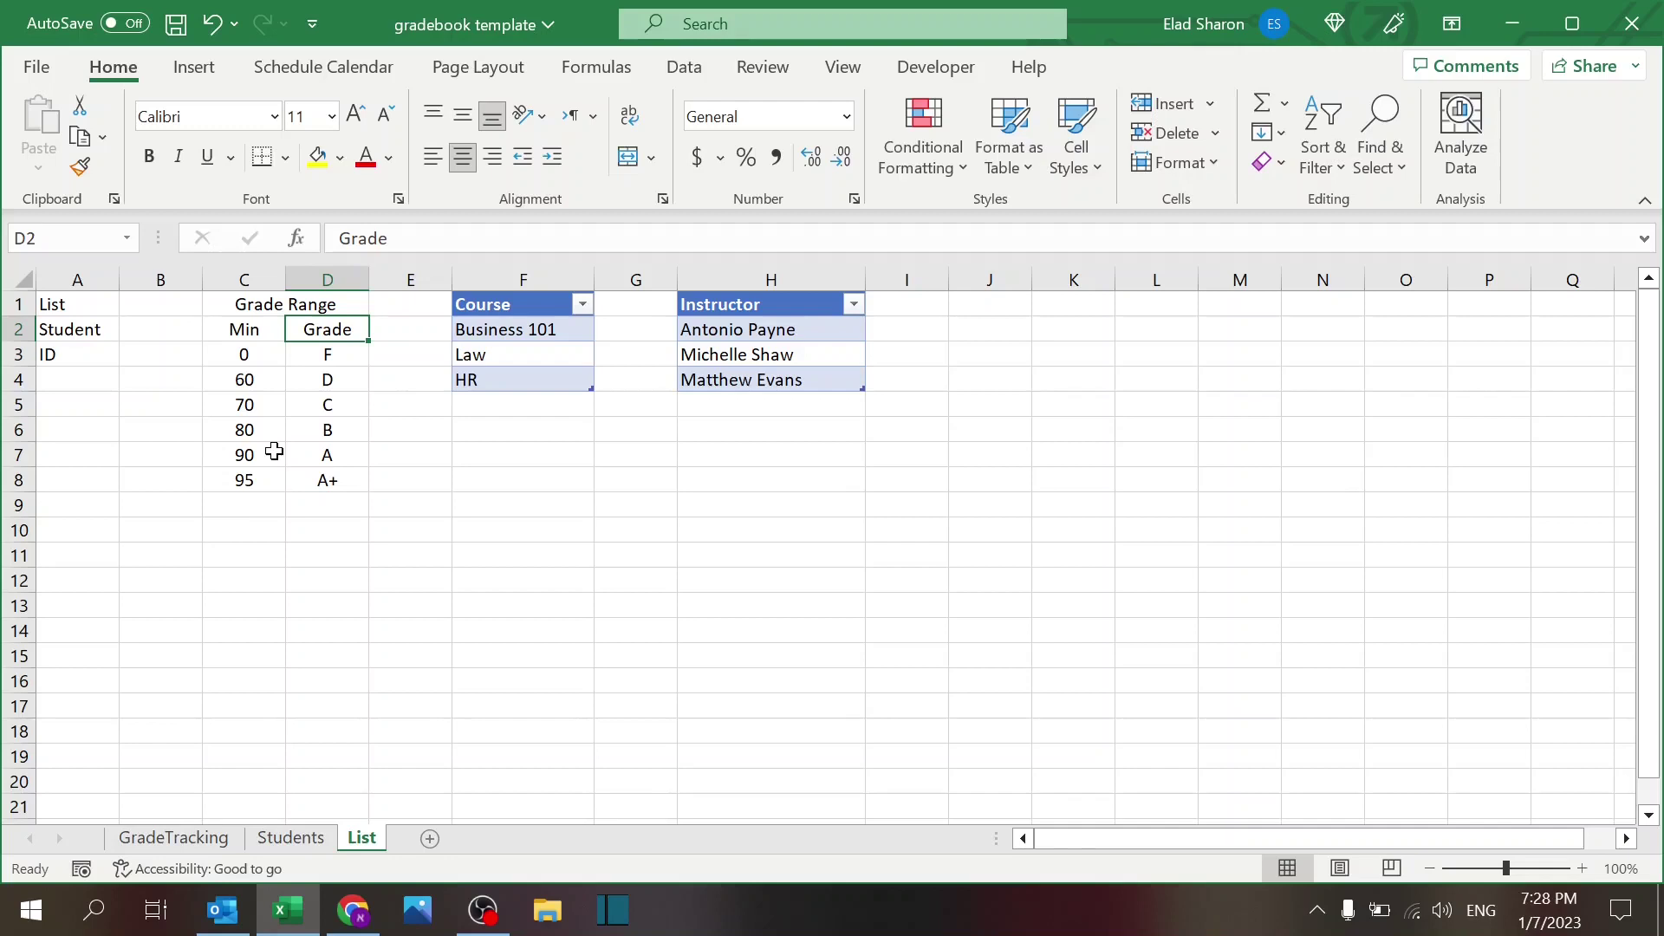
left_click(272, 352)
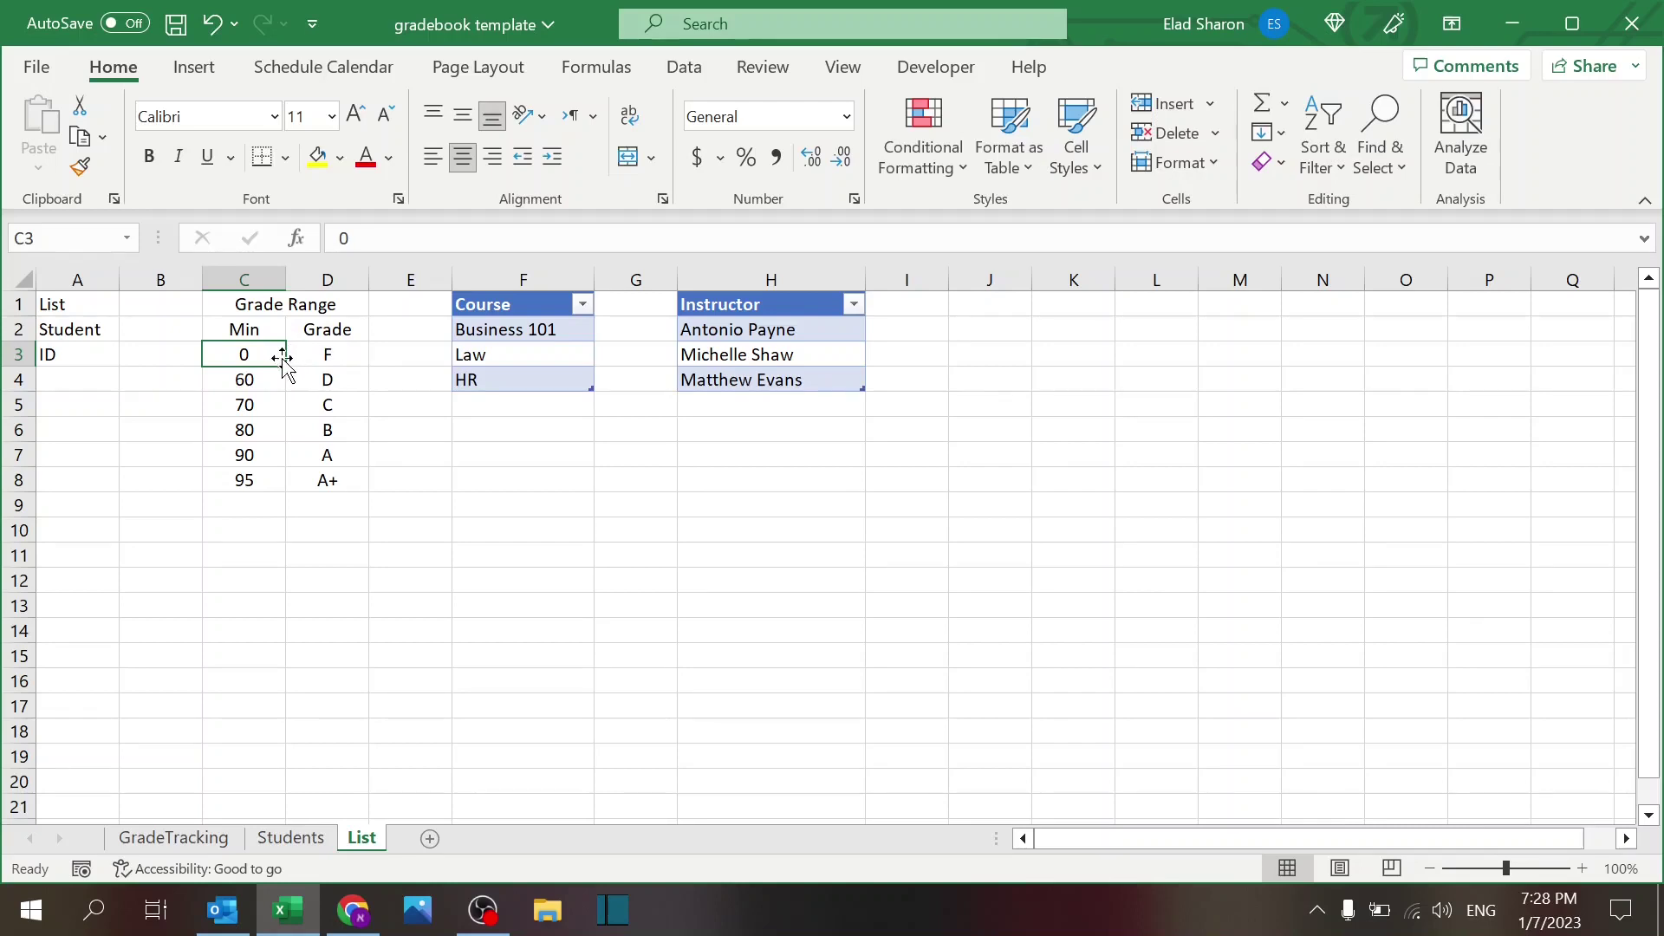
left_click(281, 381)
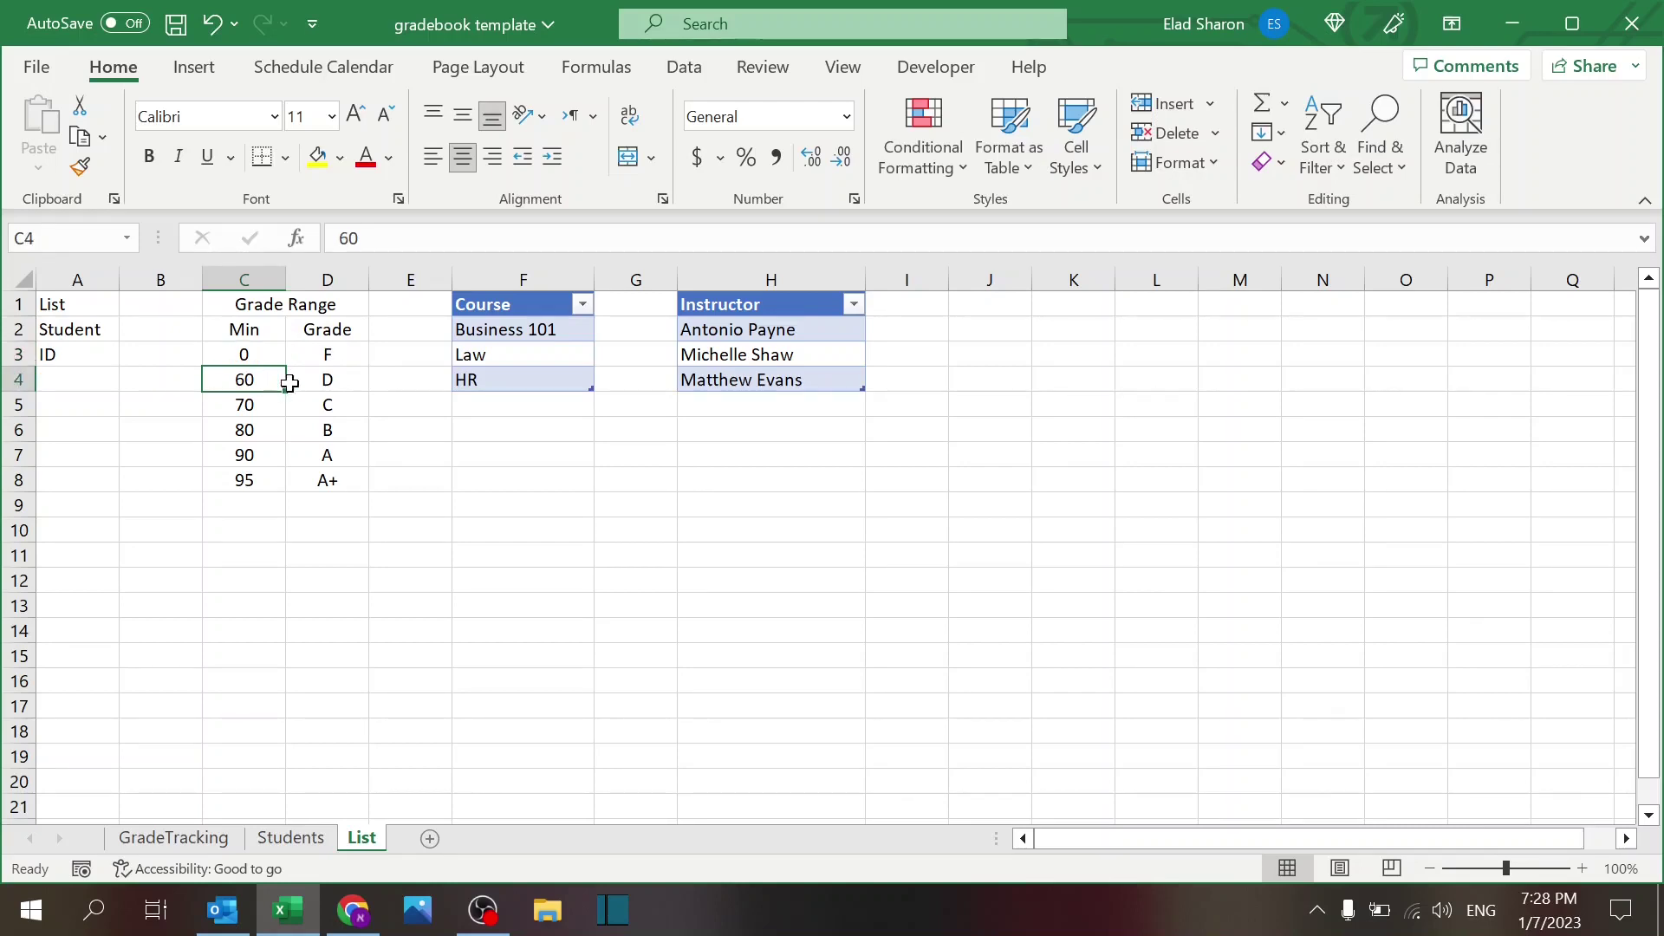
left_click(268, 405)
left_click(264, 430)
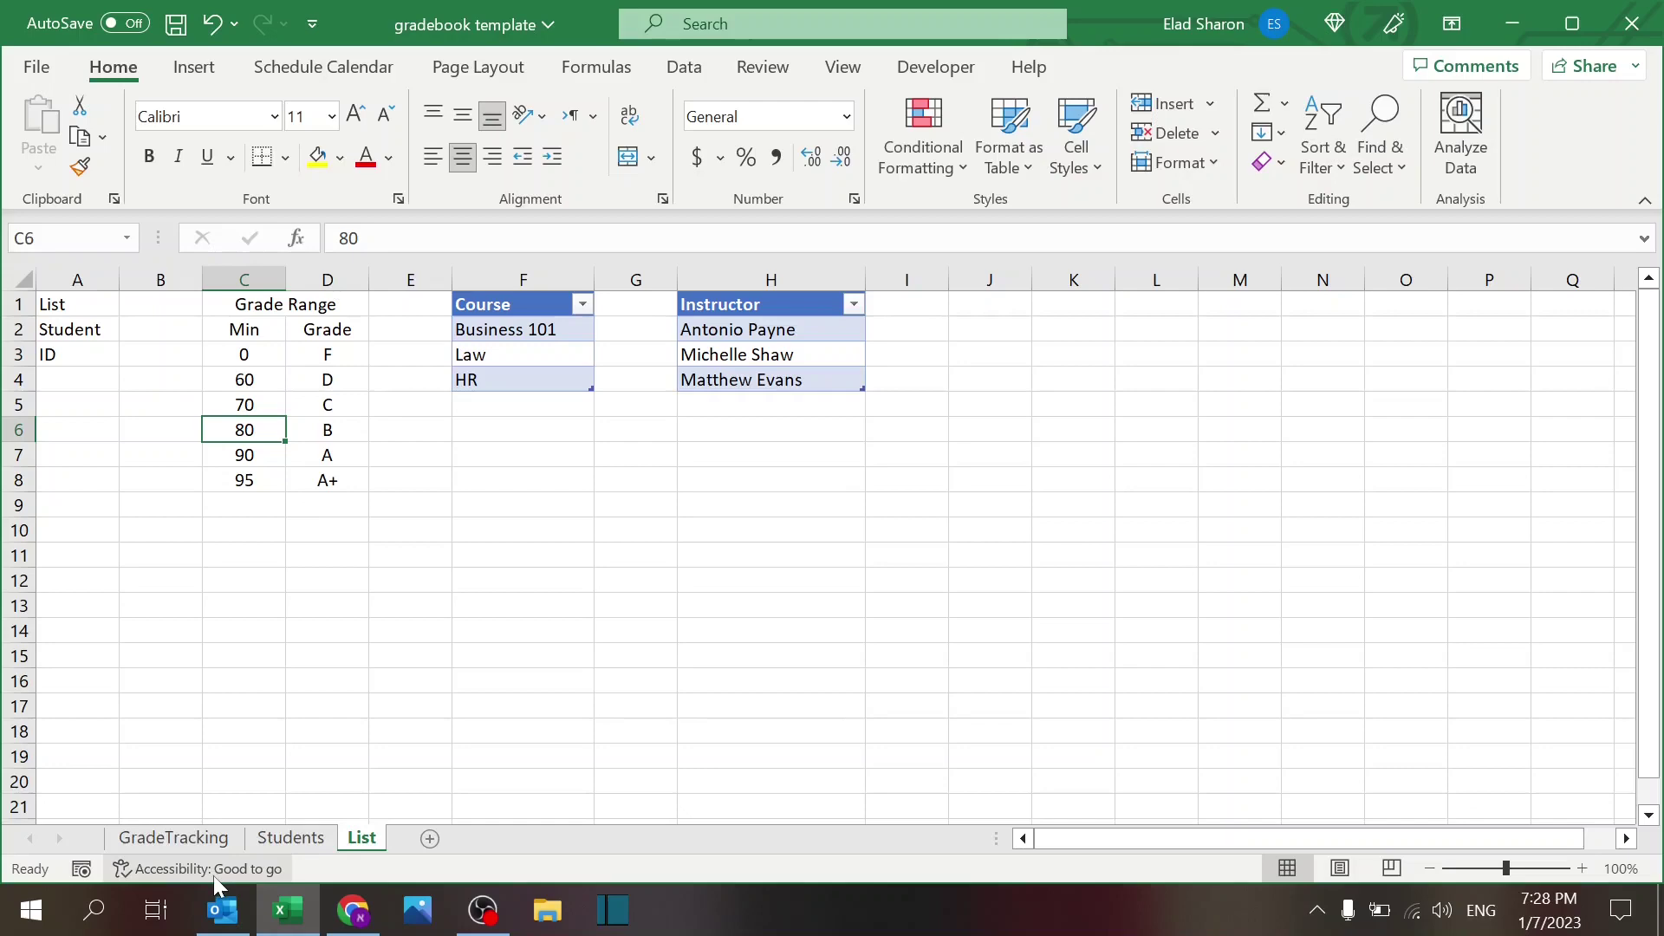
left_click(174, 837)
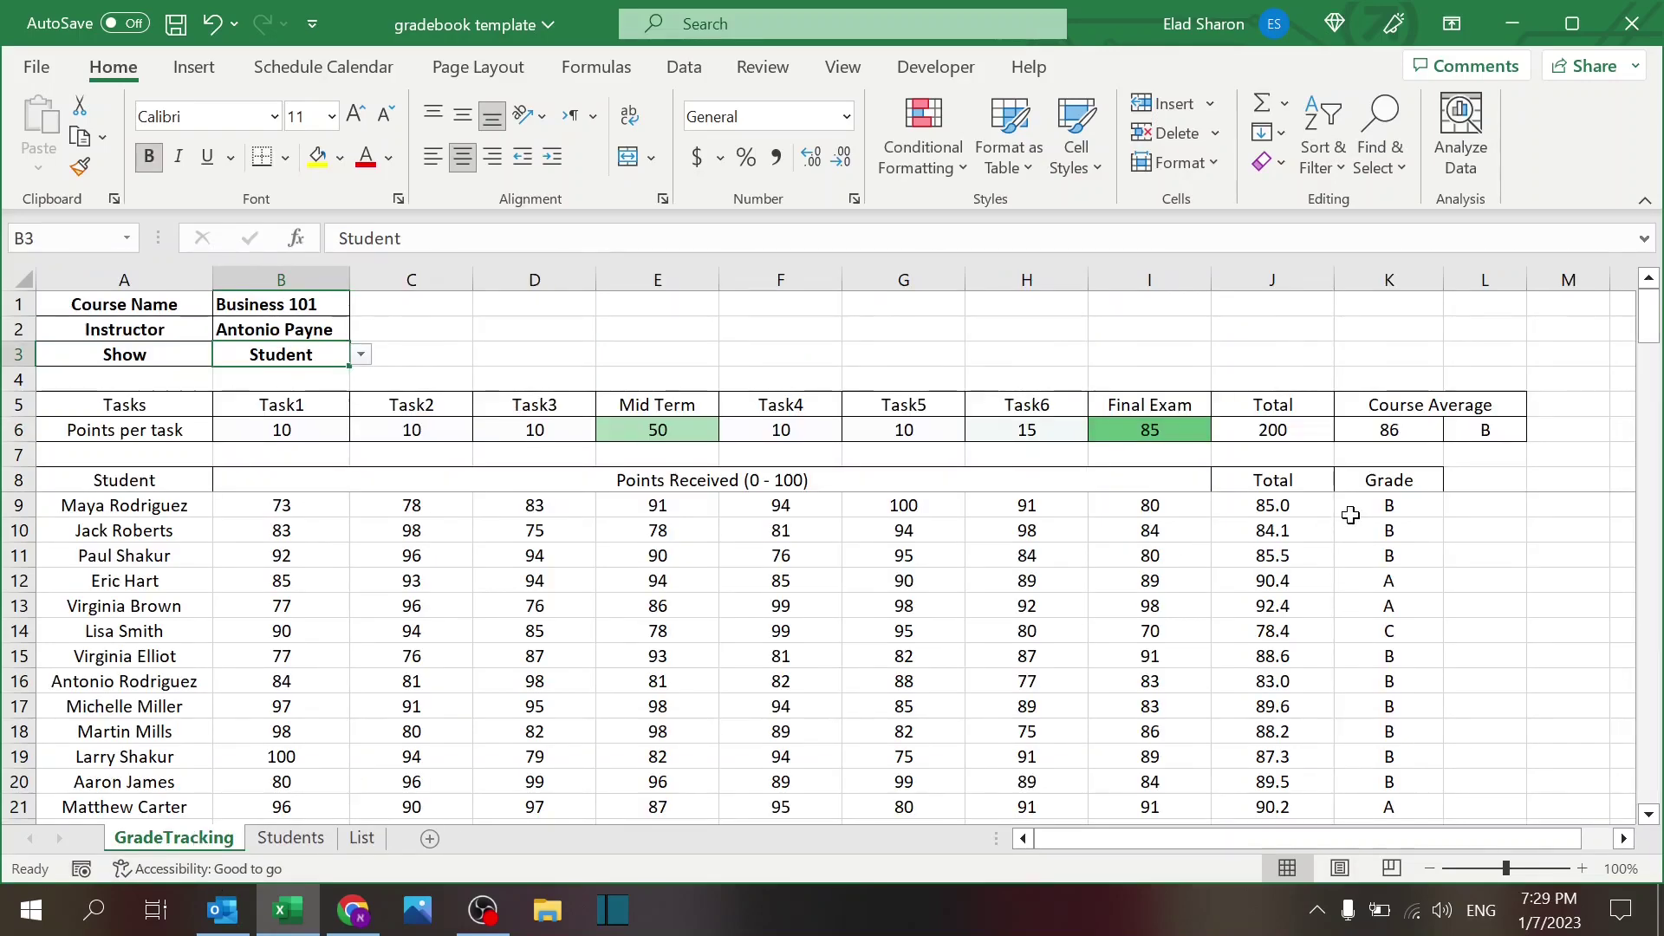
left_click(1401, 264)
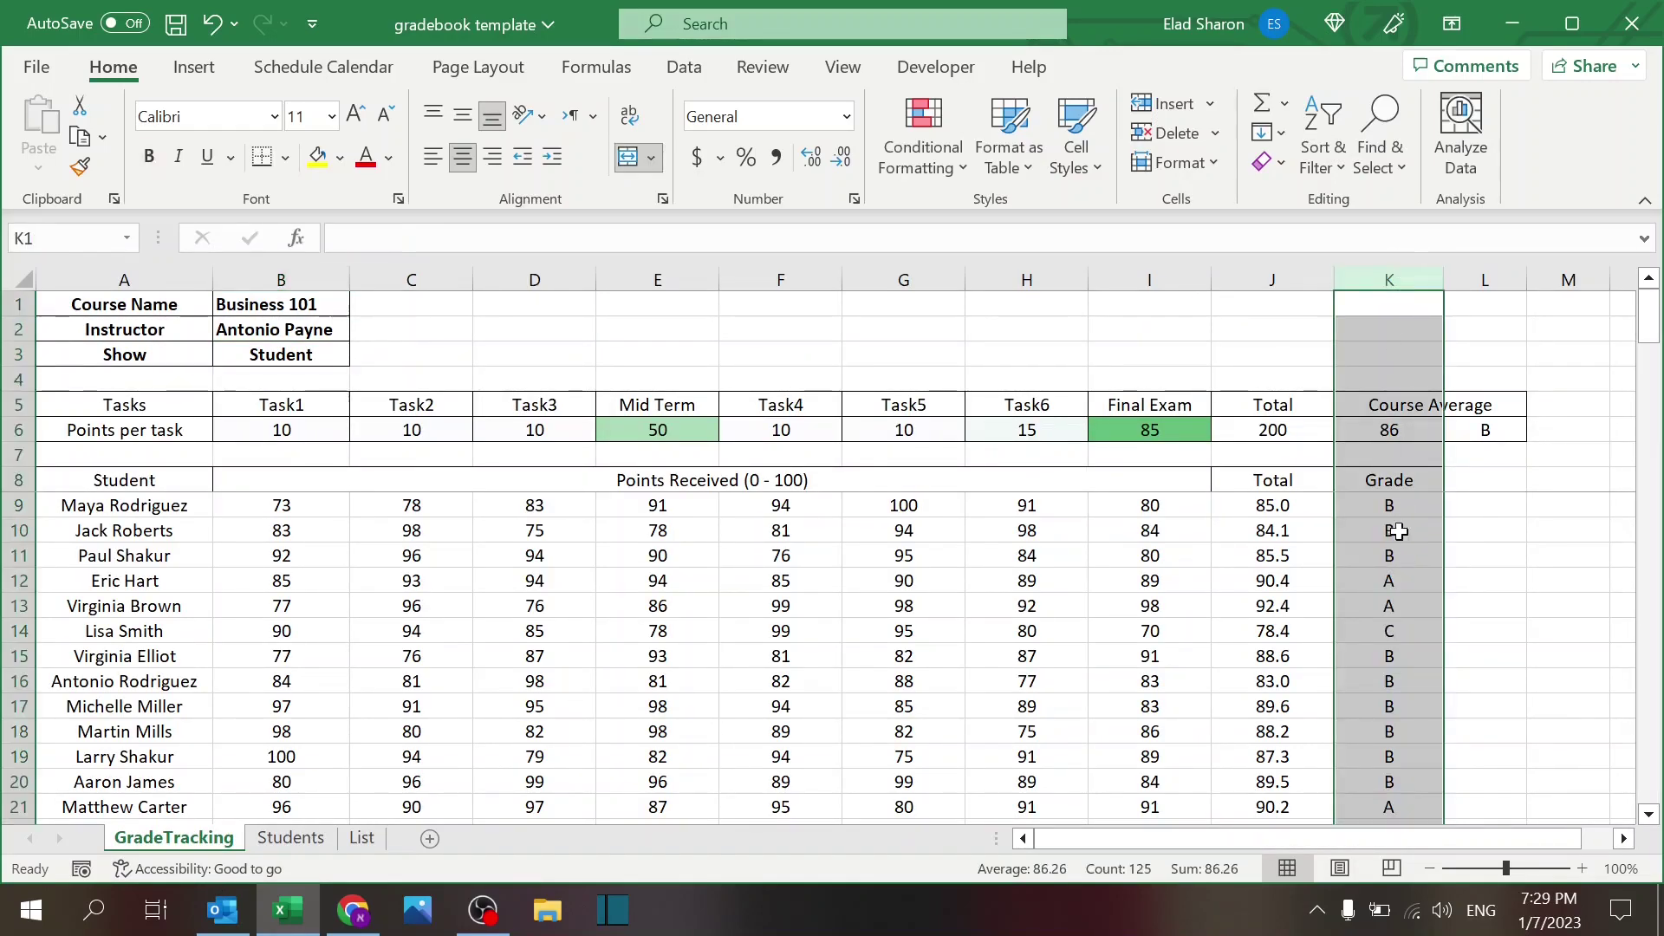
left_click(1398, 503)
left_click(1478, 430)
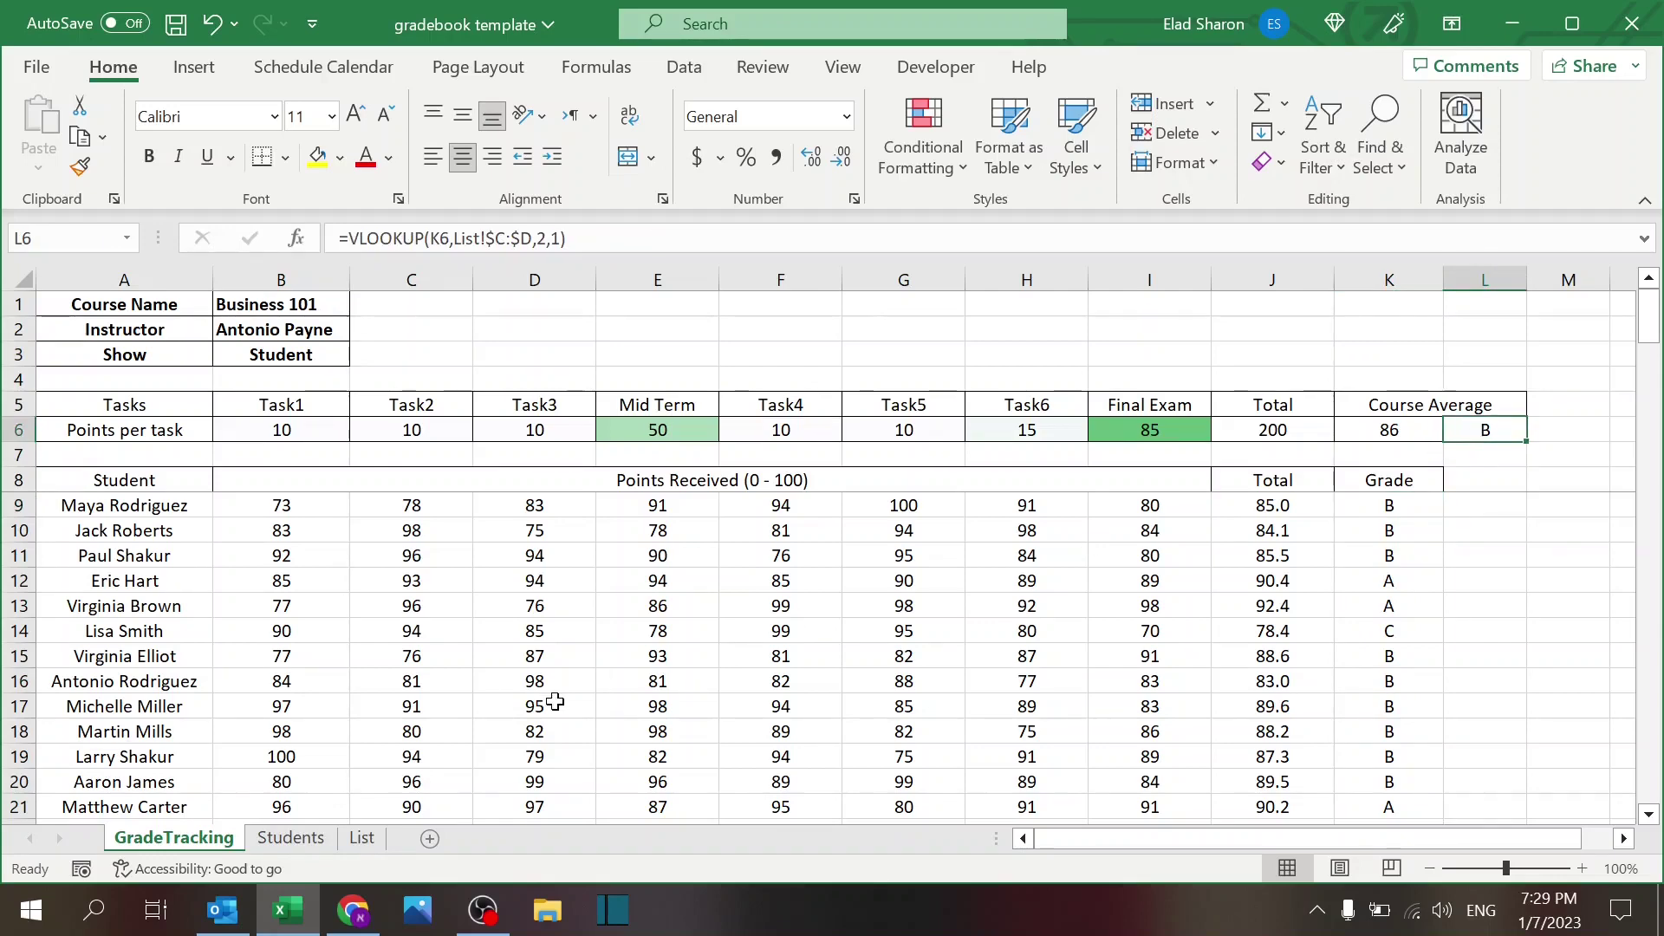
left_click(362, 838)
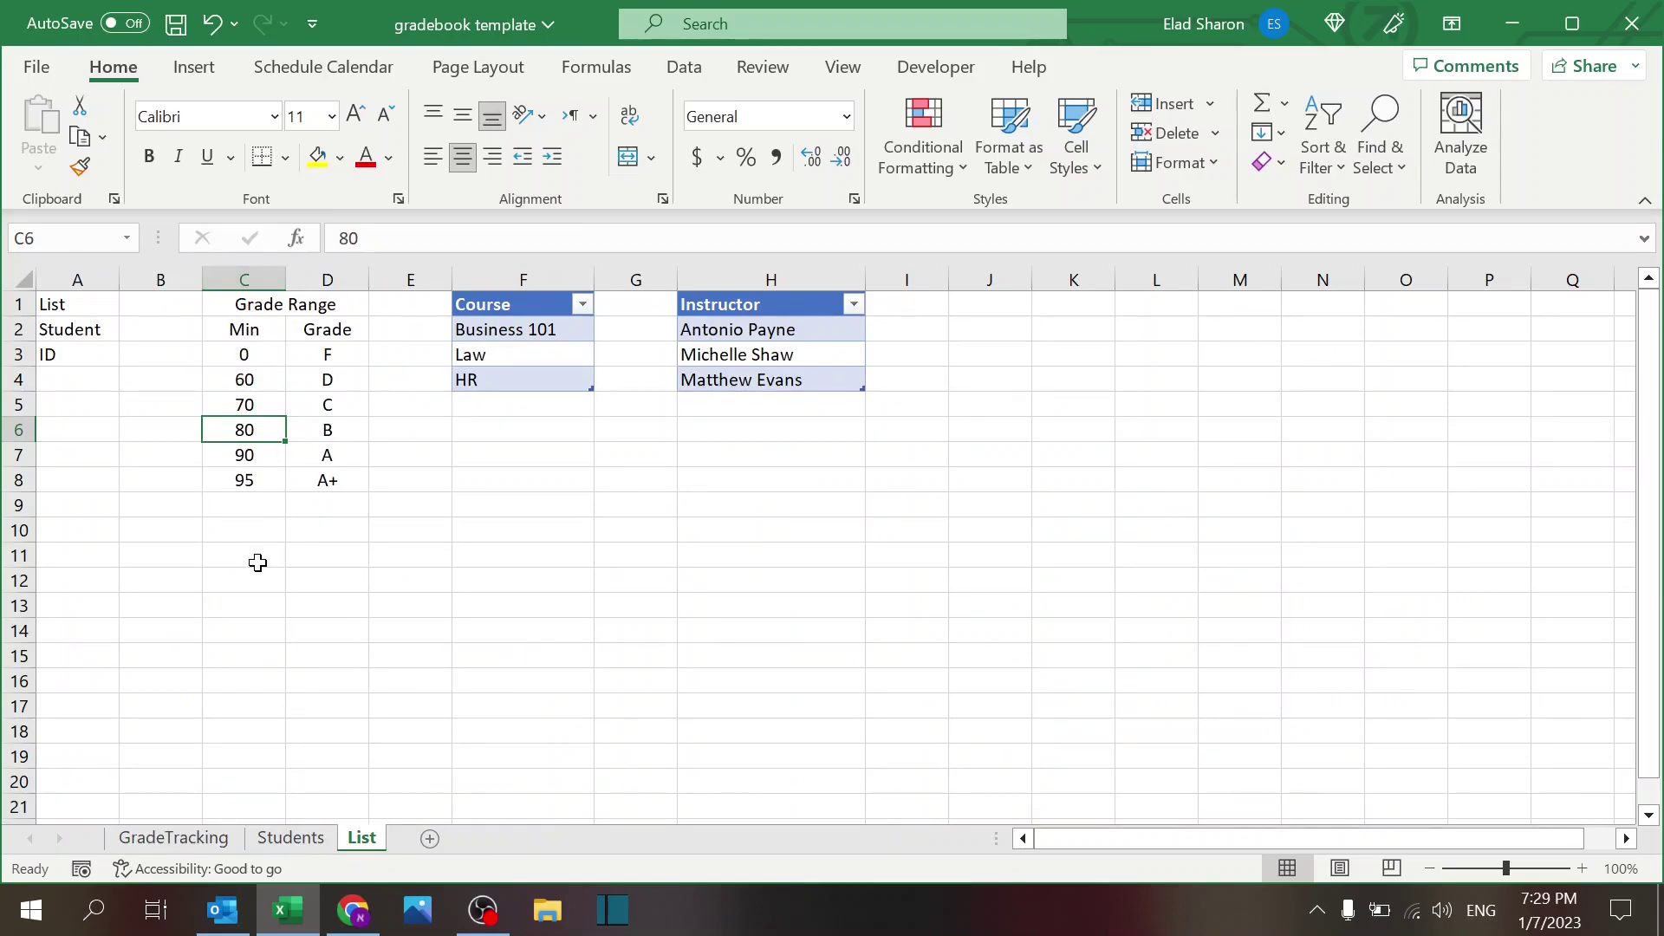
left_click(524, 306)
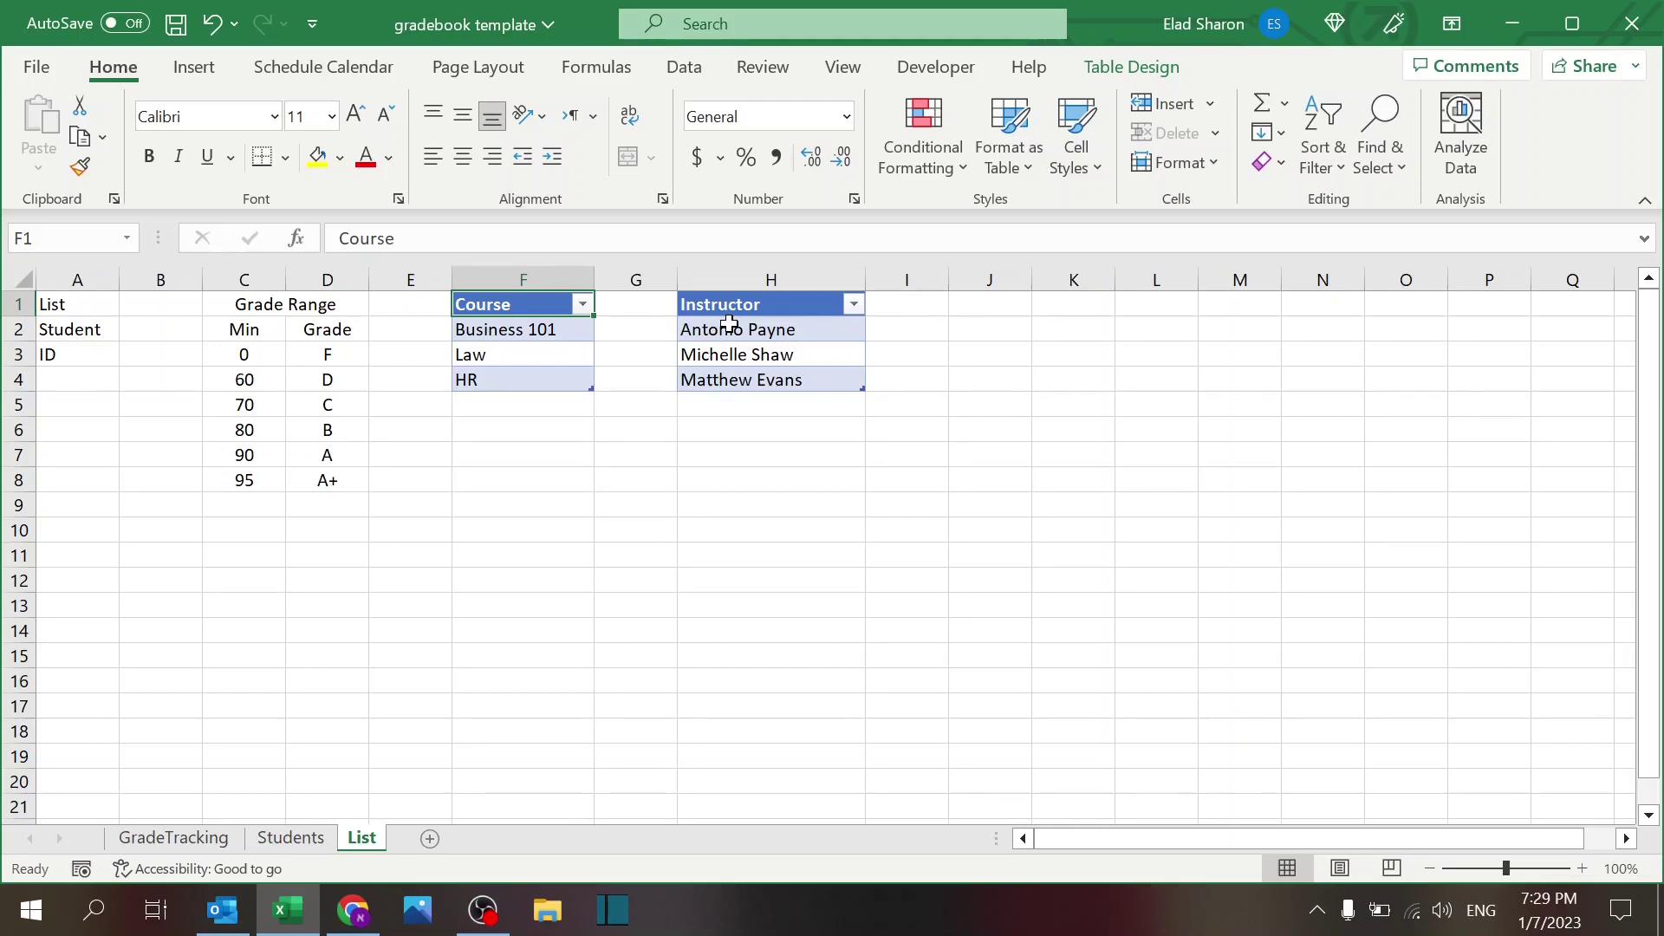
left_click(750, 311)
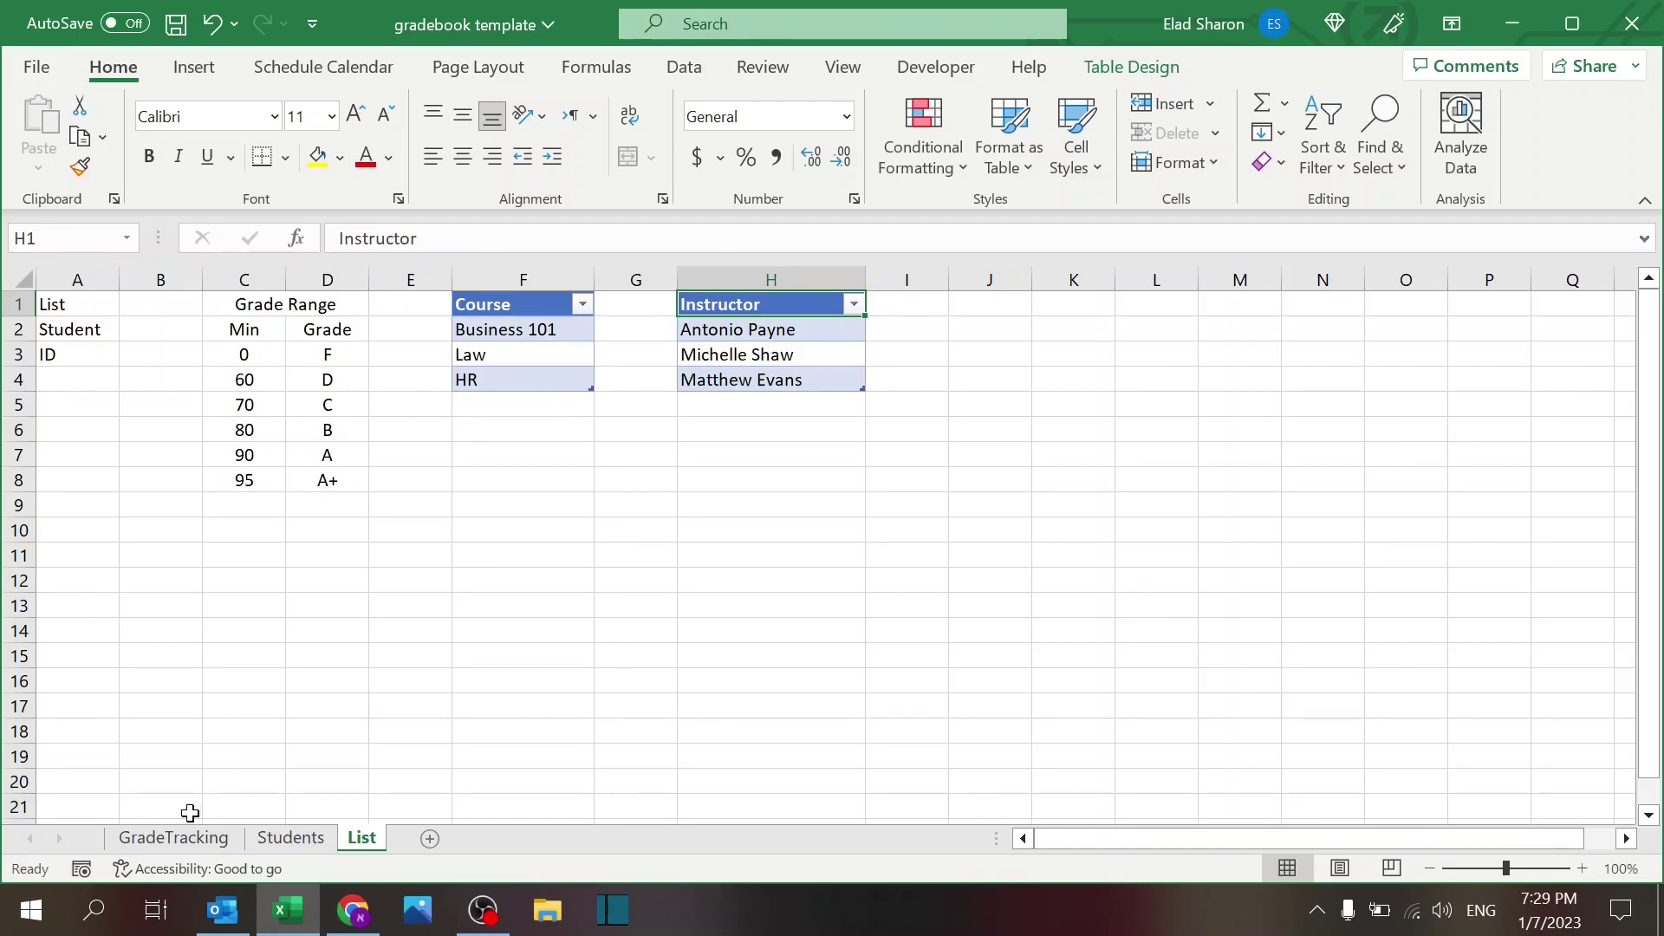
left_click(177, 839)
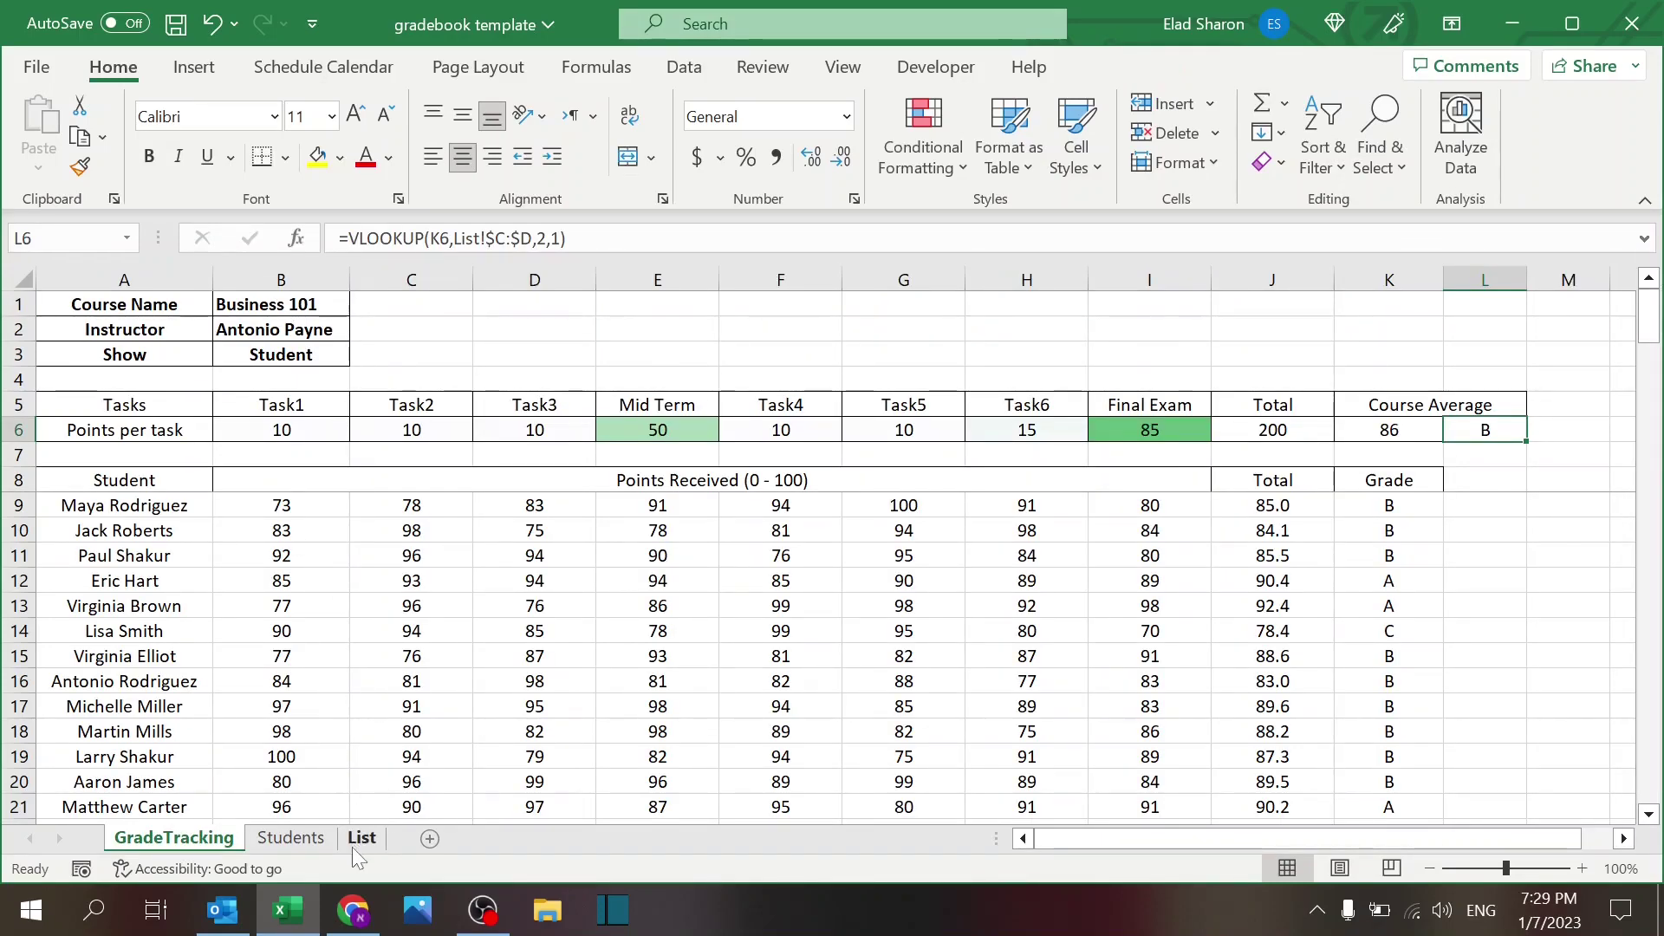
left_click(331, 308)
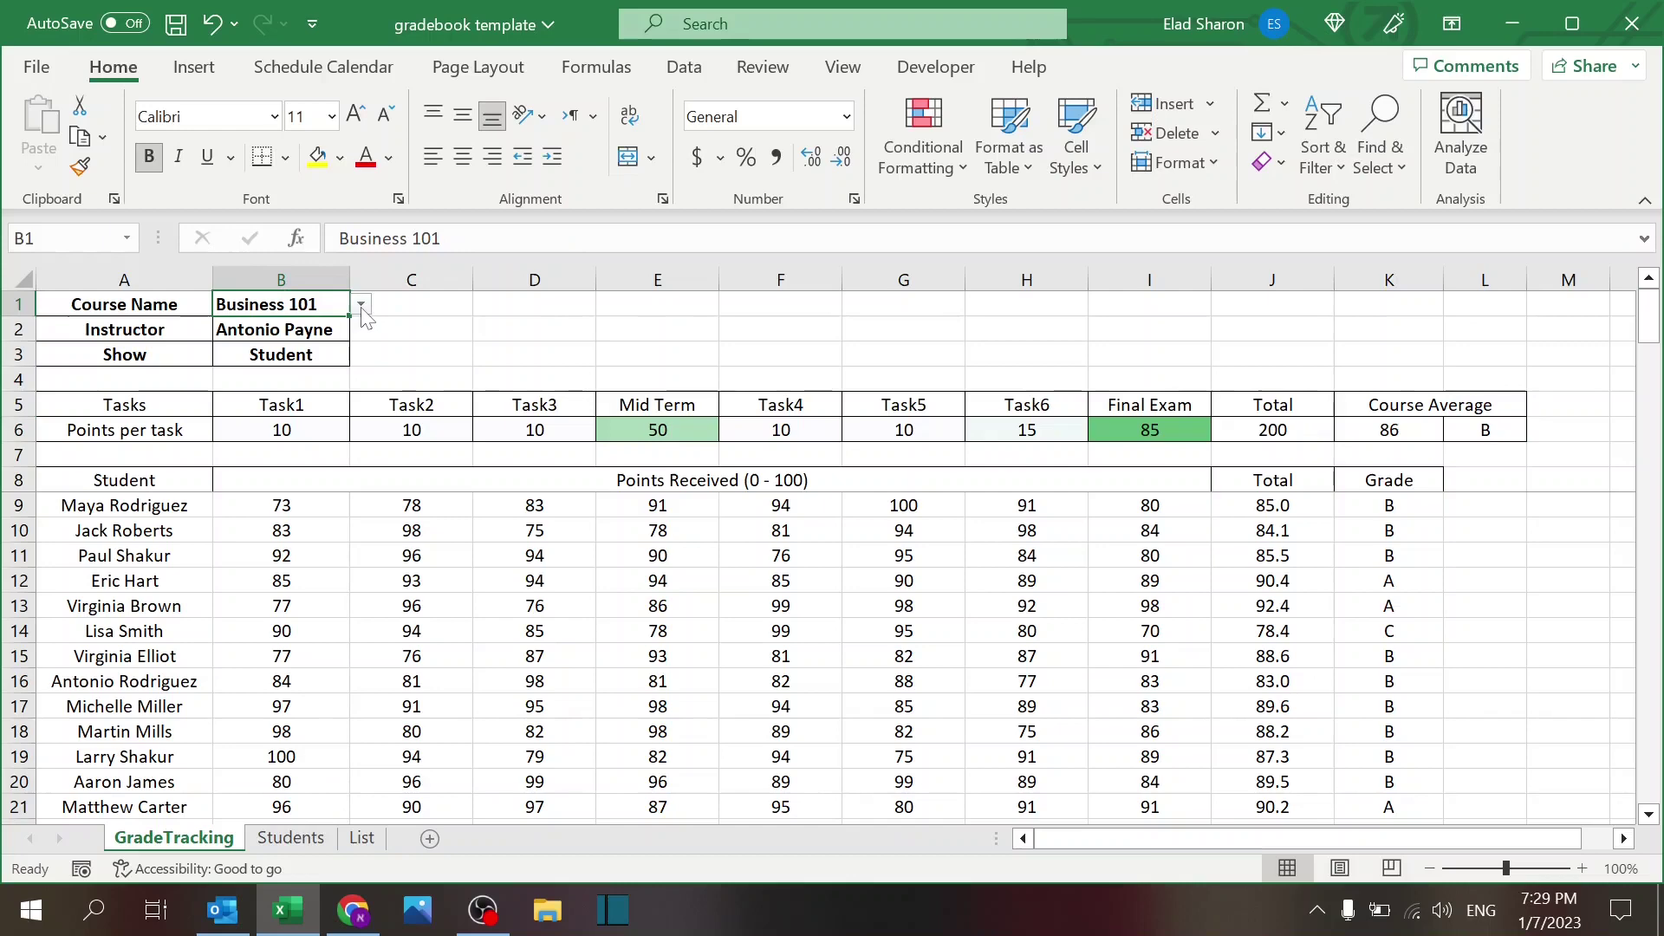
left_click(361, 305)
left_click(362, 326)
left_click(317, 330)
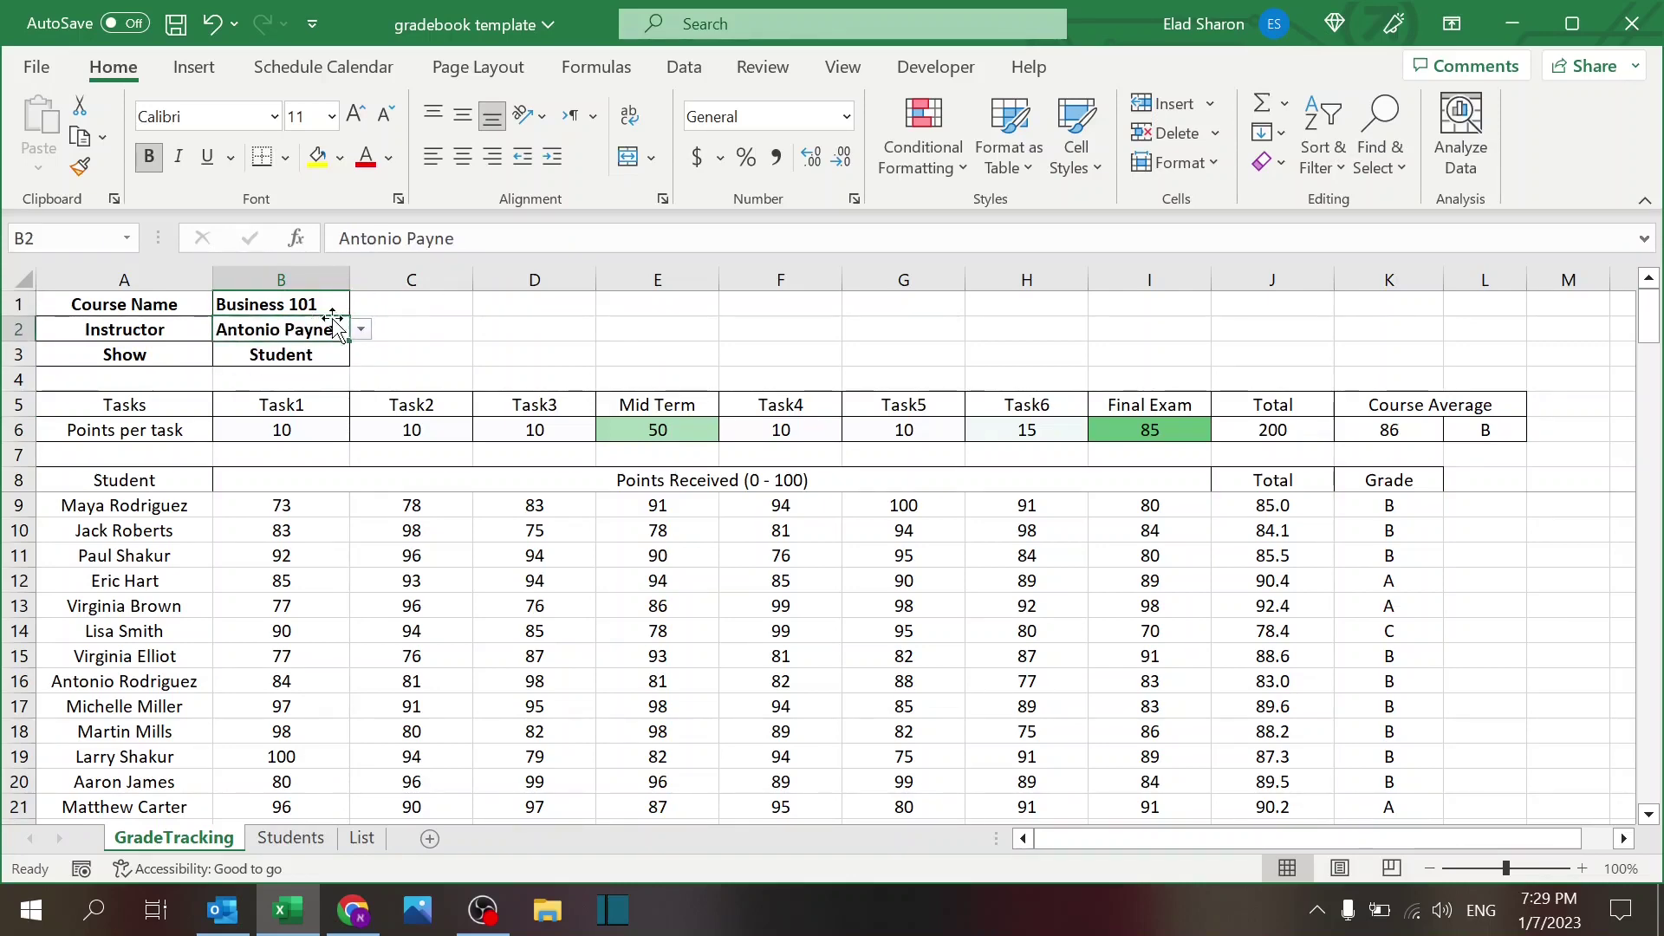
left_click(361, 330)
key("Escape")
left_click(355, 838)
left_click(501, 512)
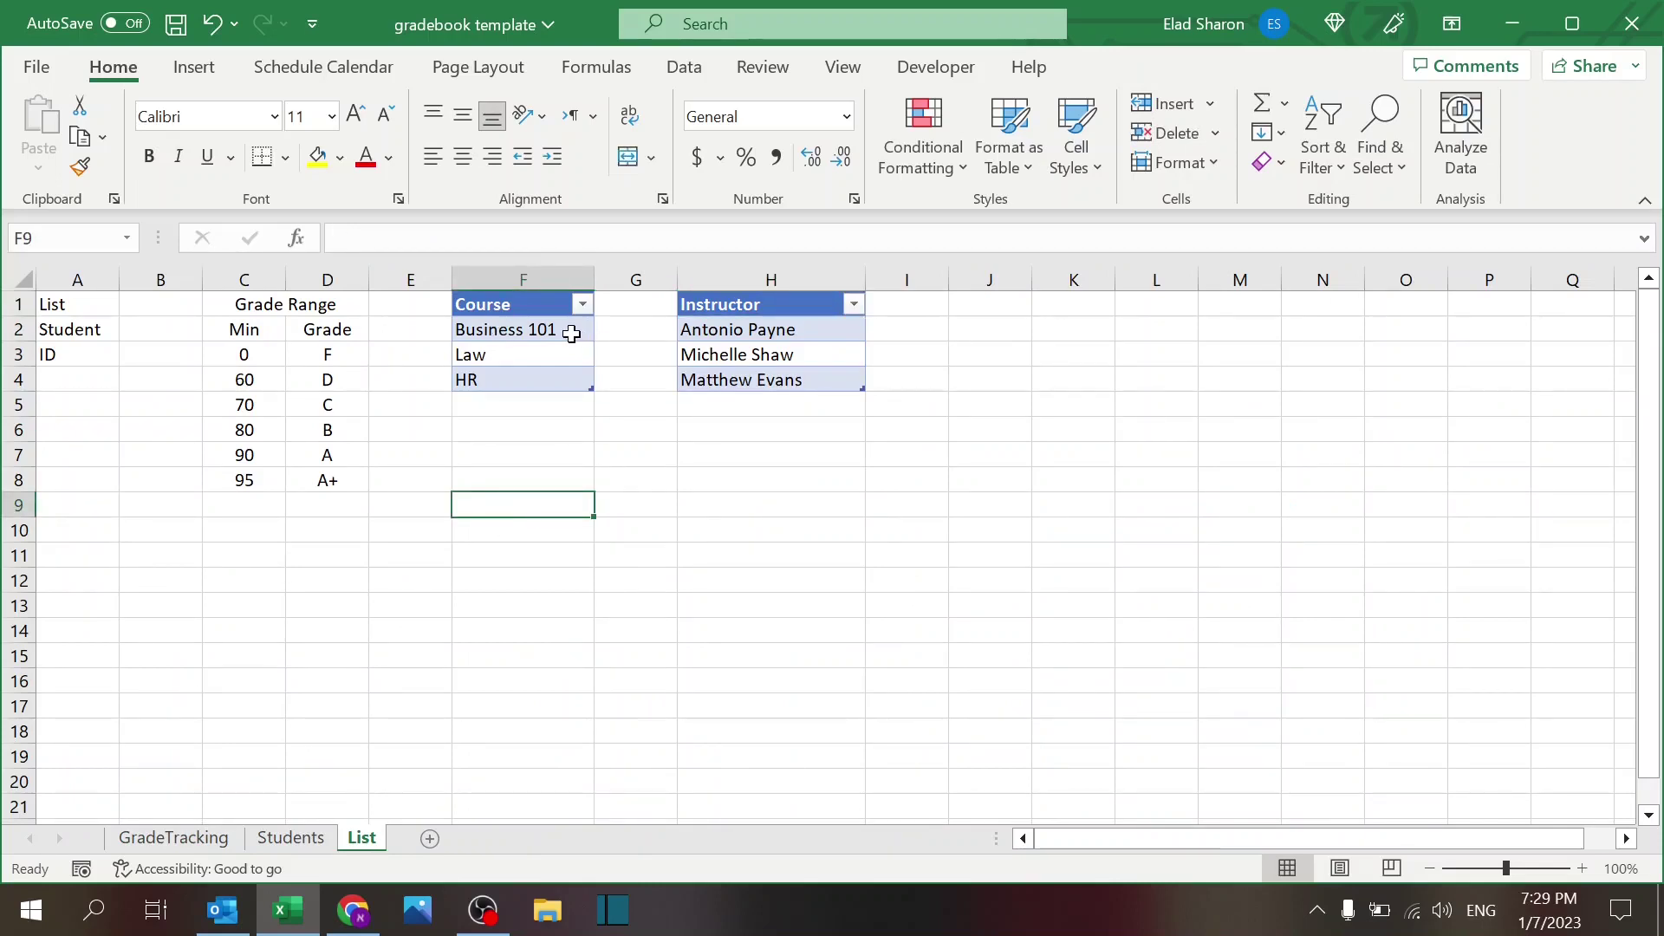
left_click_drag(571, 334, 543, 382)
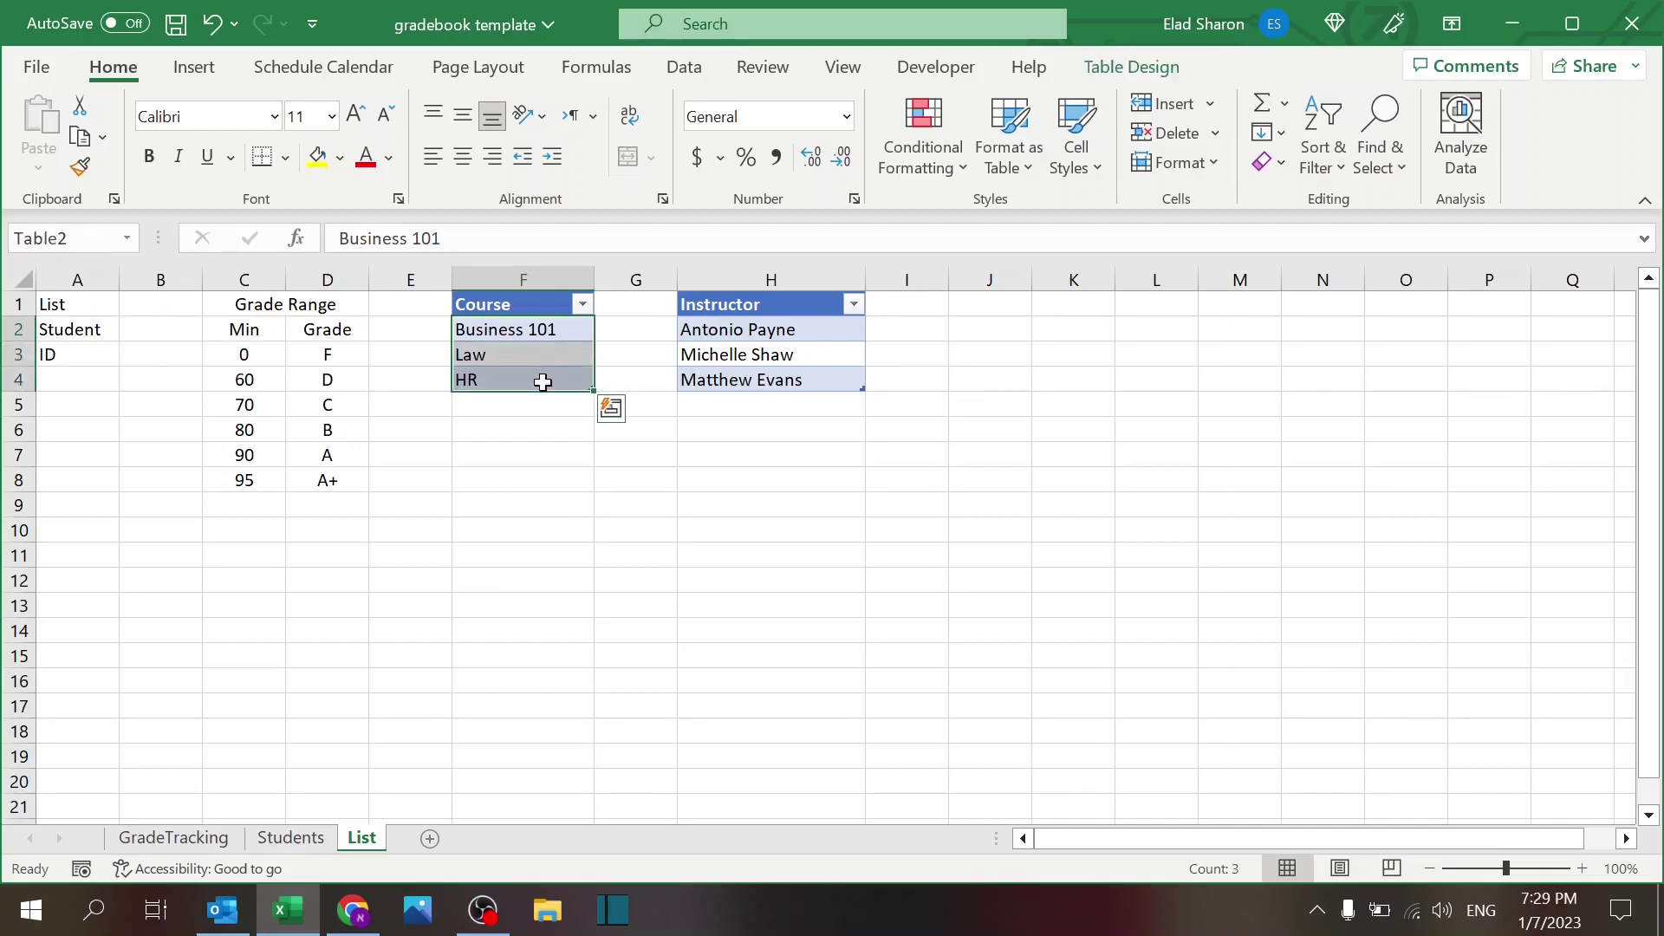
left_click(69, 238)
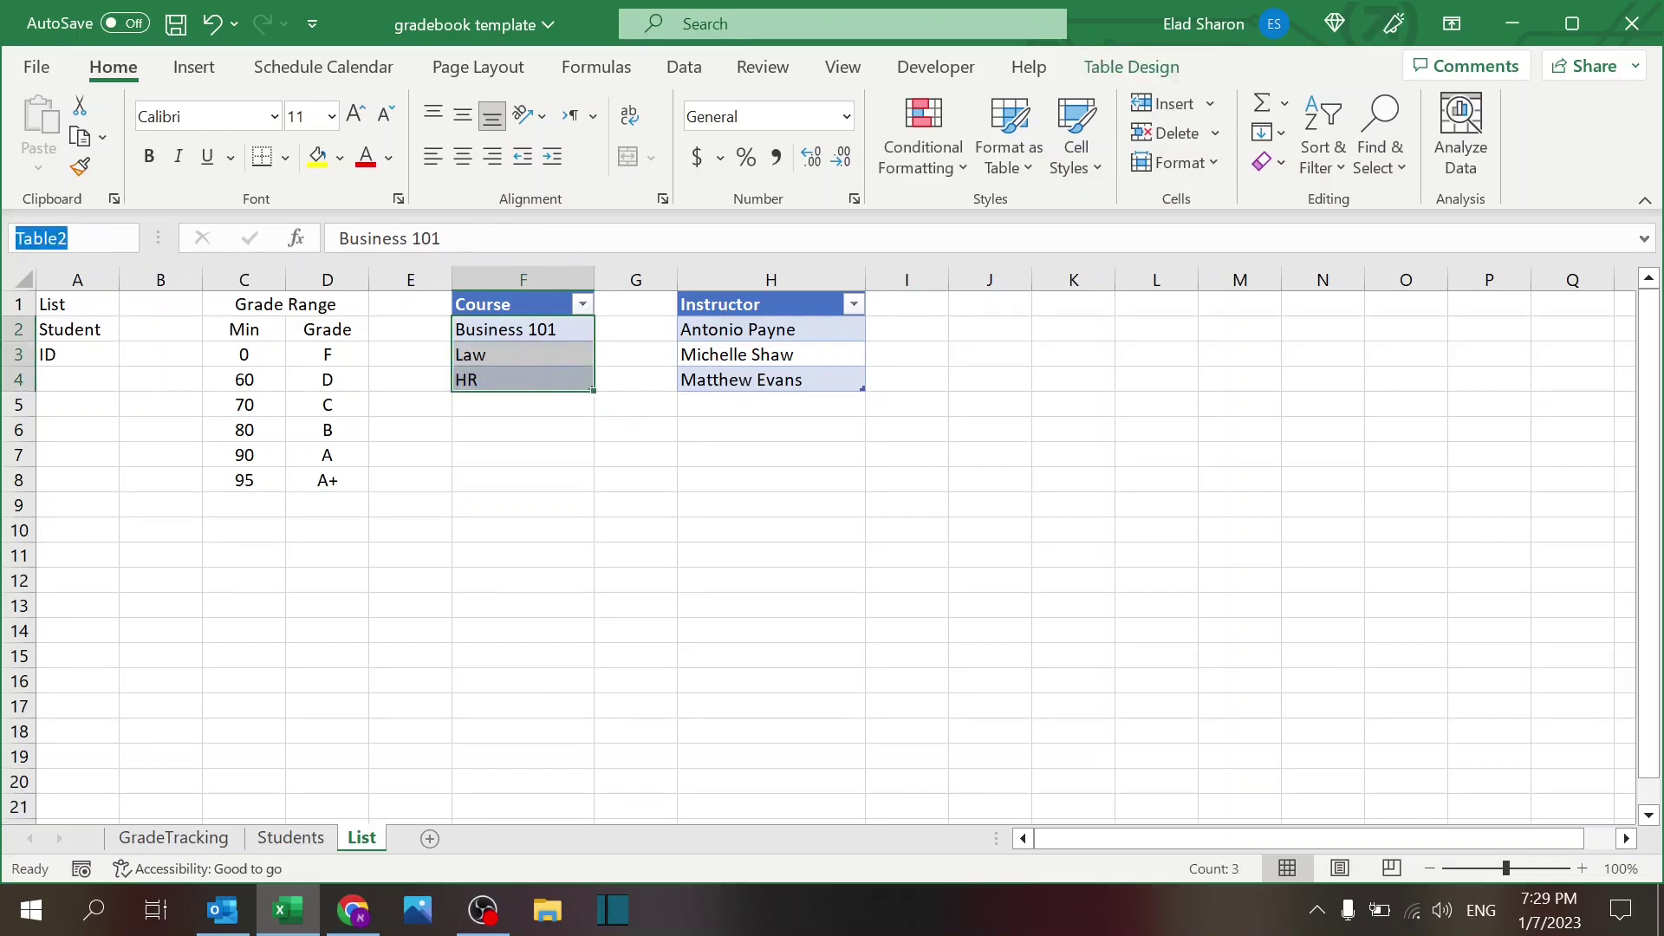
type("Cou")
key("Escape")
left_click(413, 483)
left_click(511, 503)
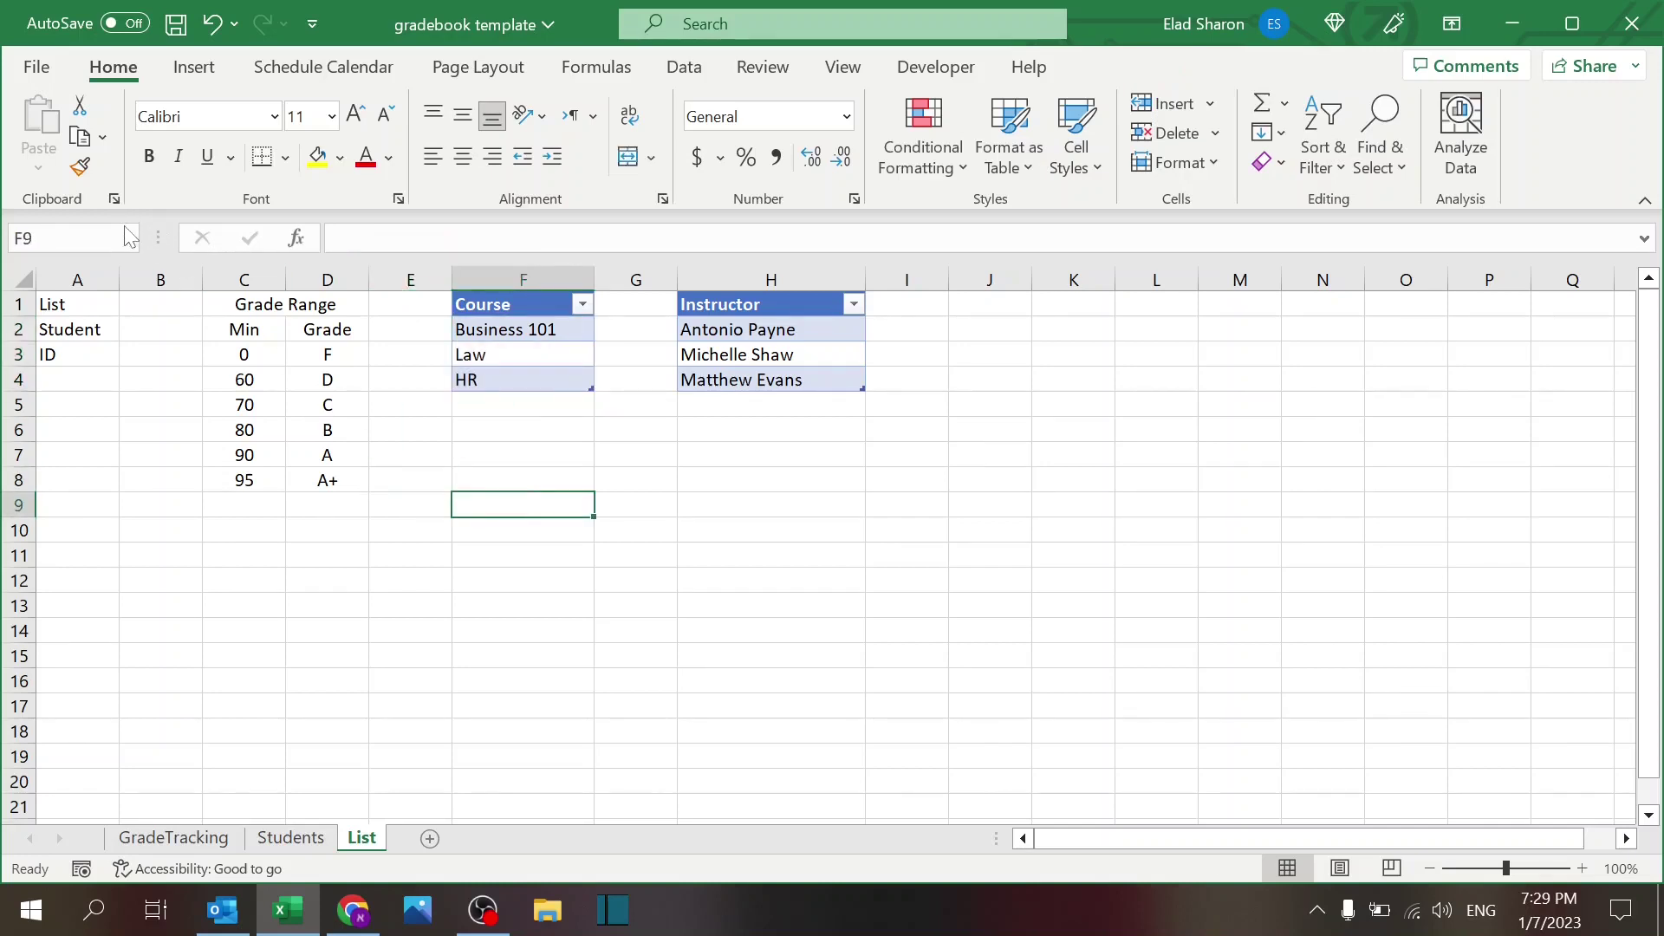
left_click(129, 237)
left_click(108, 268)
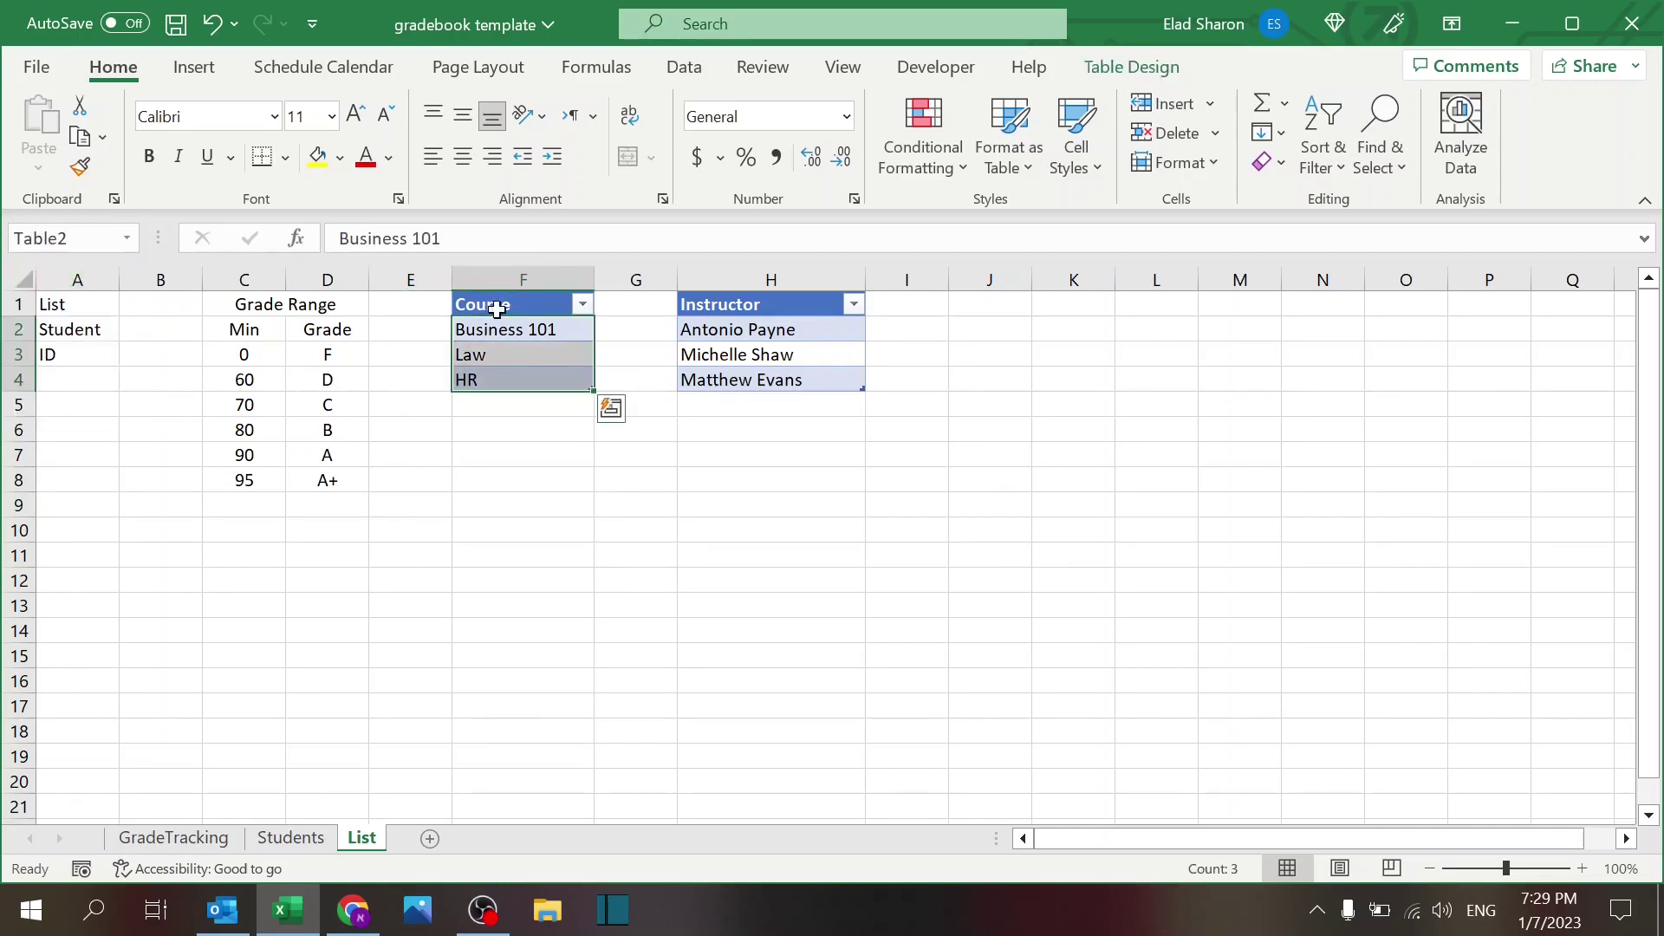
left_click(129, 237)
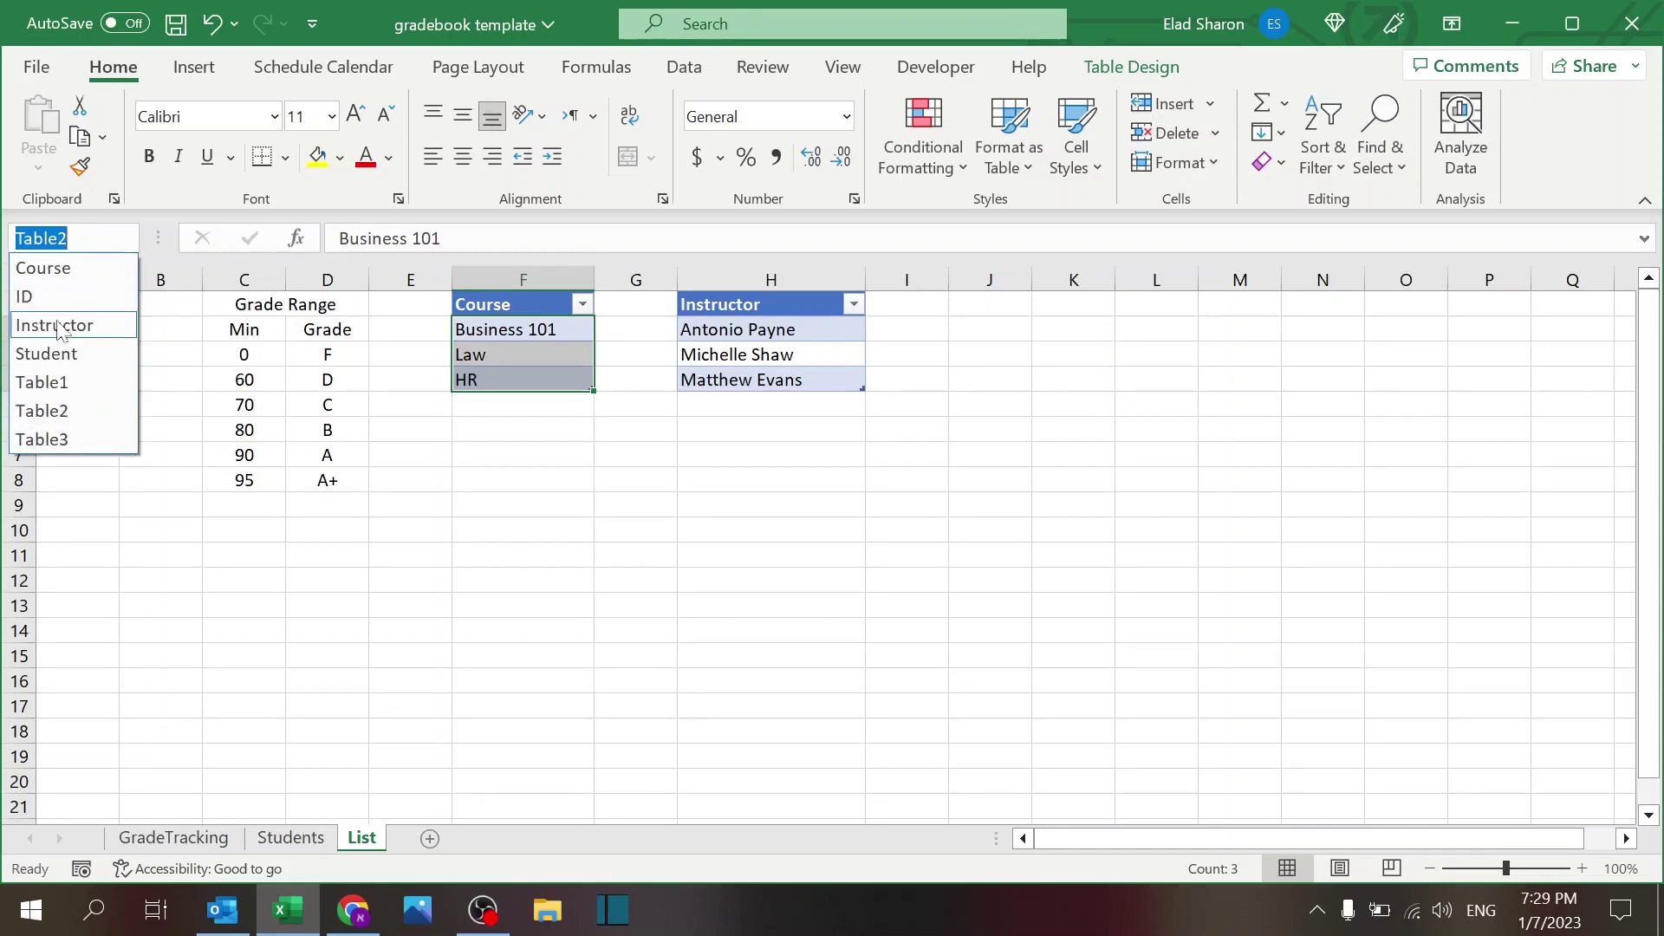
left_click(56, 325)
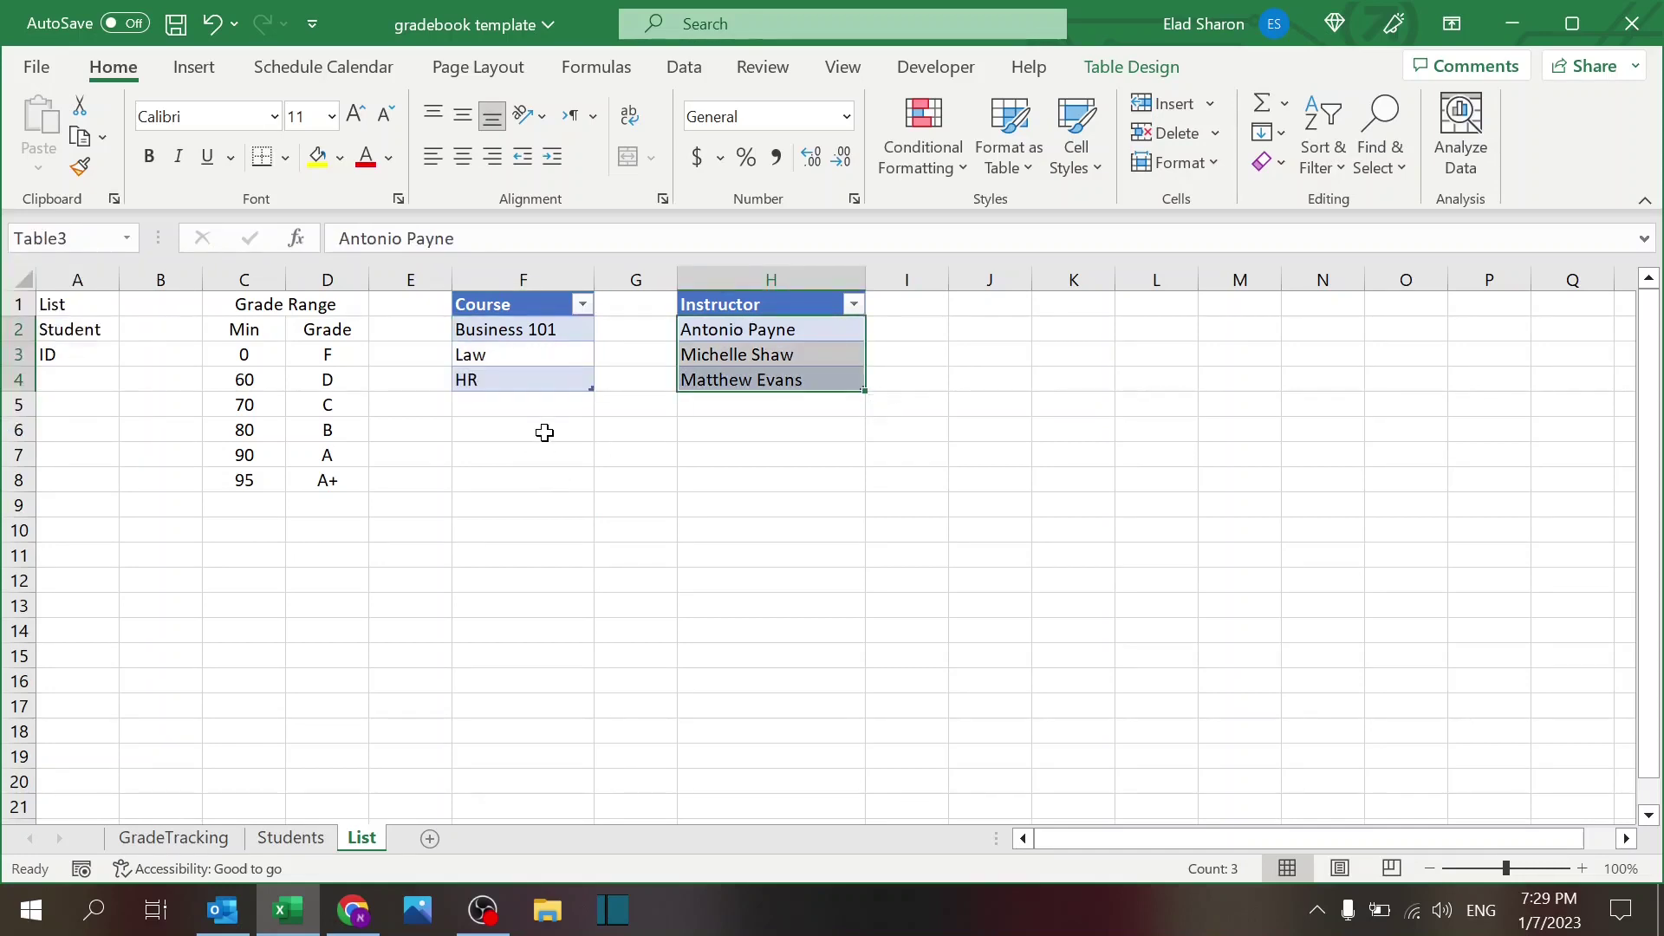
left_click(545, 432)
left_click(563, 406)
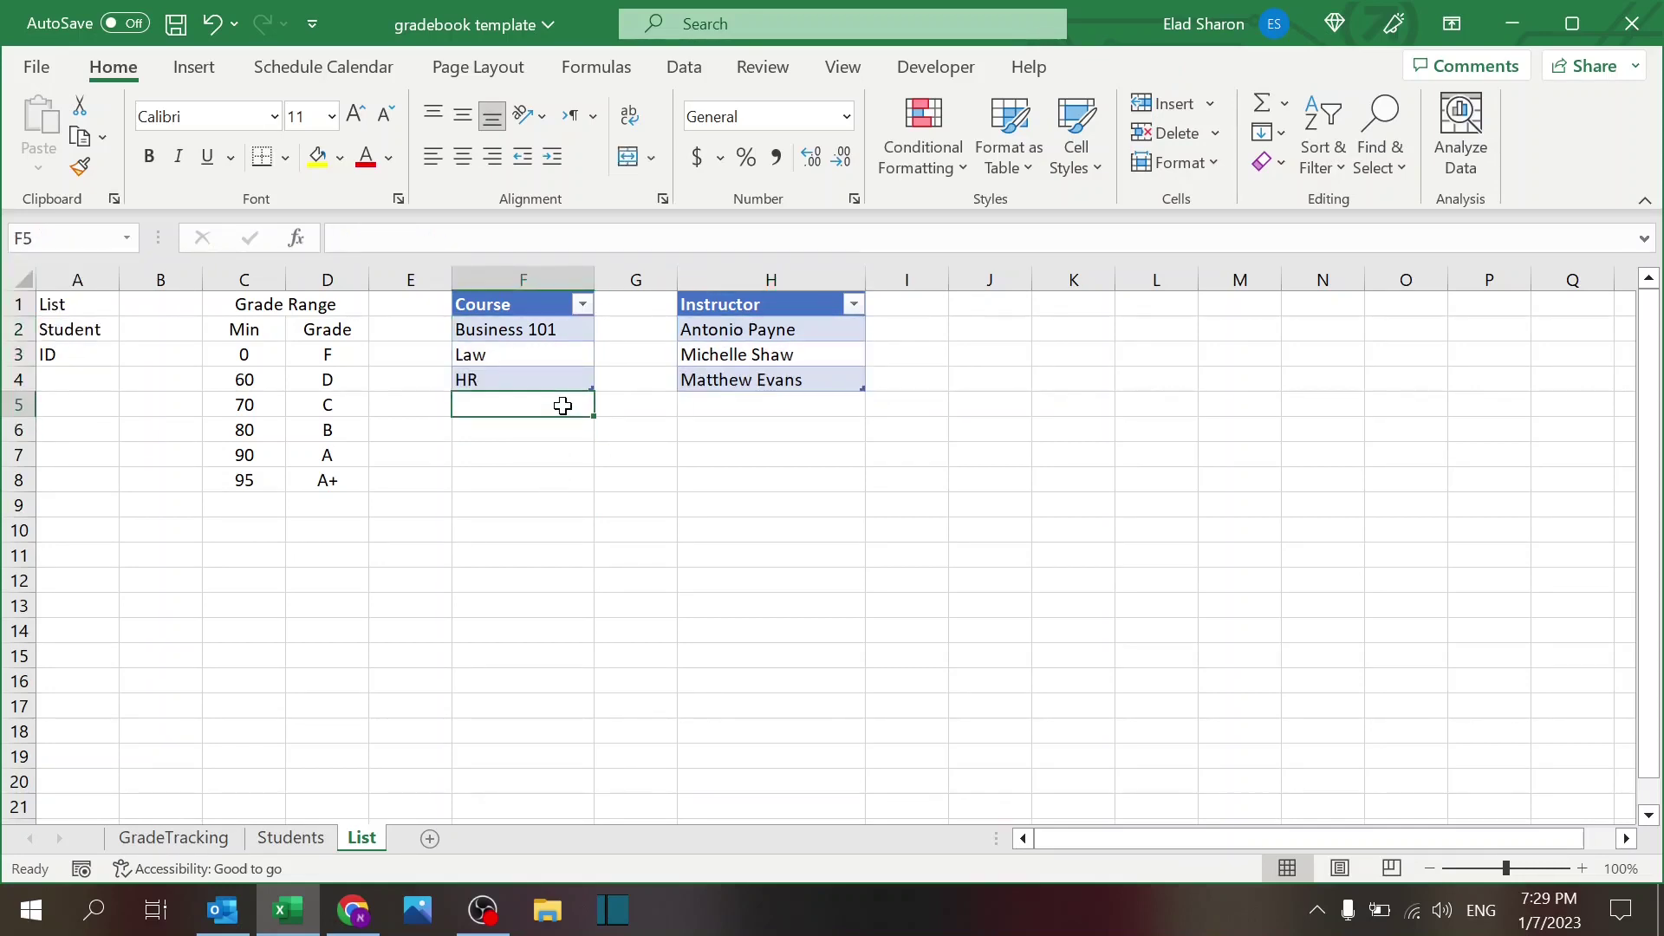
type("t")
key("Return")
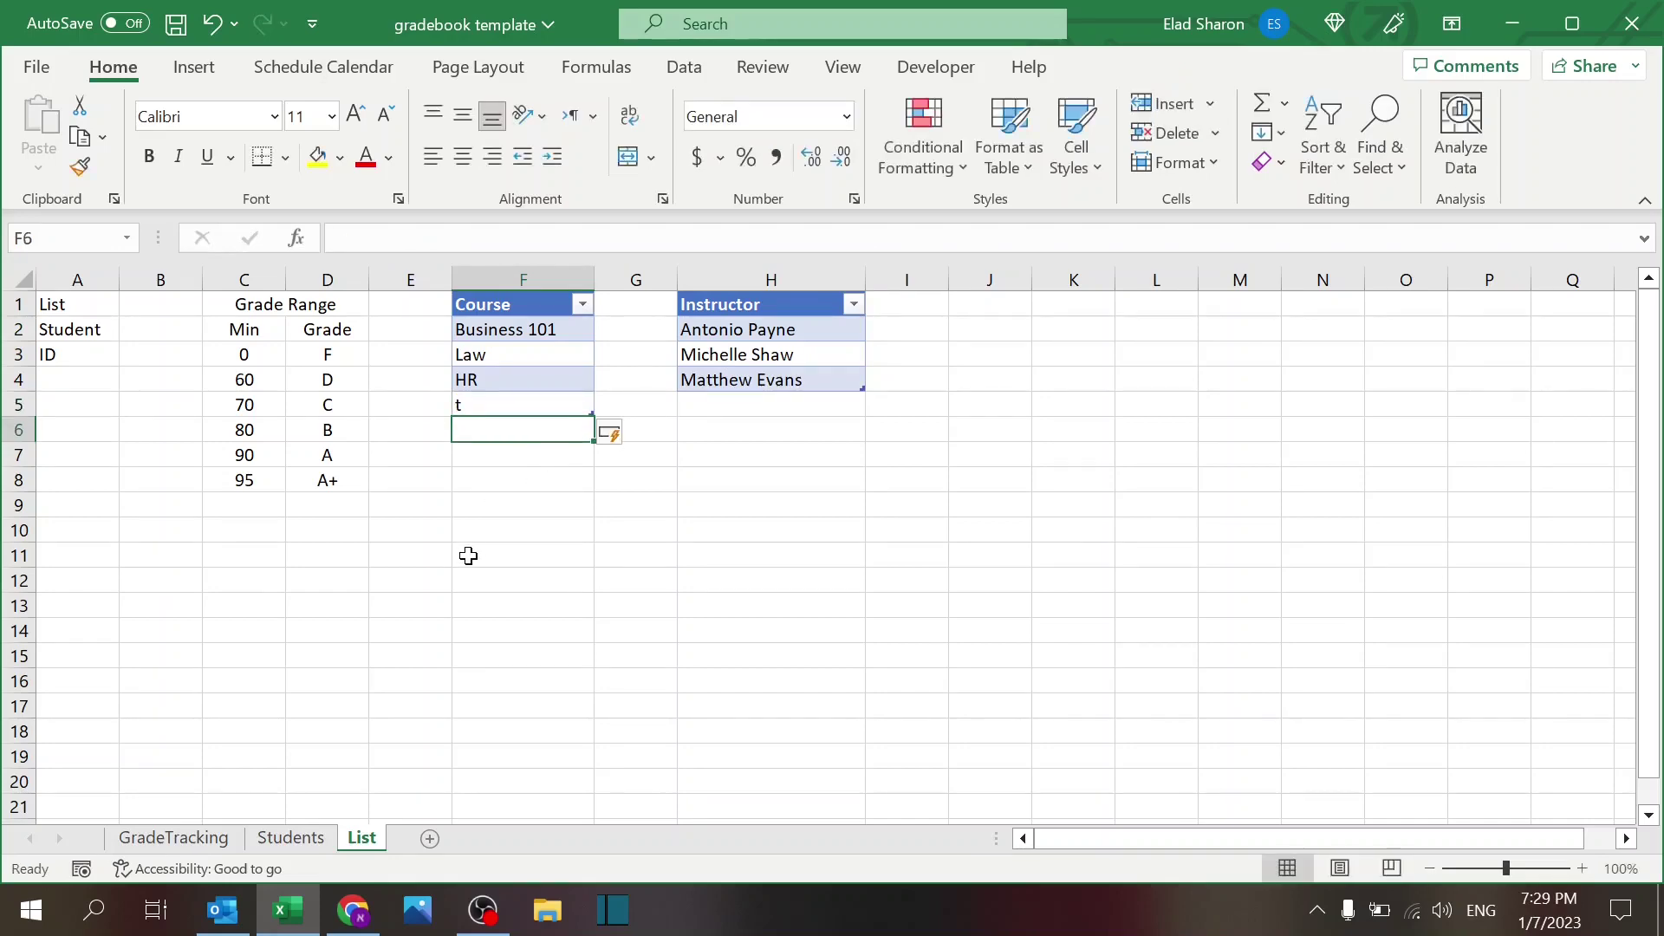
left_click(203, 837)
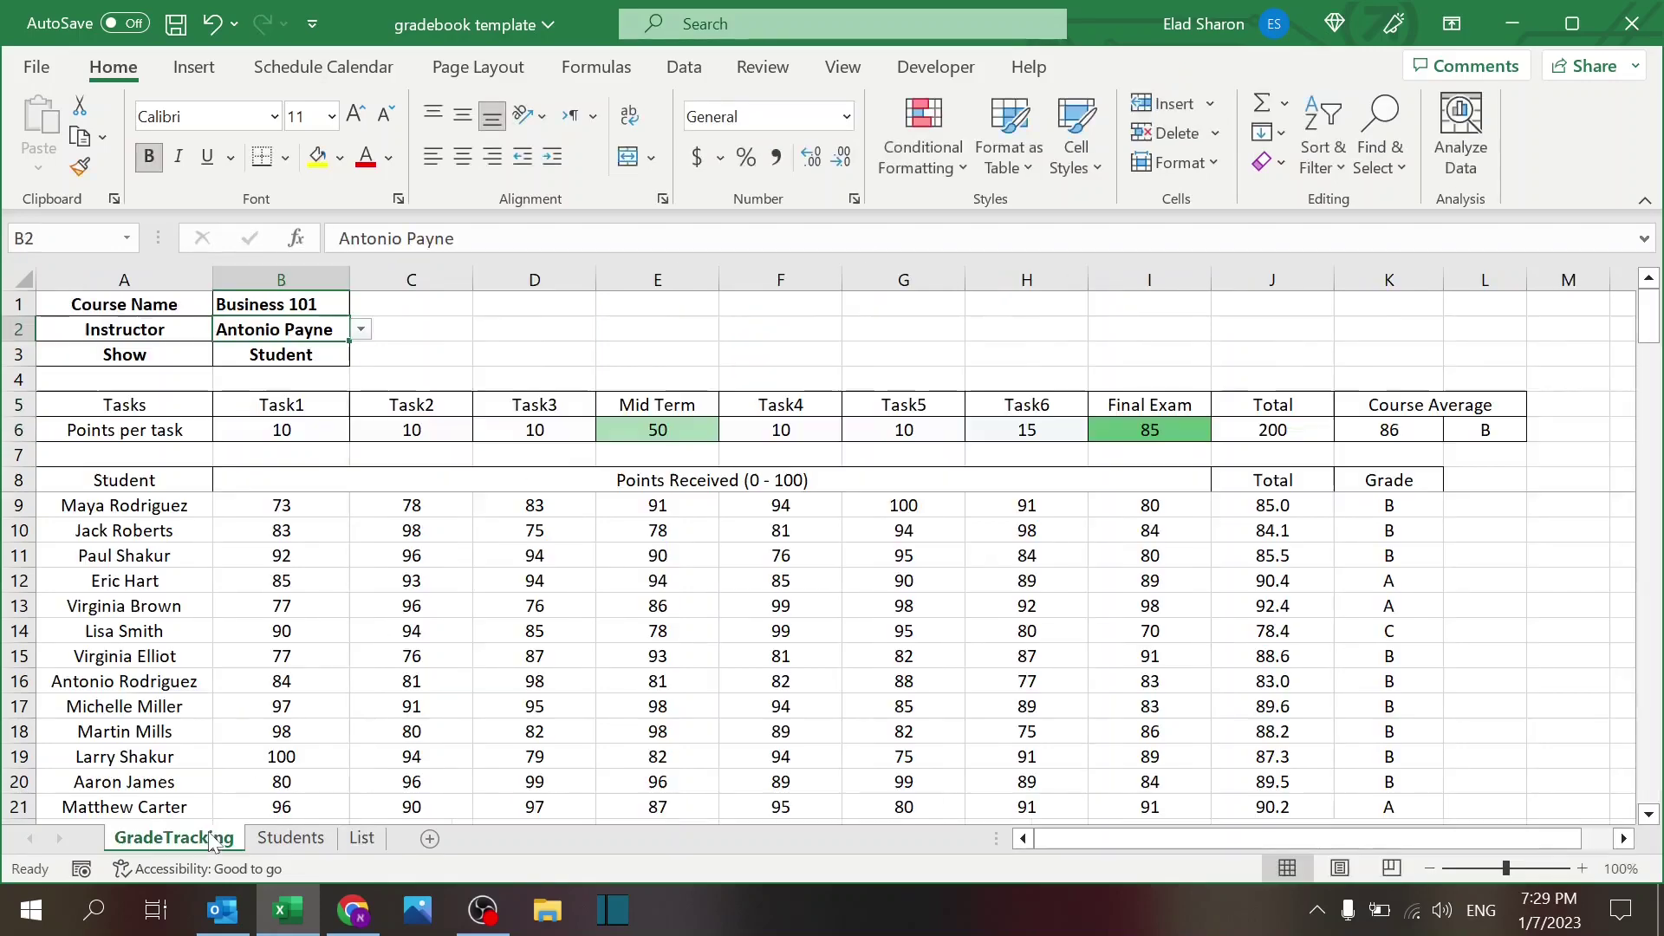
left_click(332, 307)
left_click(361, 304)
key("Escape")
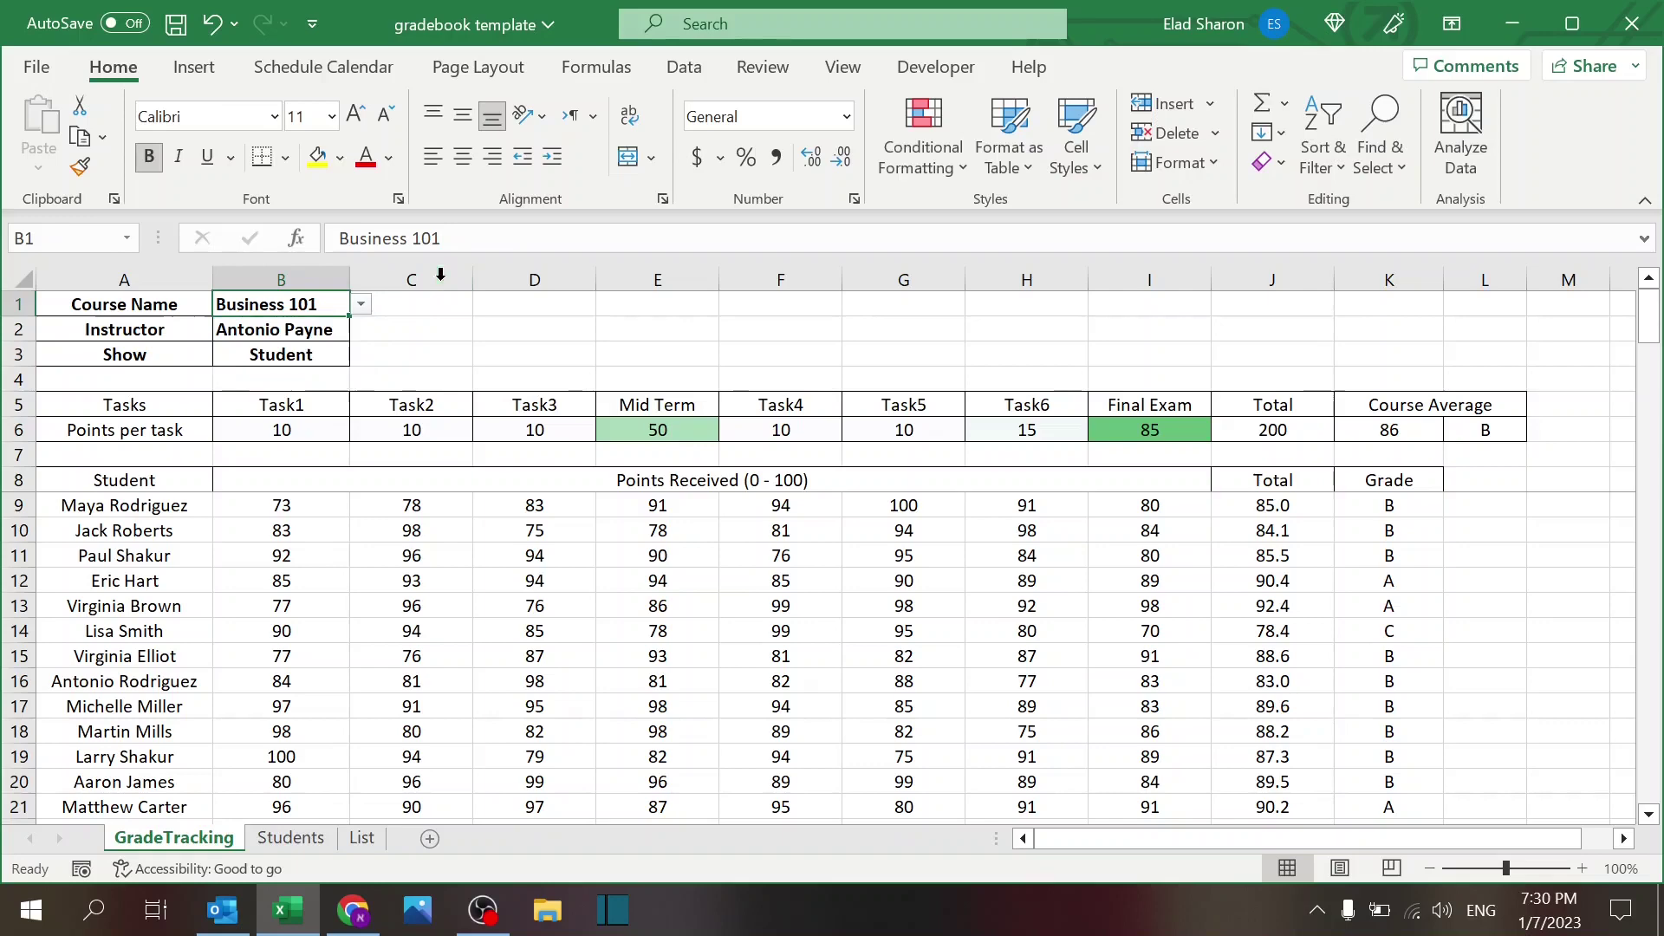
left_click(282, 837)
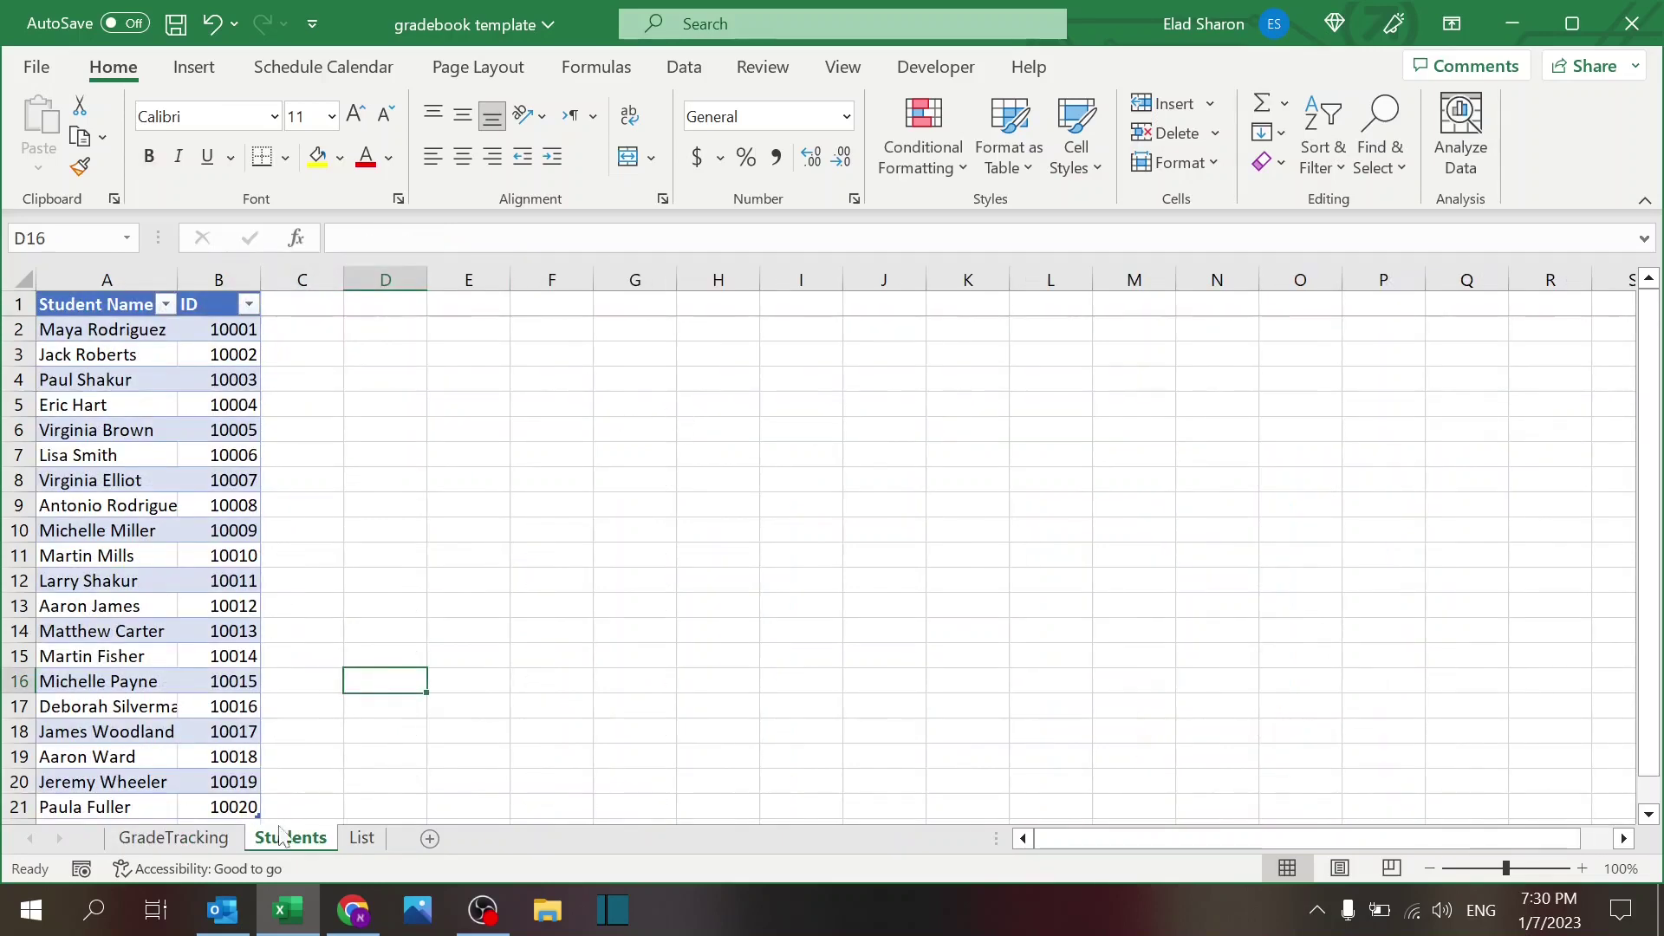
left_click(361, 837)
right_click(537, 404)
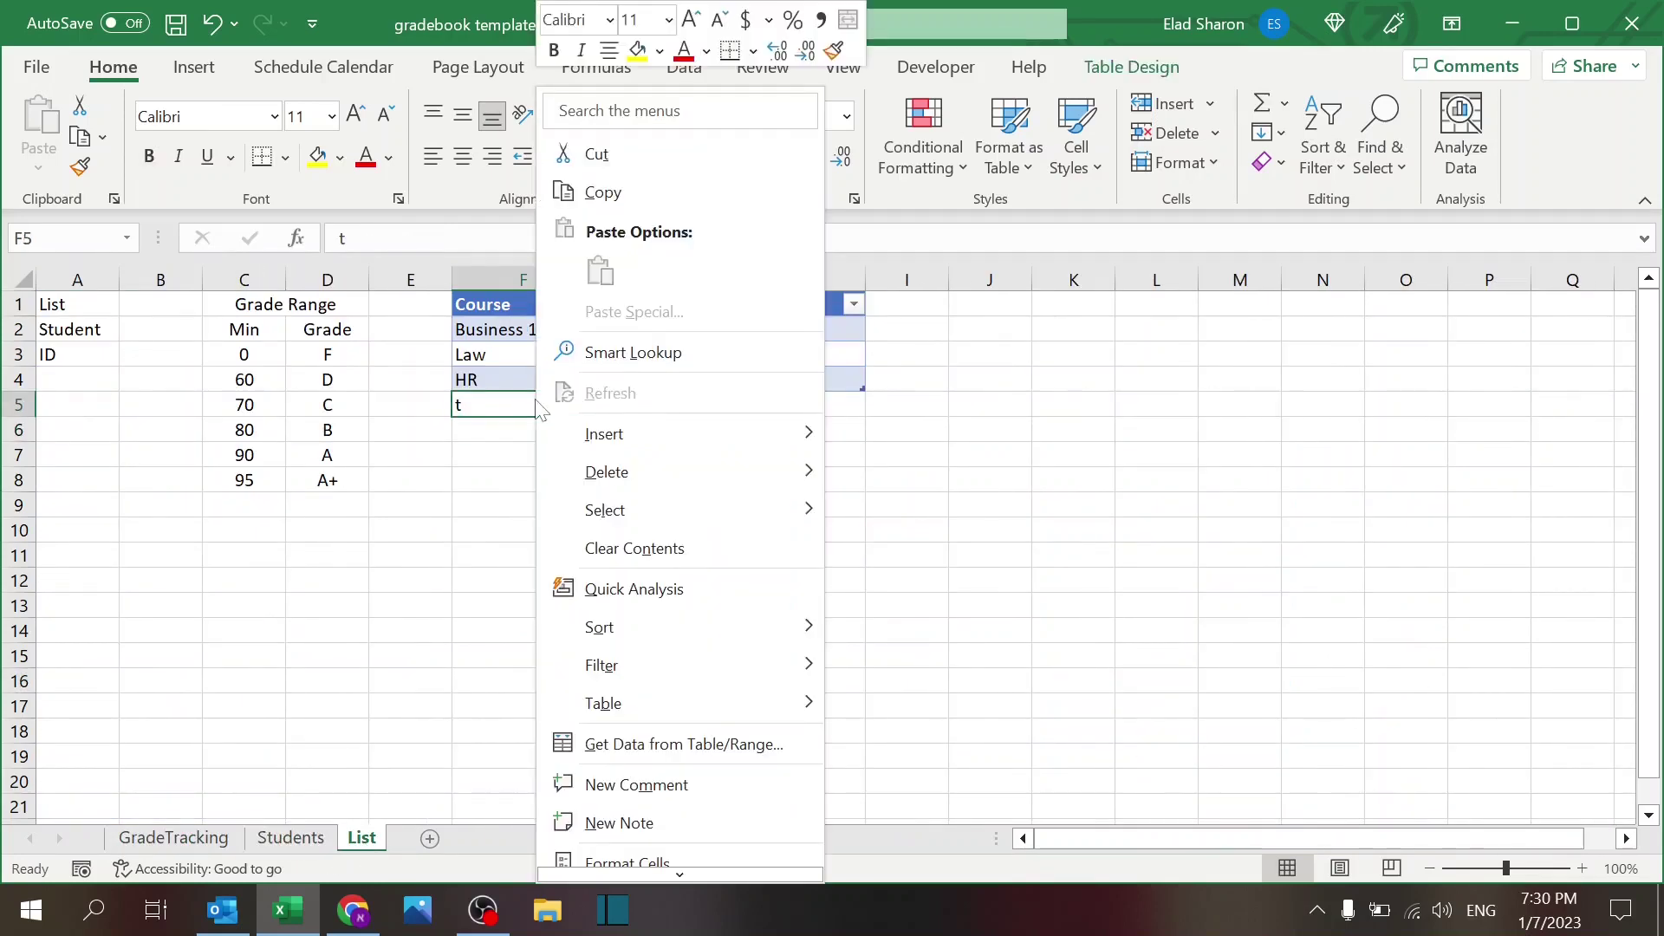
mouse_move(643, 466)
left_click(892, 506)
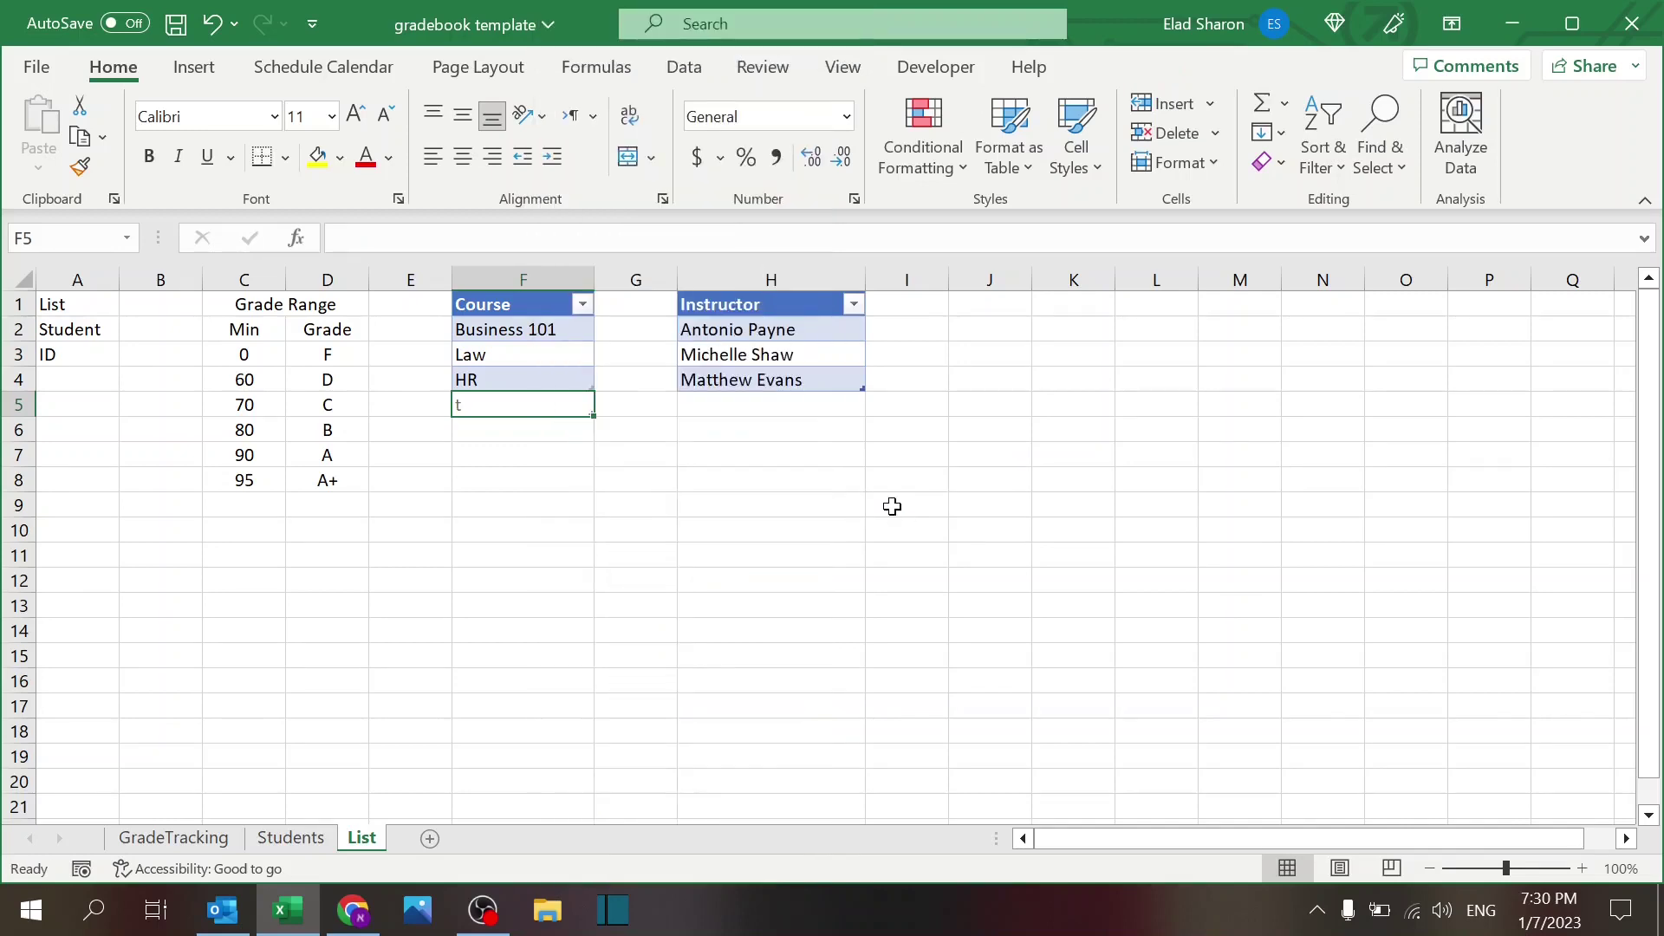
left_click(537, 481)
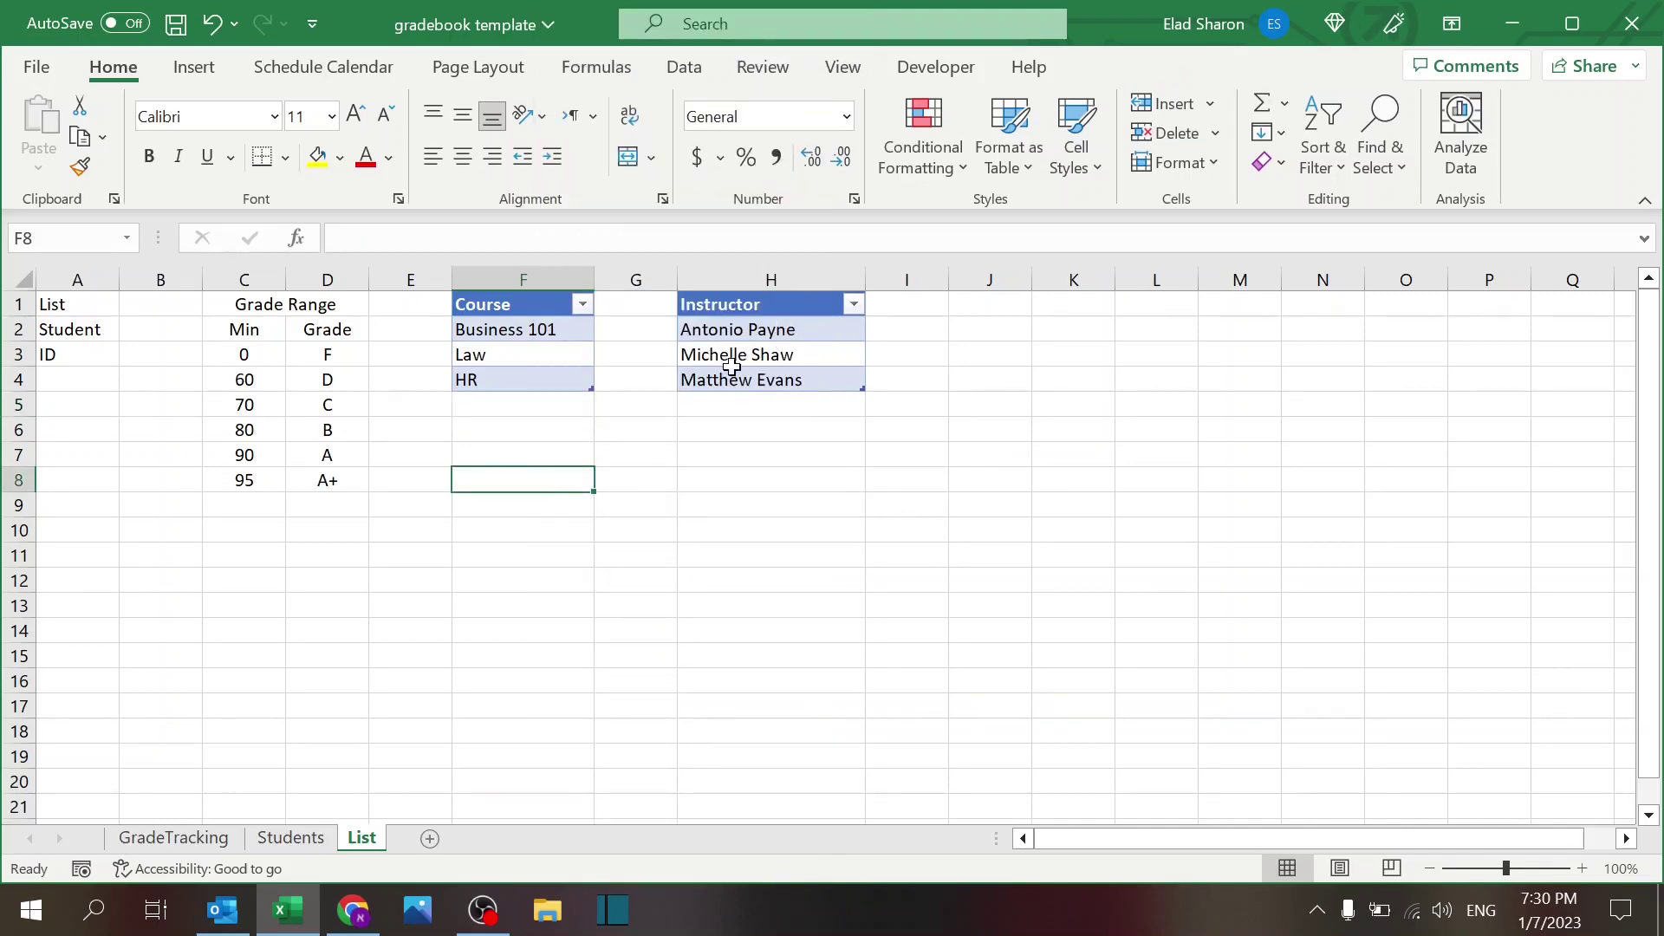
left_click_drag(776, 334, 765, 382)
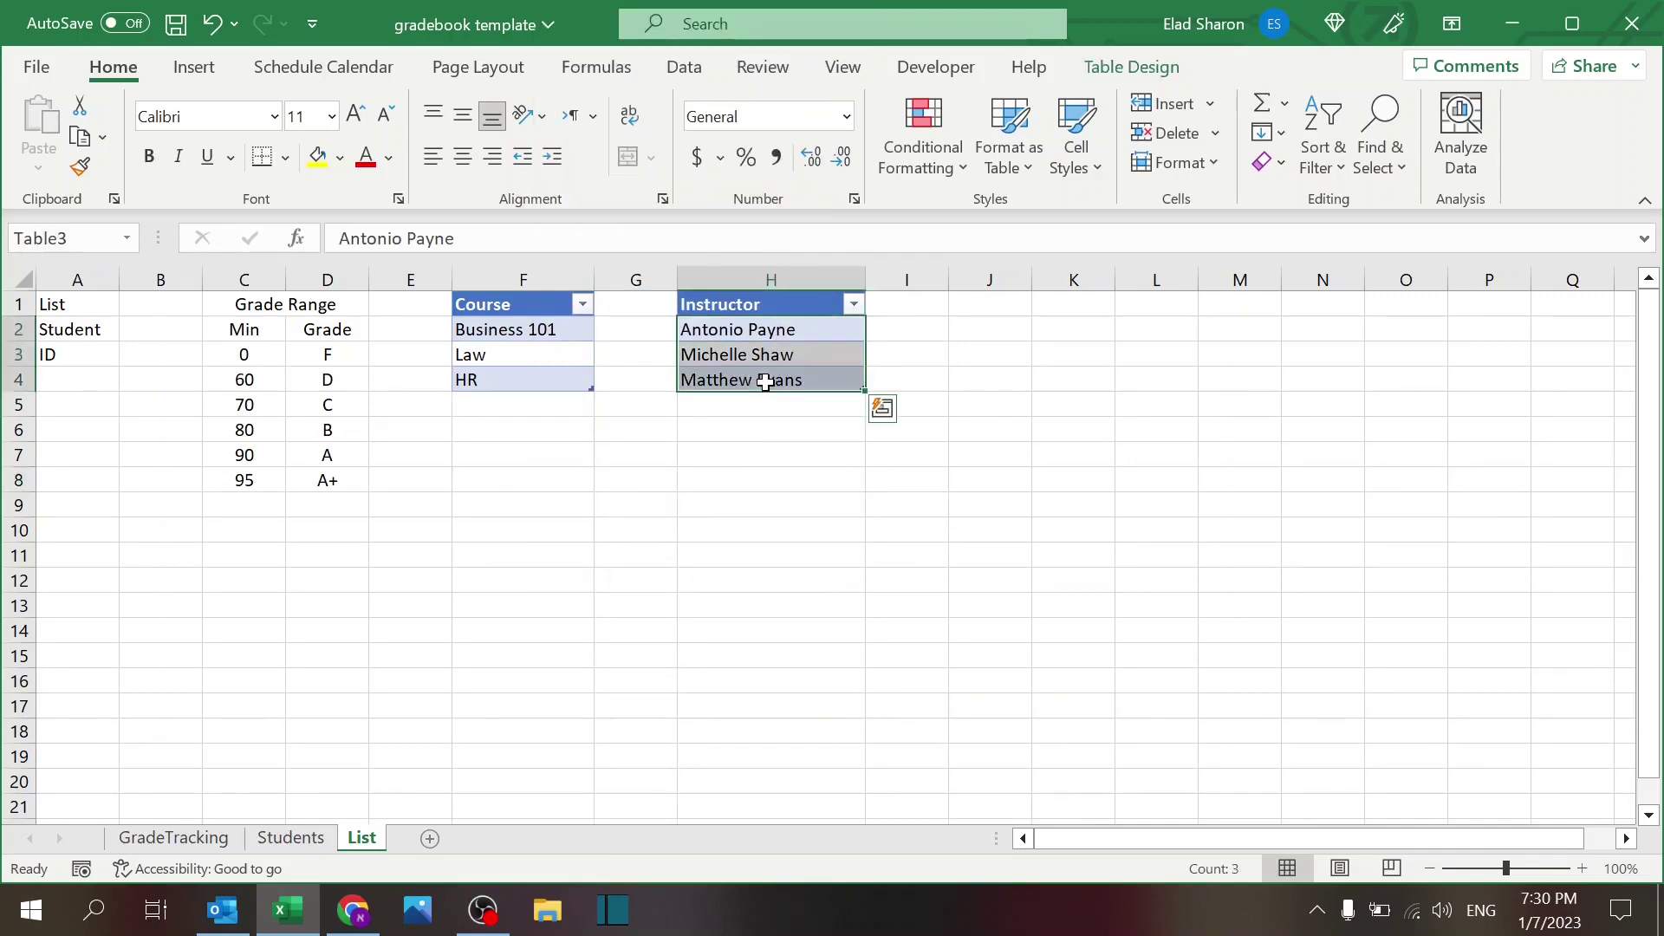
left_click(699, 510)
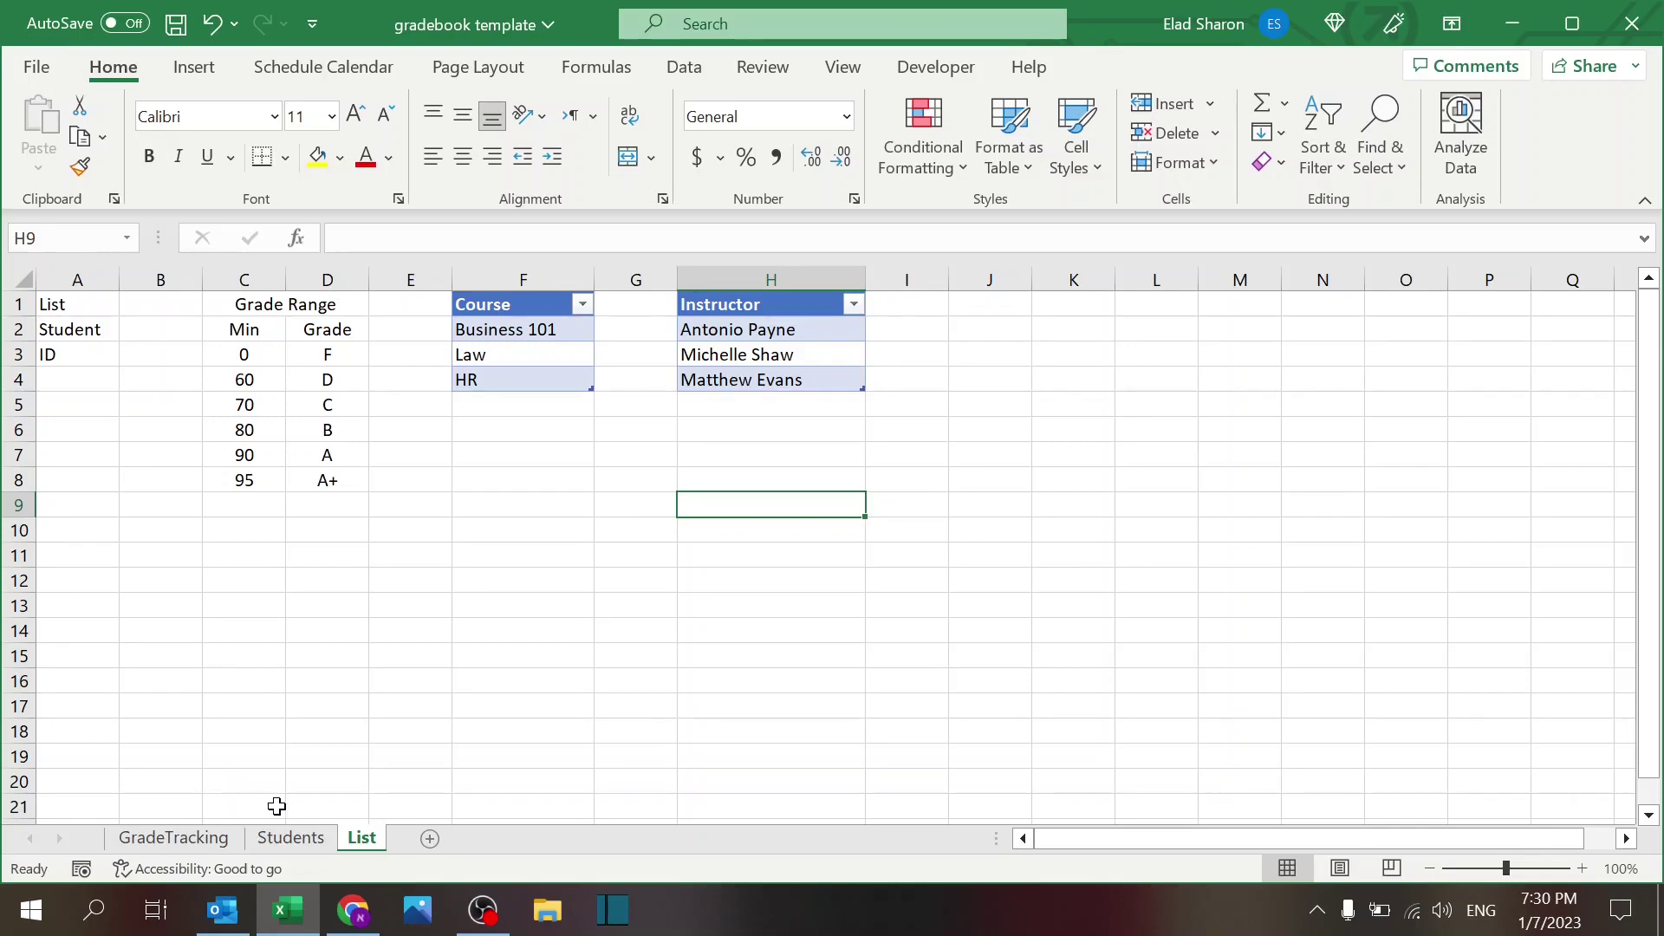
On Students, inspect the Student Name and ID columns and the workbook's defined names list
left_click(290, 837)
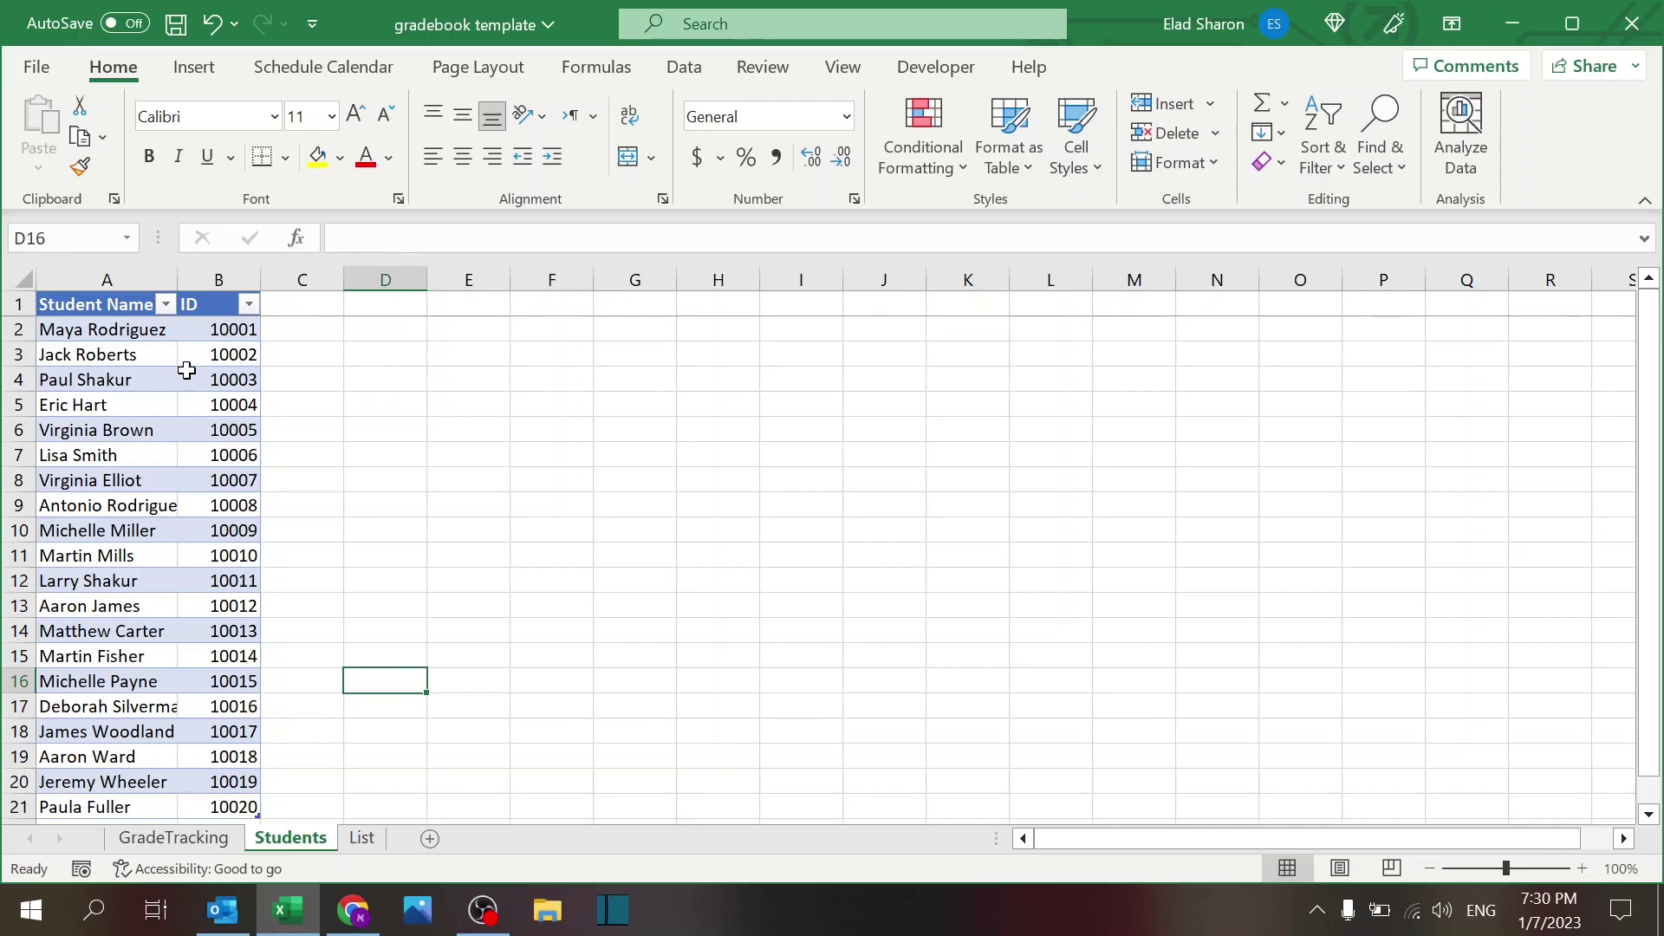
left_click(113, 276)
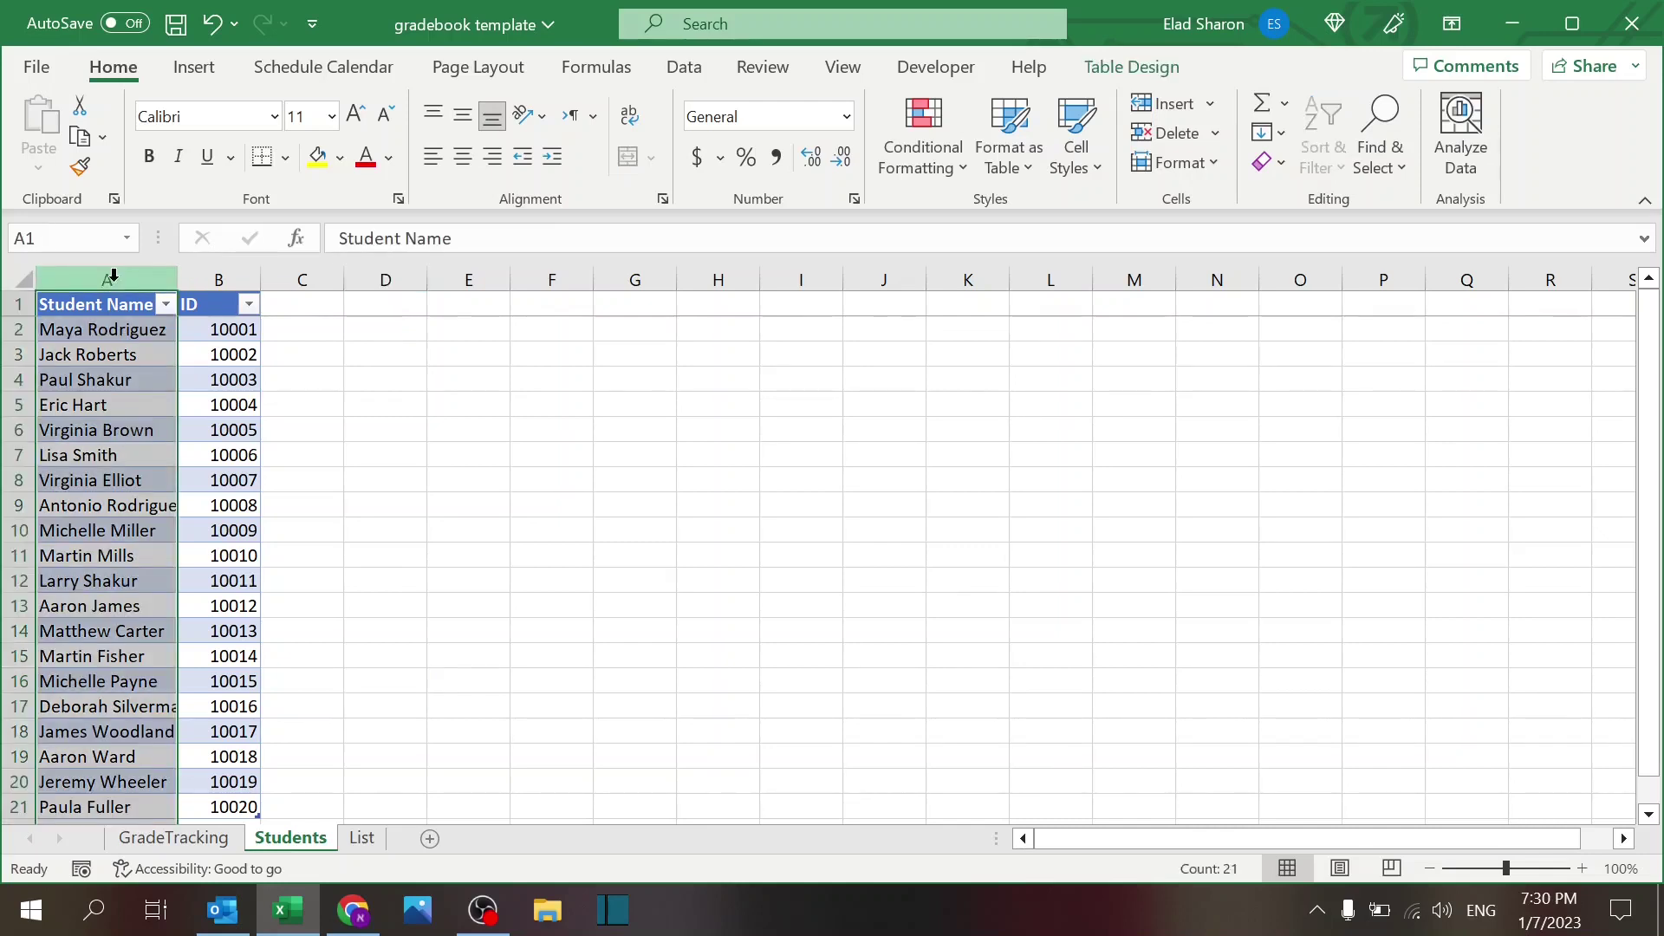
left_click(191, 278)
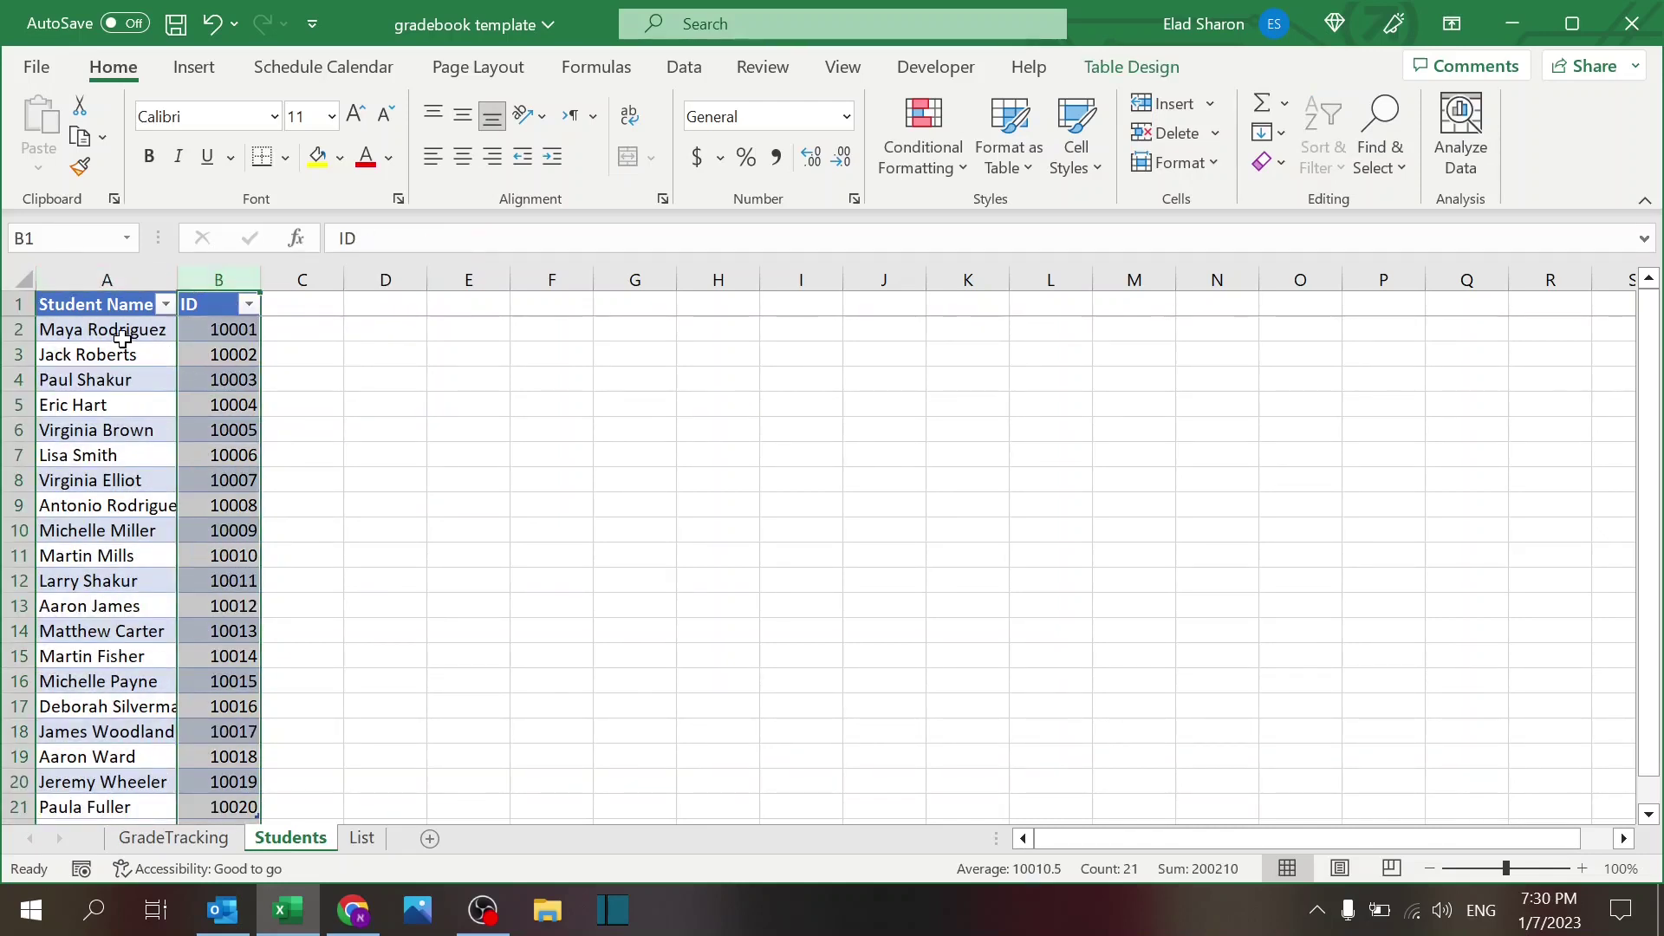
left_click_drag(116, 340, 86, 754)
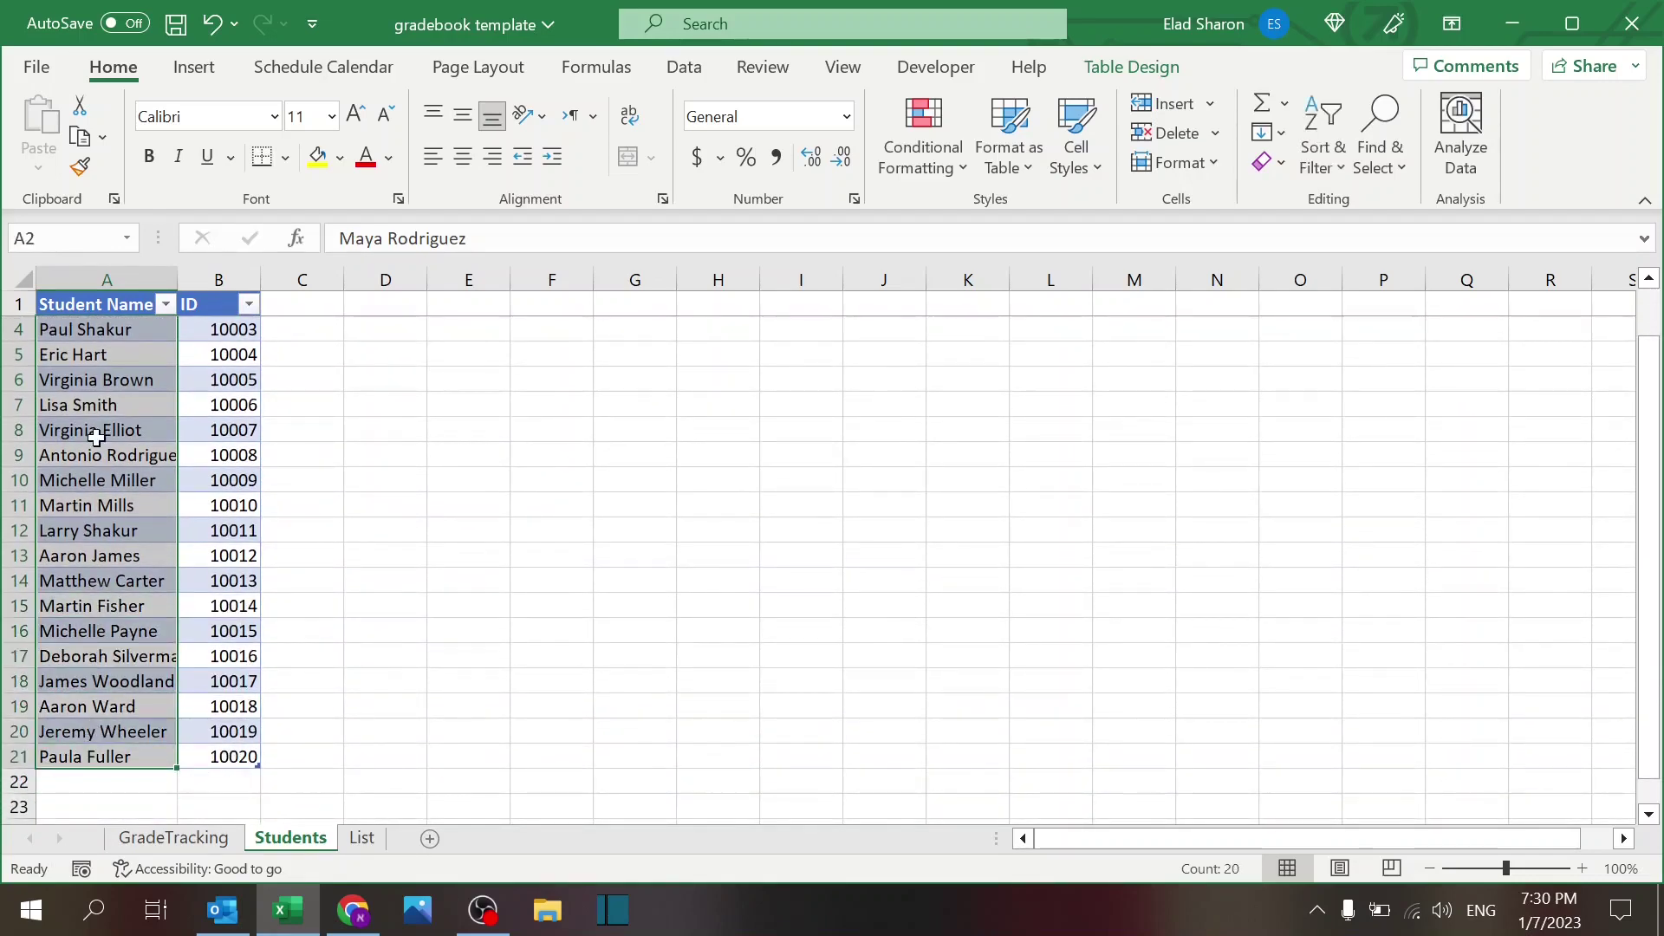
left_click(129, 239)
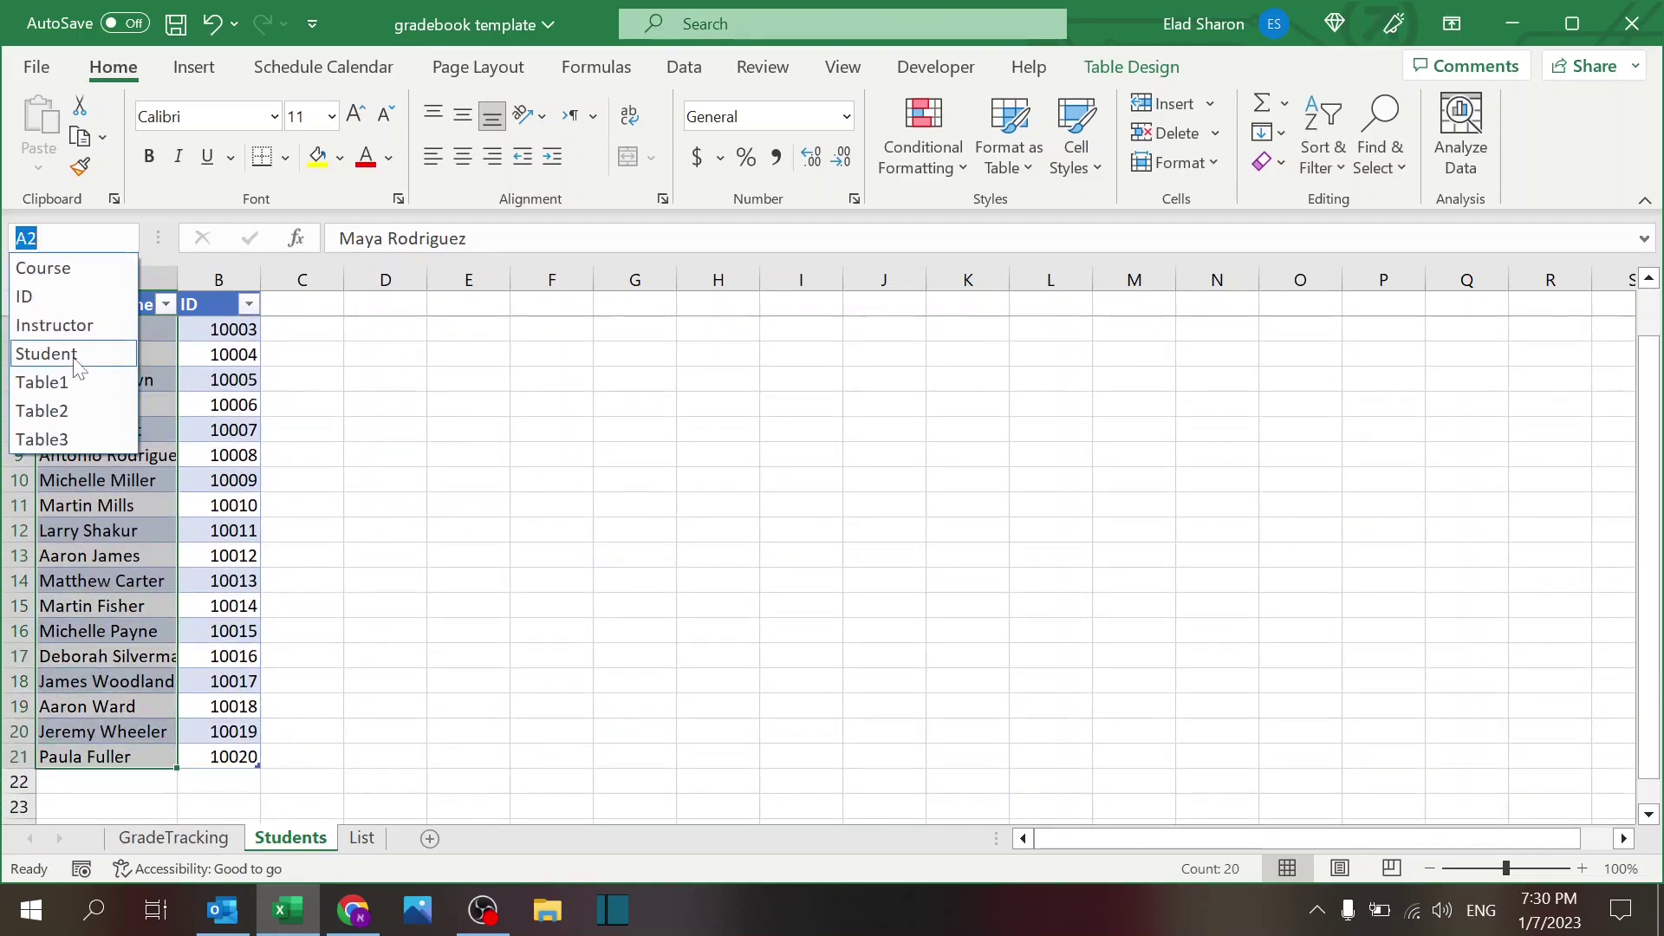
left_click(444, 534)
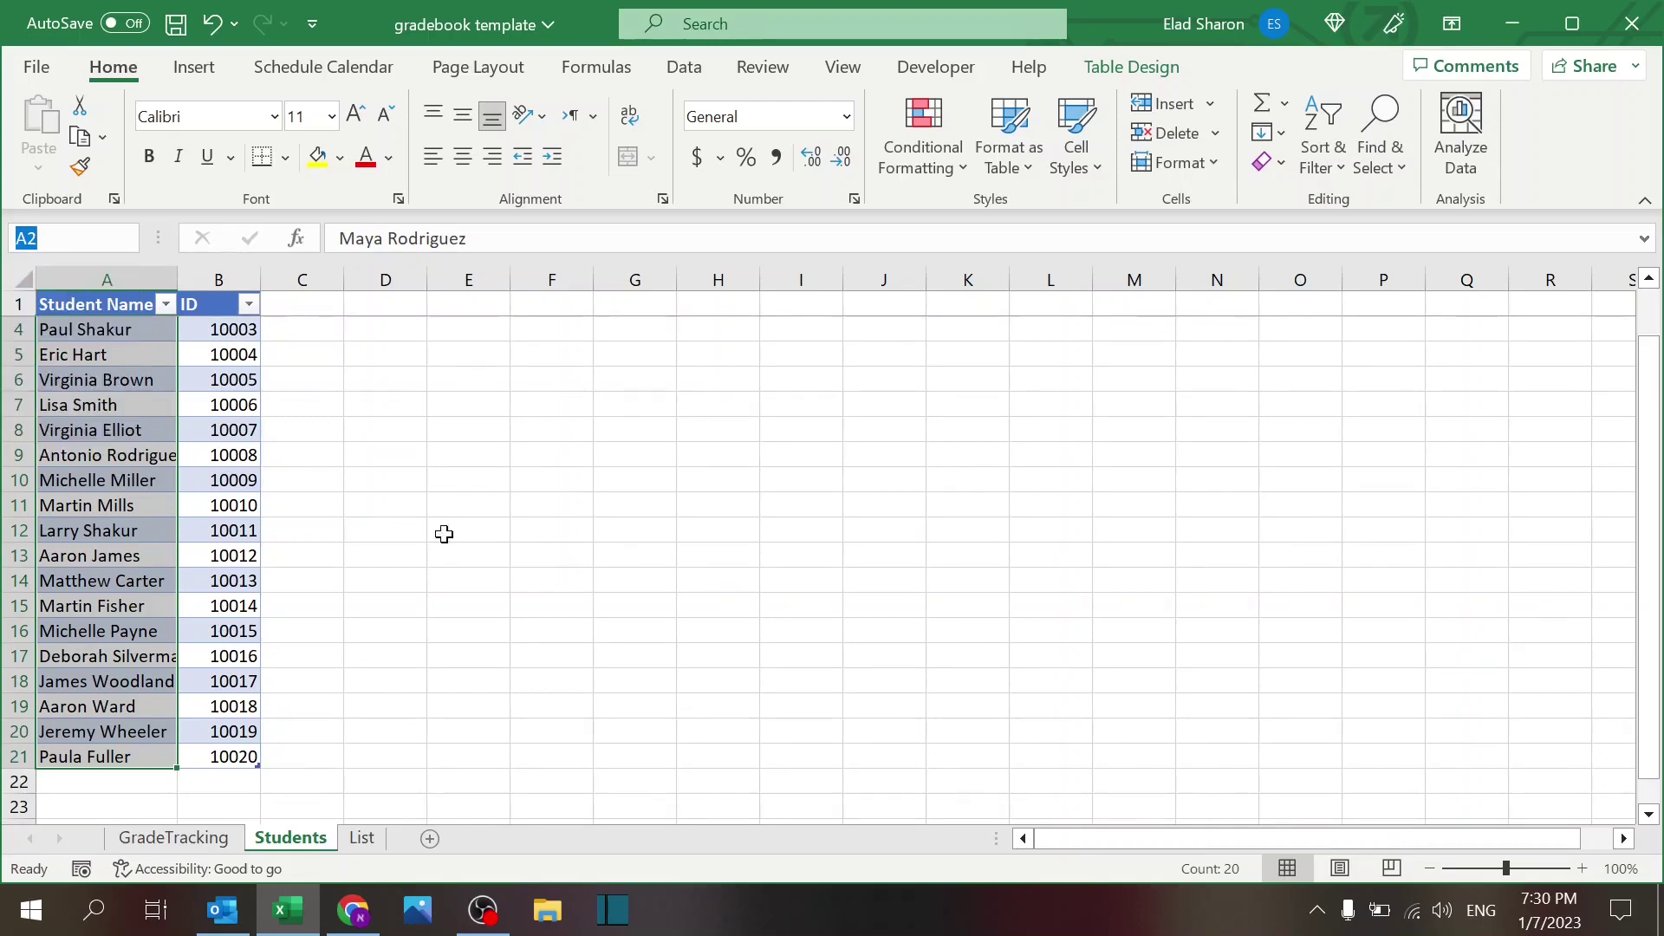
left_click(304, 299)
key("Down")
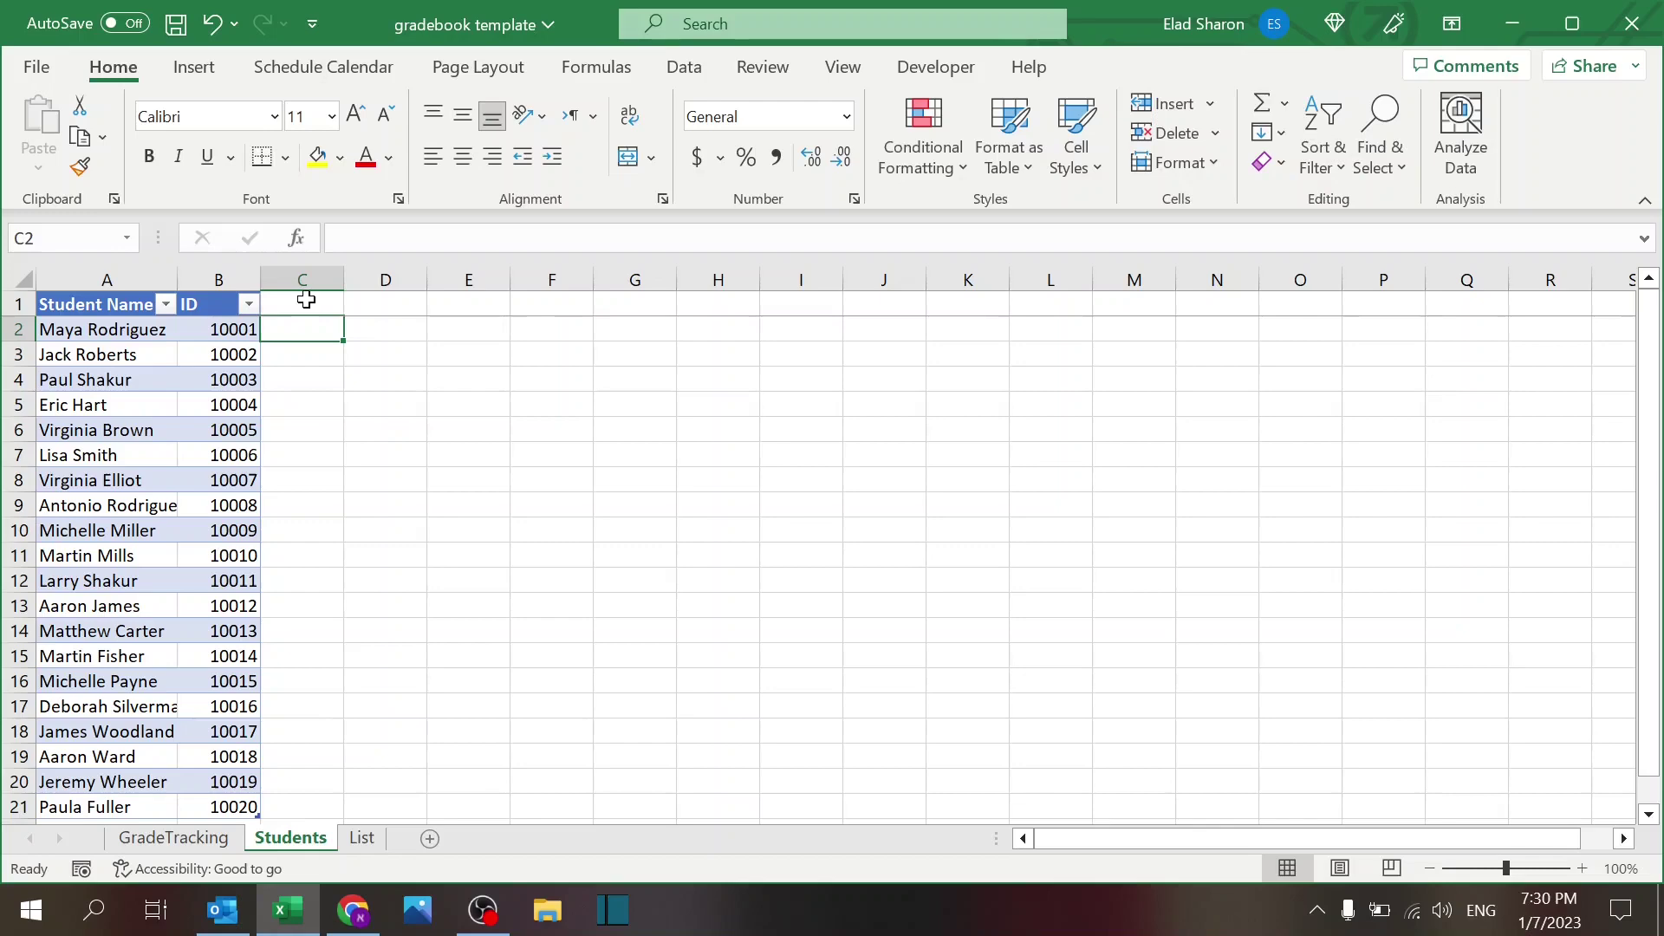
left_click(206, 839)
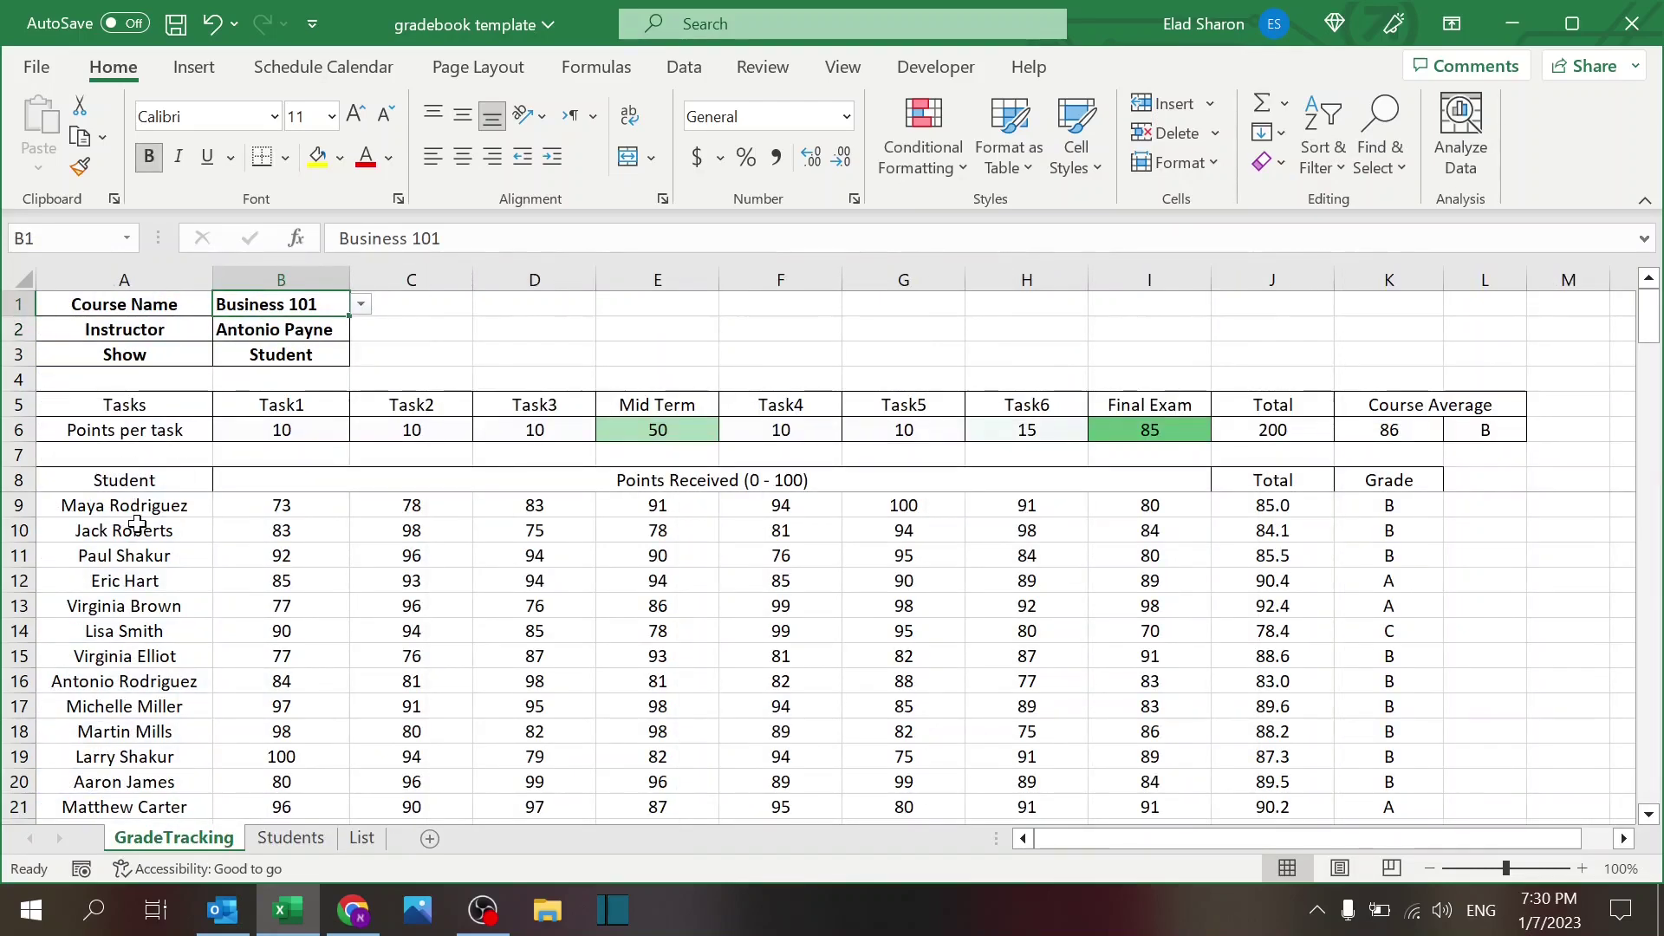
left_click(152, 496)
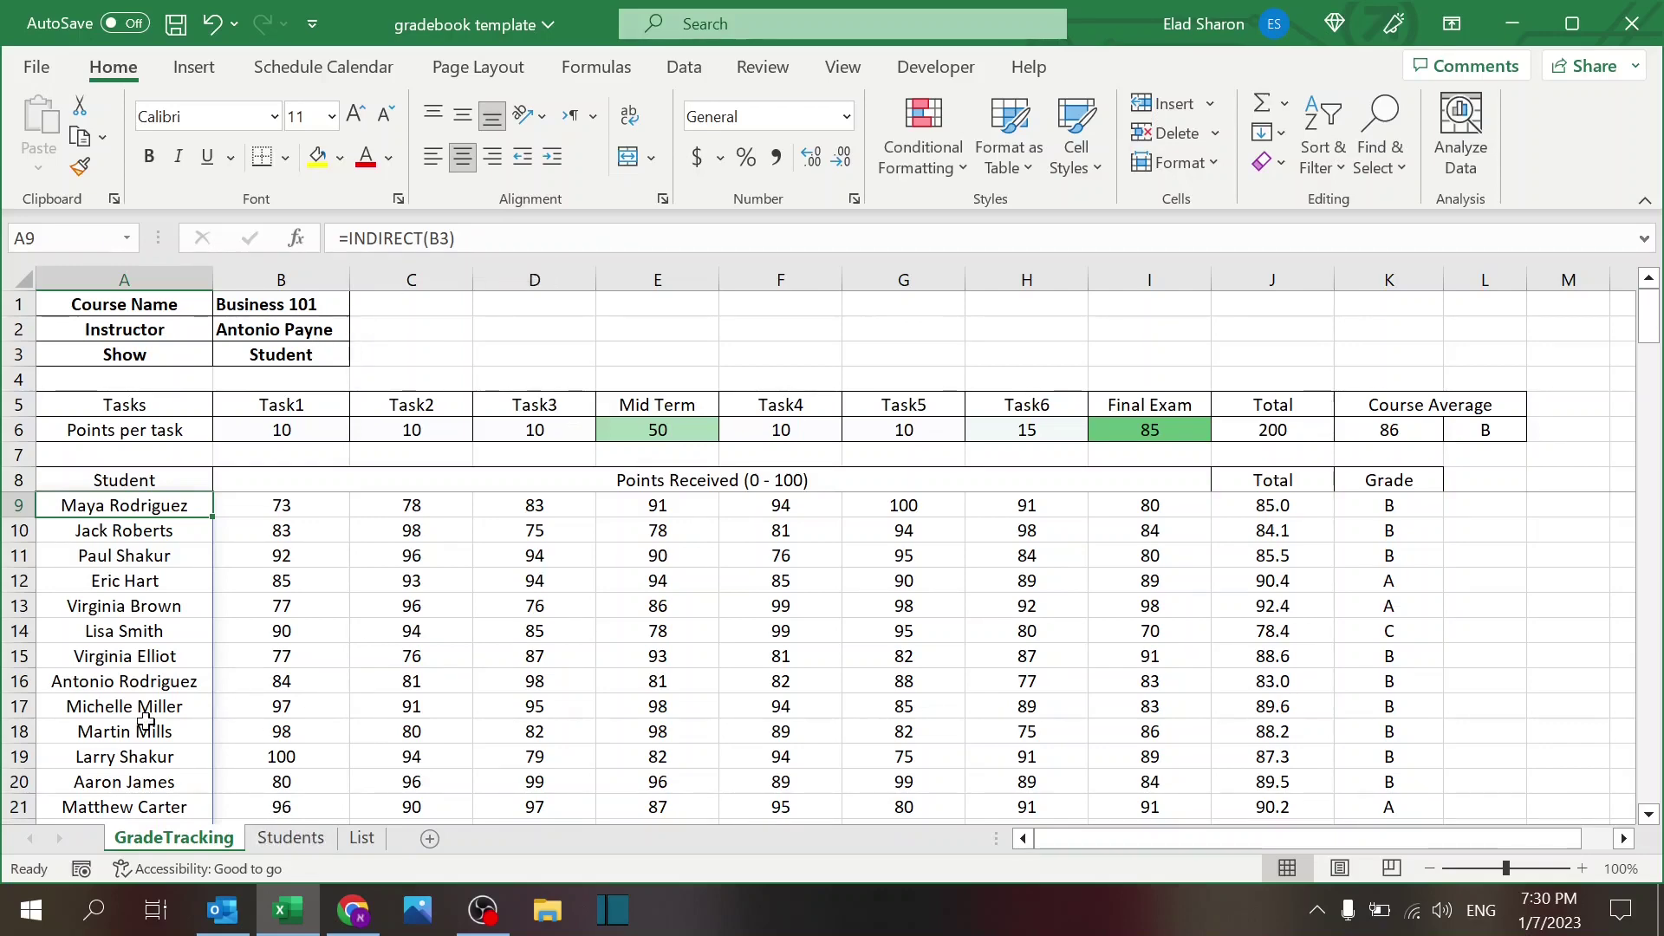
key("Page_Down")
key("Page_Up")
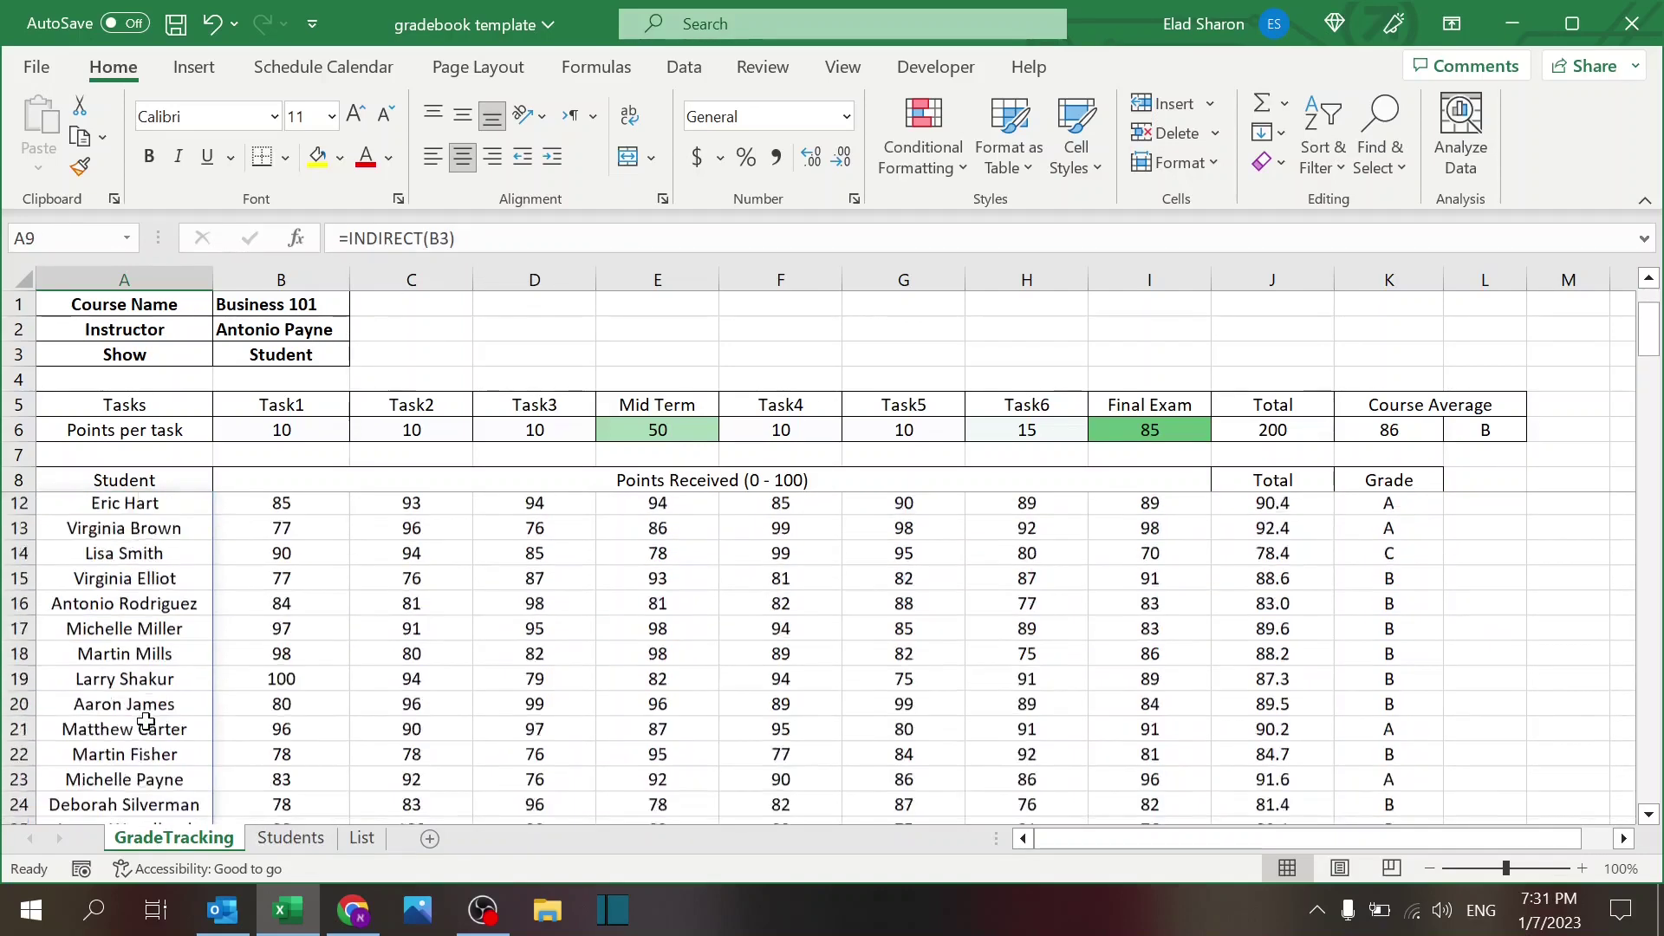
left_click(291, 838)
key("Page_Down")
key("Up")
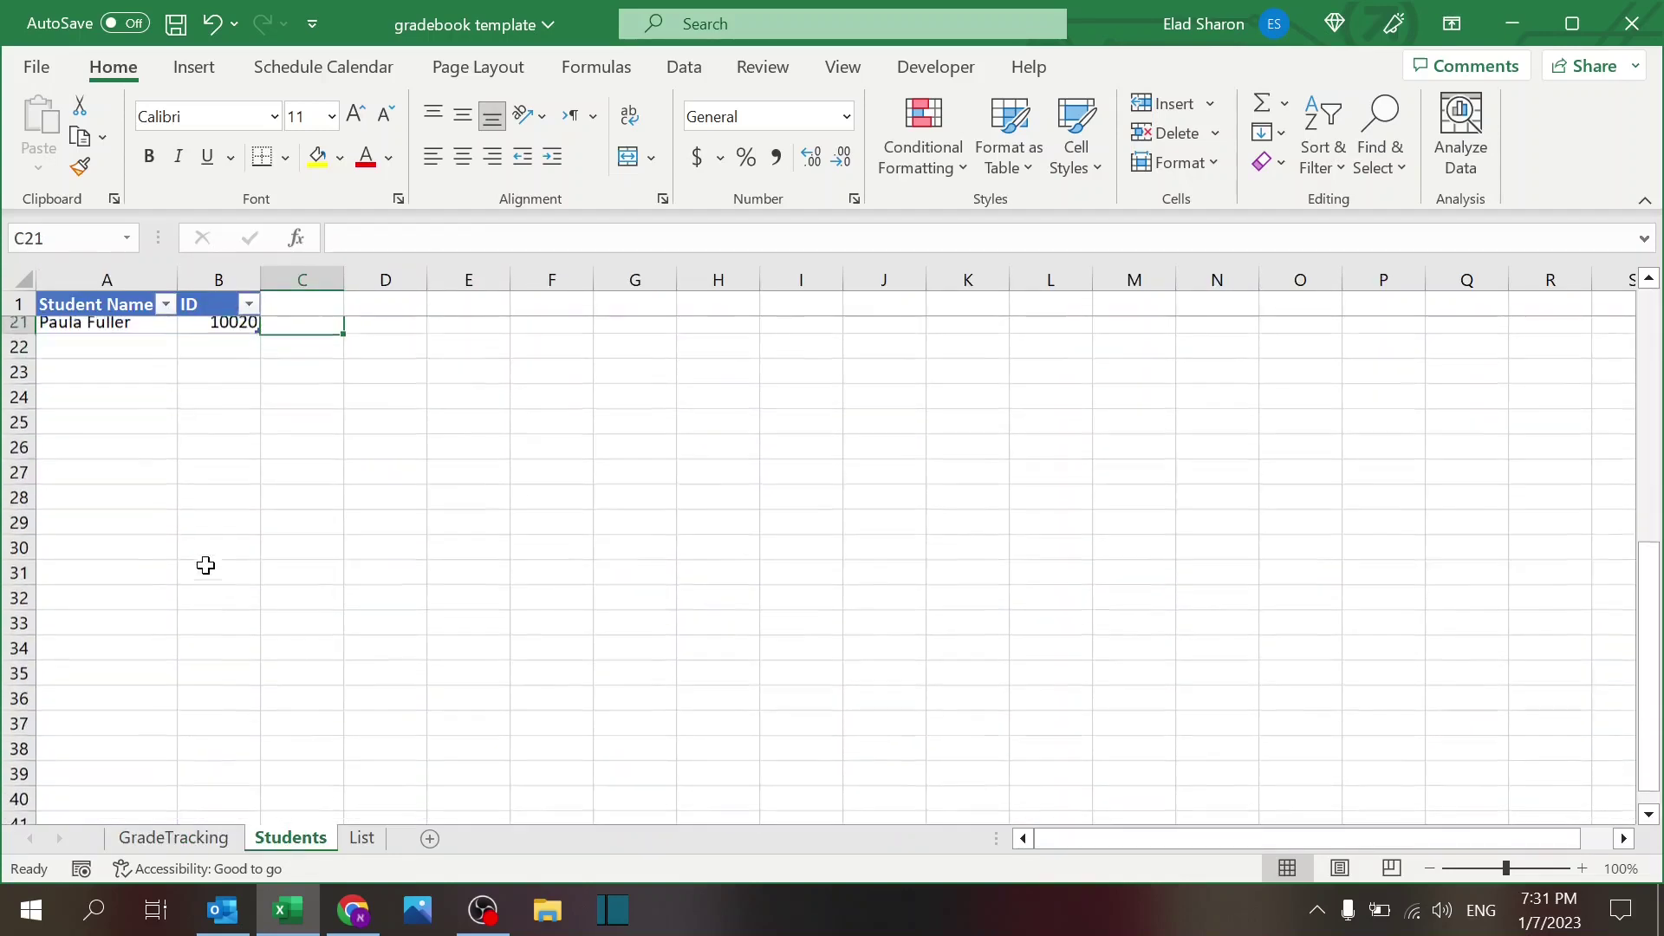
left_click(126, 355)
type("eric Hart")
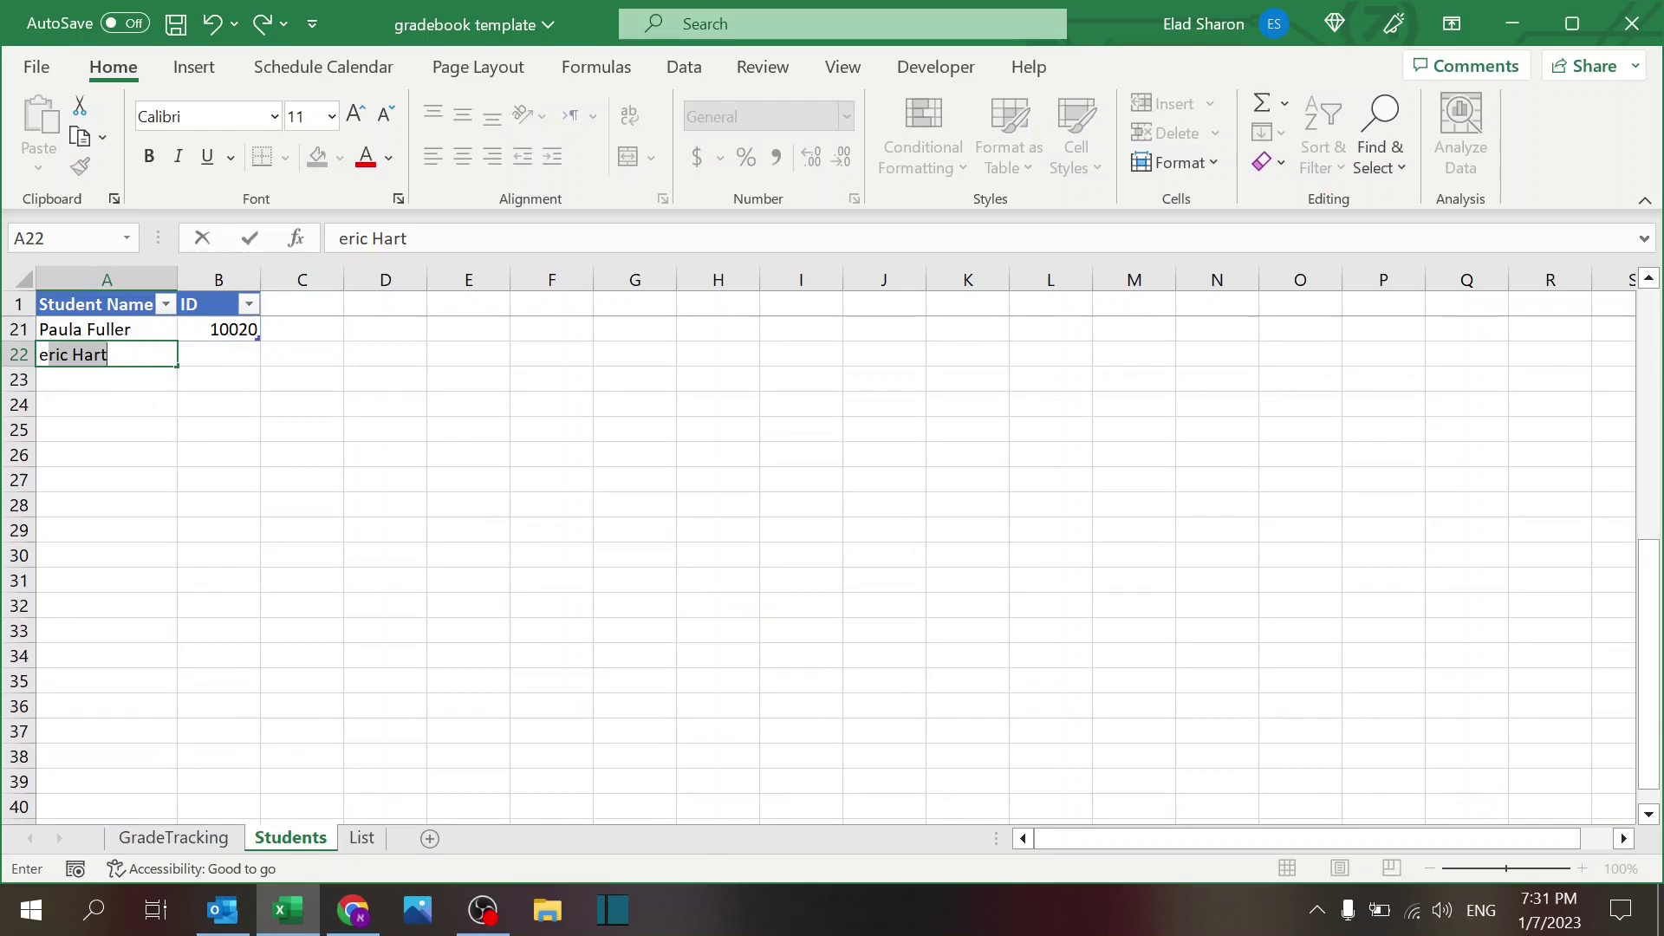
key("Delete")
type("abc")
key("Return")
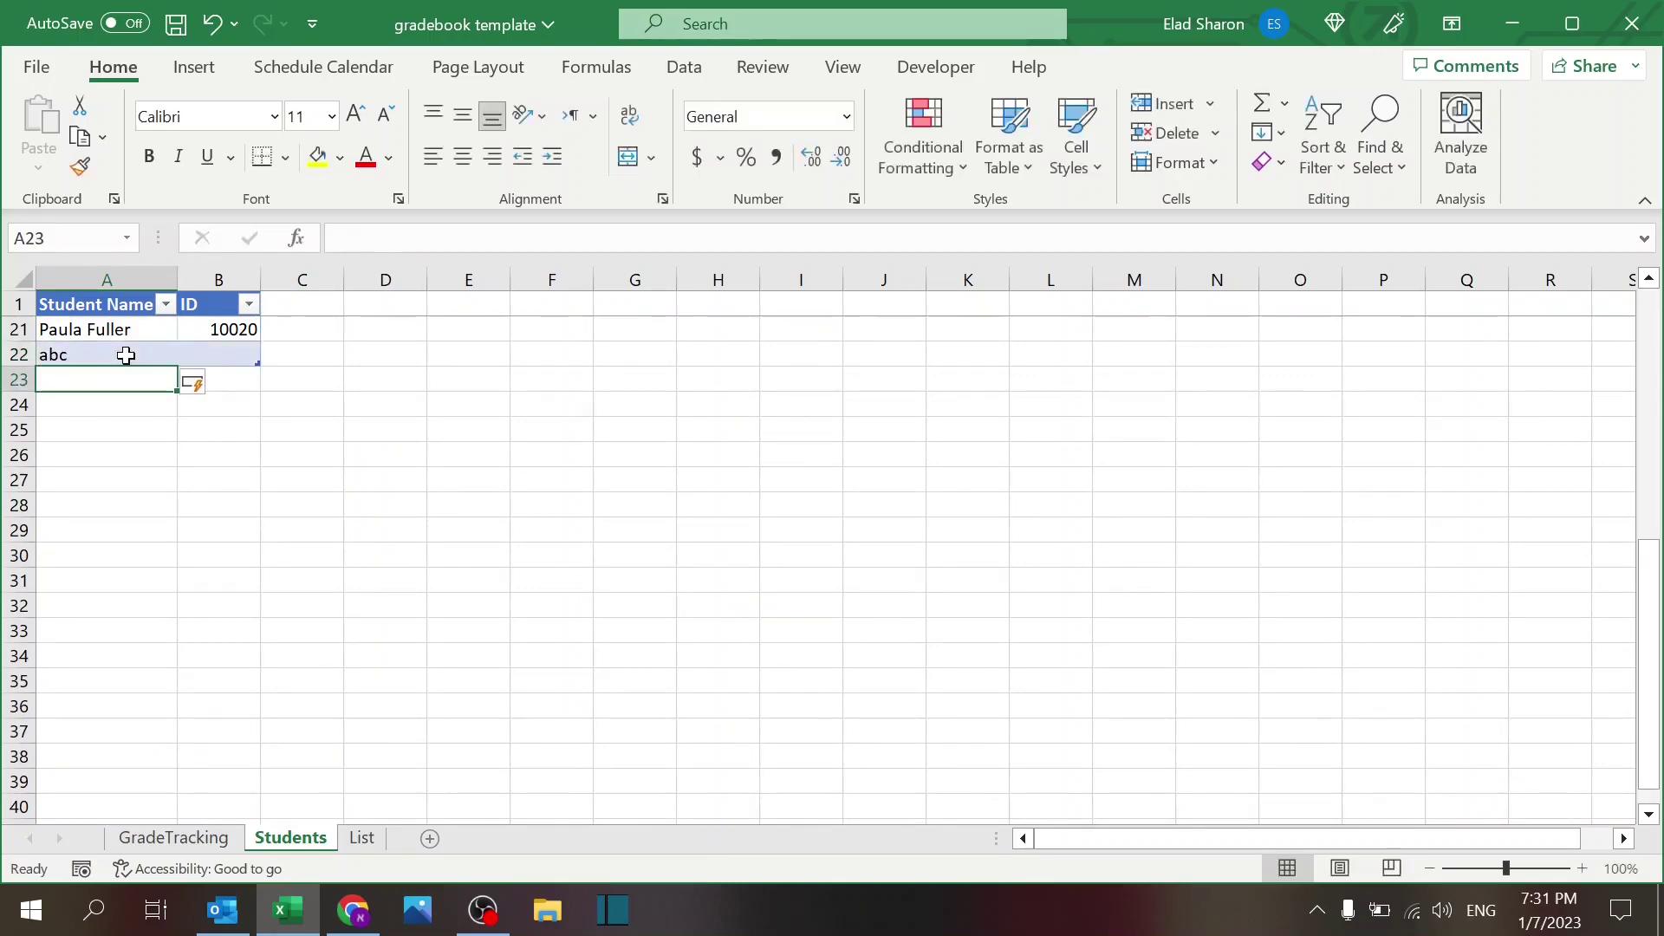
key("Up")
Check that GradeTracking lists 'abc' with 0.0 and F
left_click(174, 837)
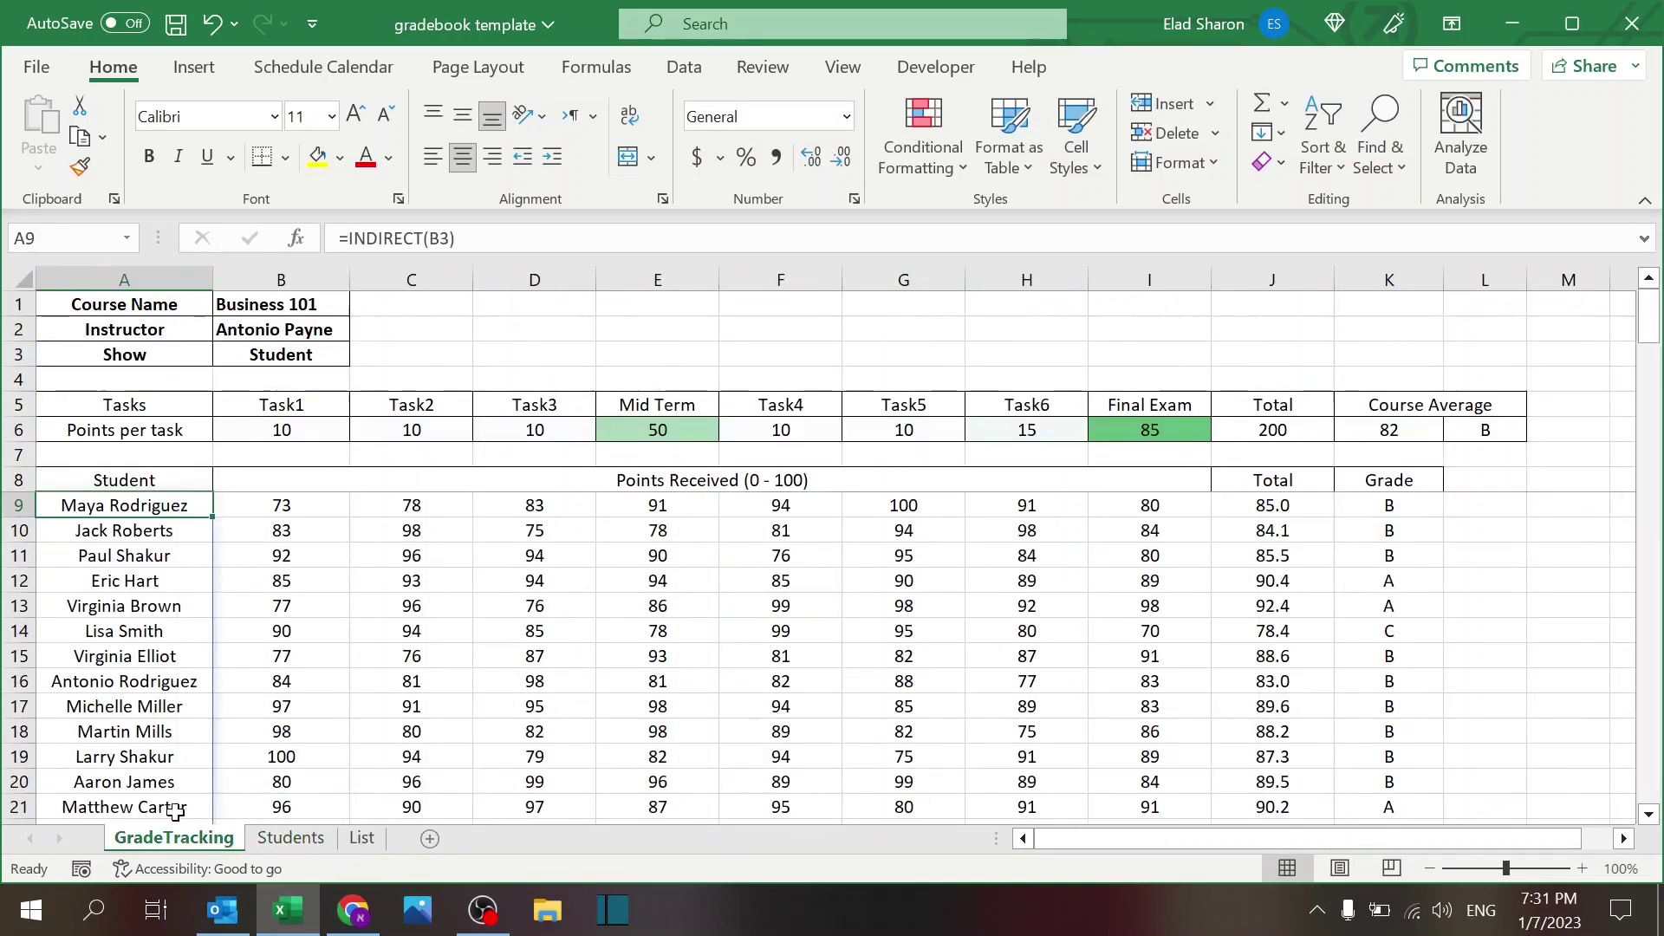
scroll(145, 760, "down", 5)
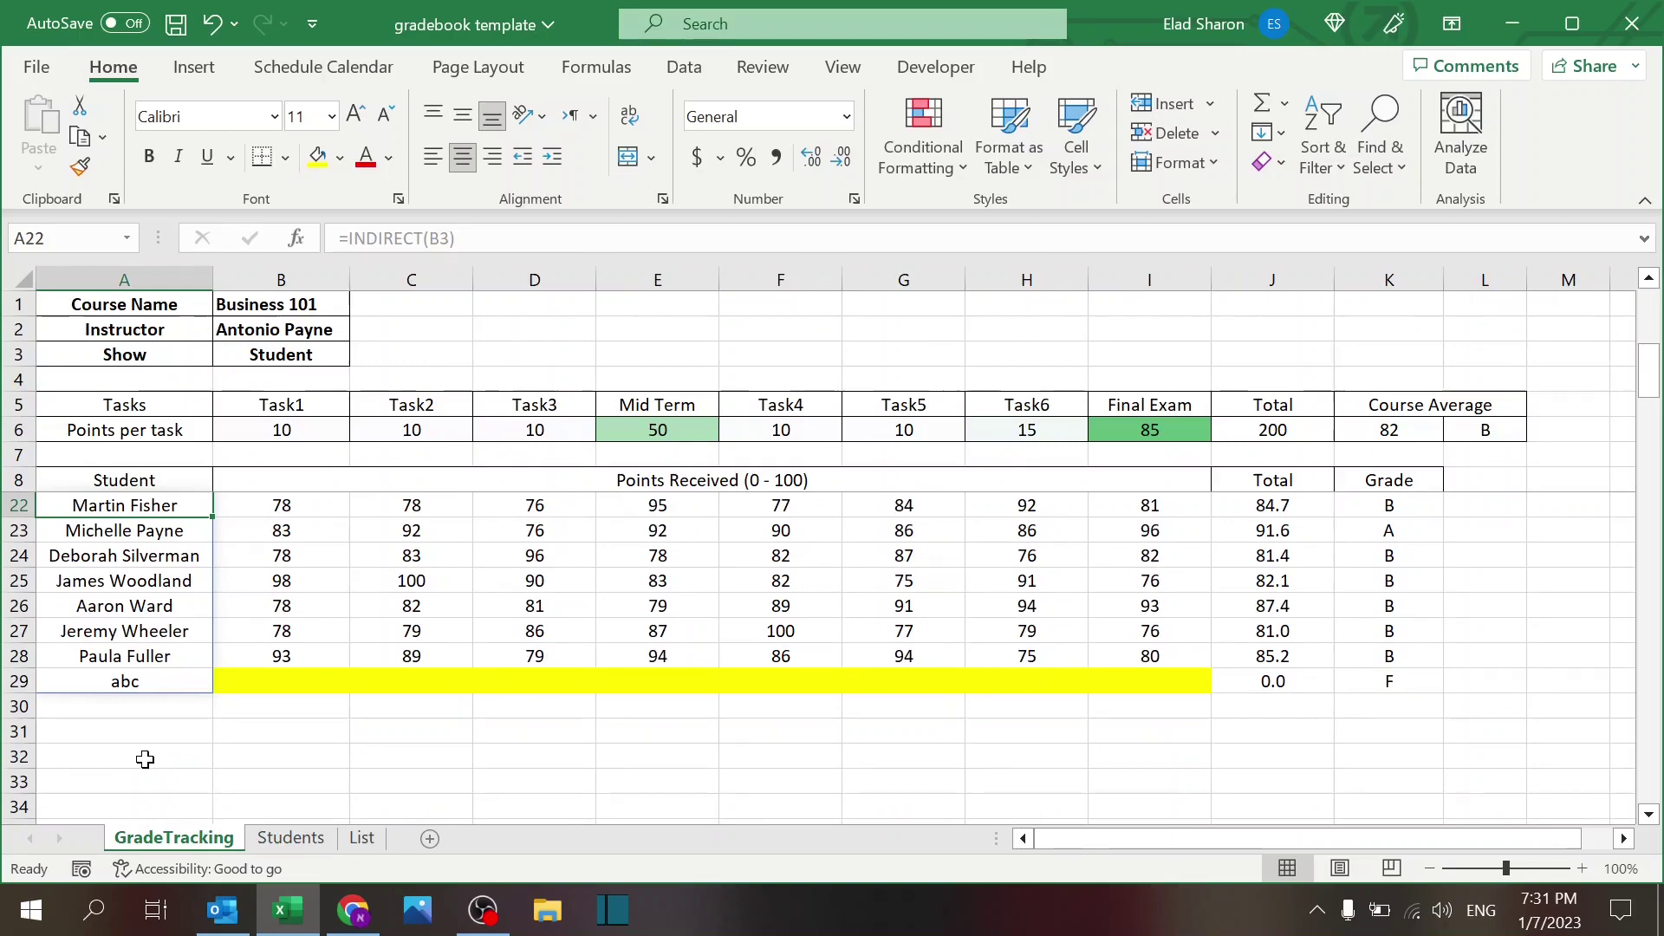
key("ctrl+Home")
Delete the 'abc' table row from the Students table
left_click(312, 841)
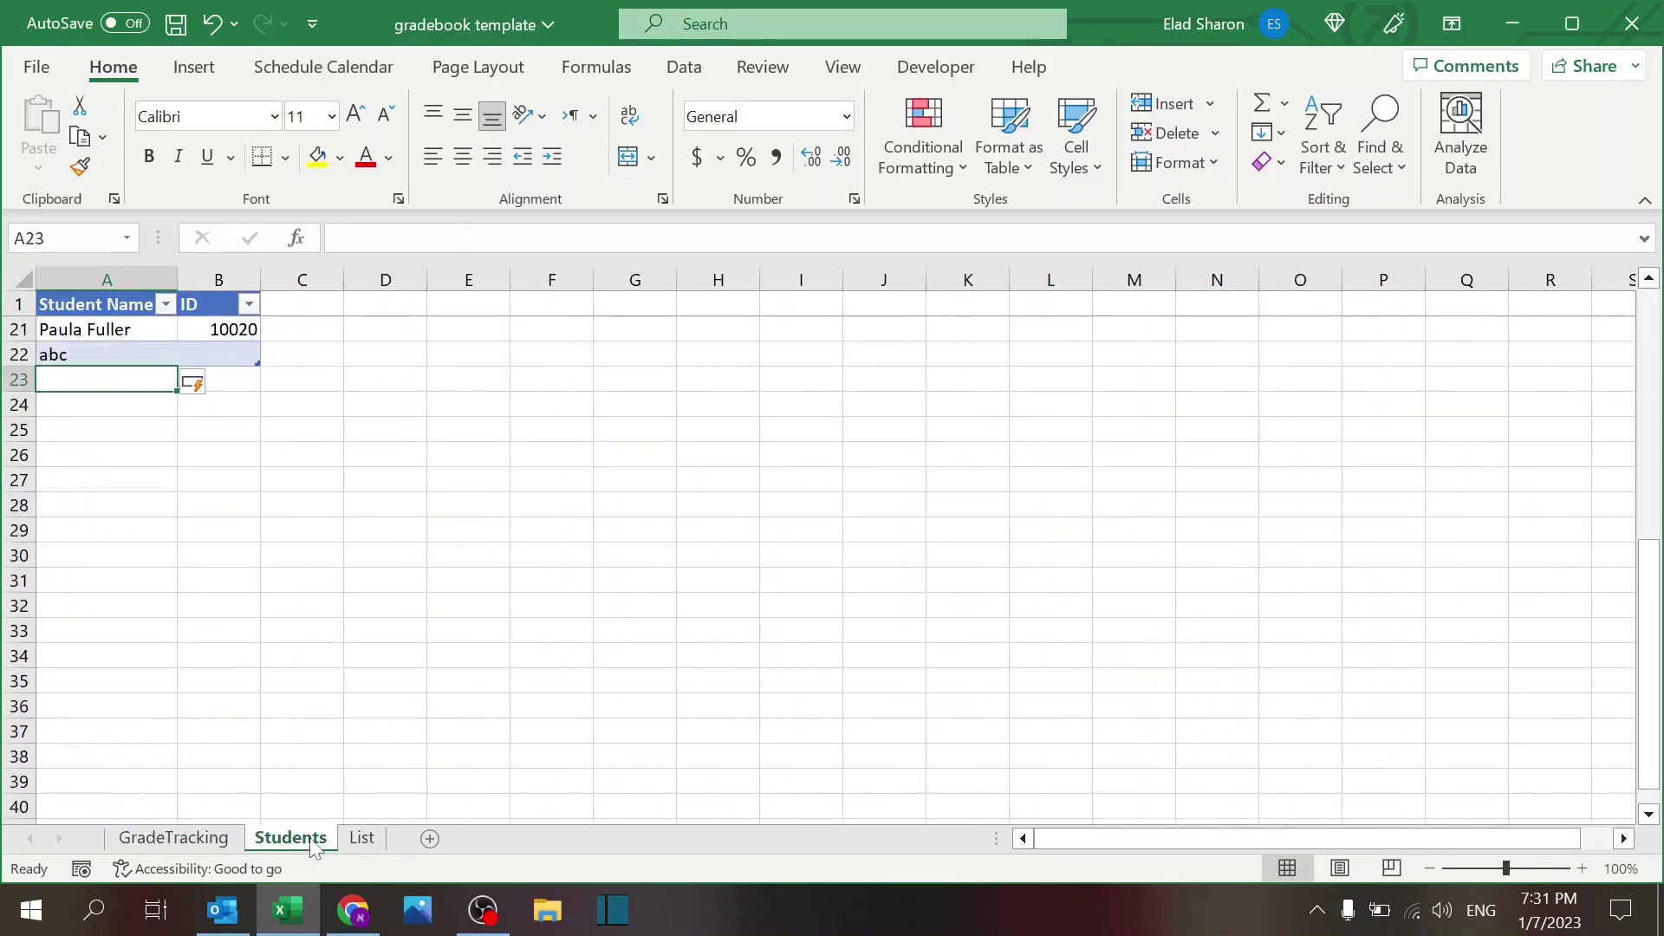
left_click(118, 374)
right_click(126, 360)
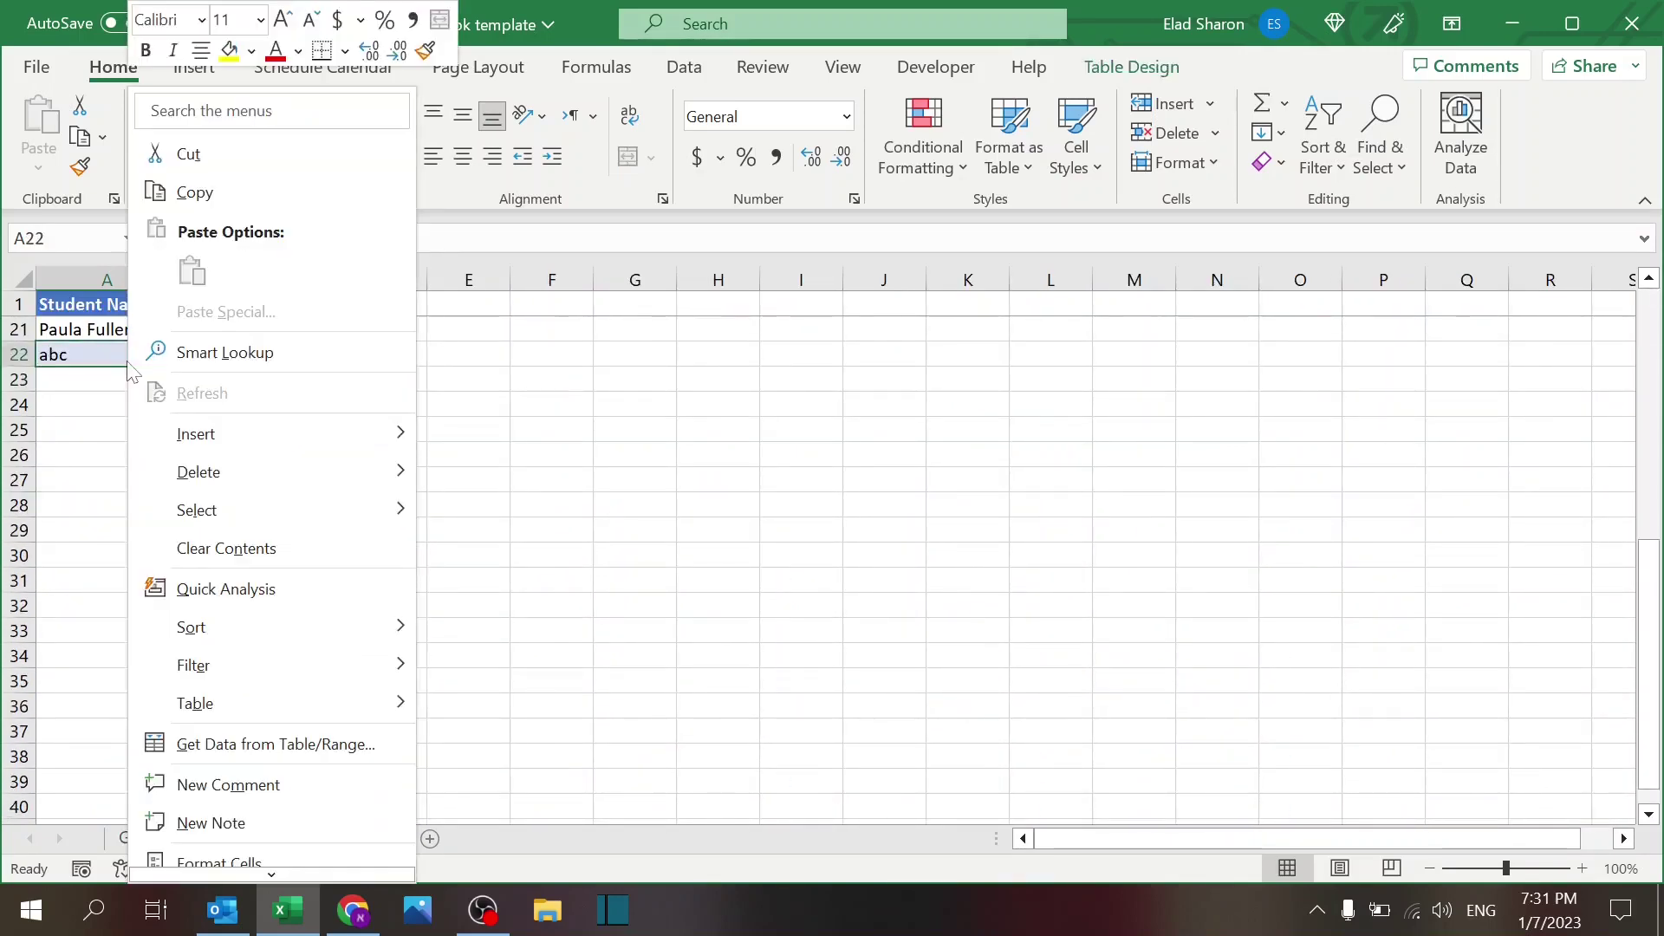
mouse_move(242, 476)
left_click(505, 514)
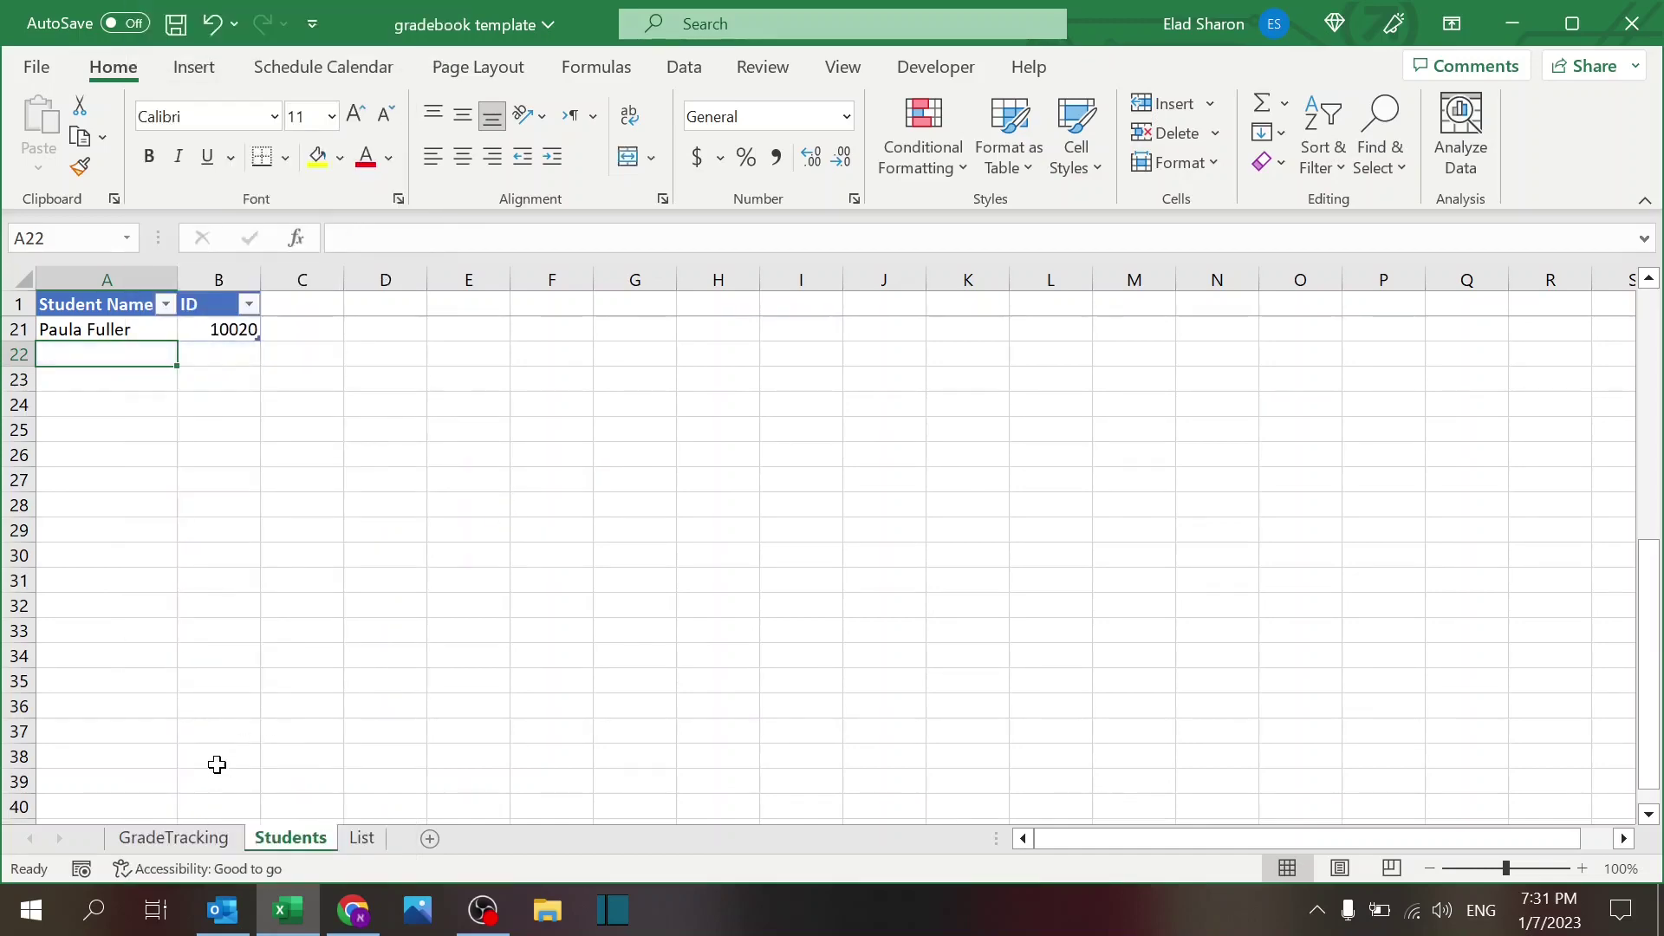
Confirm the 'abc' row is gone from the GradeTracking roster
left_click(174, 838)
left_click(145, 754)
scroll(145, 755, "down", 4)
scroll(145, 754, "up", 4)
left_click(145, 755)
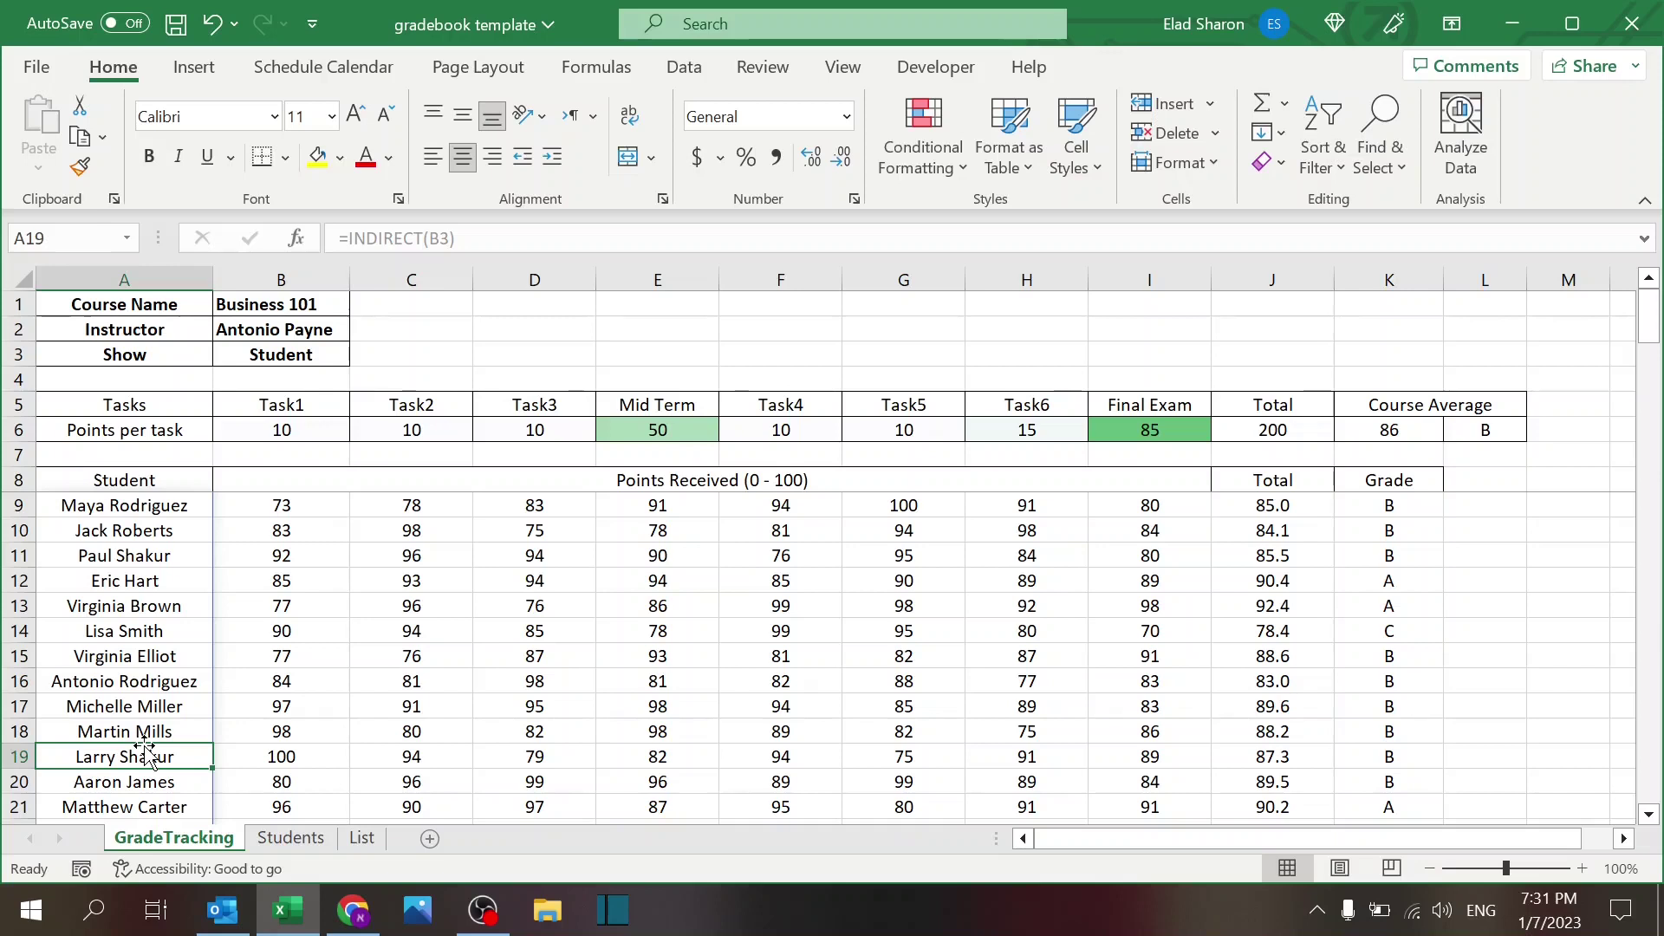
left_click(272, 844)
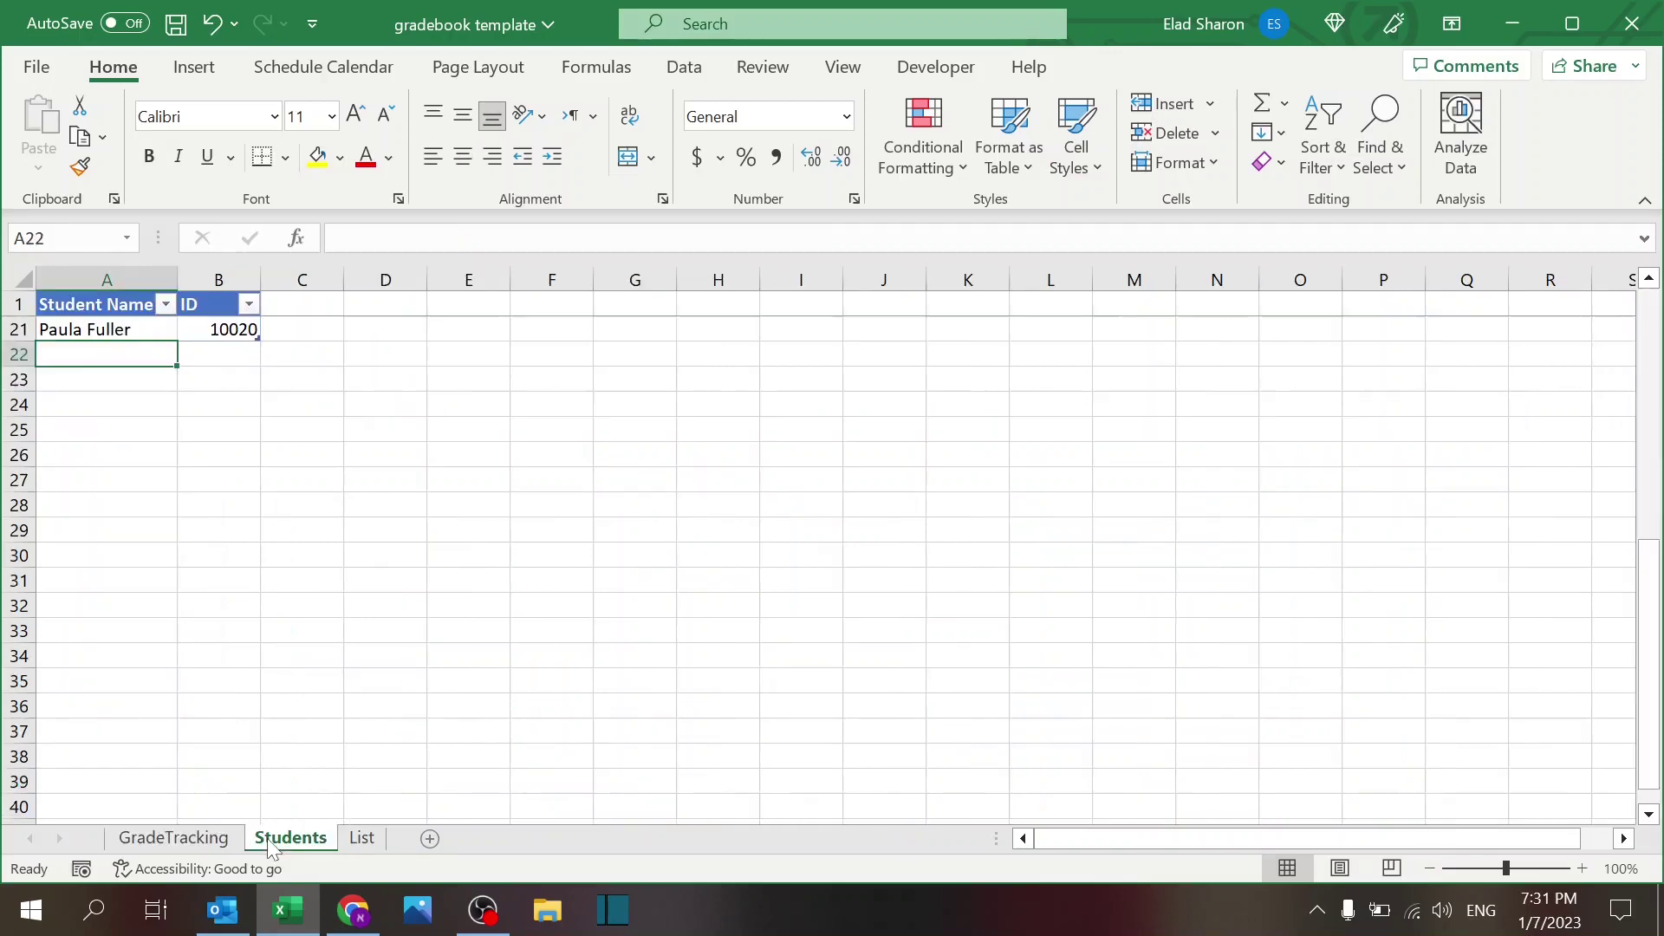
left_click(256, 773)
left_click(323, 298)
key("Down")
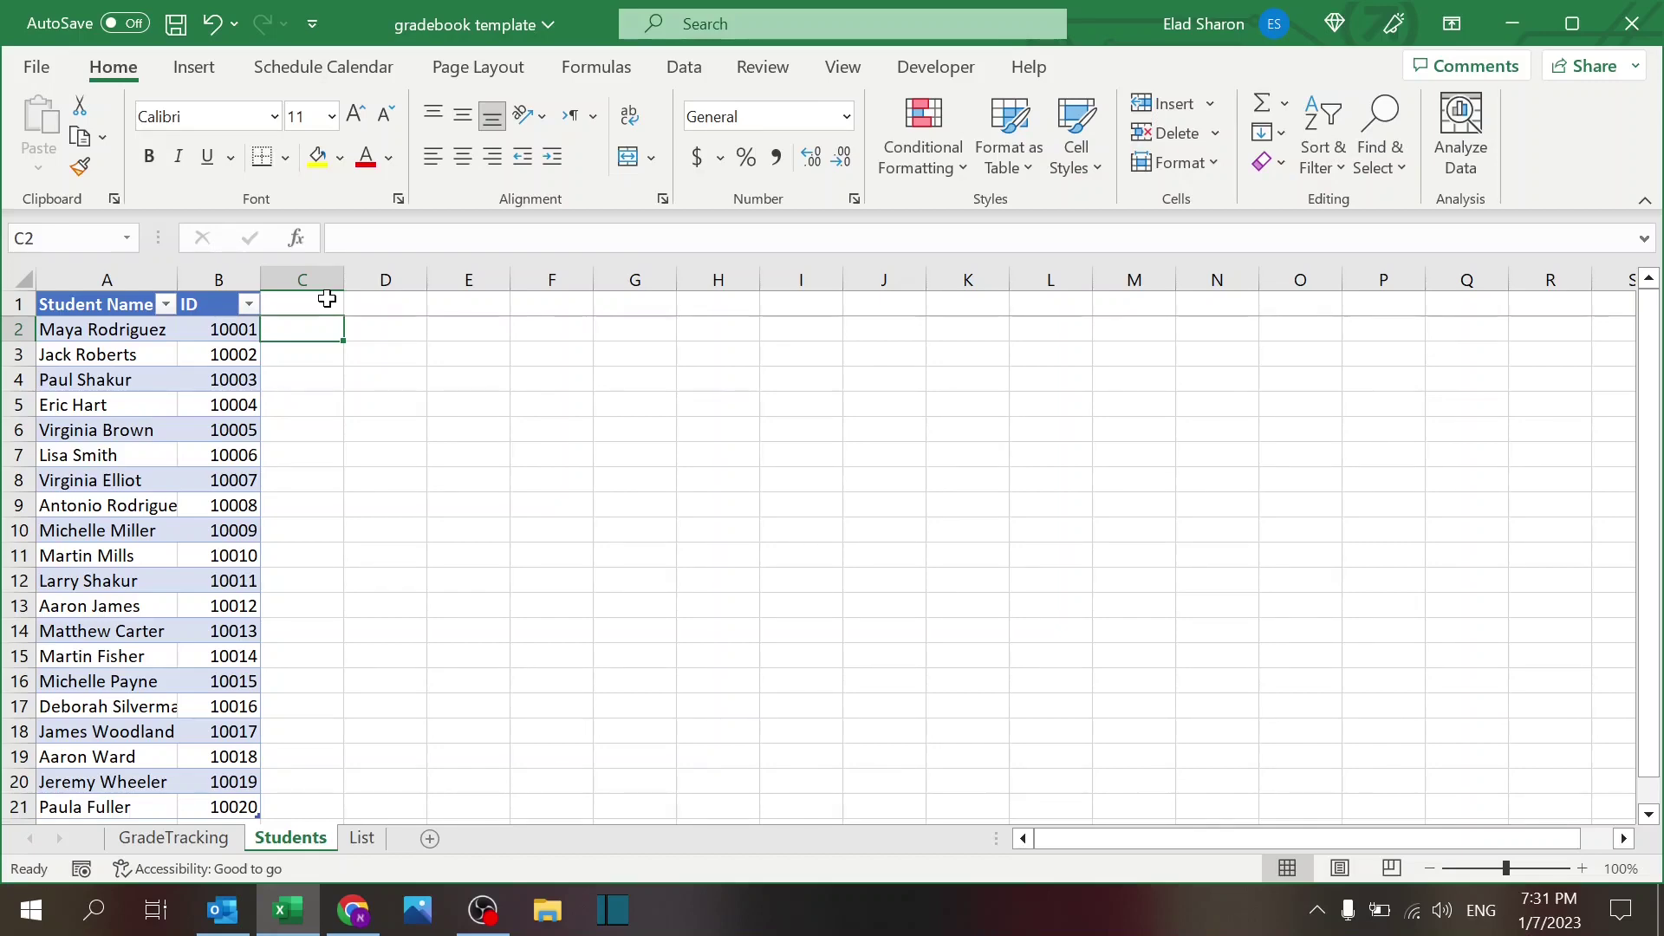
On GradeTracking, open B1's course list and close it, keeping Business 101
left_click(176, 839)
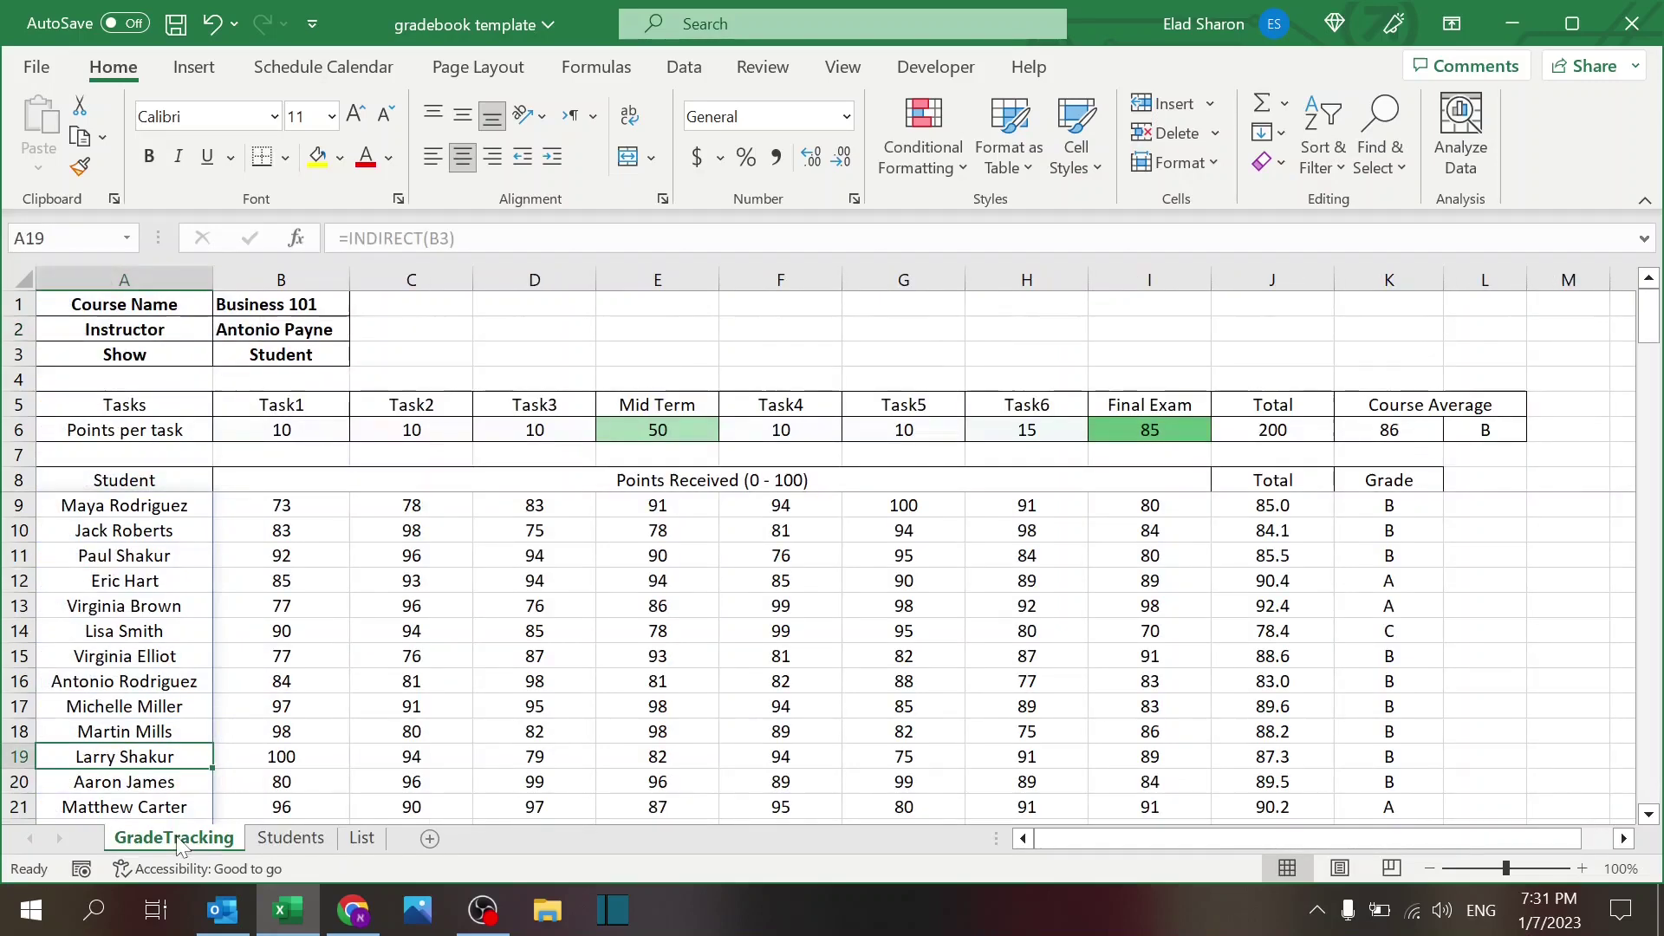
left_click(544, 332)
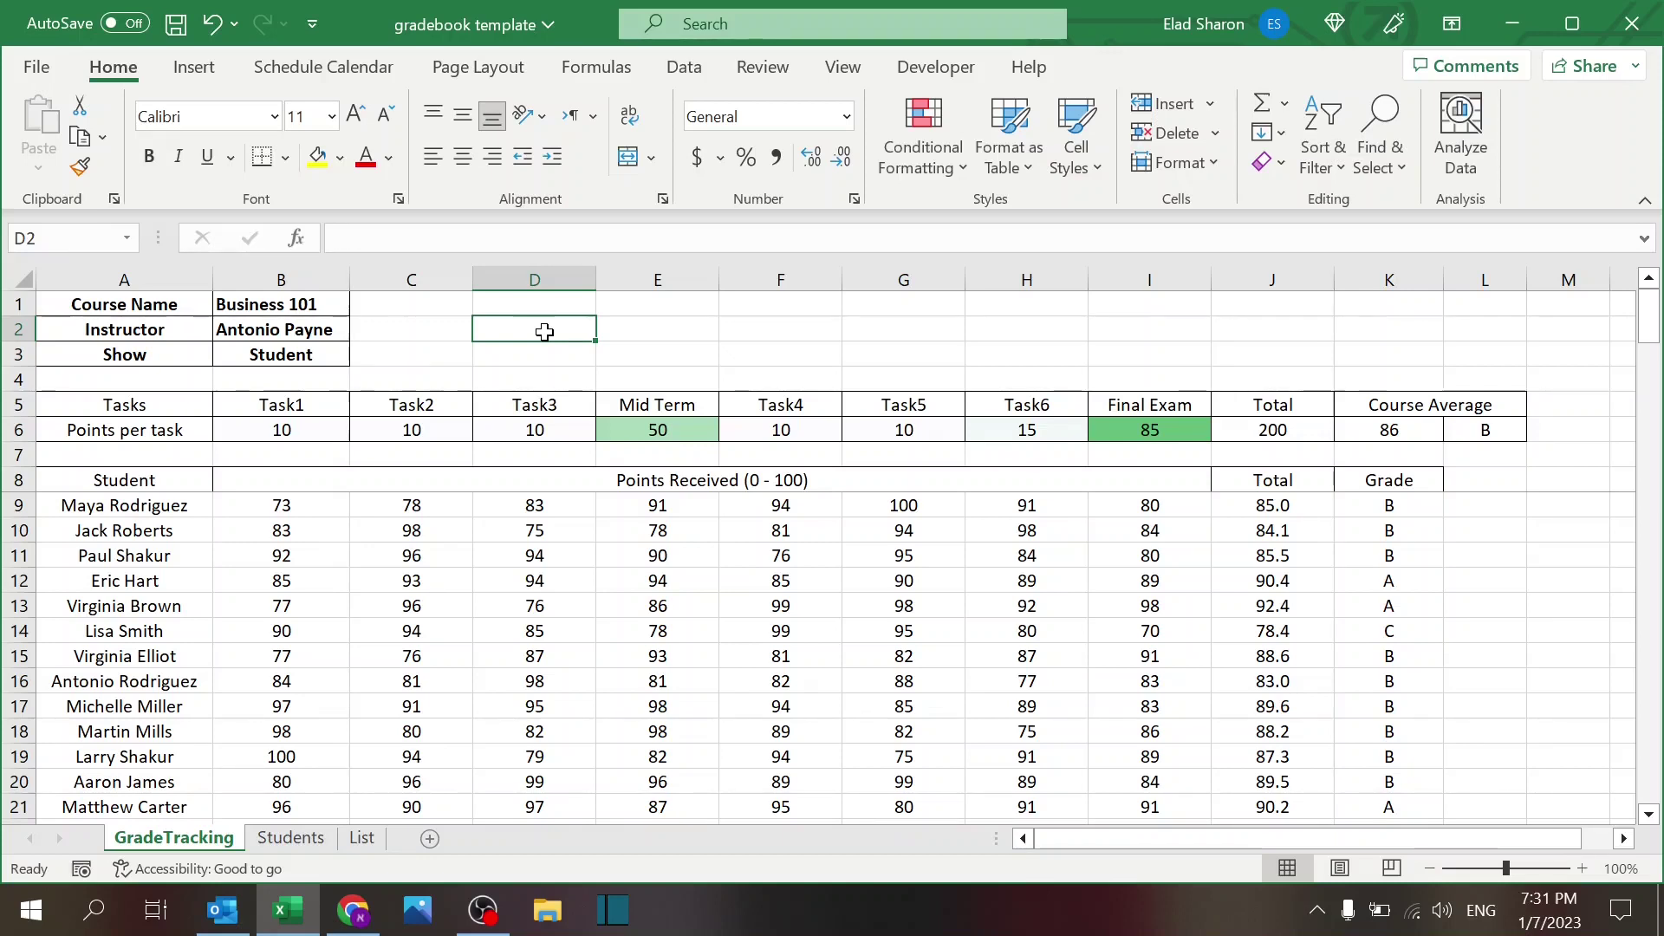
left_click(270, 299)
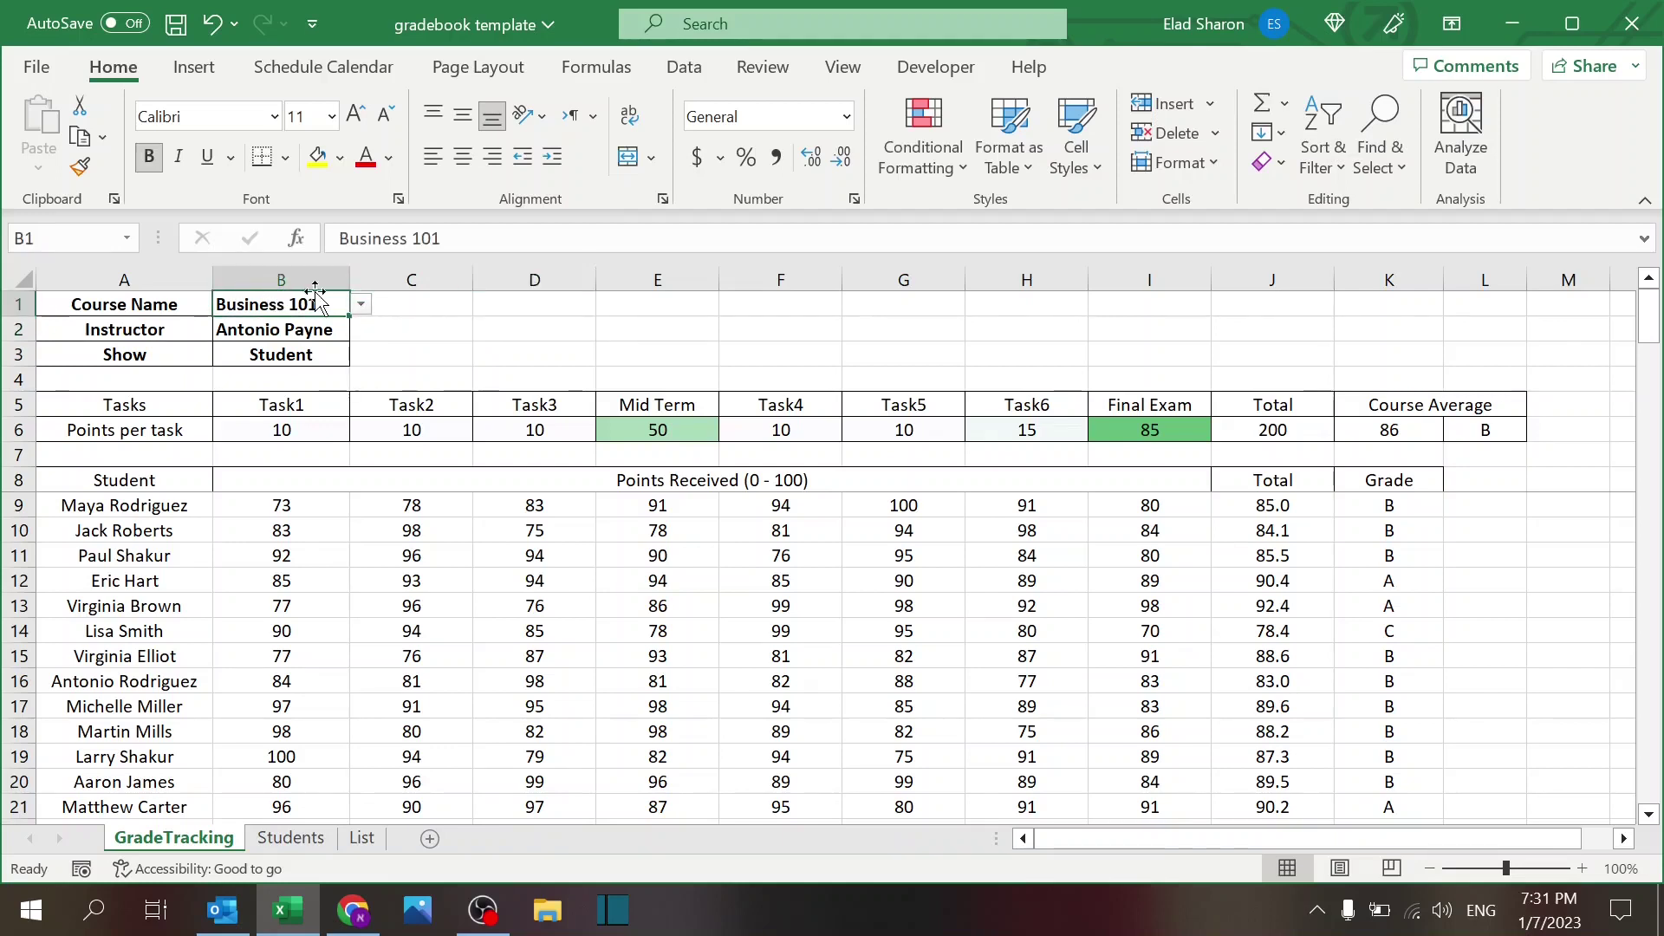
left_click(358, 305)
left_click(364, 300)
left_click(684, 67)
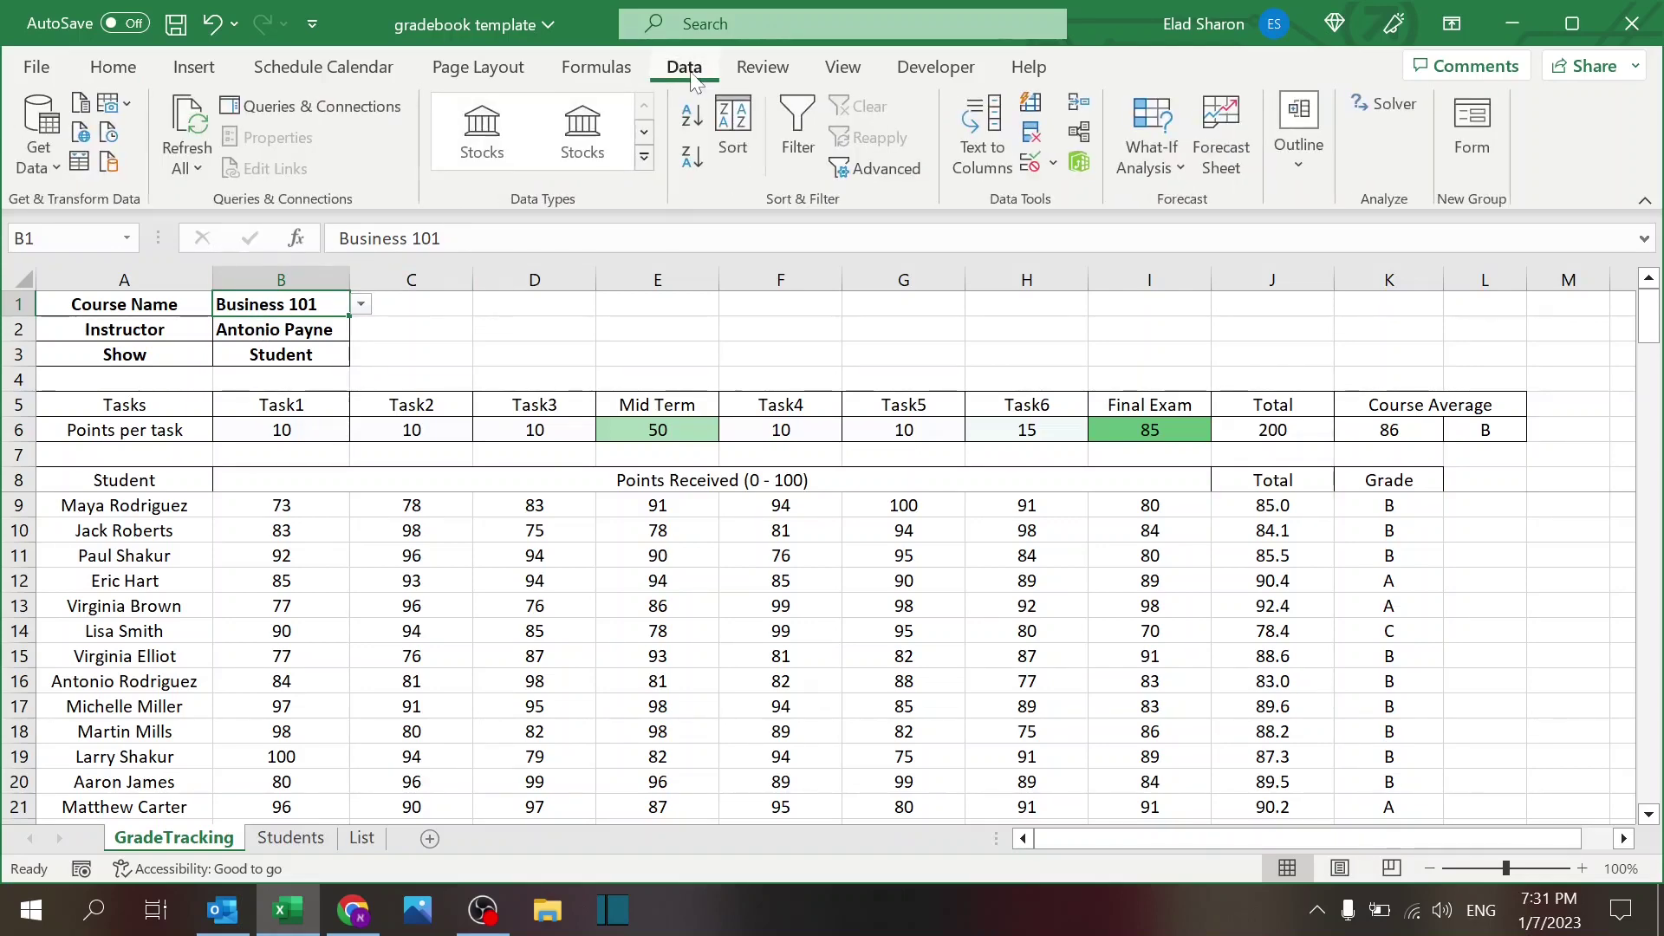
left_click(1041, 164)
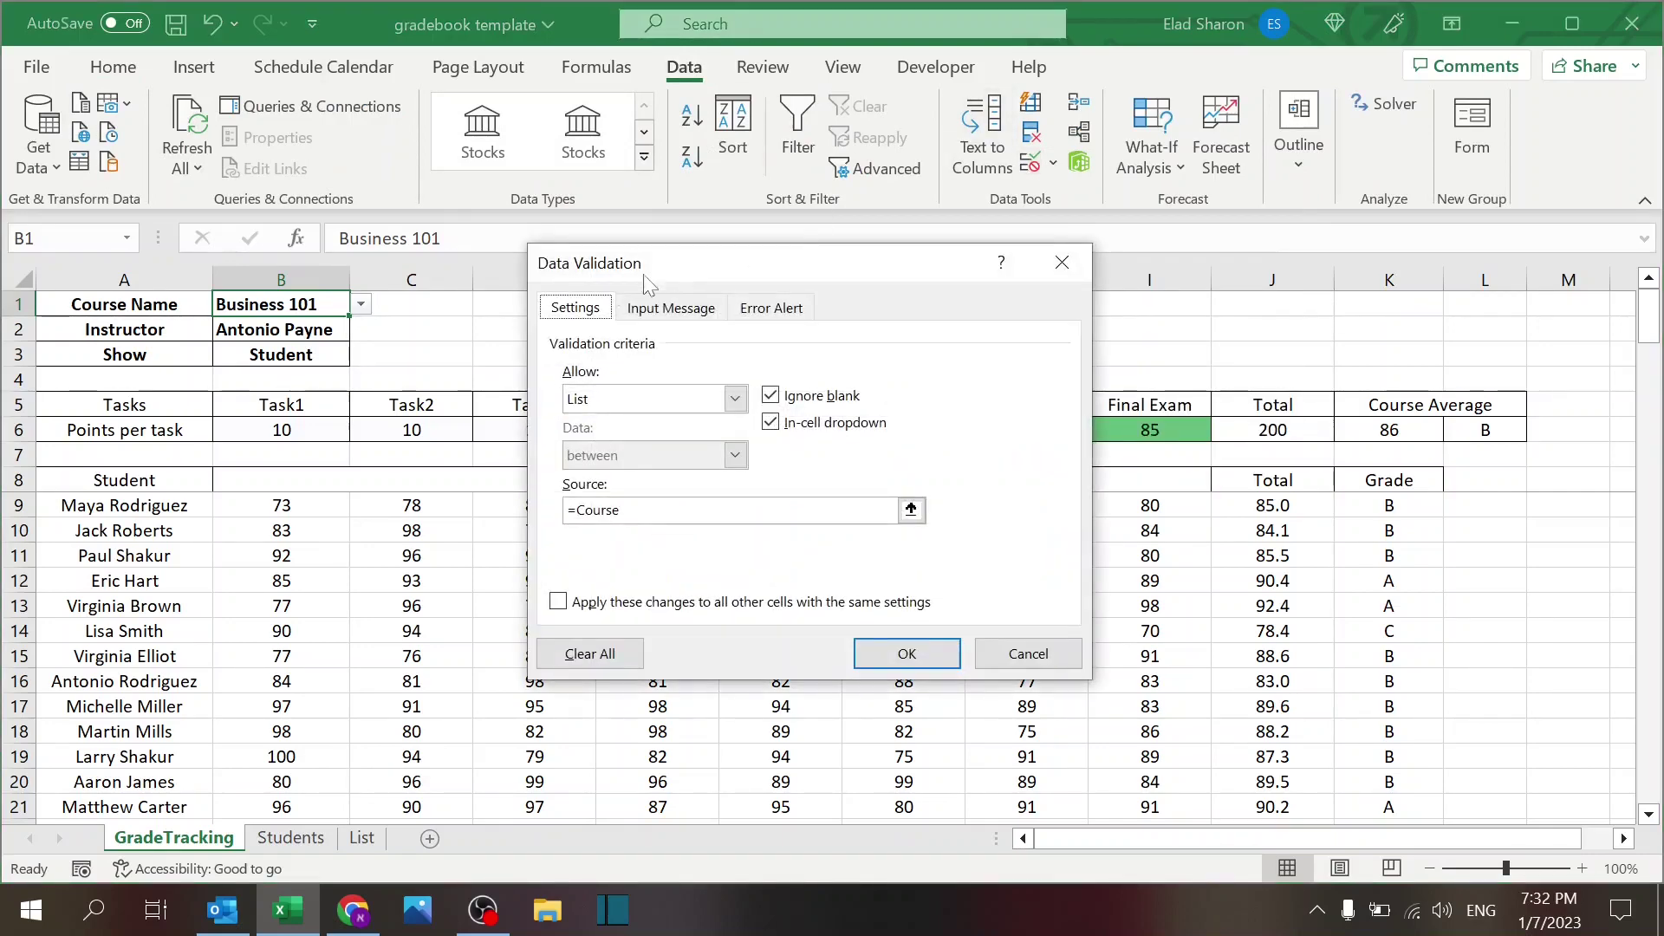
left_click(734, 399)
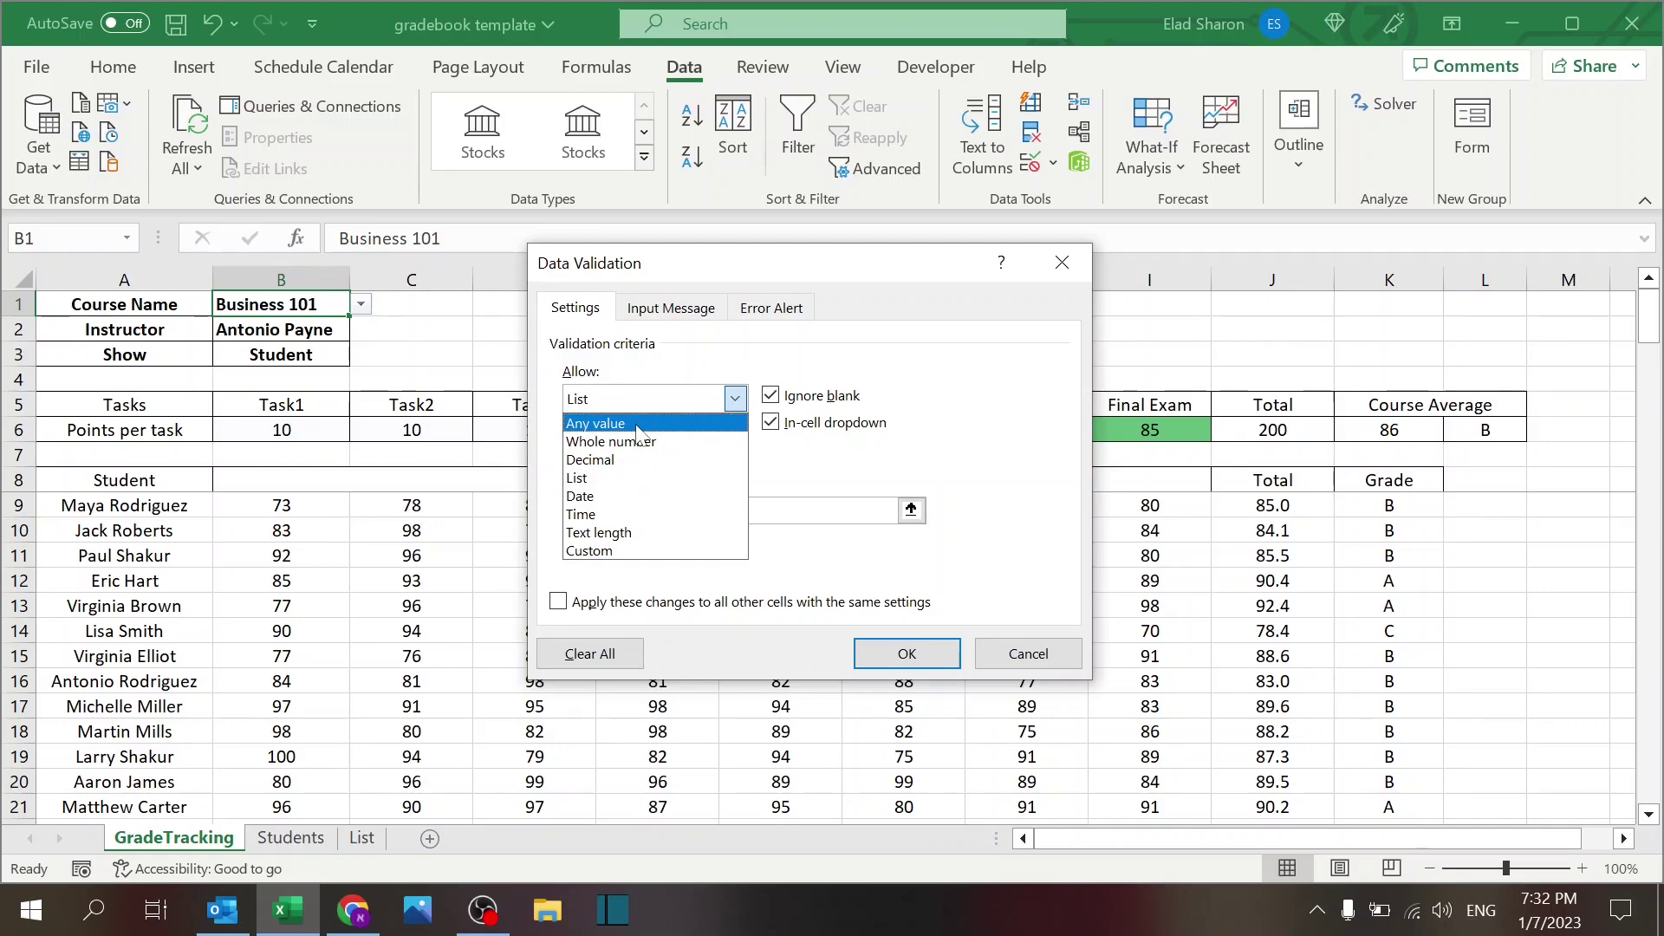
left_click(577, 478)
left_click(884, 511)
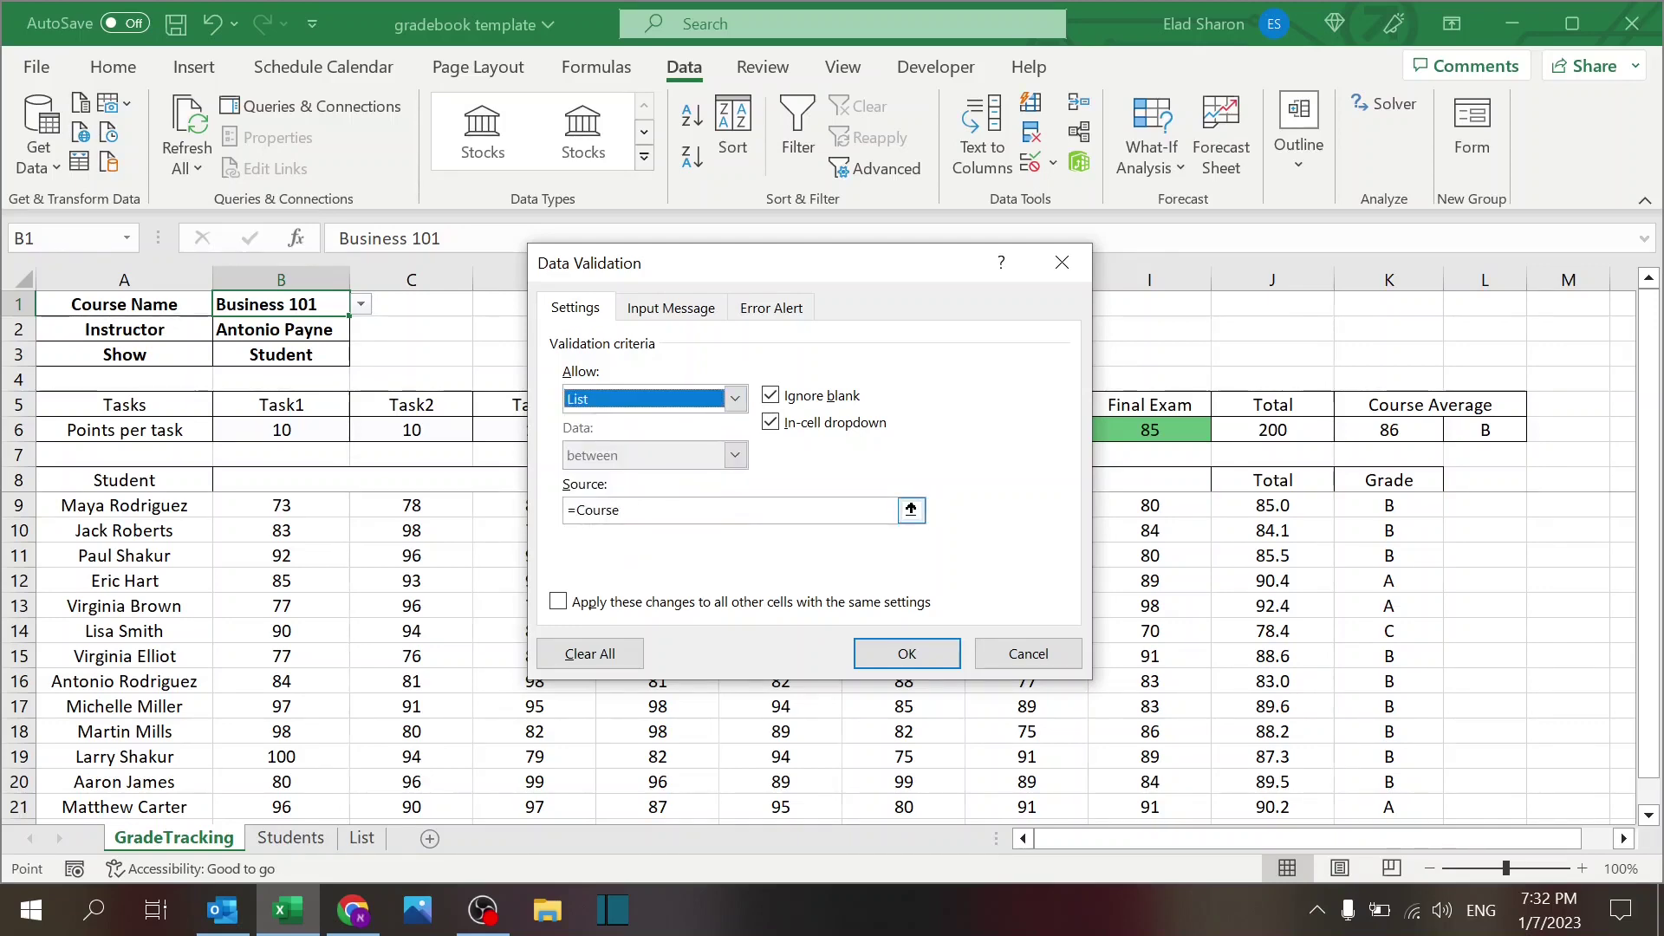
left_click(575, 509)
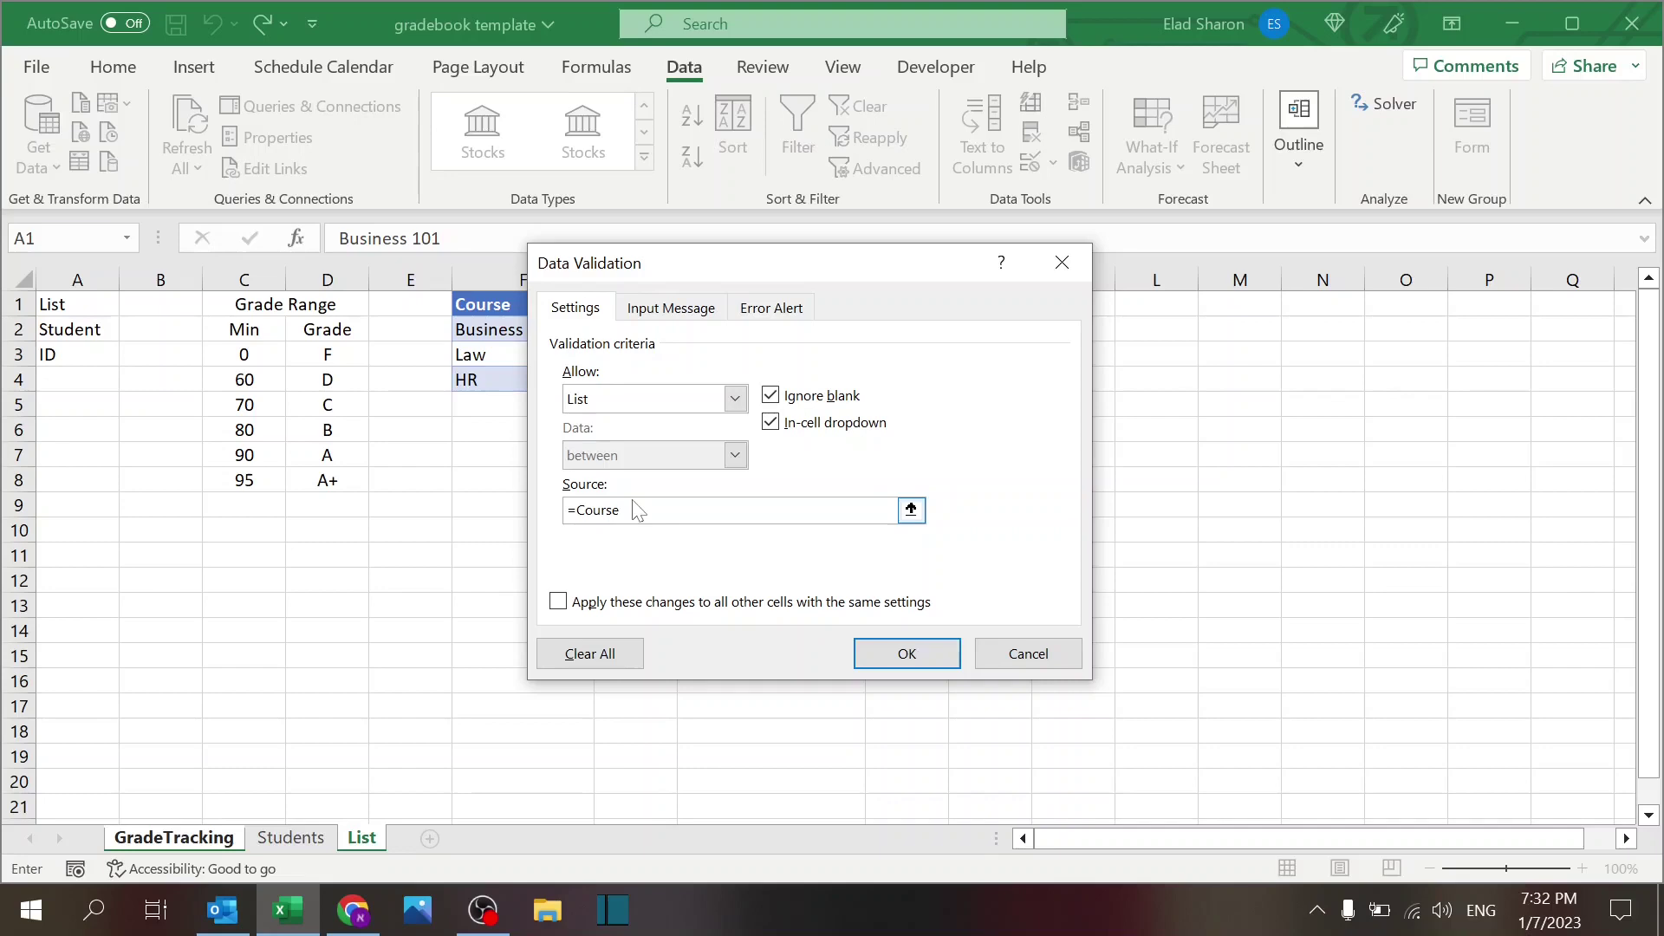
left_click(1028, 654)
left_click(361, 304)
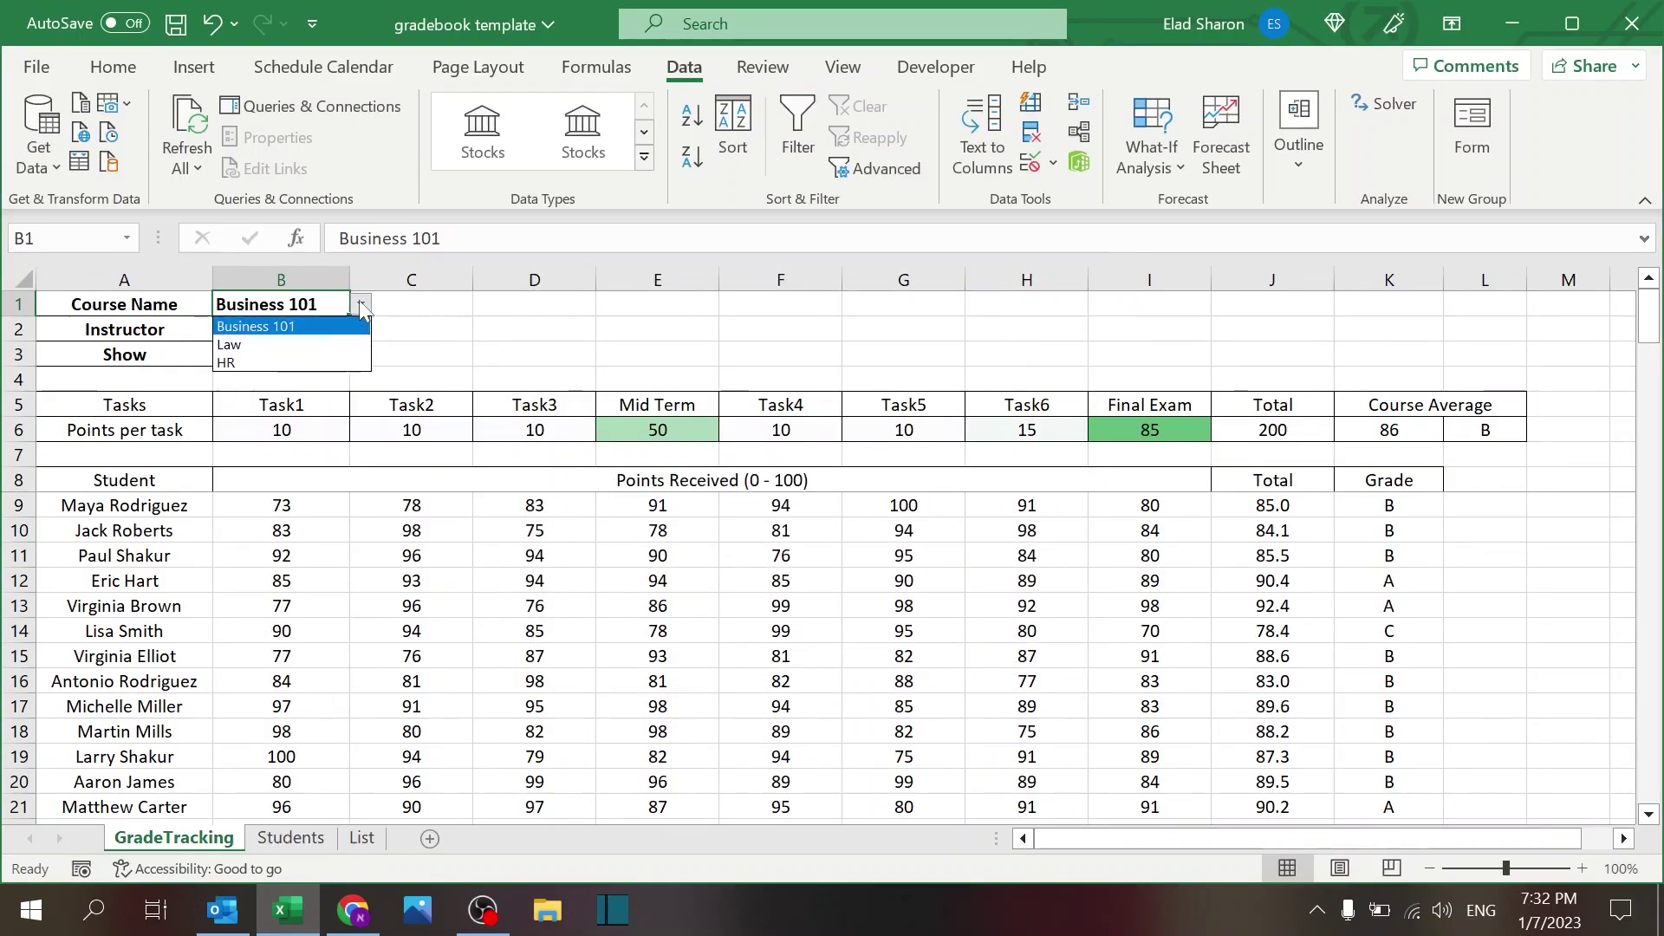
left_click(314, 326)
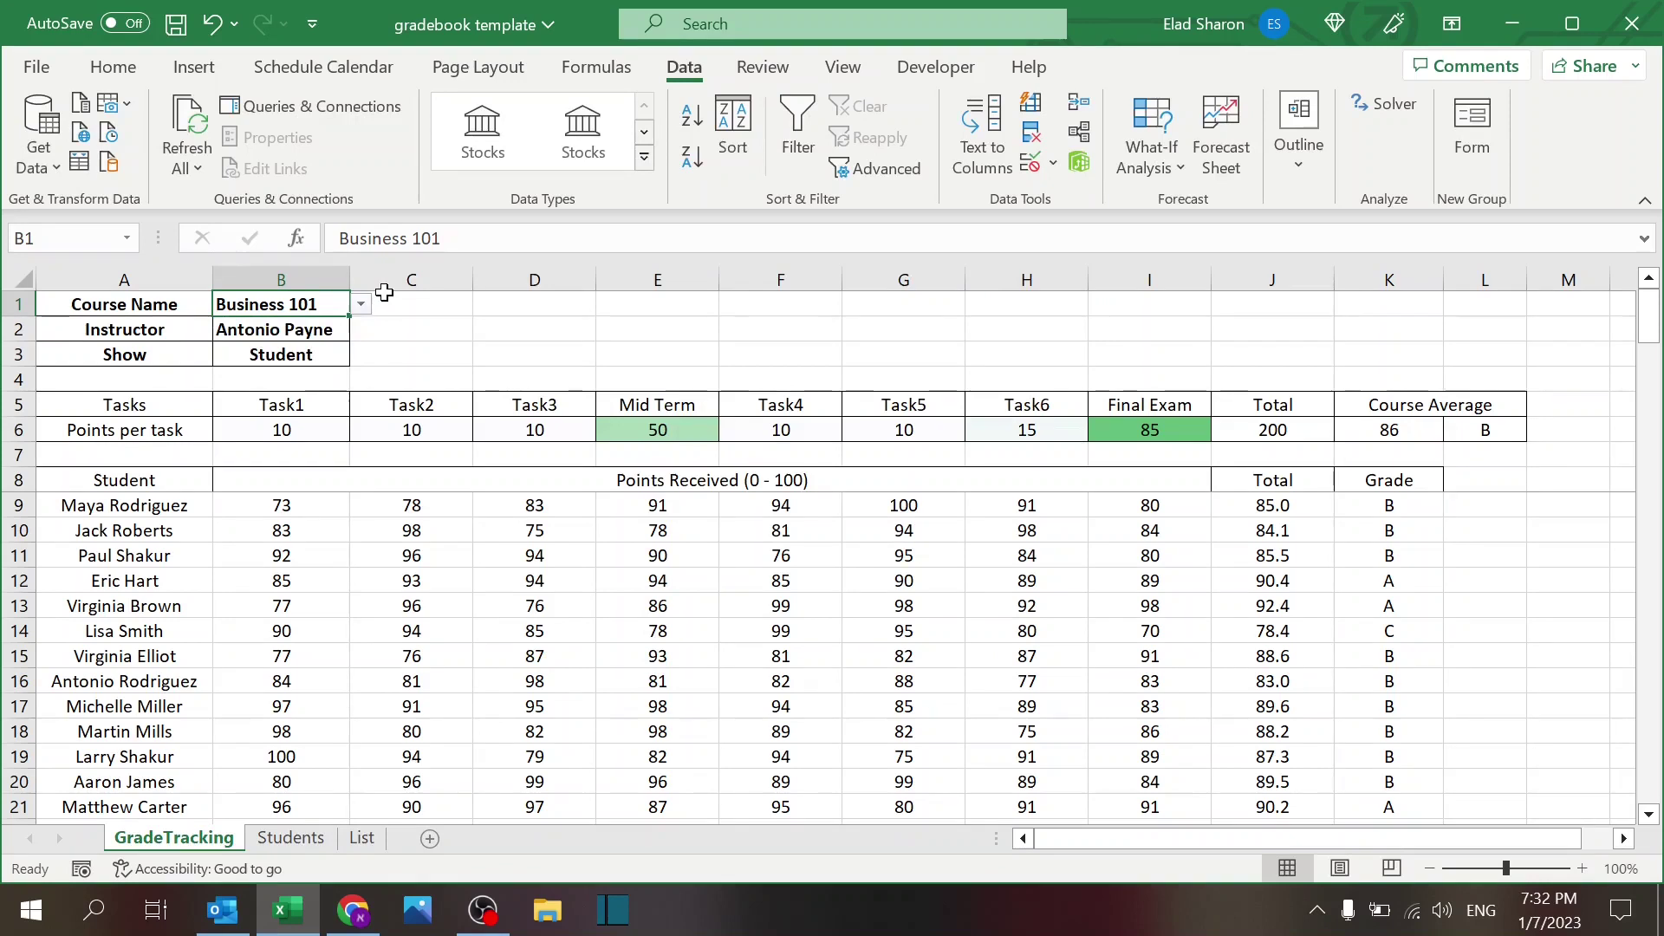
left_click(314, 326)
left_click(361, 329)
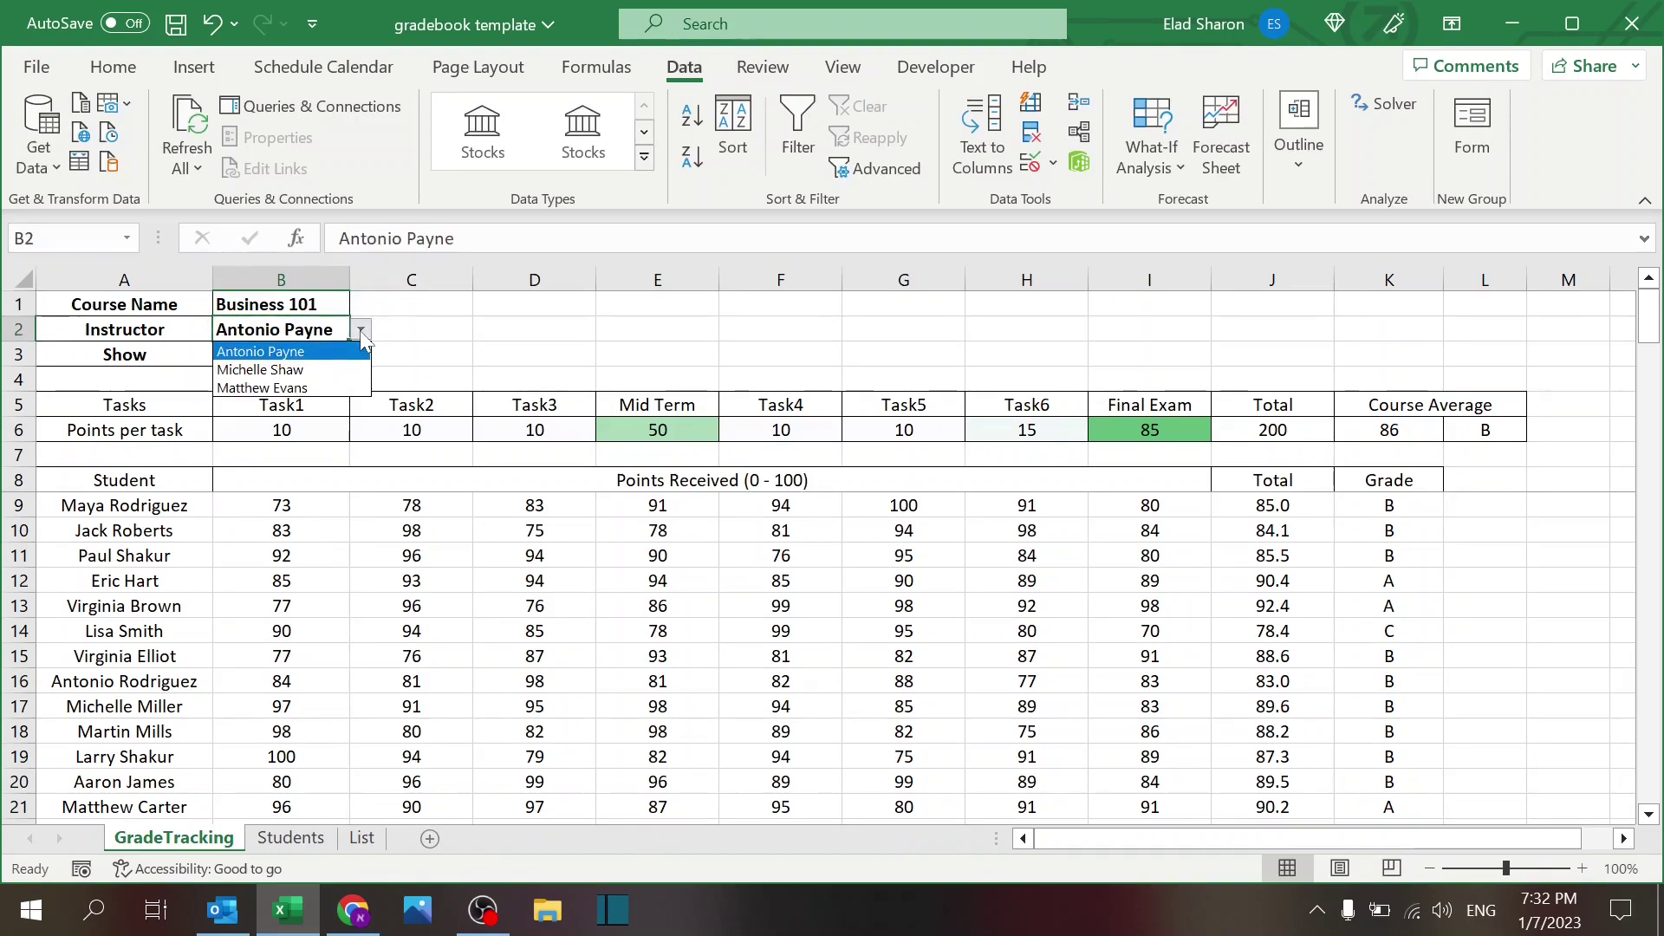
left_click(407, 328)
left_click(316, 351)
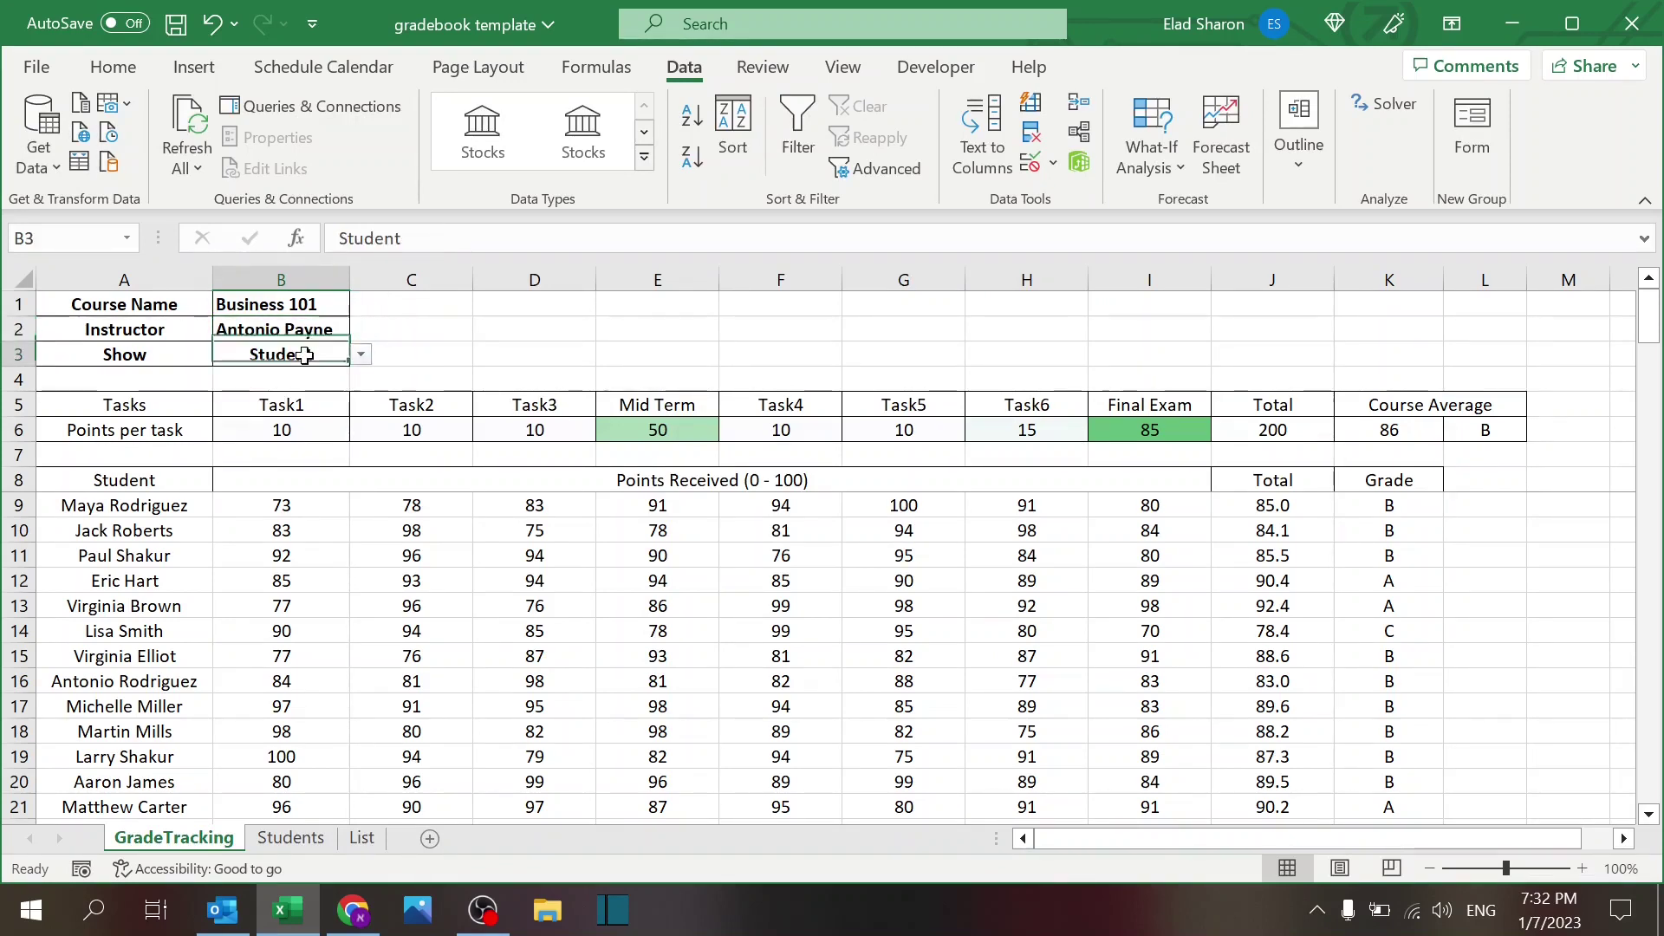
left_click(357, 355)
left_click(335, 397)
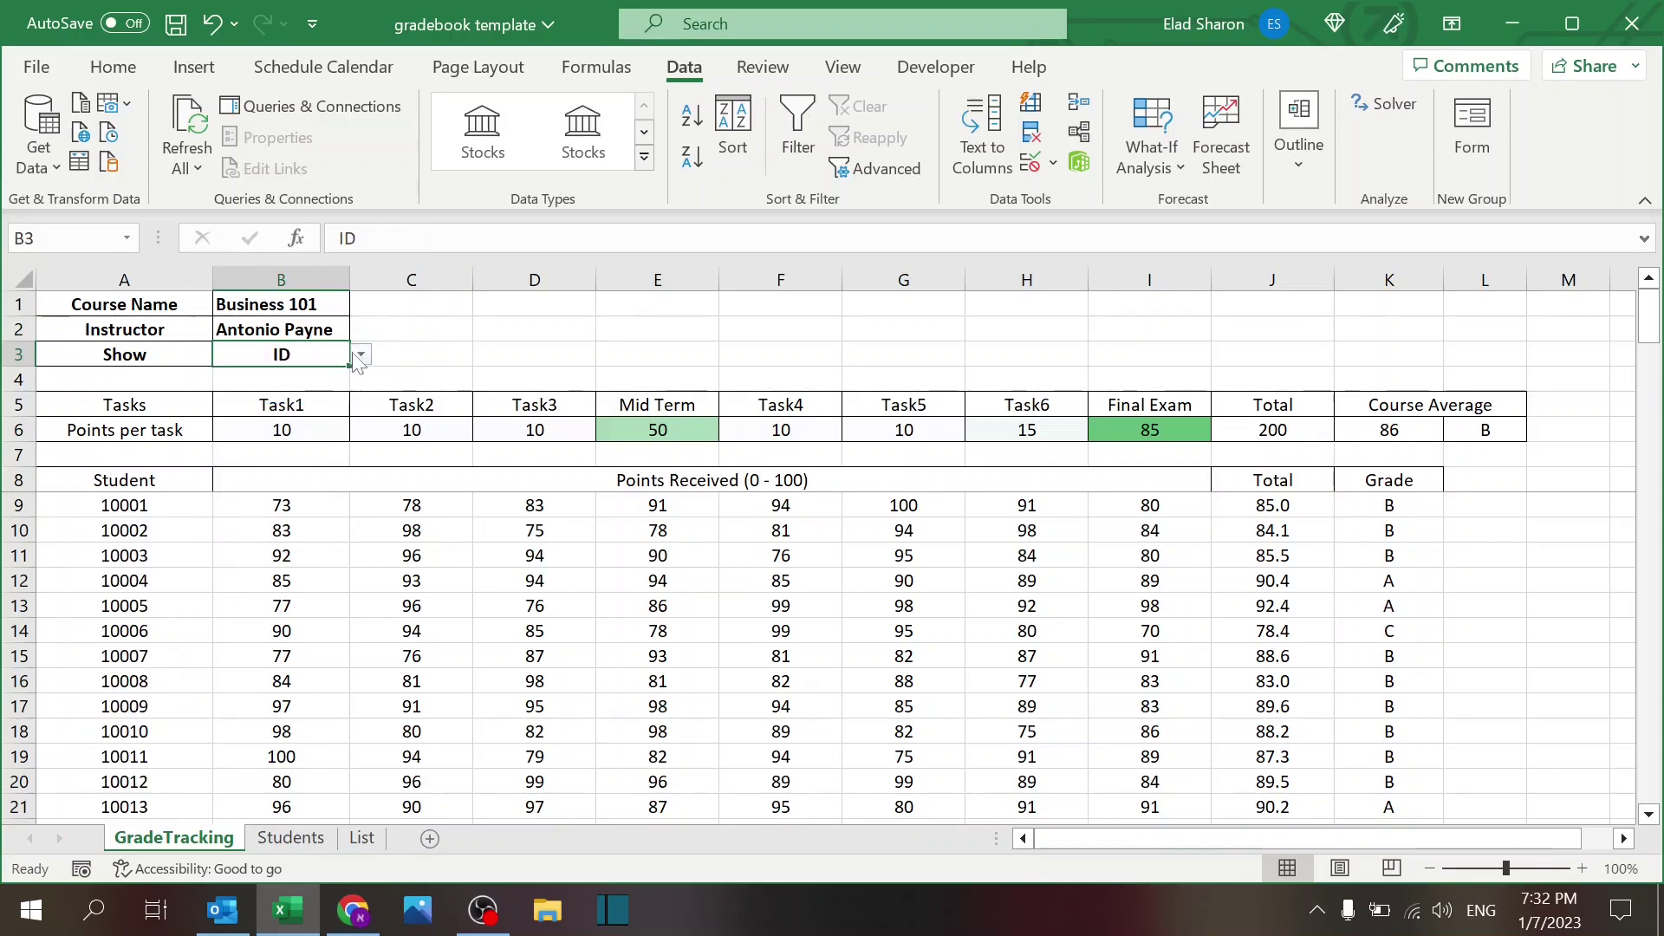
left_click(361, 355)
left_click(325, 379)
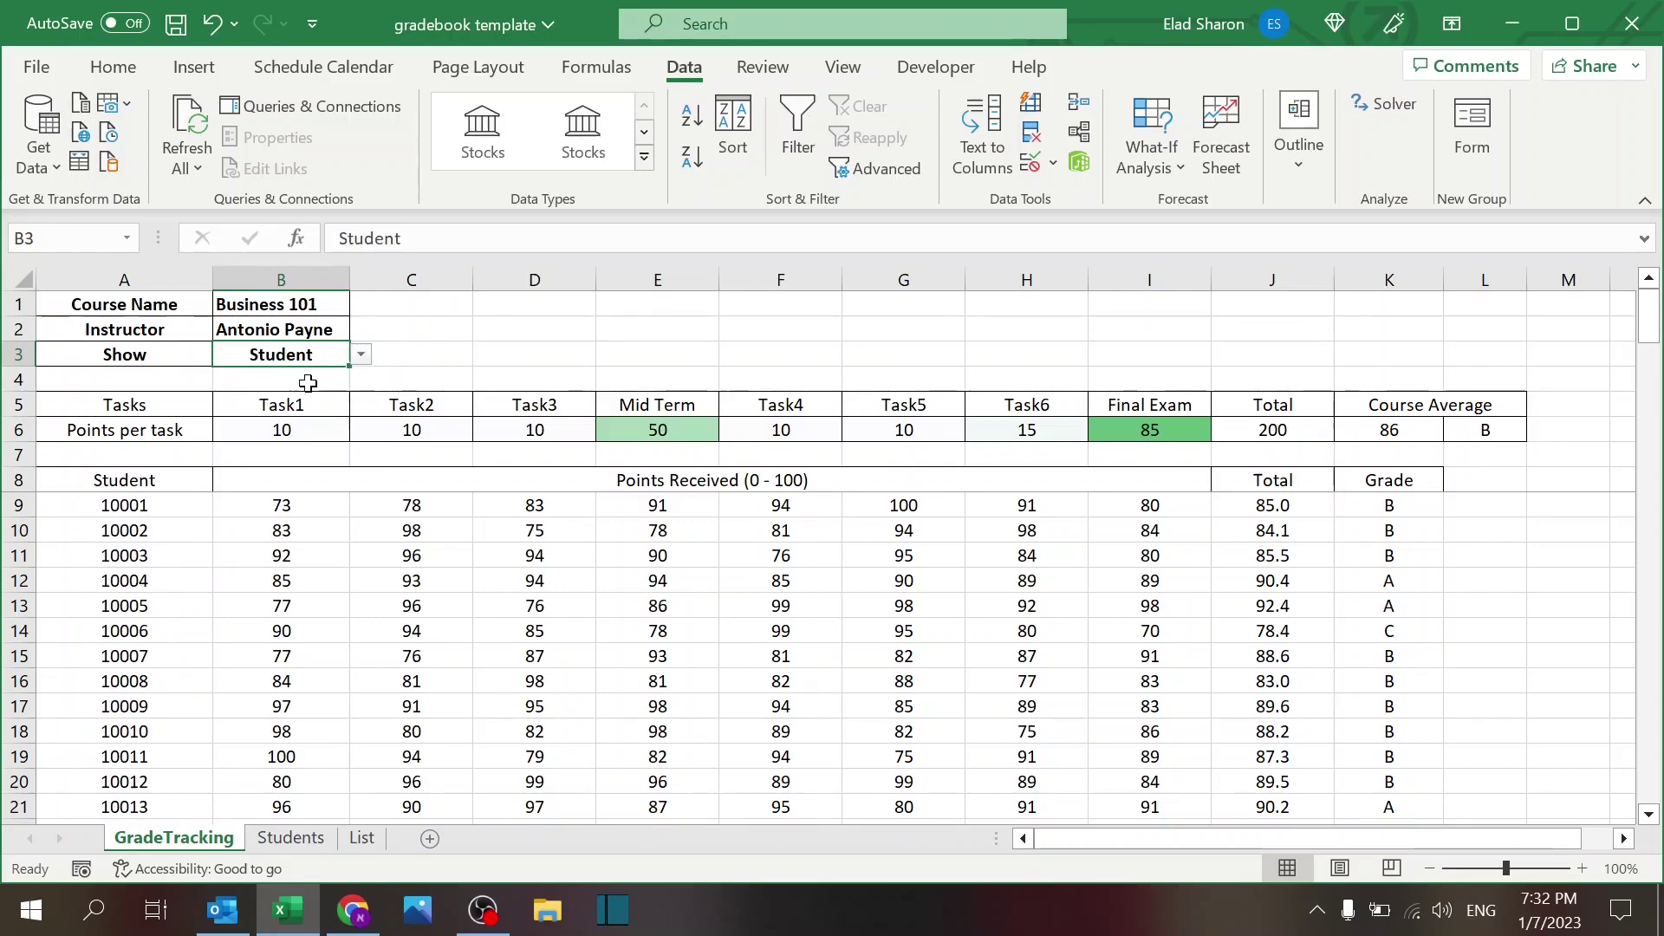
left_click(361, 357)
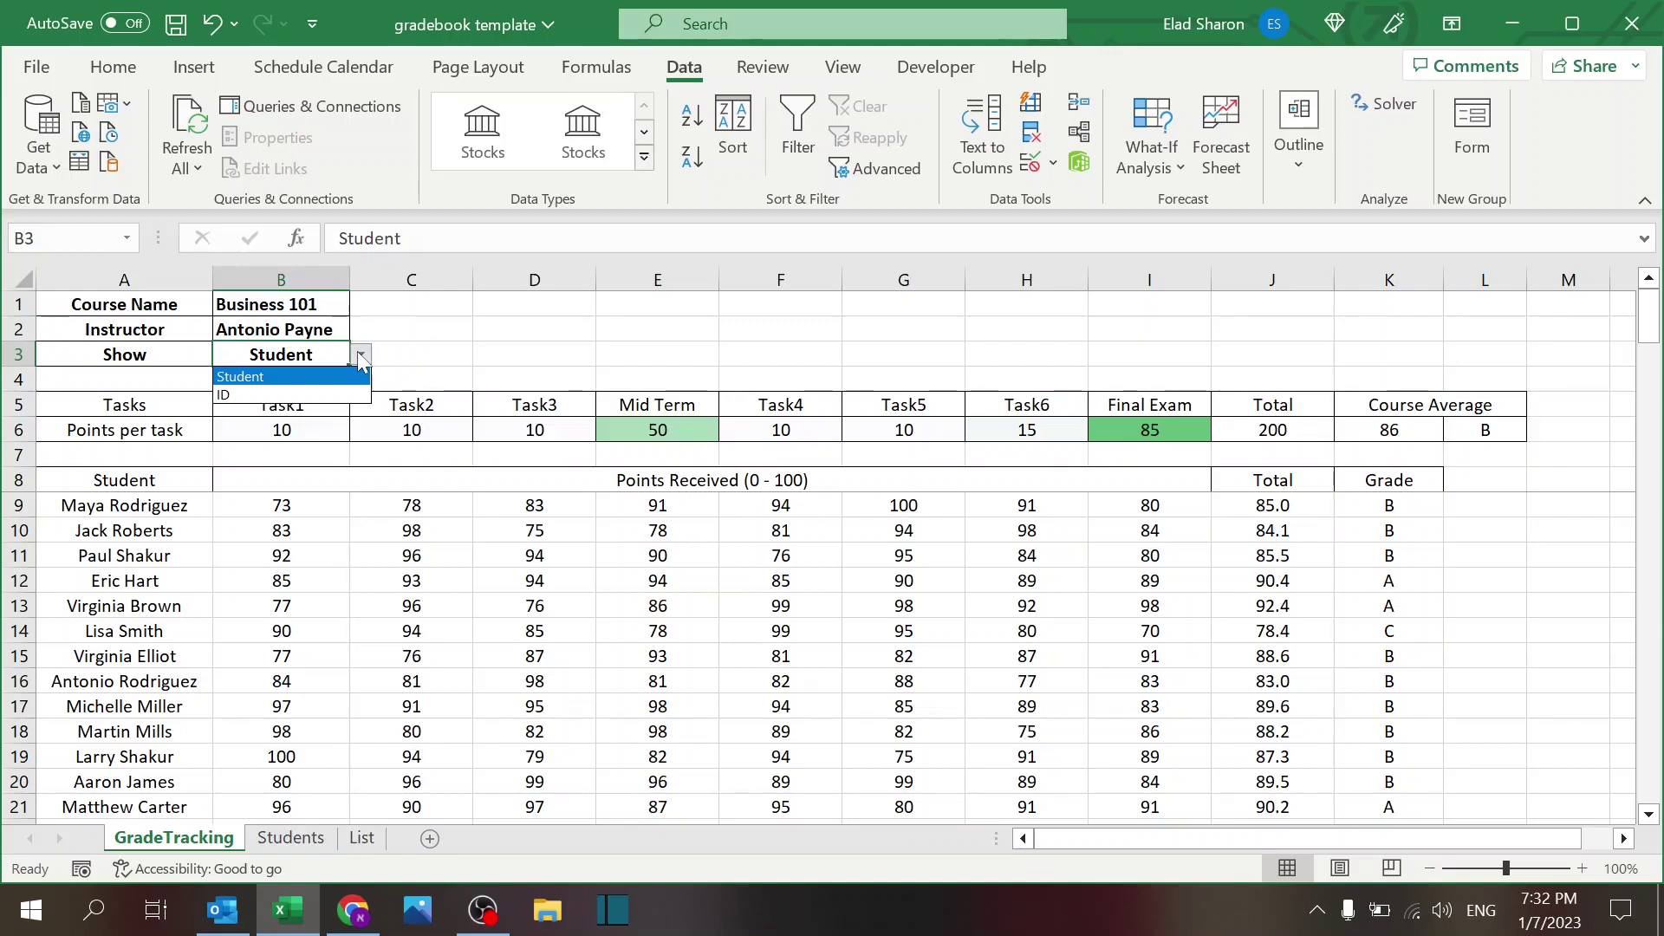
left_click(260, 394)
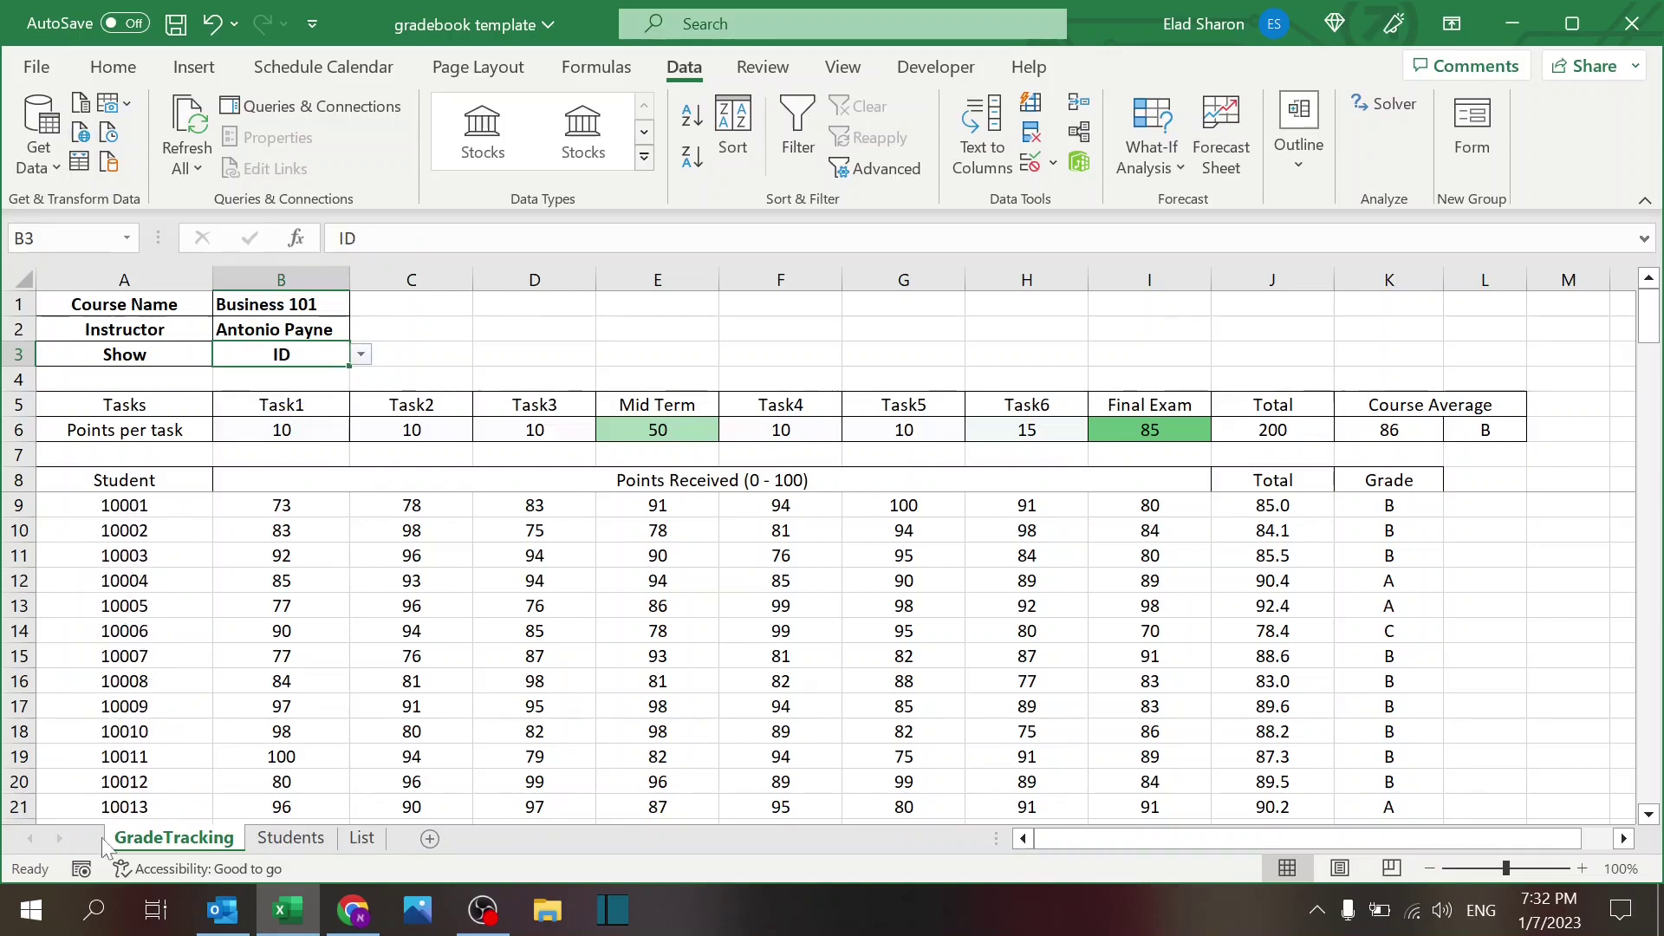
left_click(290, 837)
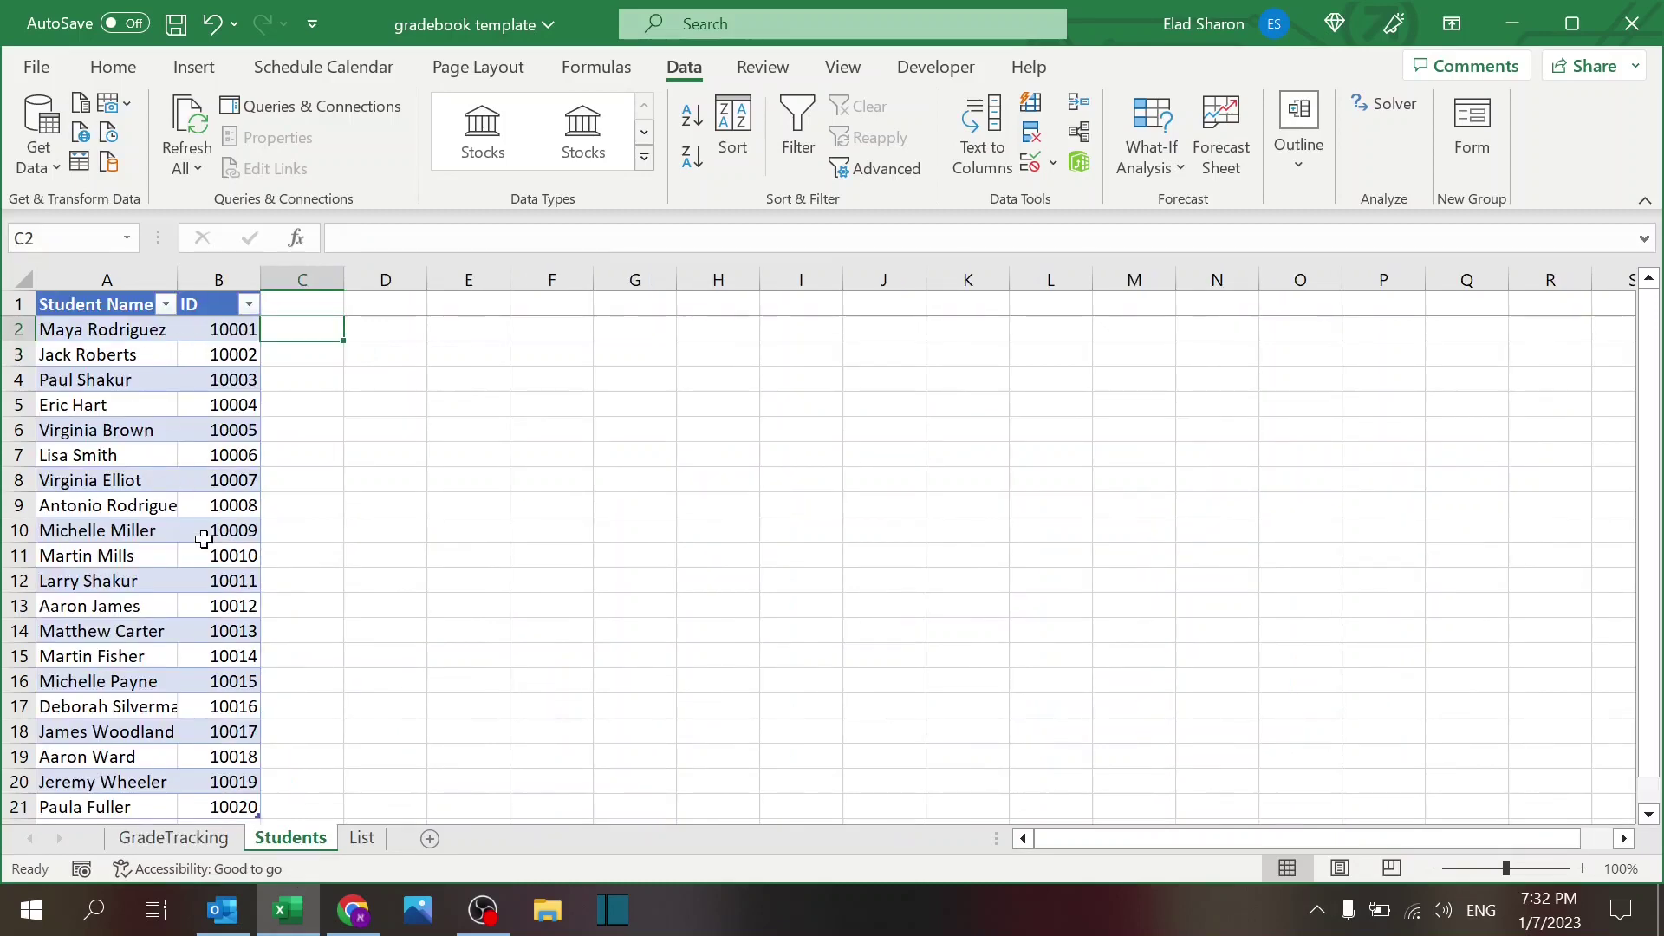
left_click(208, 841)
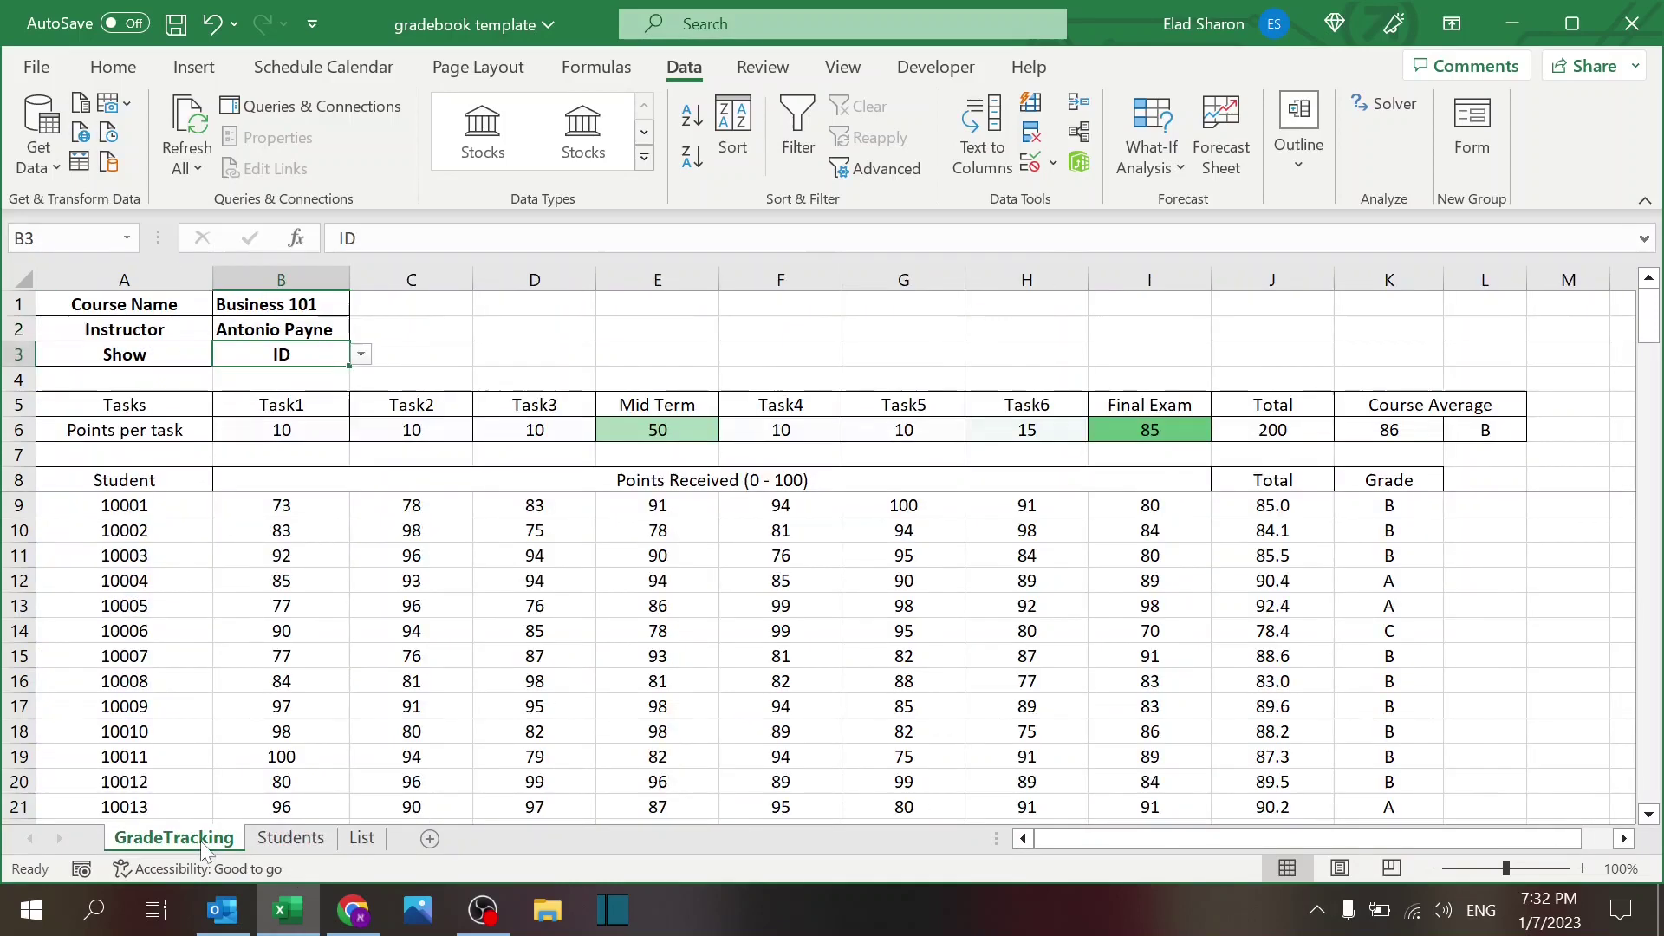
left_click(361, 355)
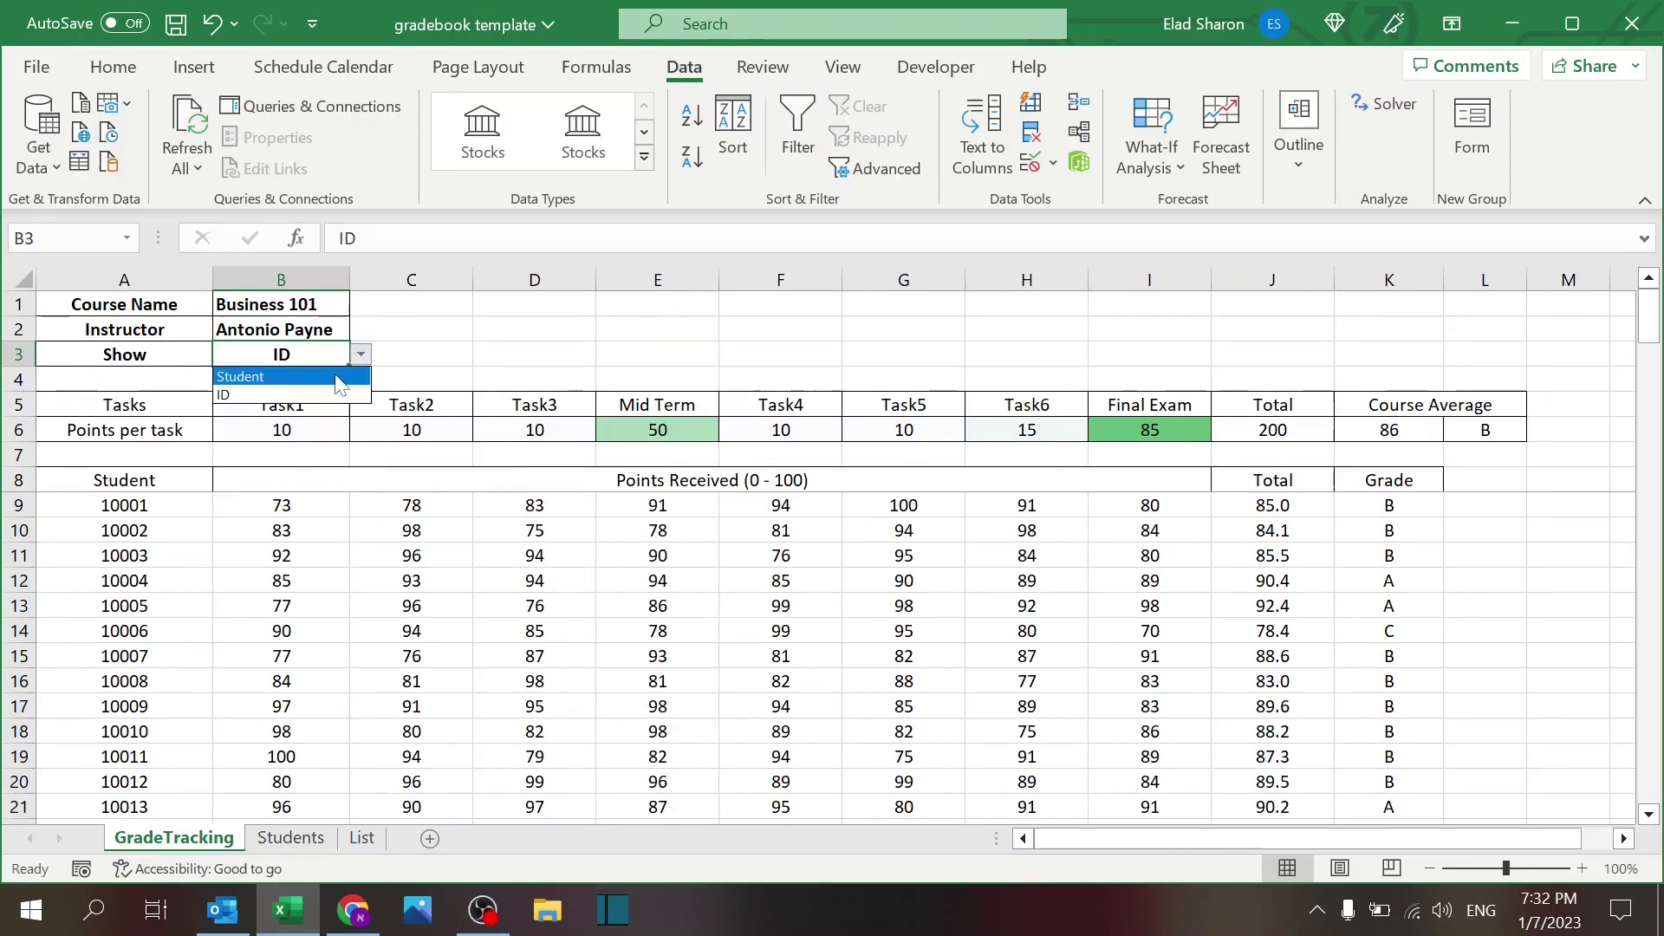
left_click(338, 379)
left_click(436, 347)
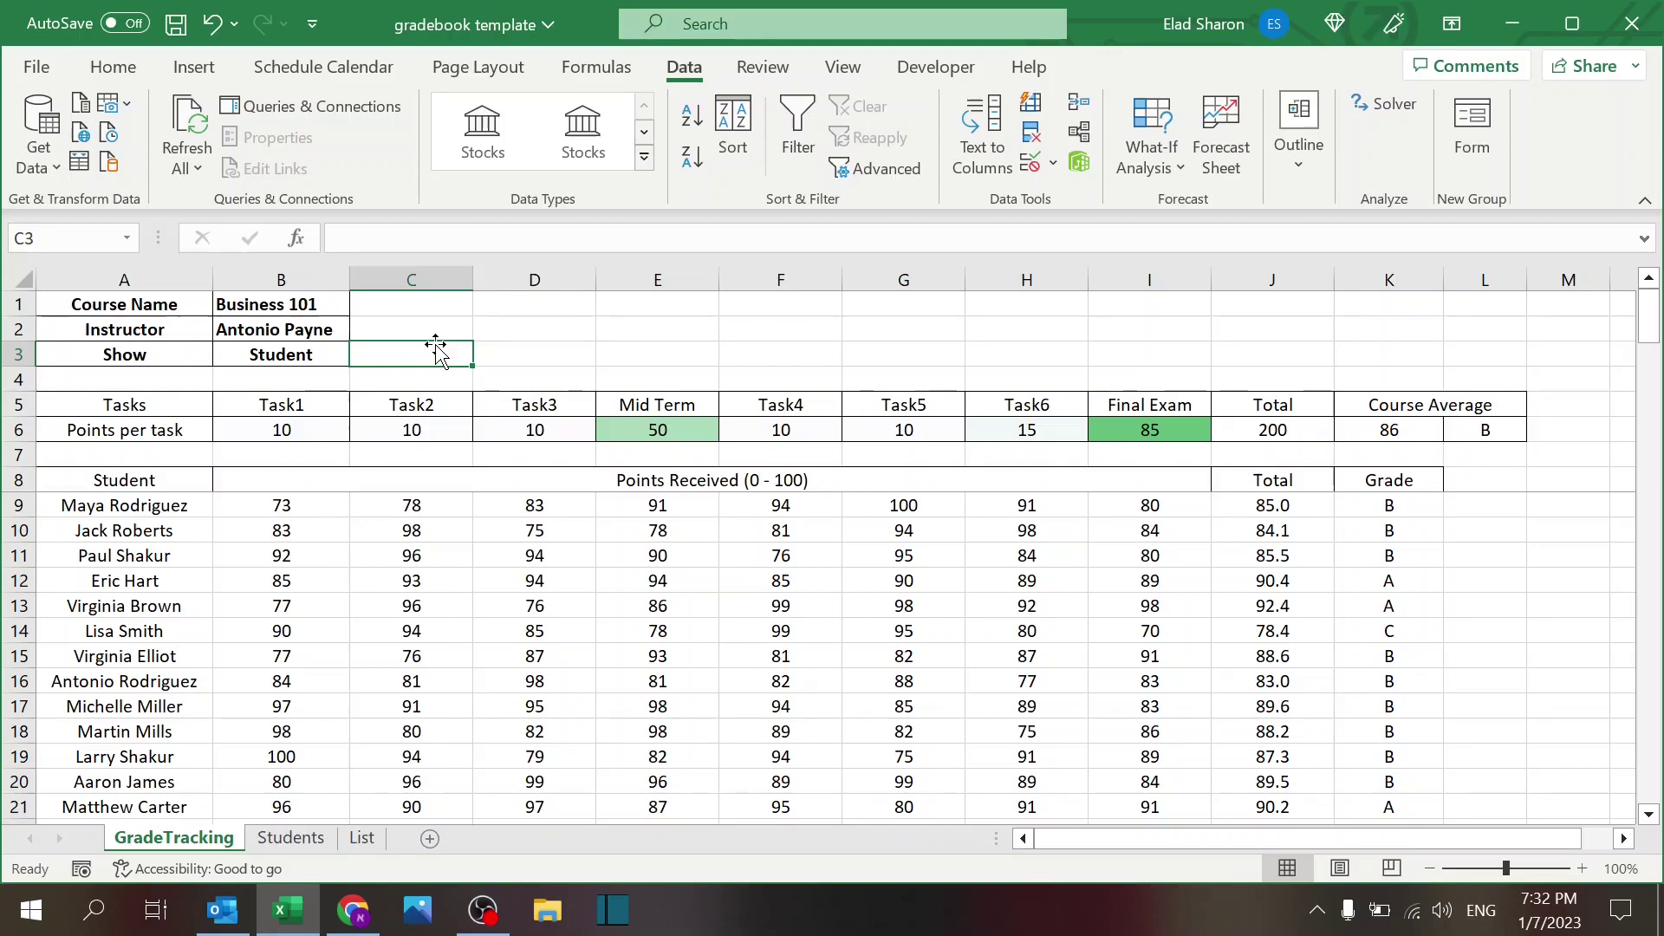
left_click_drag(336, 305, 354, 328)
left_click(431, 334)
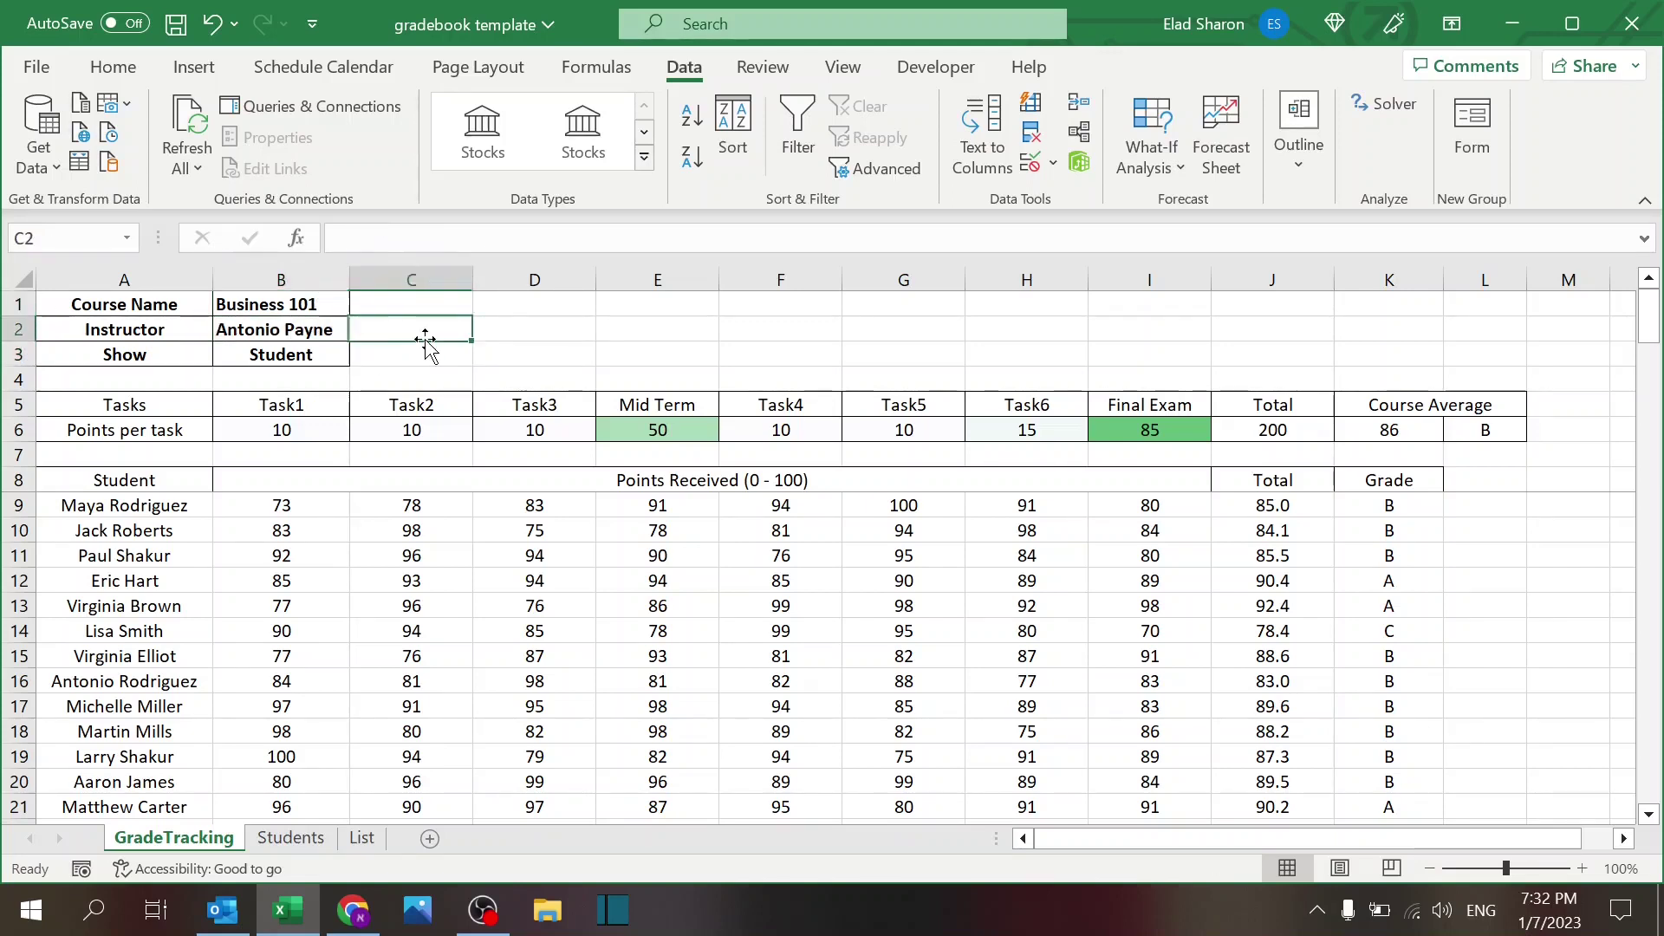
left_click(327, 355)
left_click(431, 349)
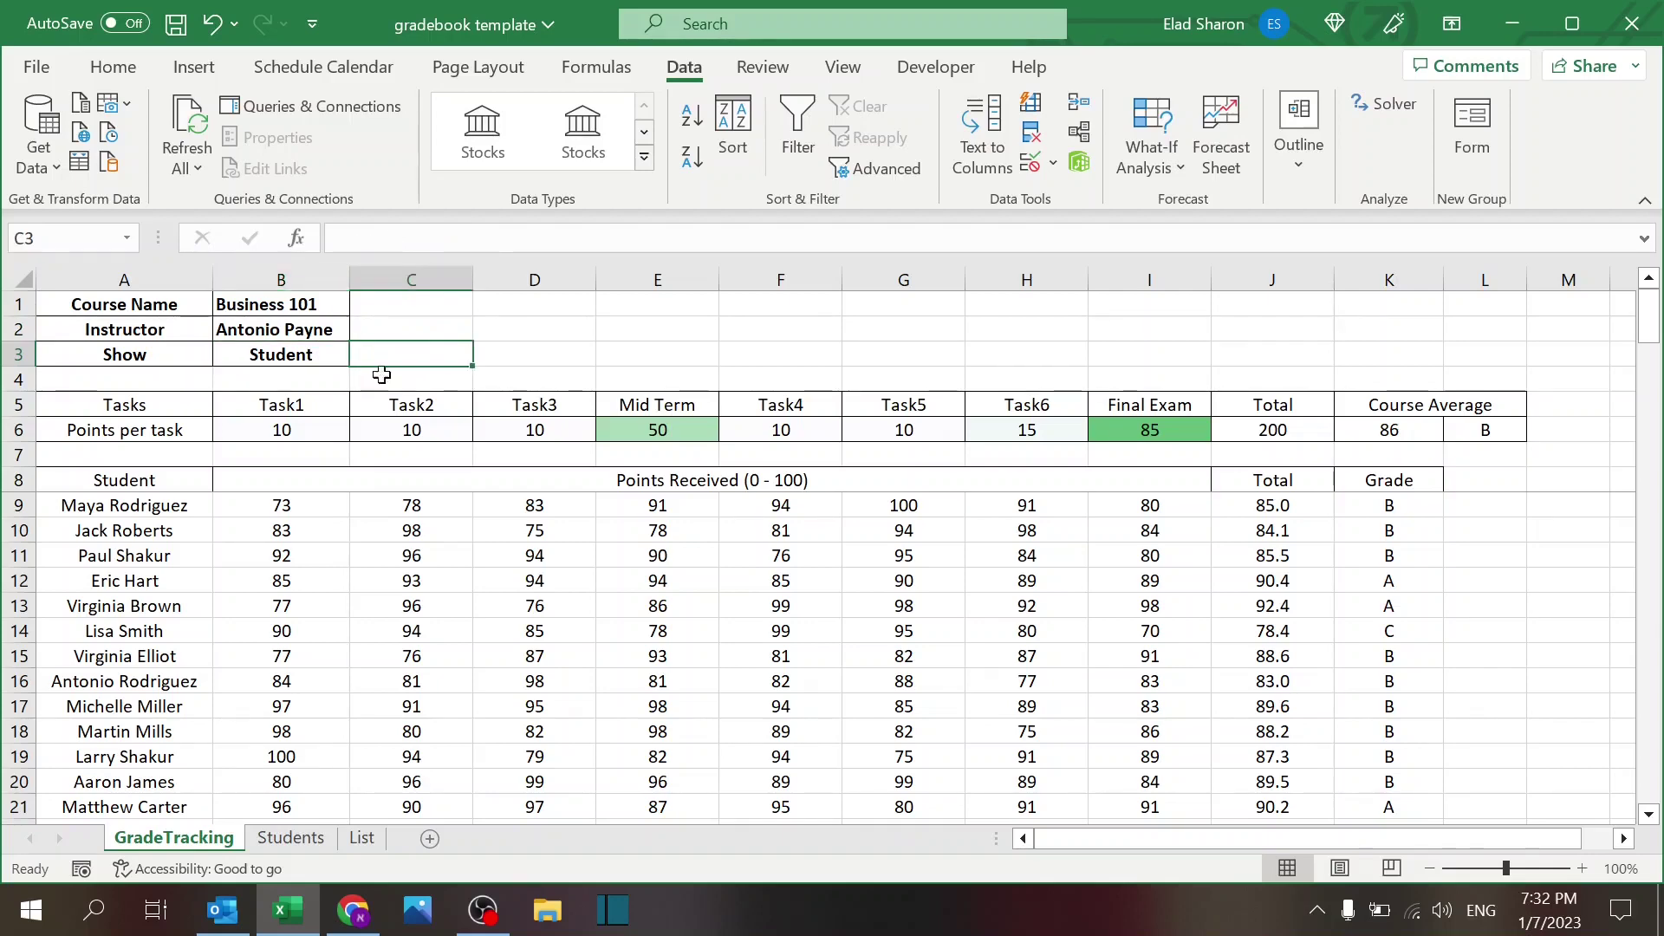
left_click_drag(201, 414, 1193, 404)
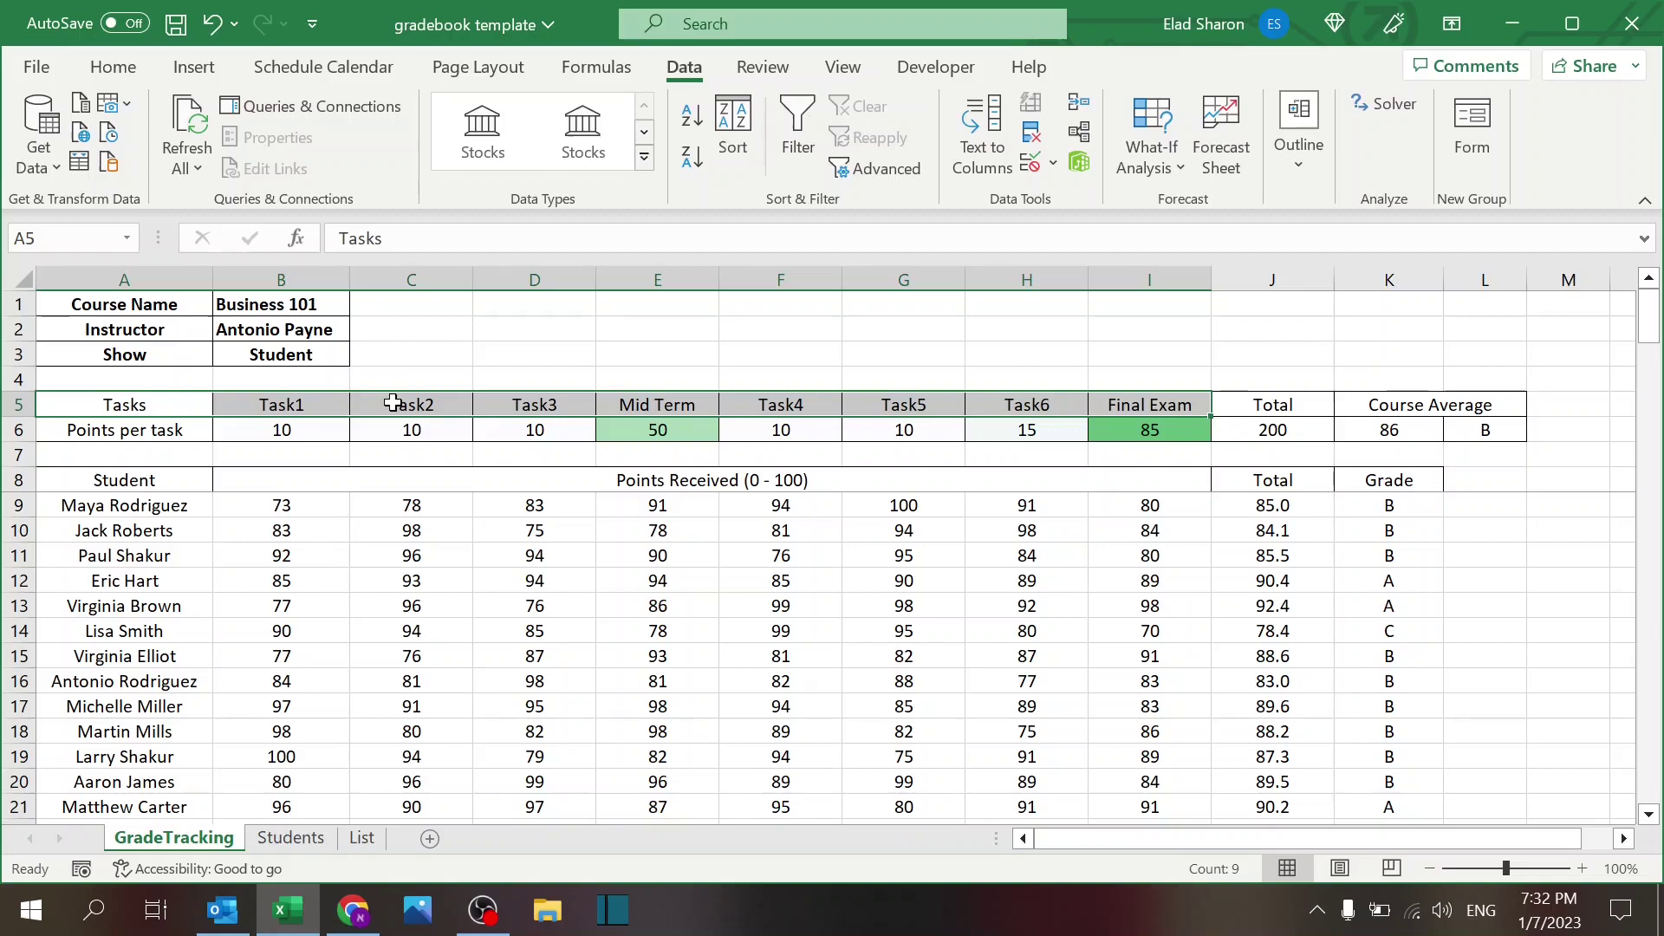
left_click(434, 375)
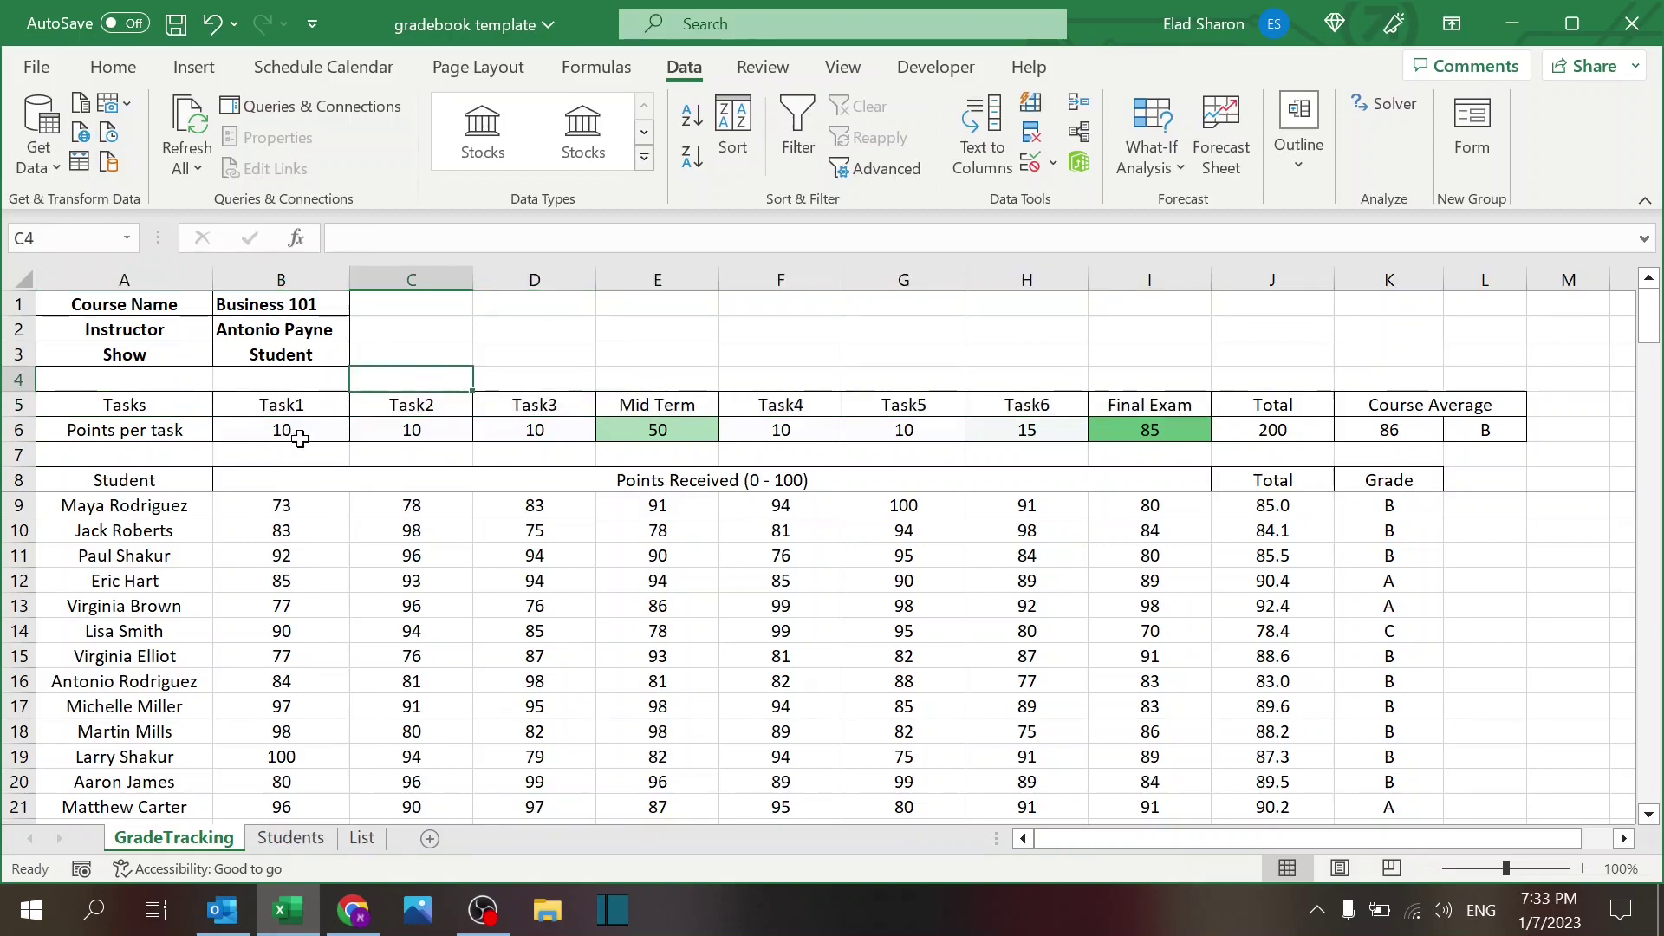
left_click(340, 409)
left_click(459, 405)
left_click(576, 402)
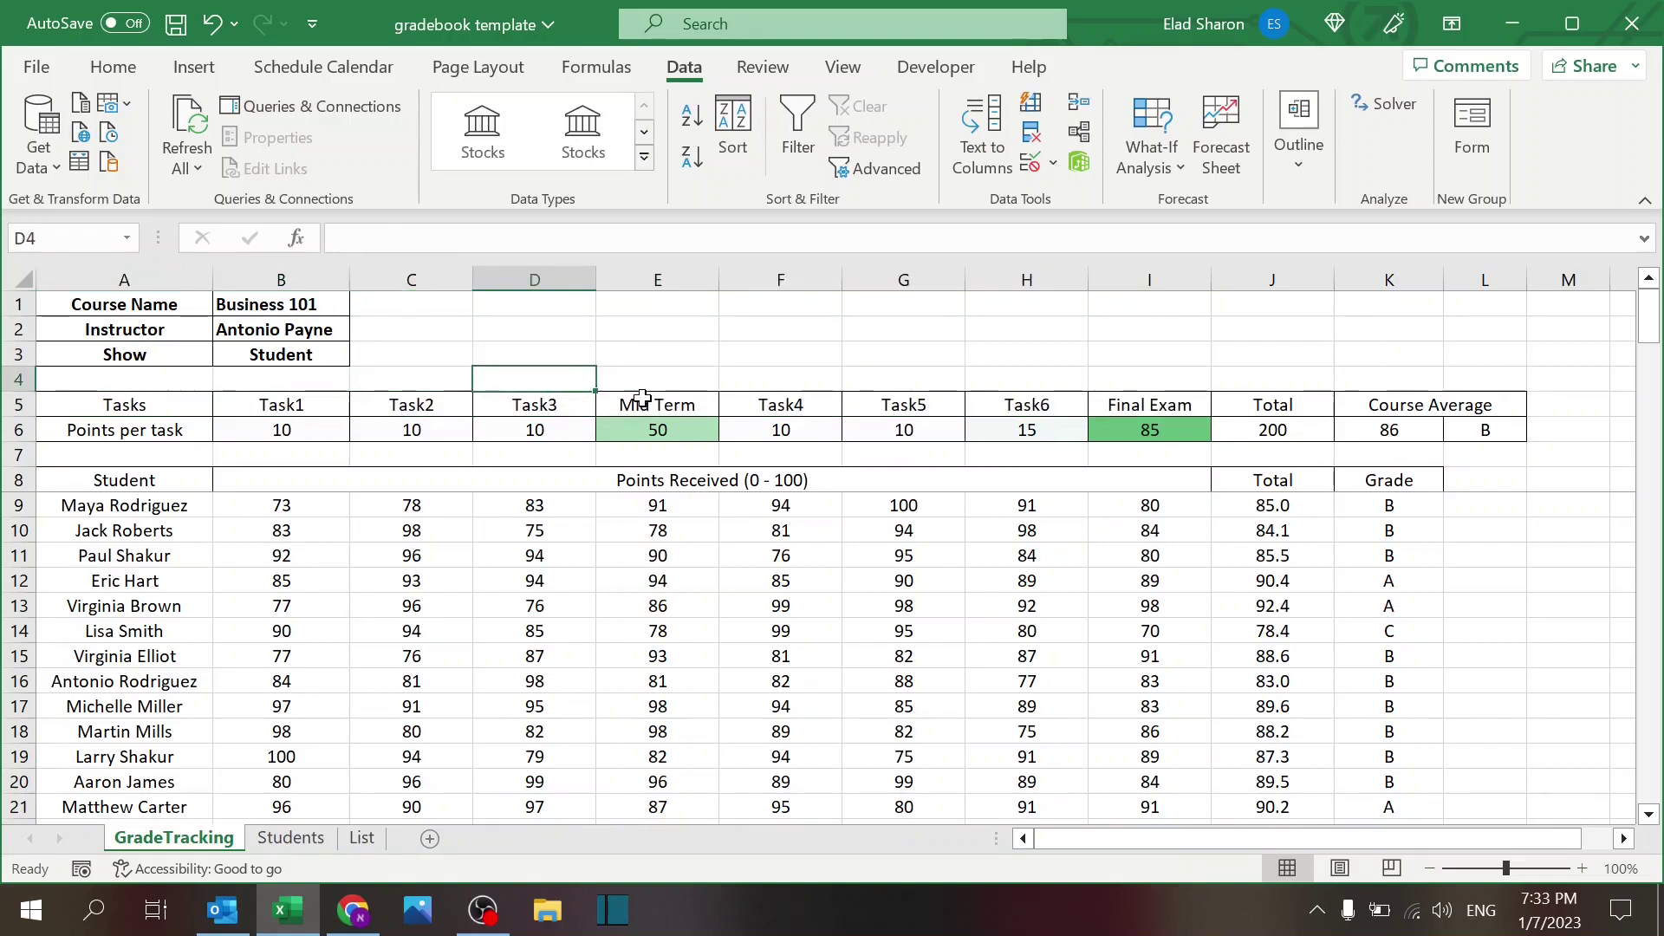
left_click(694, 400)
left_click(1075, 405)
left_click(1112, 411)
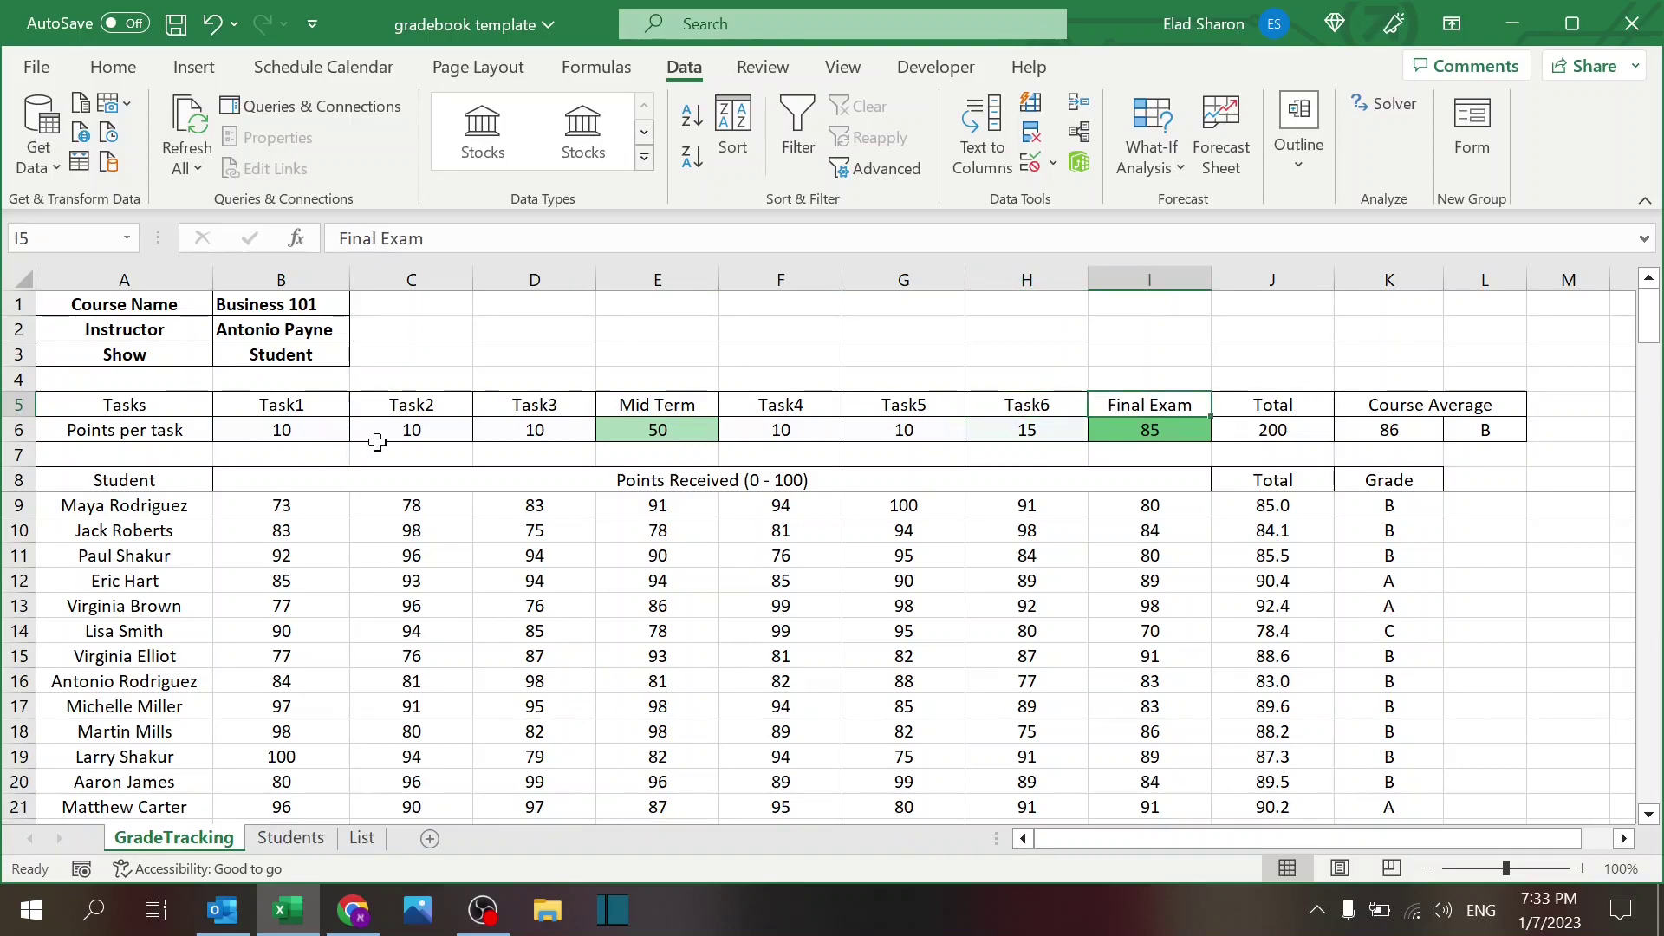
left_click_drag(317, 431, 1150, 432)
left_click(1266, 429)
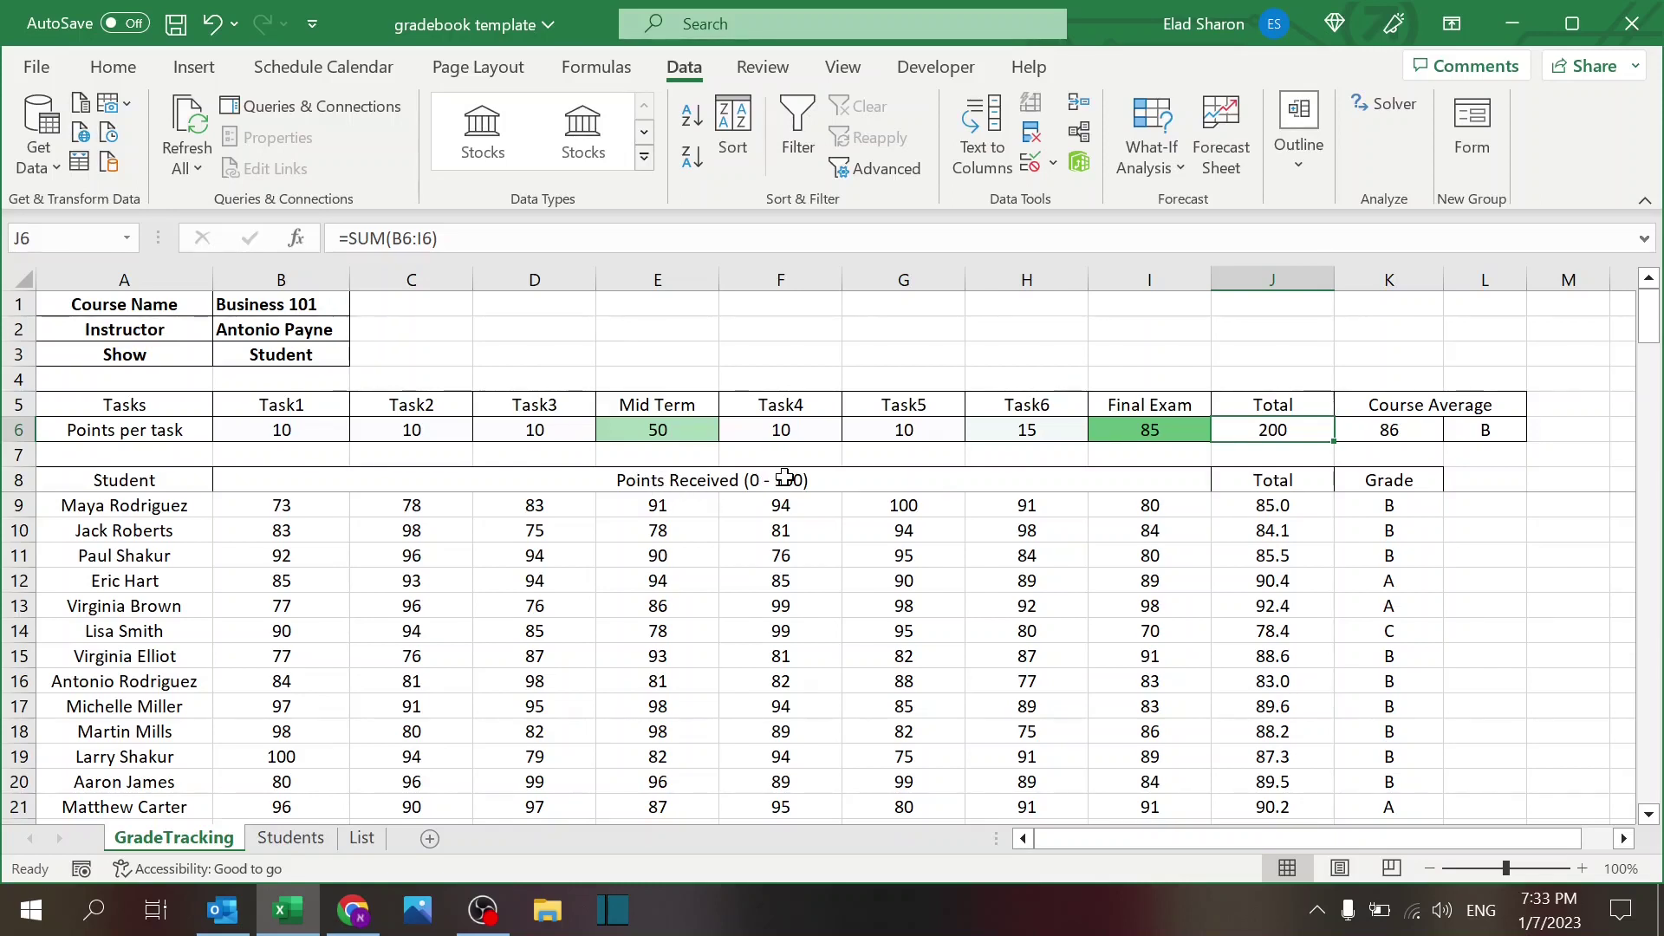
left_click(315, 424)
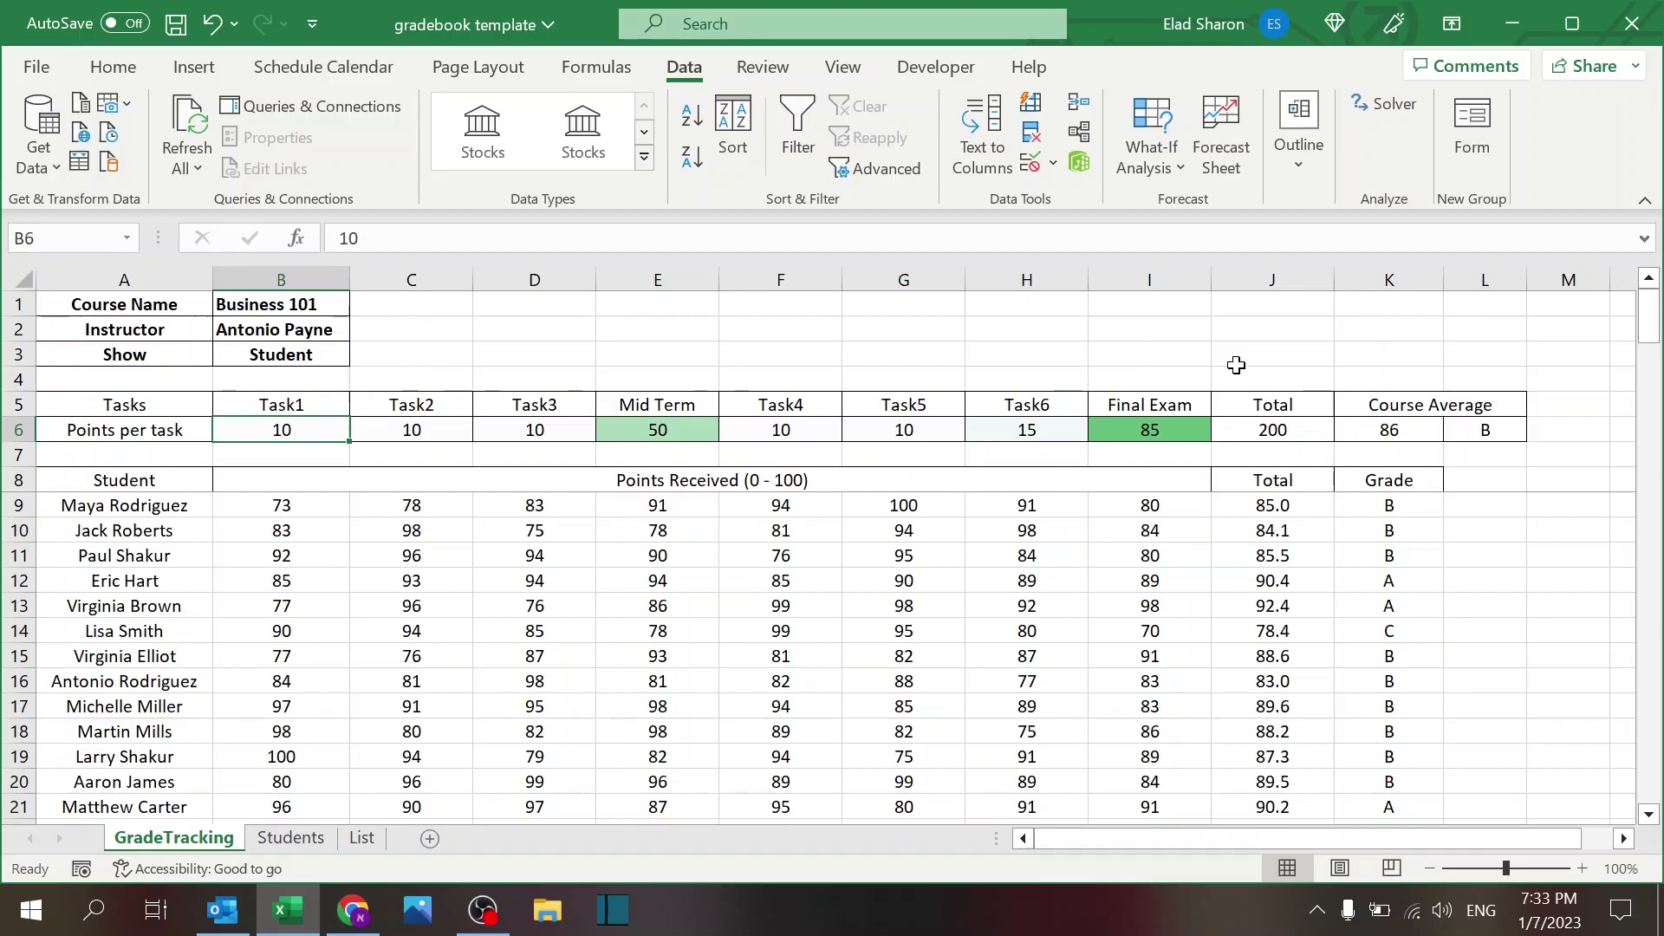
left_click(1235, 362)
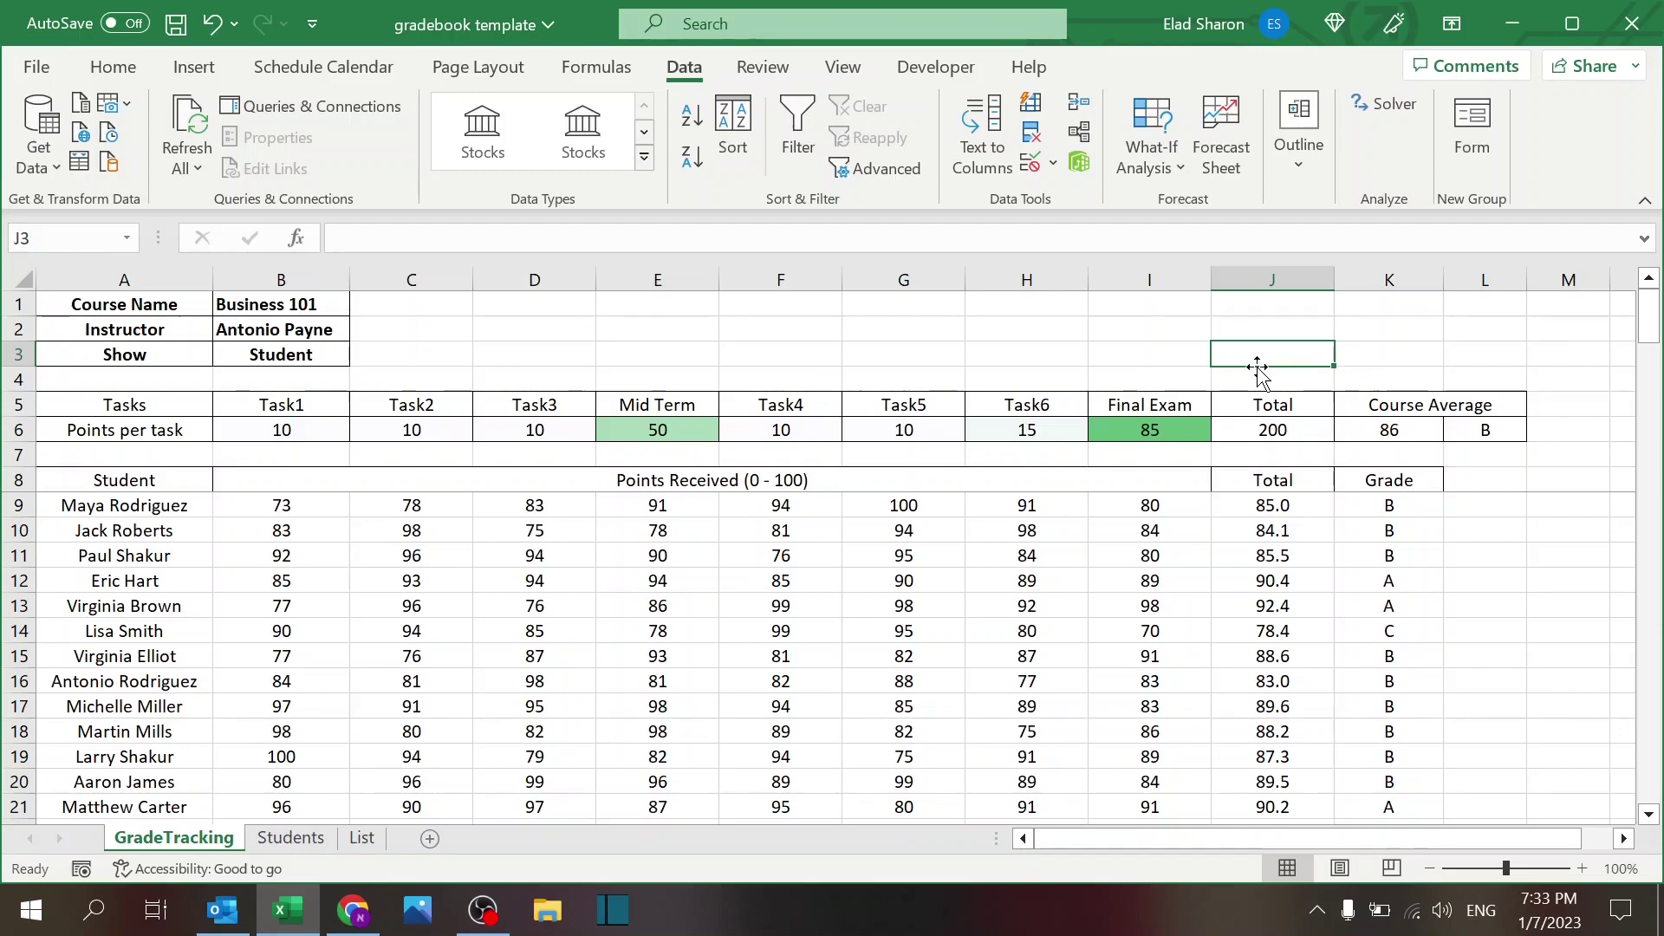
left_click(321, 427)
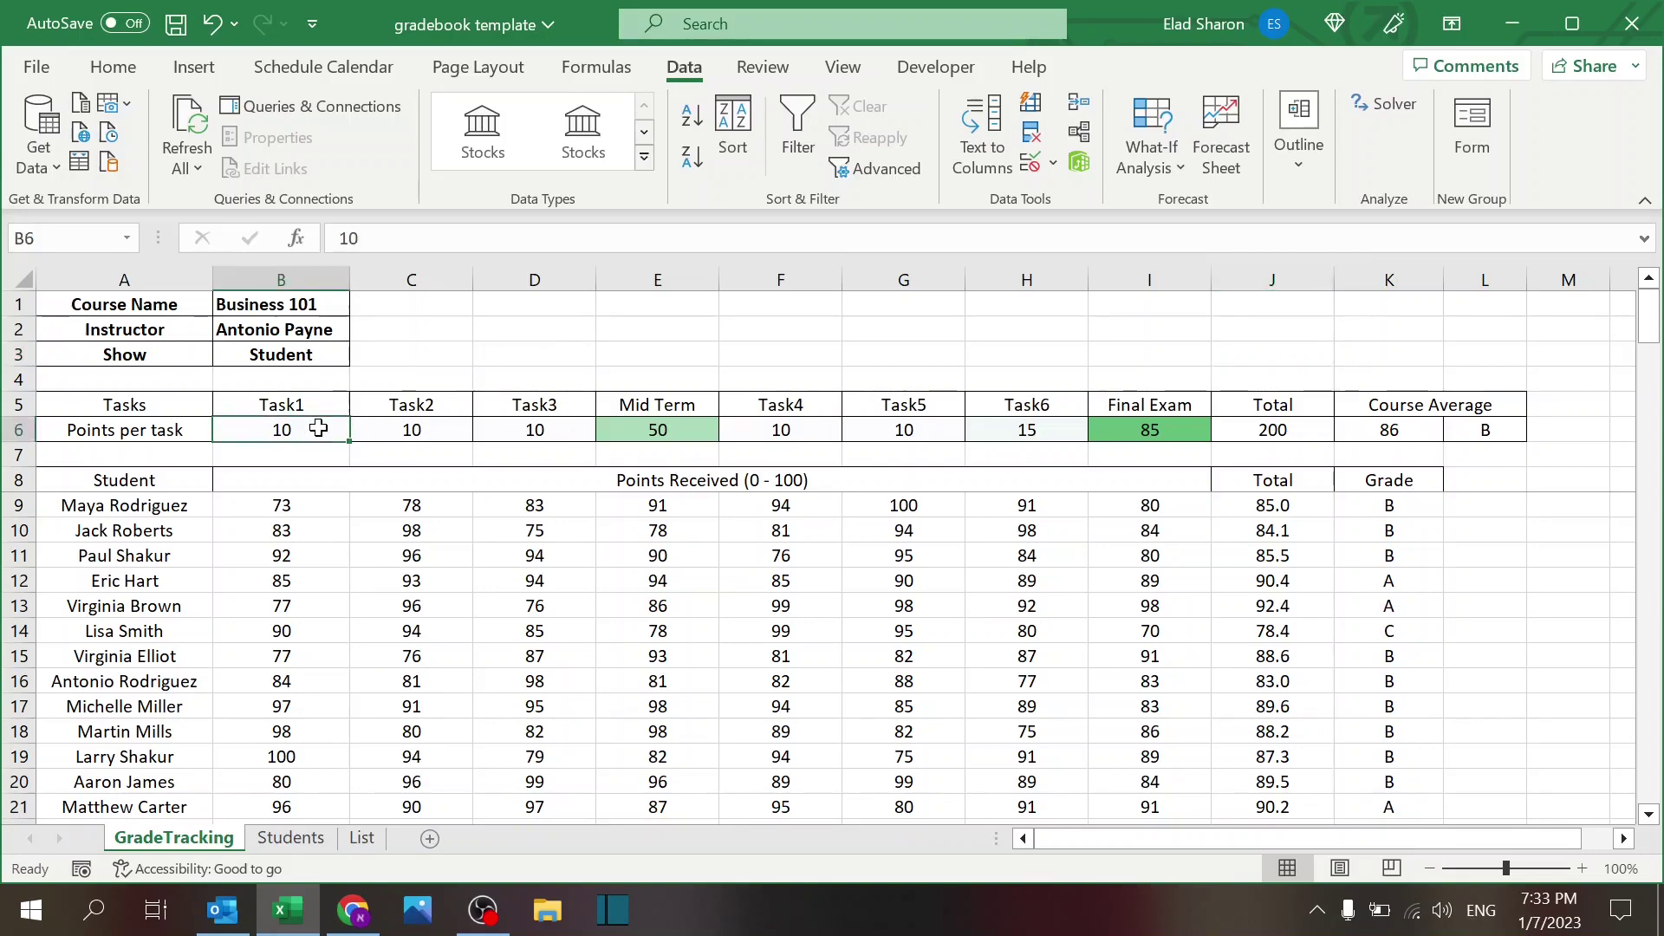
Apply the Green - White Color Scale to the points per task in B6:I6
left_click(1028, 431)
left_click(905, 430)
left_click_drag(327, 427, 1155, 430)
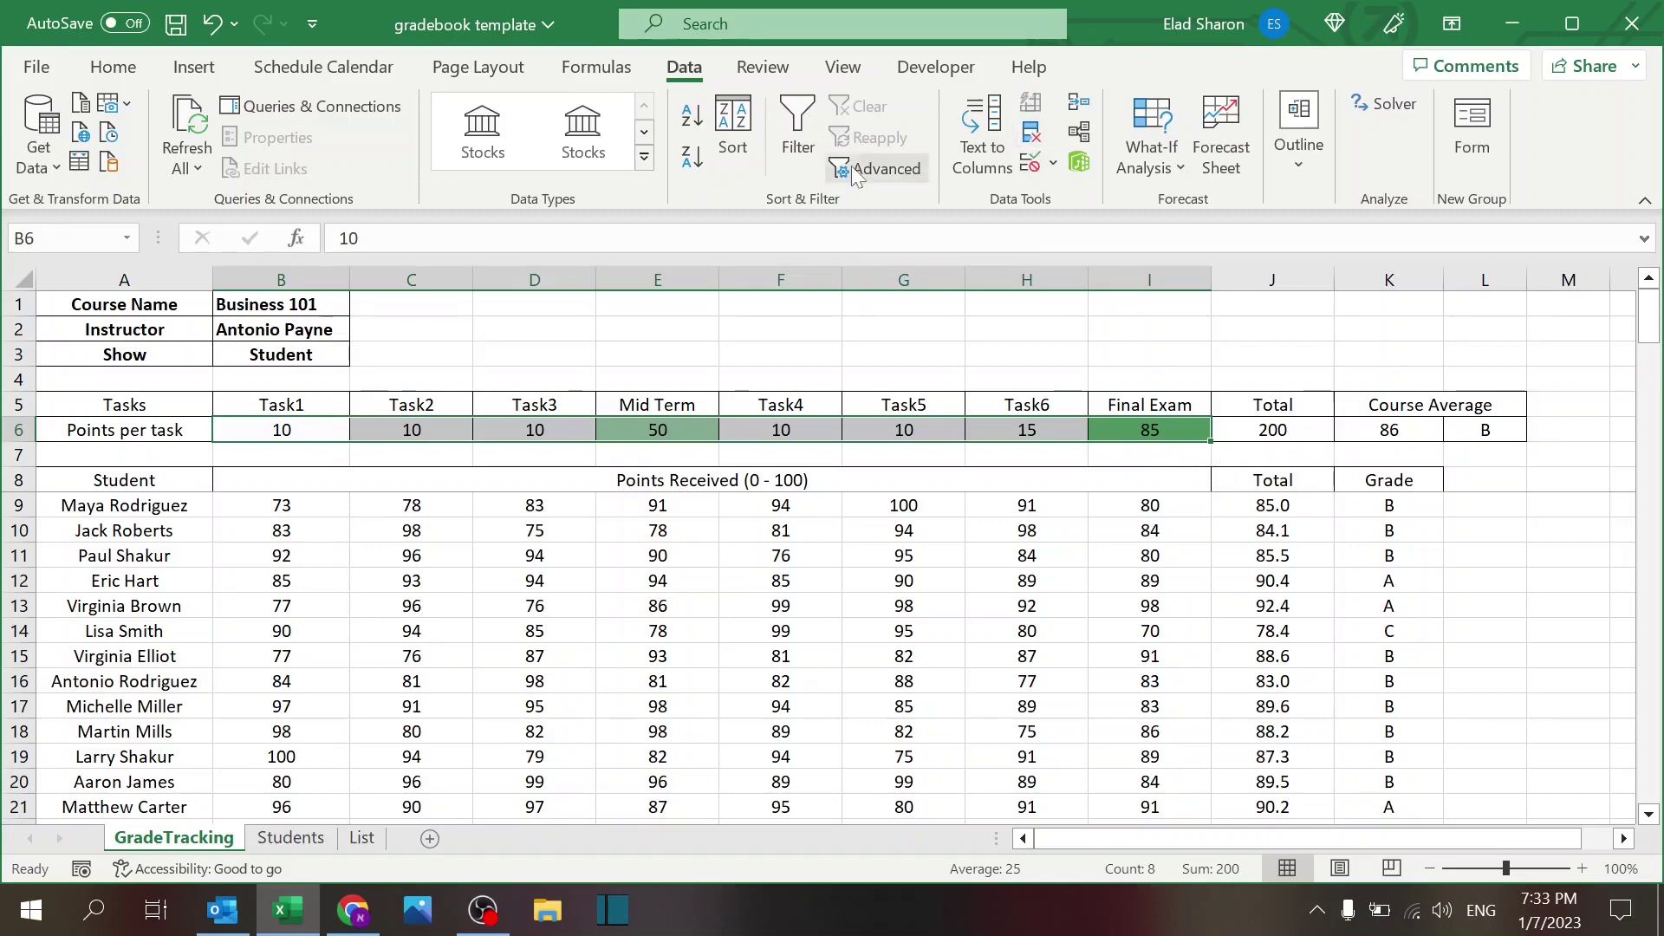
scroll(893, 178, "up", 5)
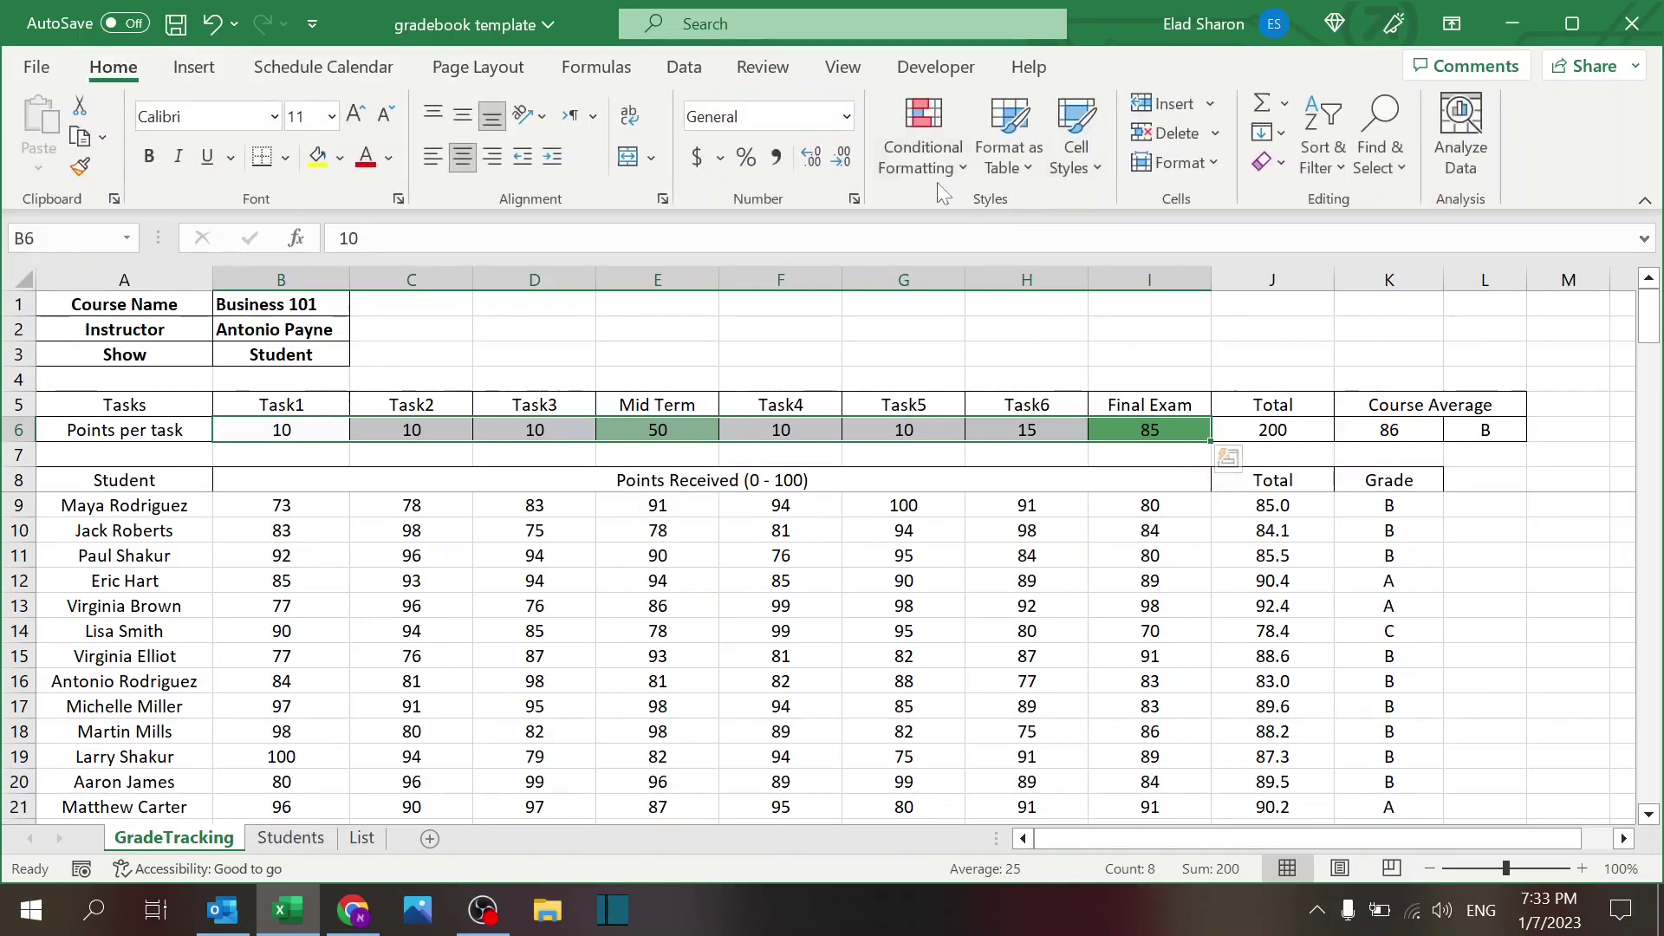
left_click(906, 161)
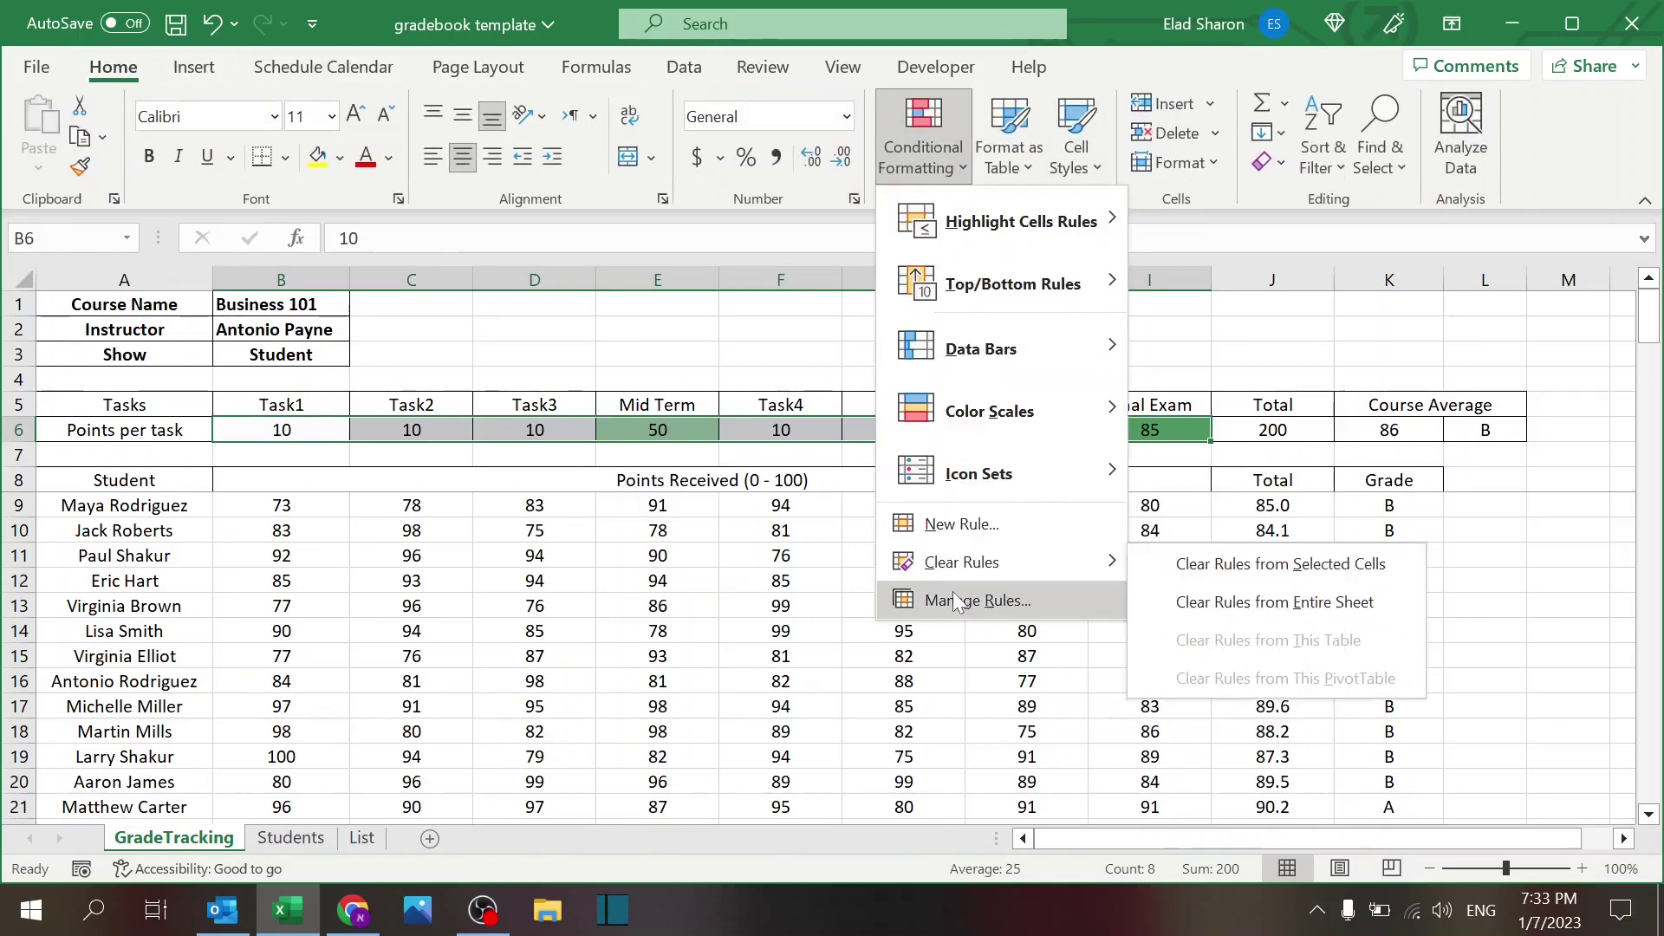
mouse_move(1002, 428)
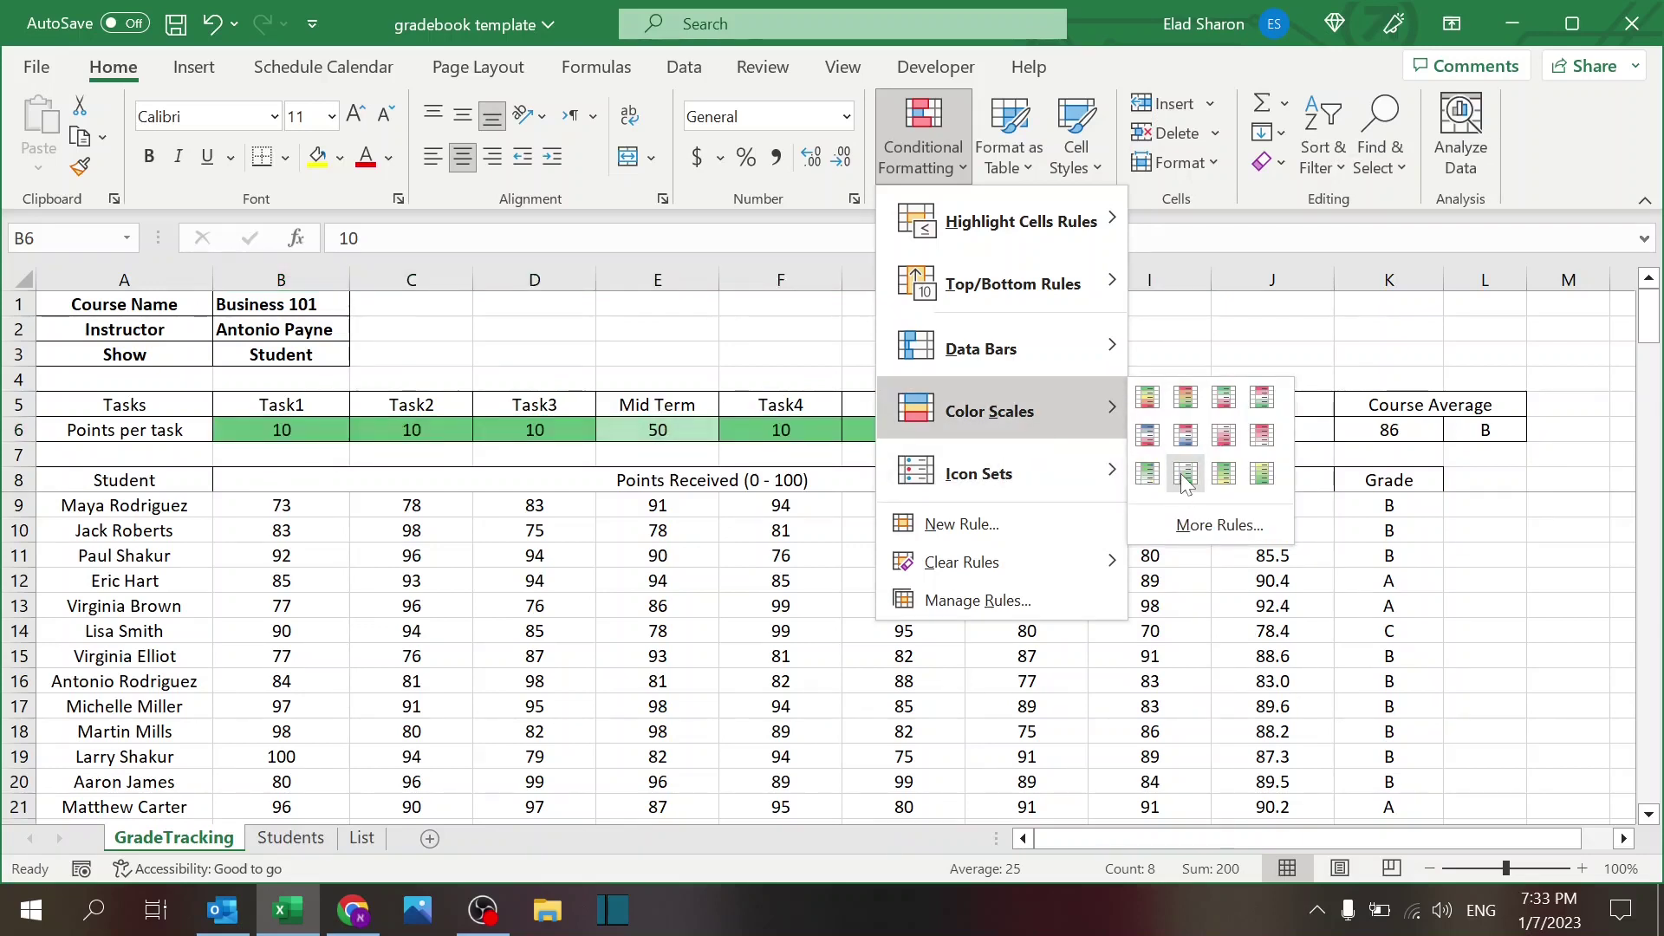
left_click(1148, 475)
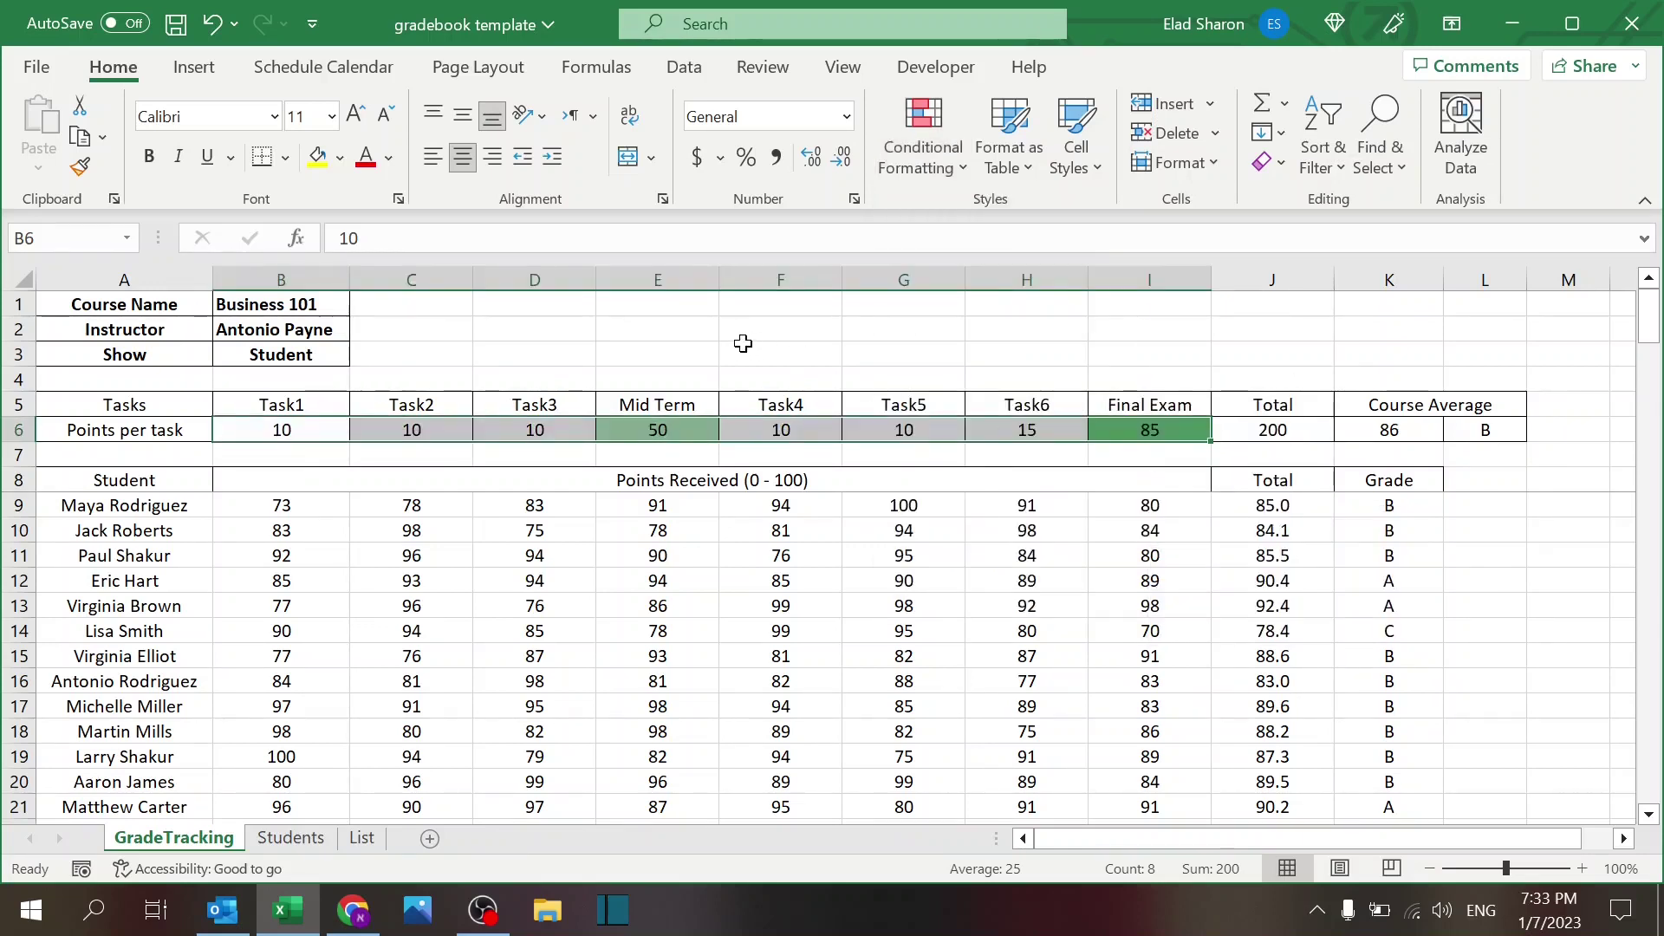
left_click(760, 356)
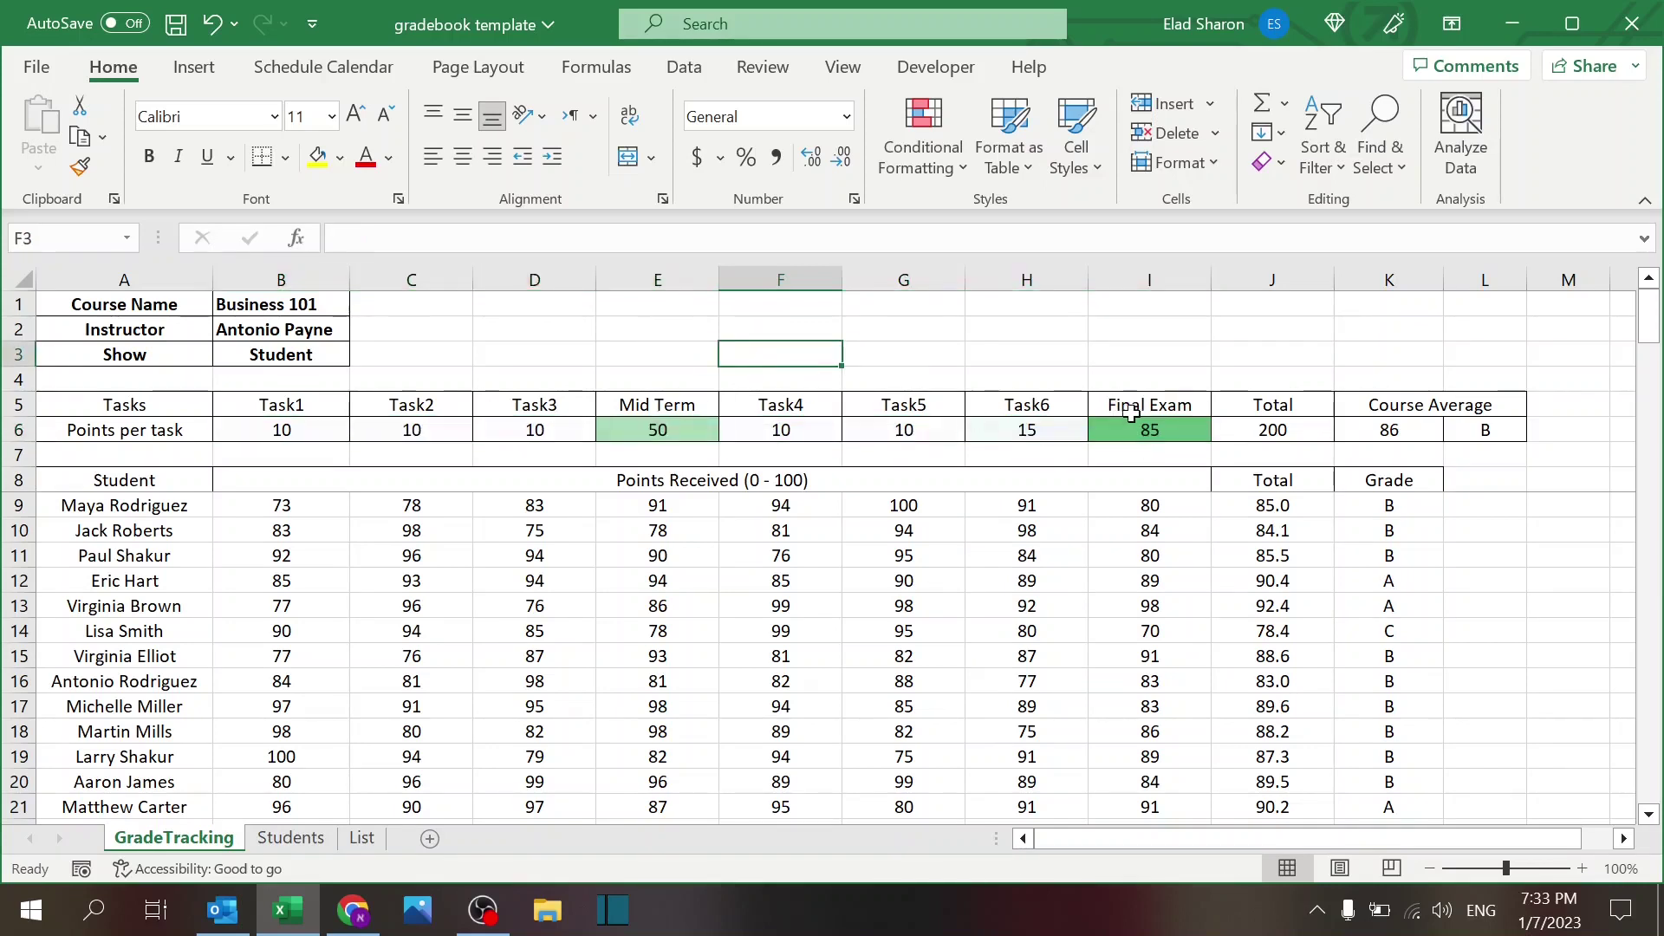
left_click(948, 428)
type("70")
key("ctrl+Return")
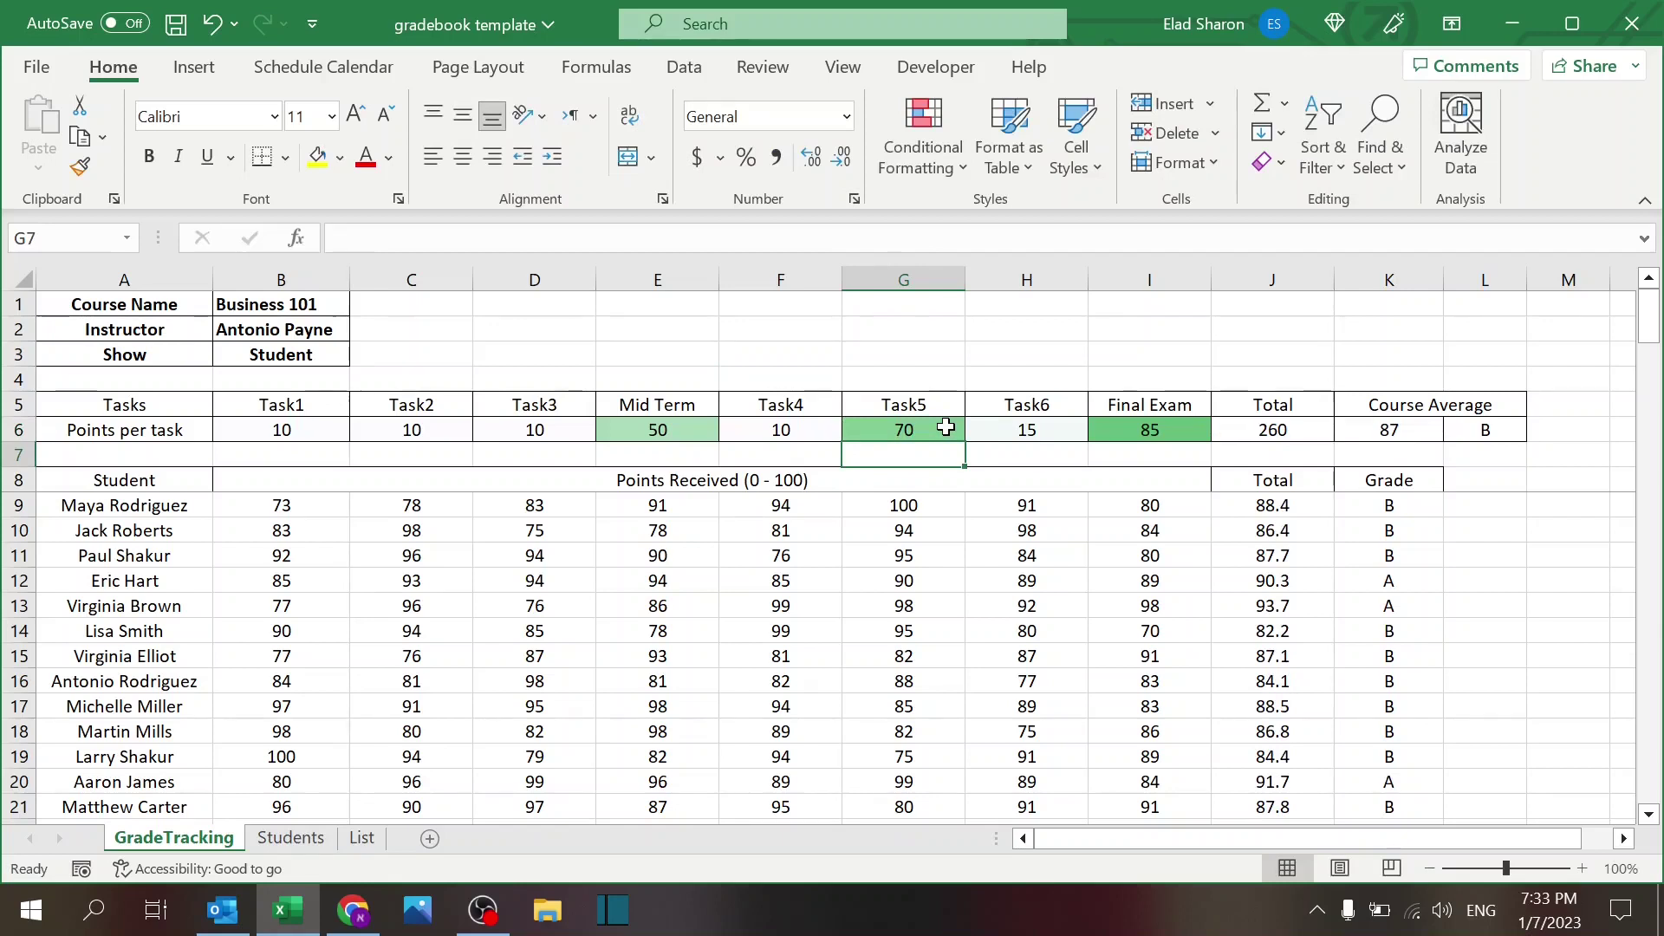
key("ctrl+z")
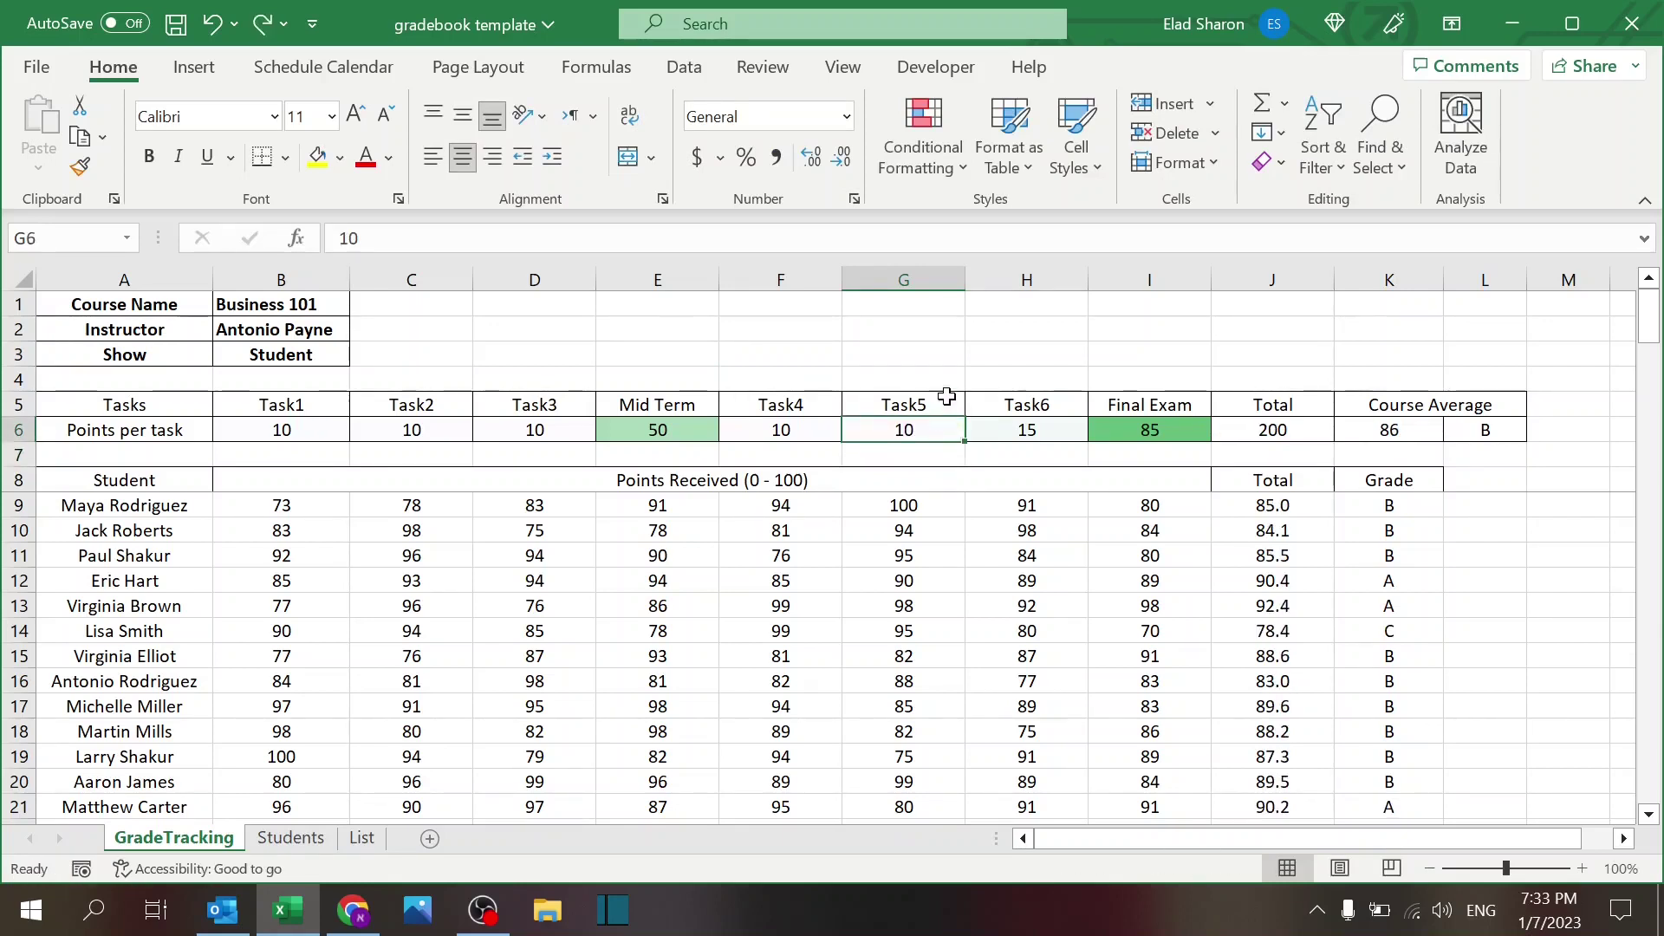
left_click(942, 368)
left_click(1234, 453)
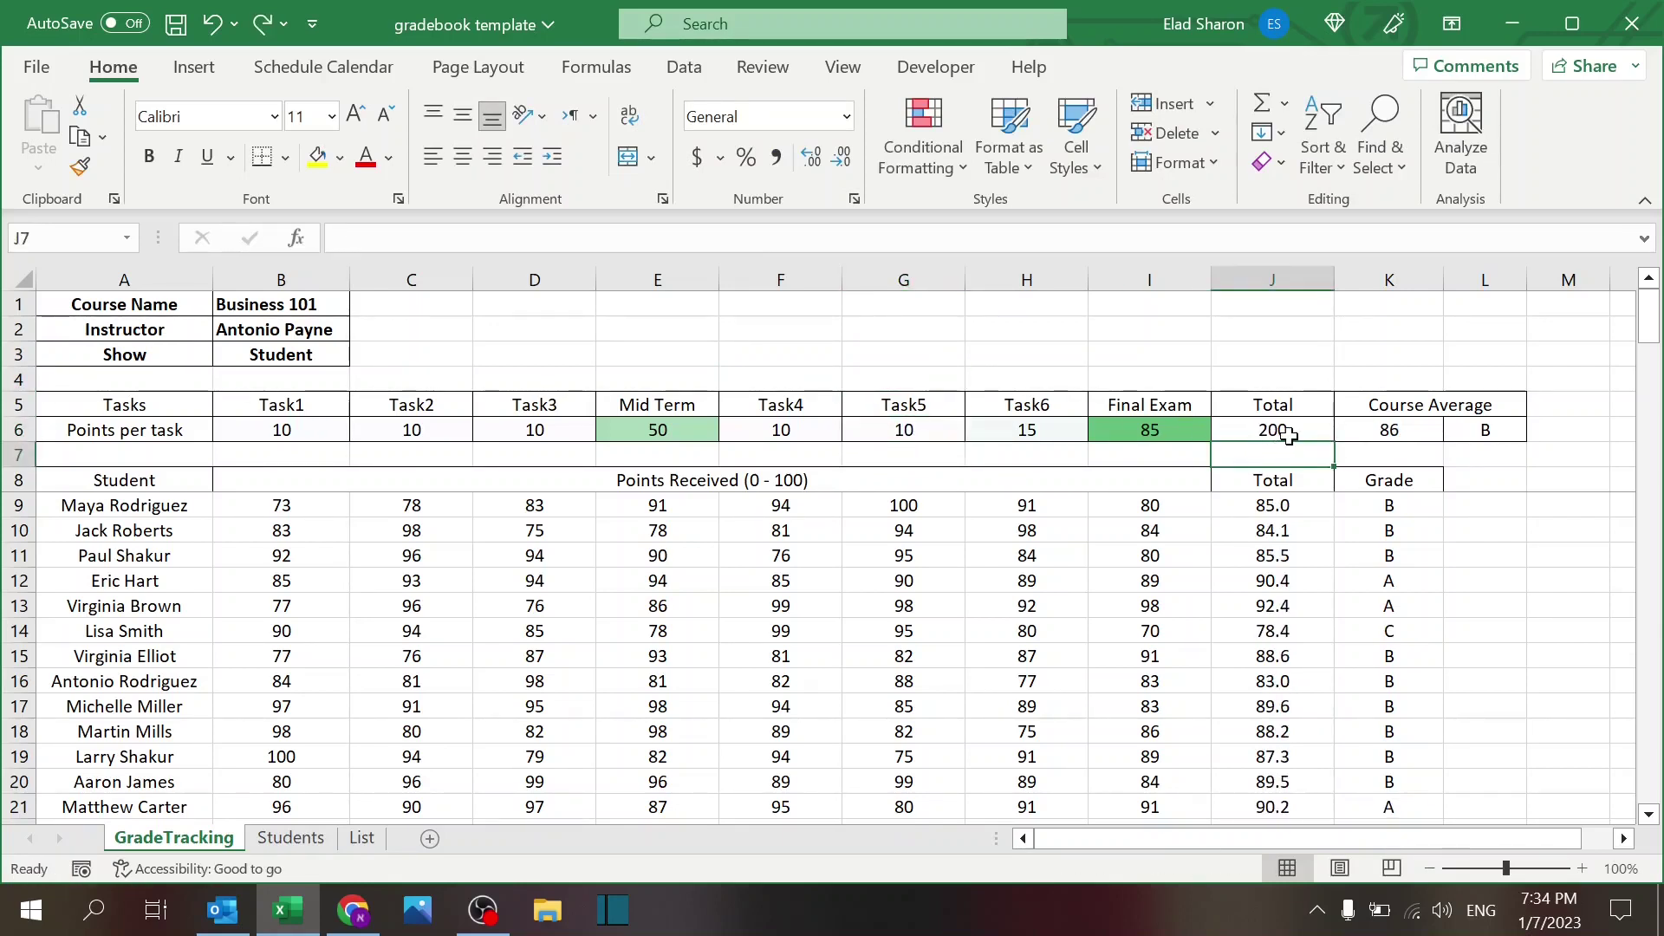
left_click(1290, 433)
left_click(1374, 425)
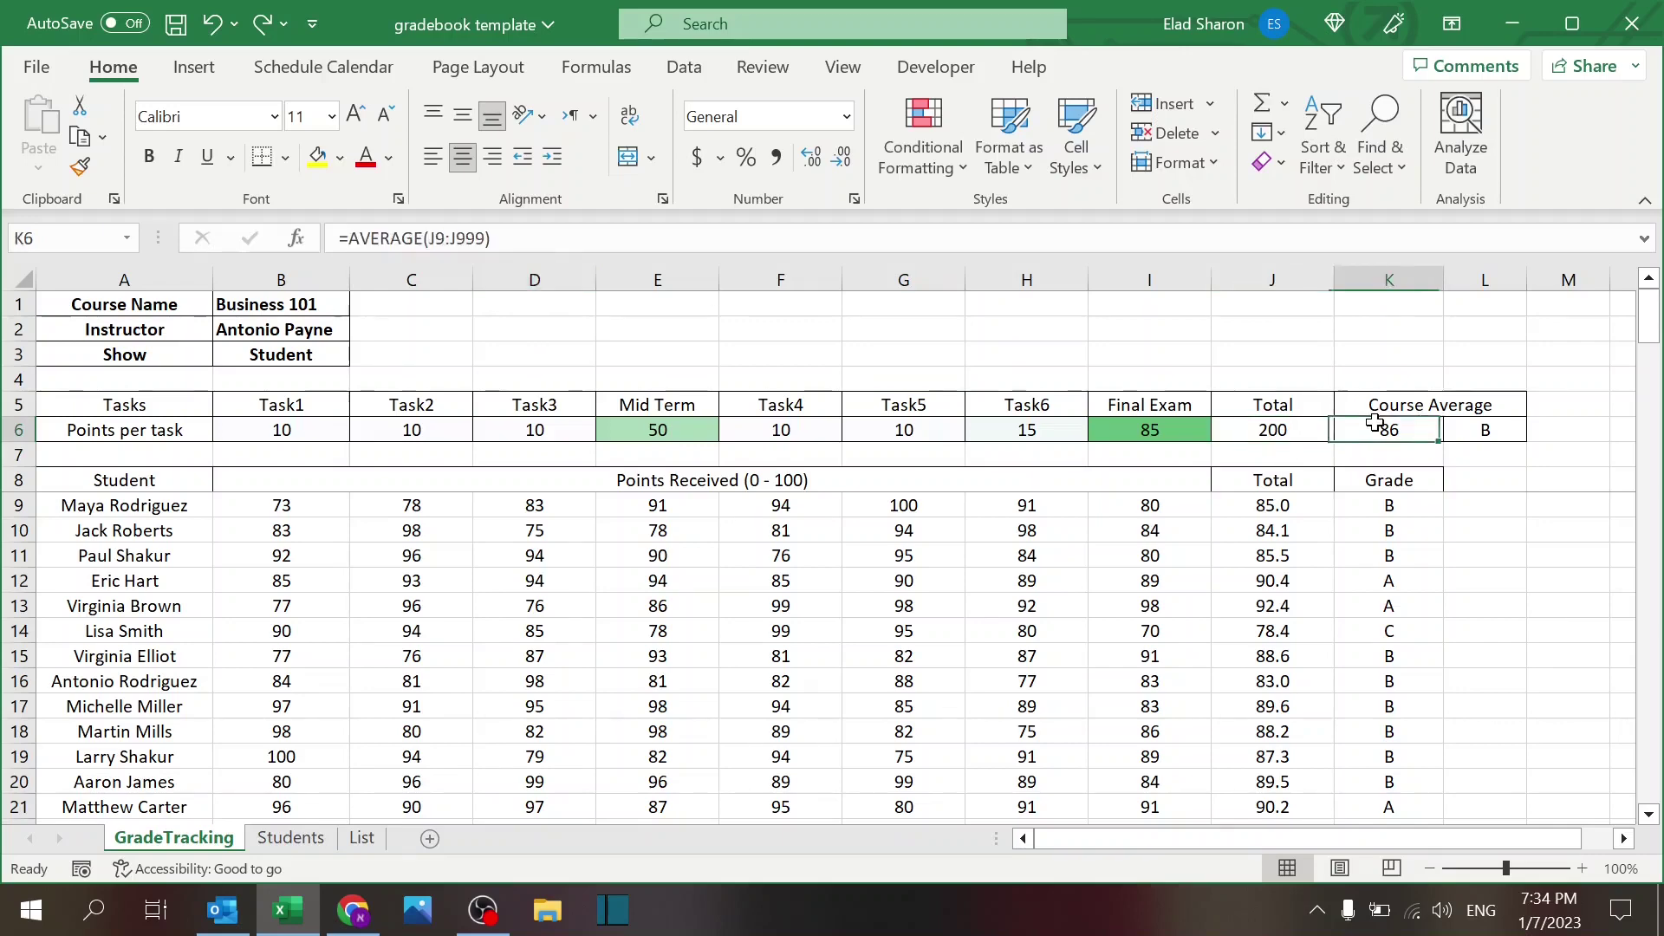
key("F2")
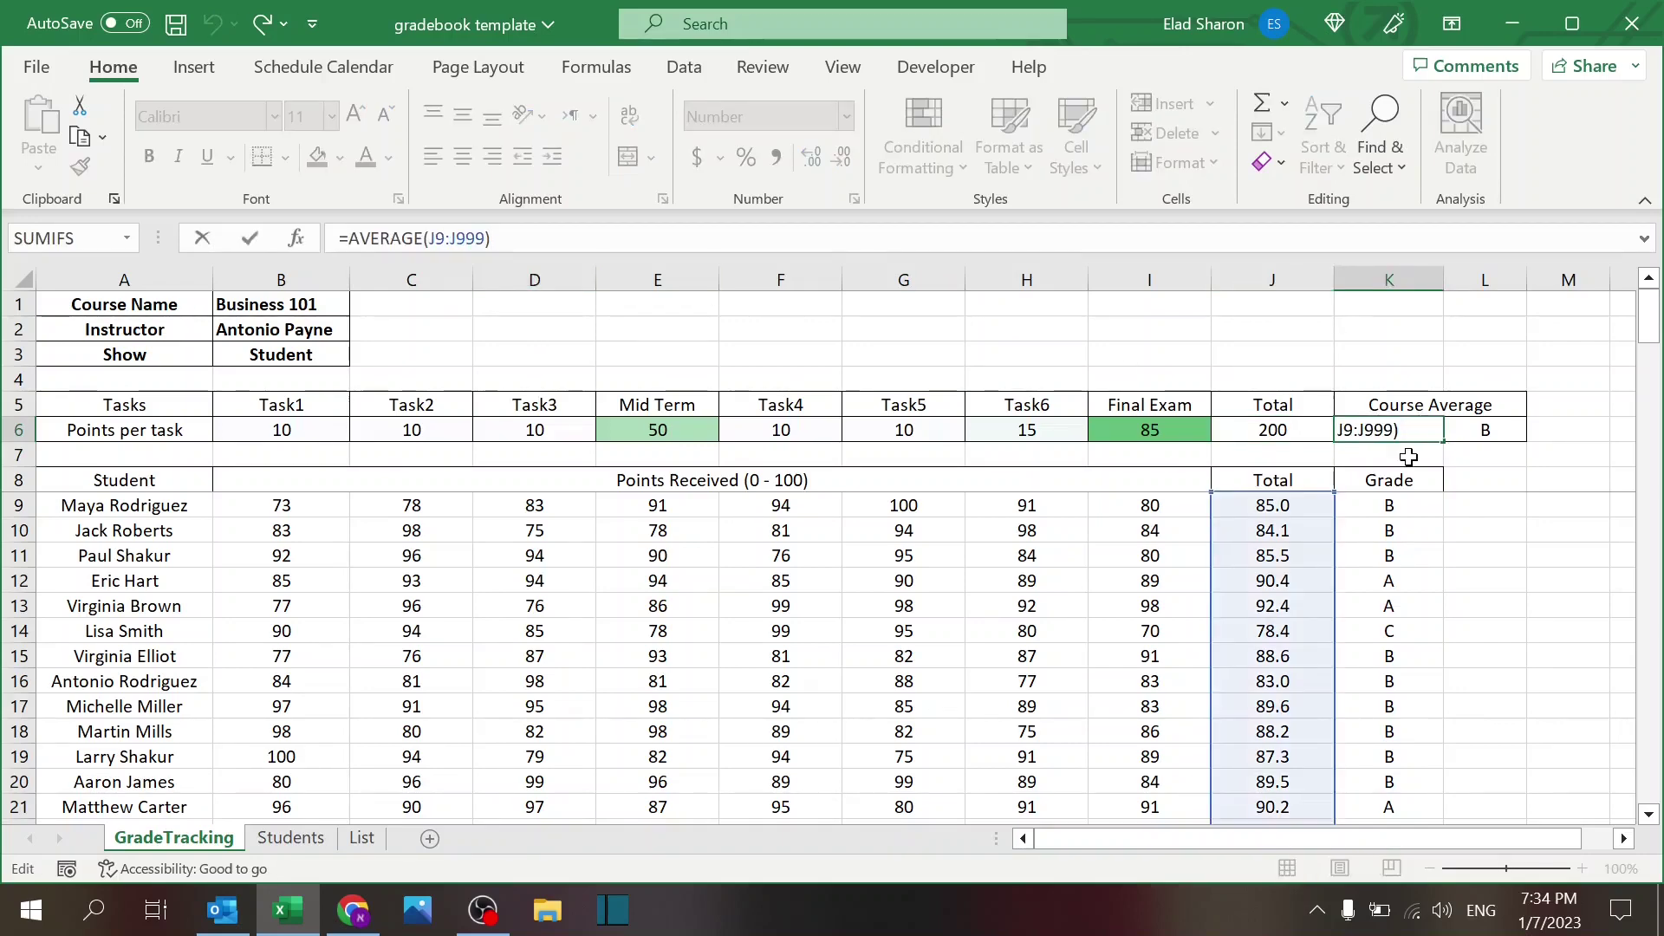
key("Escape")
left_click(1486, 428)
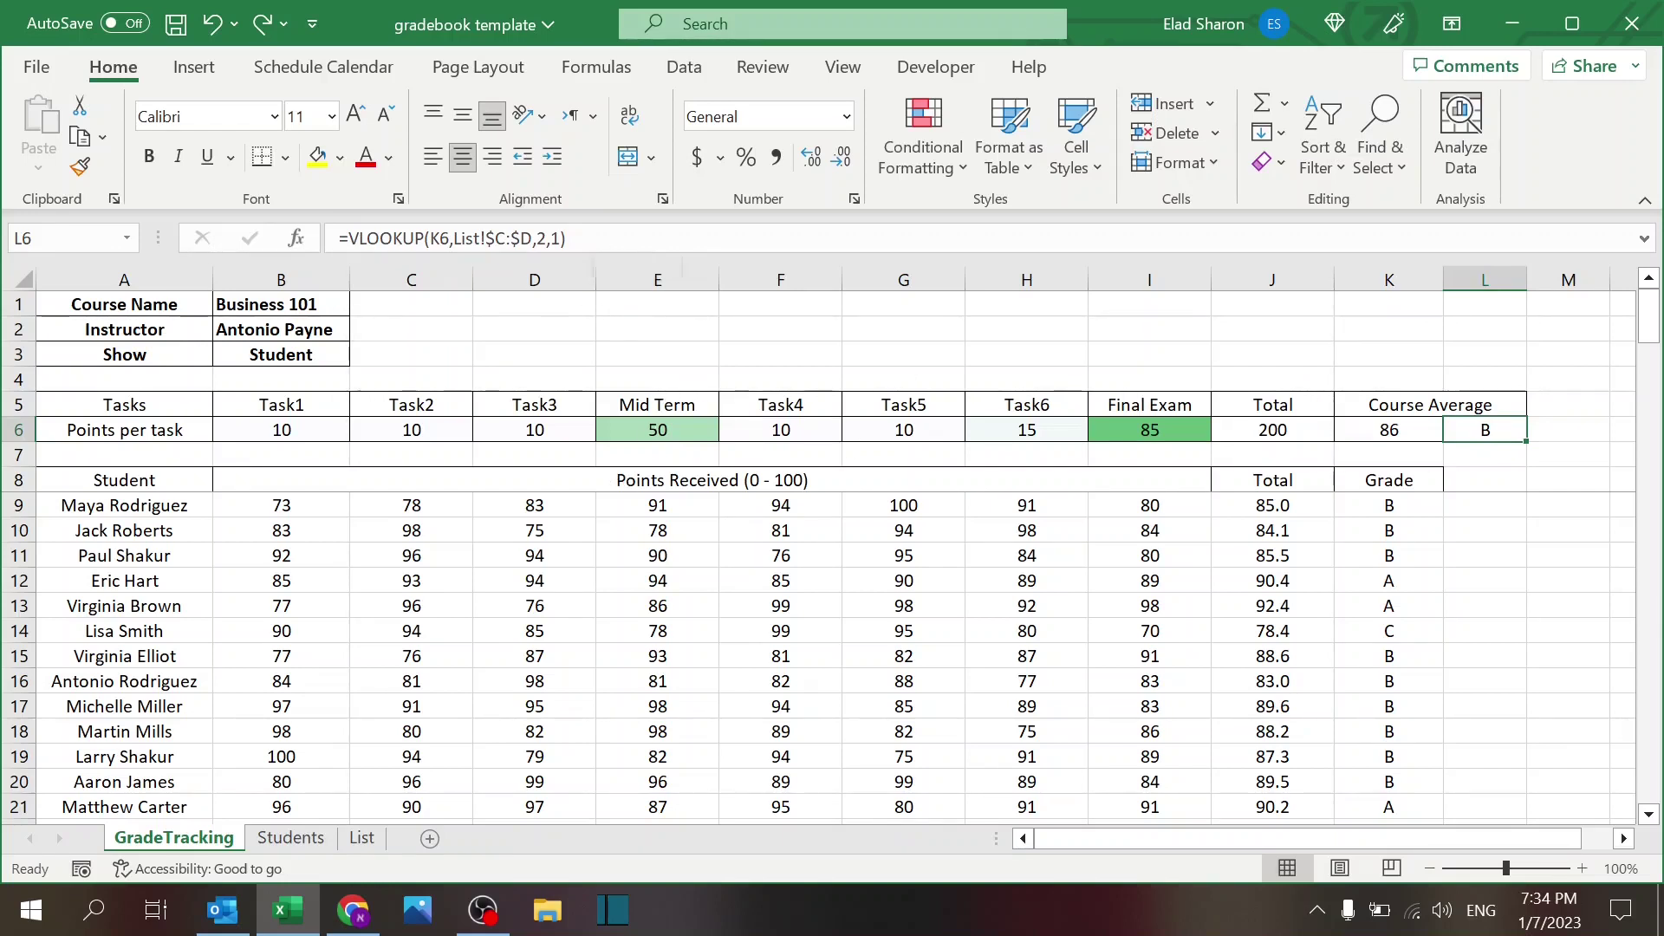
key("F2")
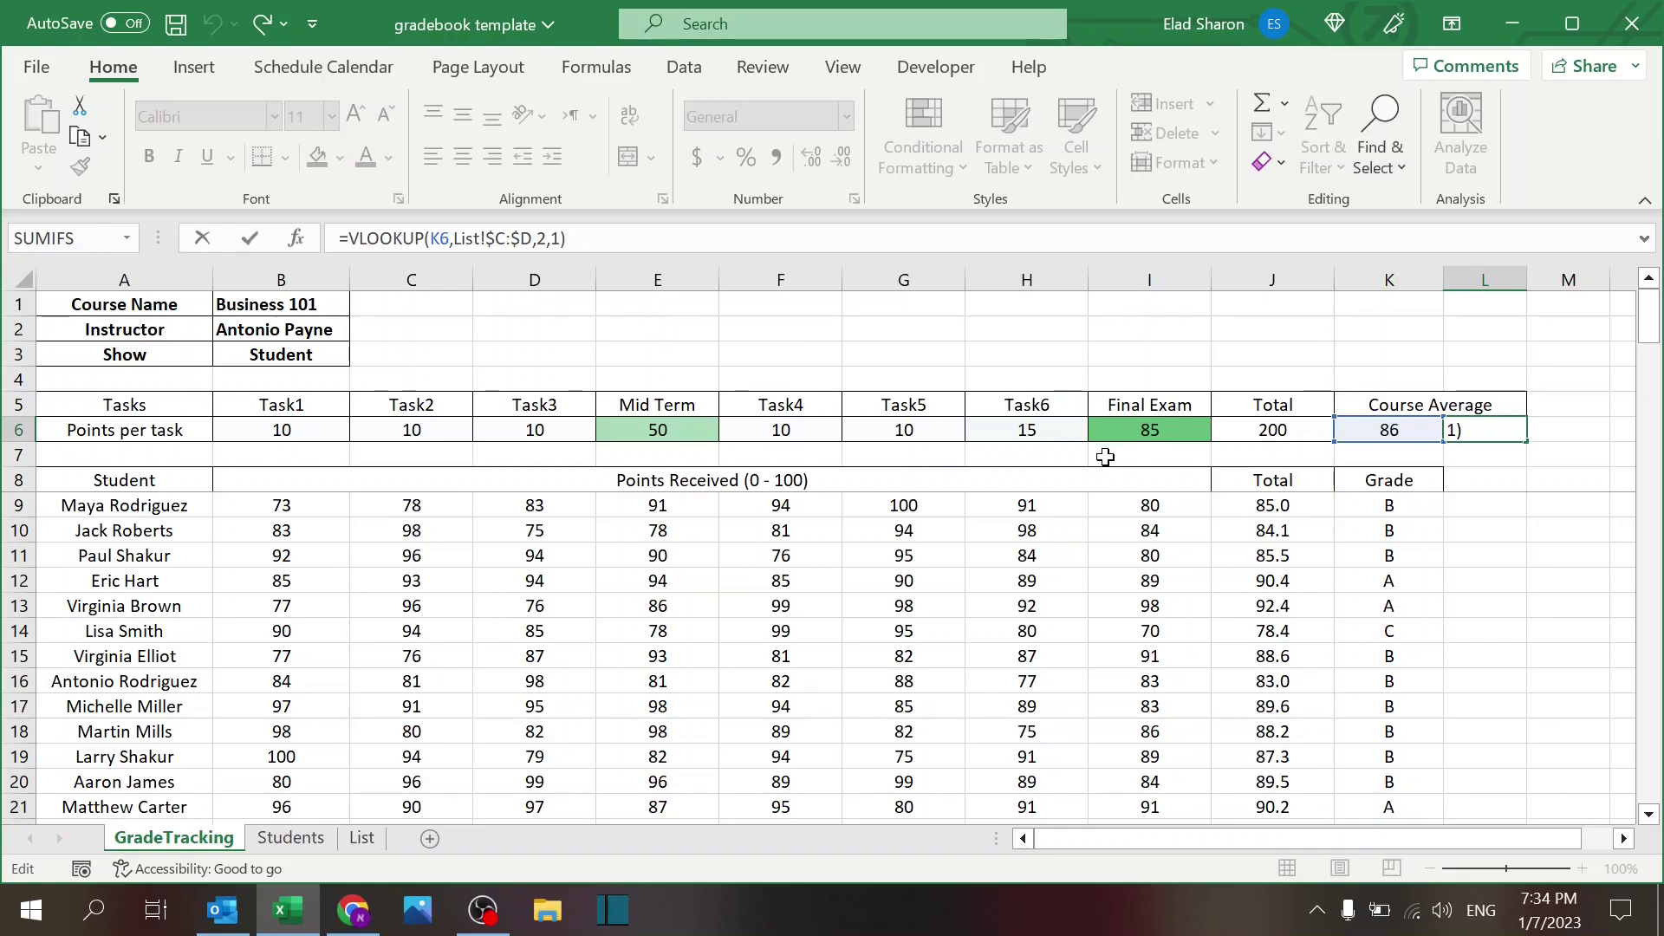
left_click(361, 837)
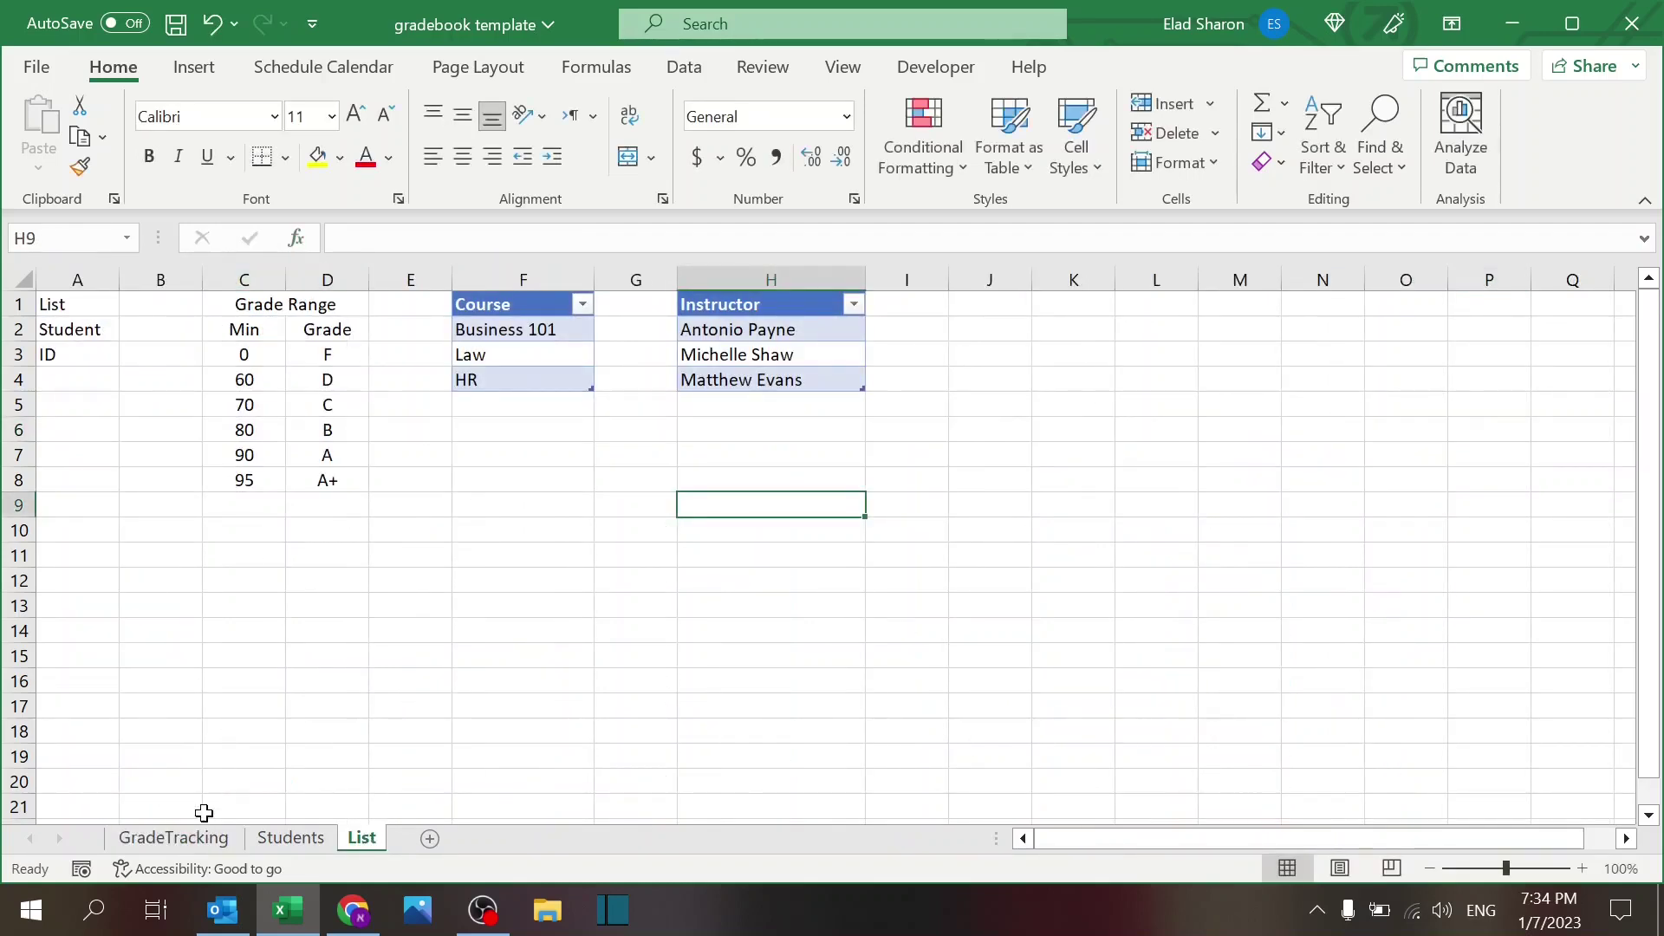
left_click(178, 837)
left_click(551, 238)
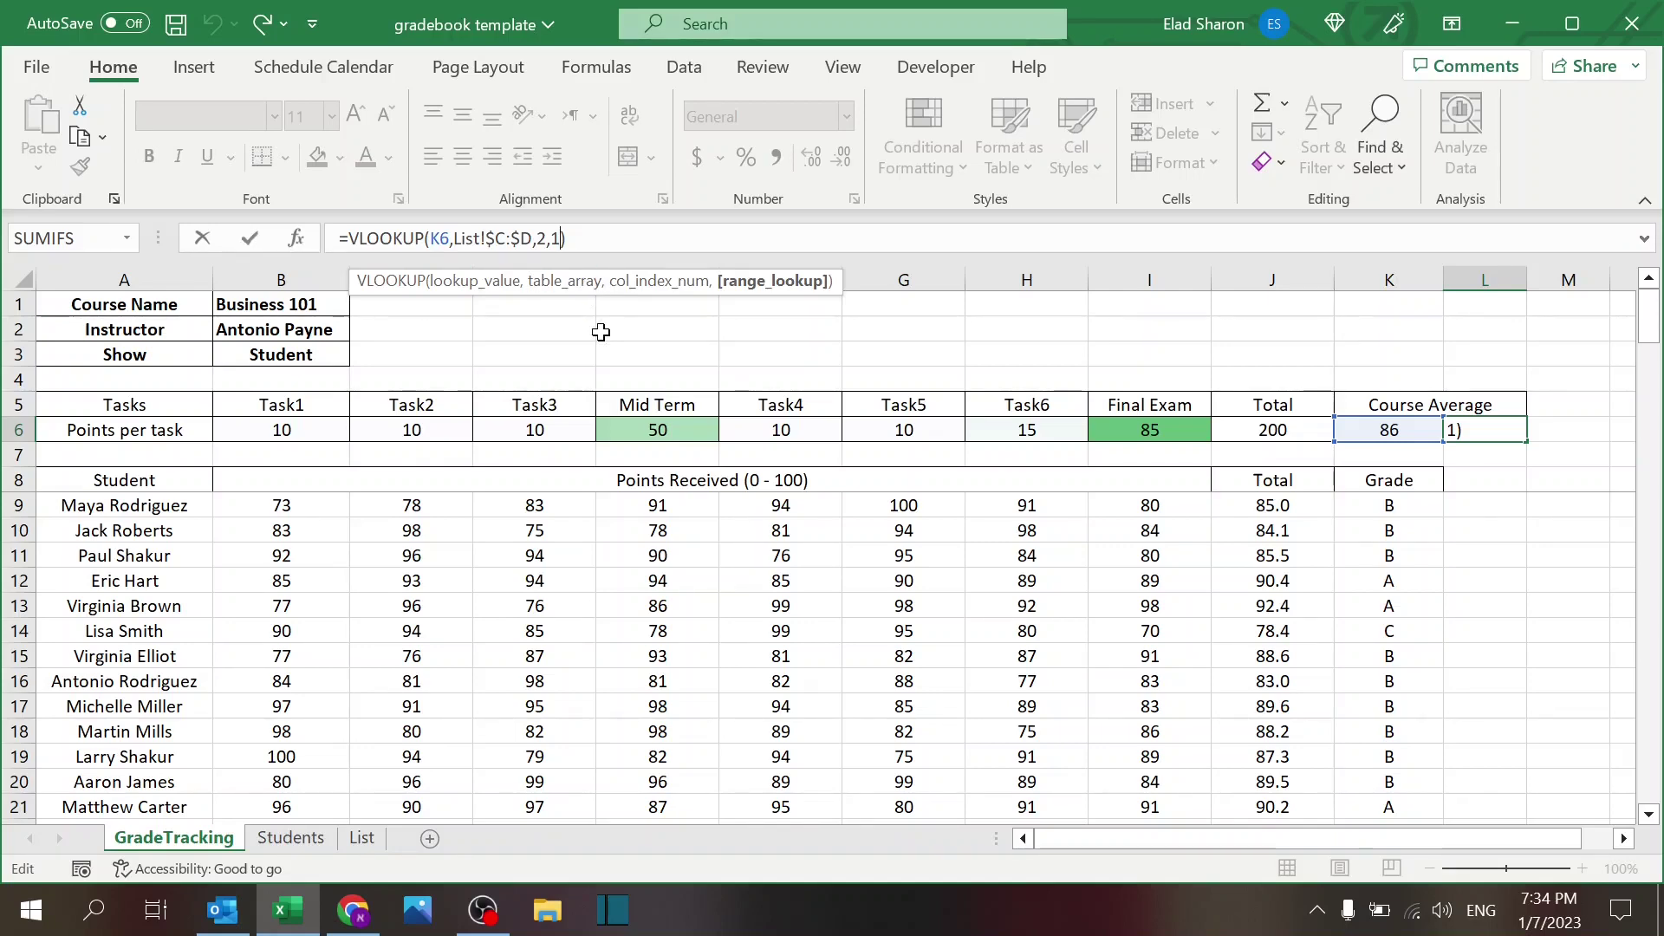
key("ctrl+Return")
left_click(1380, 429)
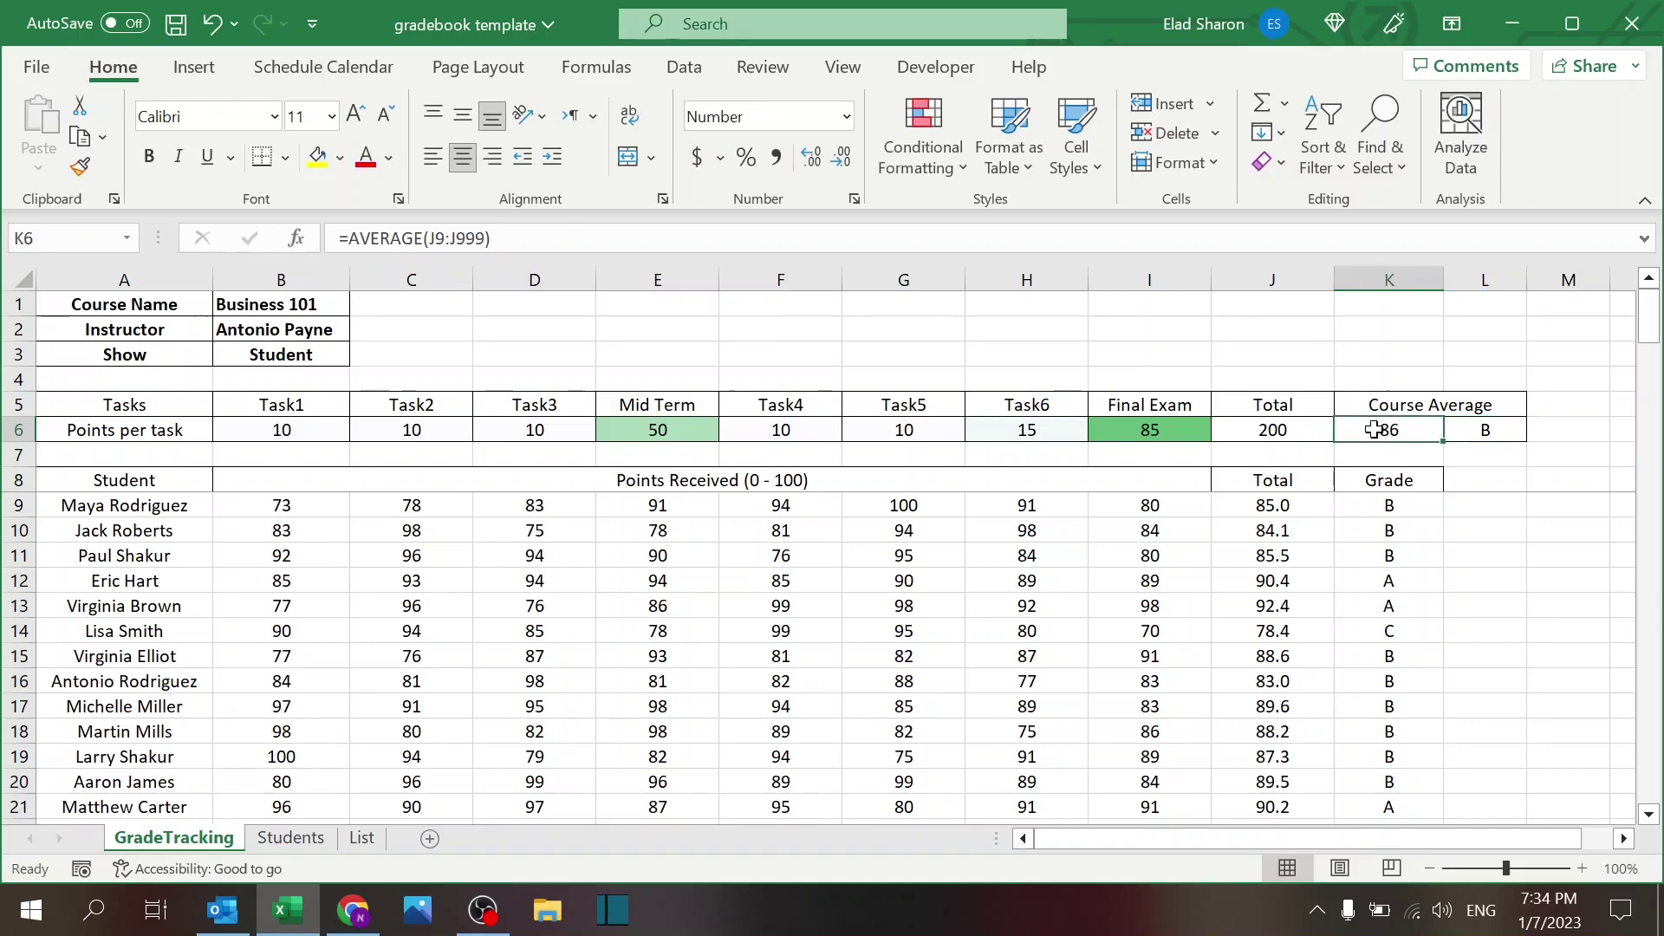
left_click(361, 837)
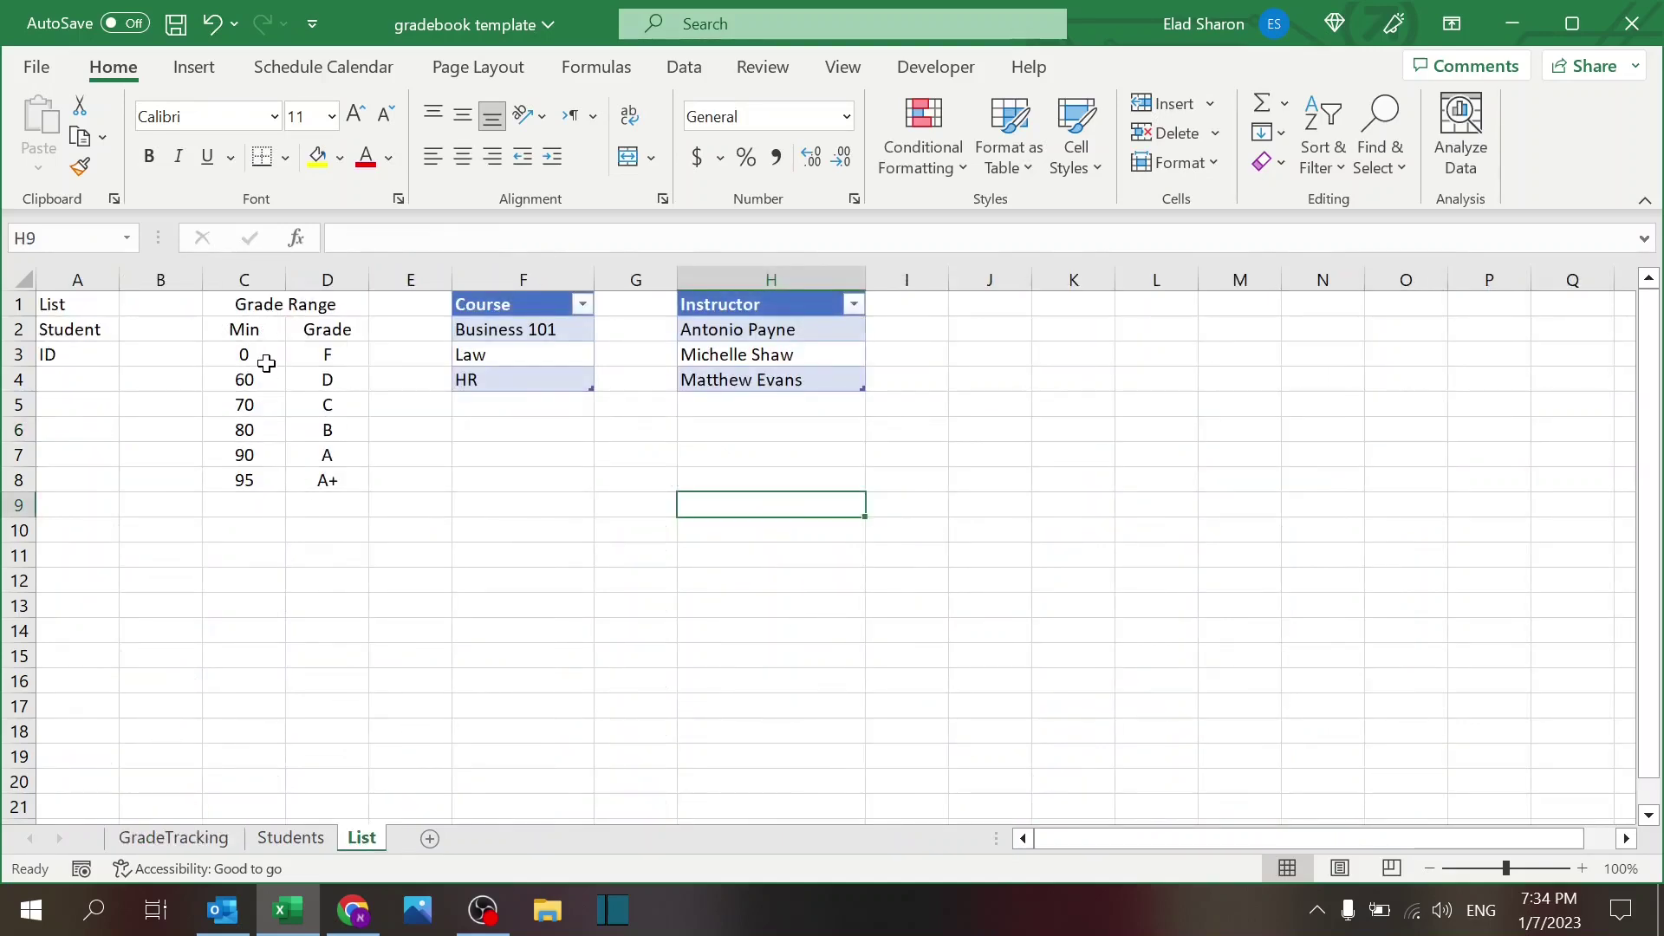
left_click(262, 428)
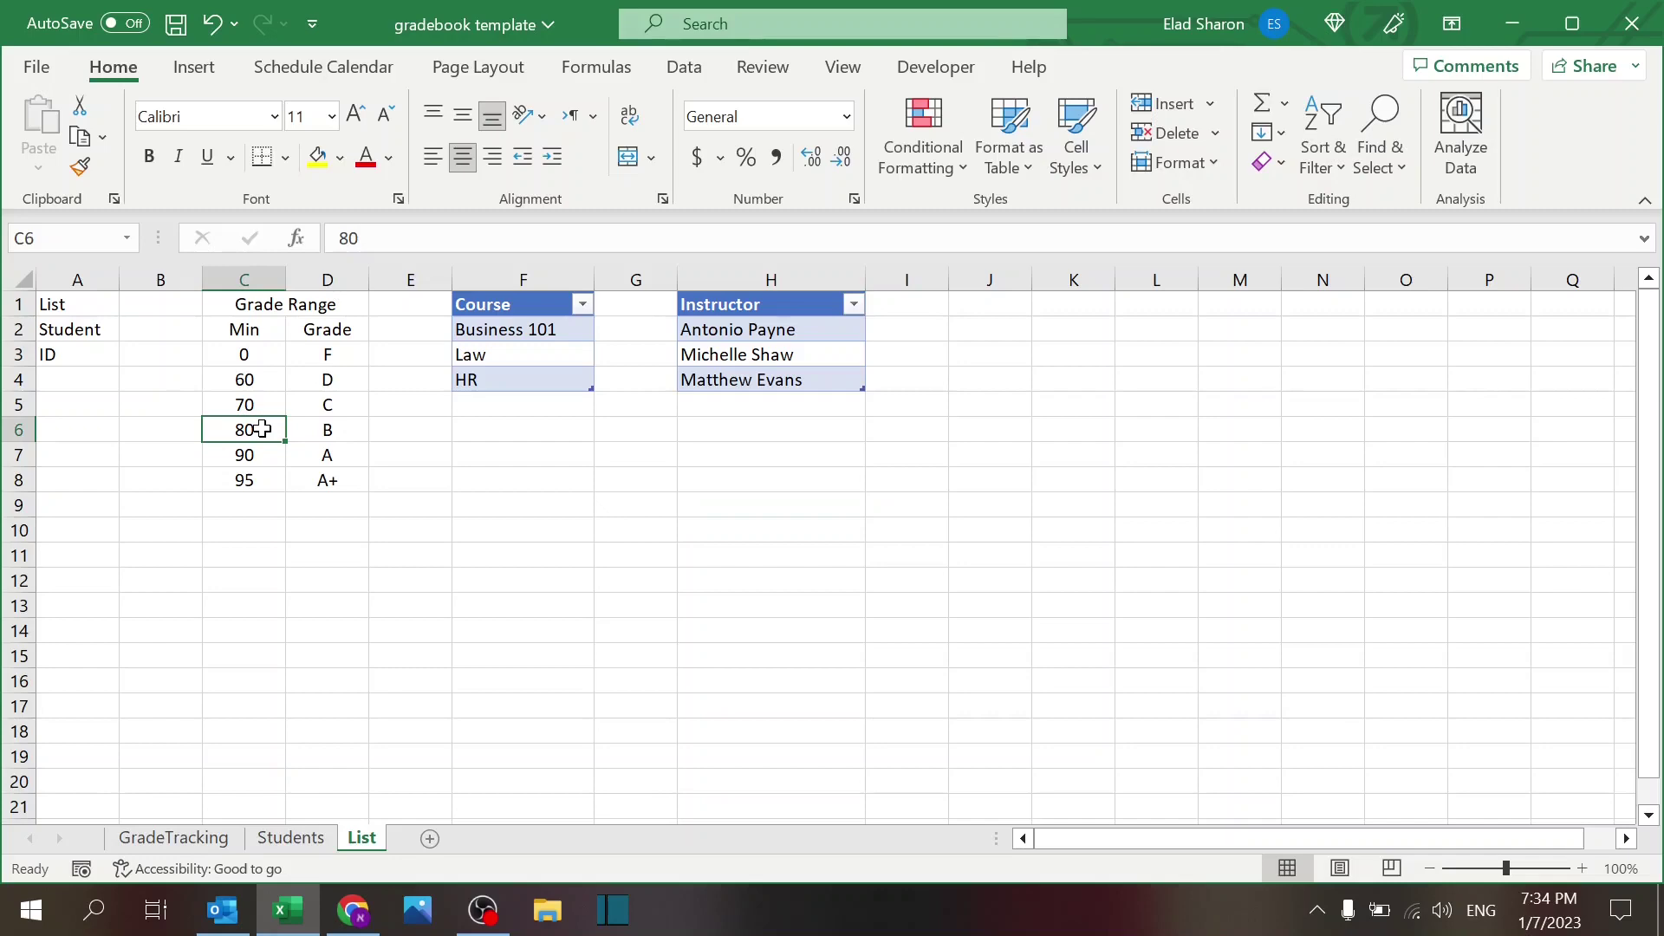
left_click(338, 430)
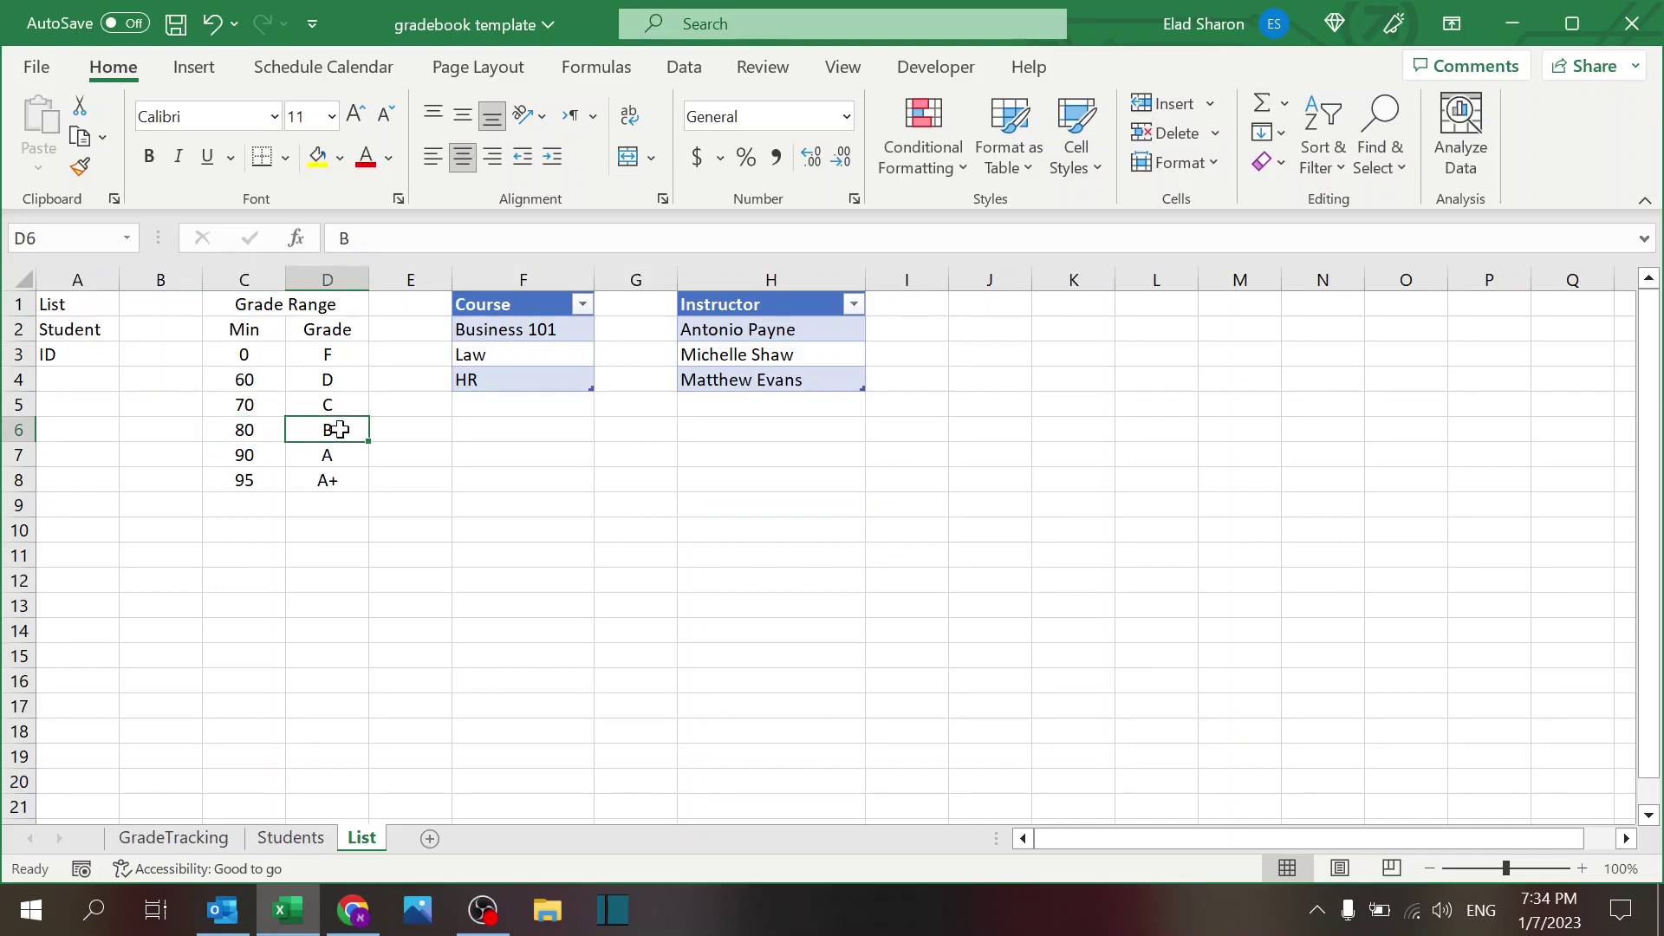
left_click(182, 839)
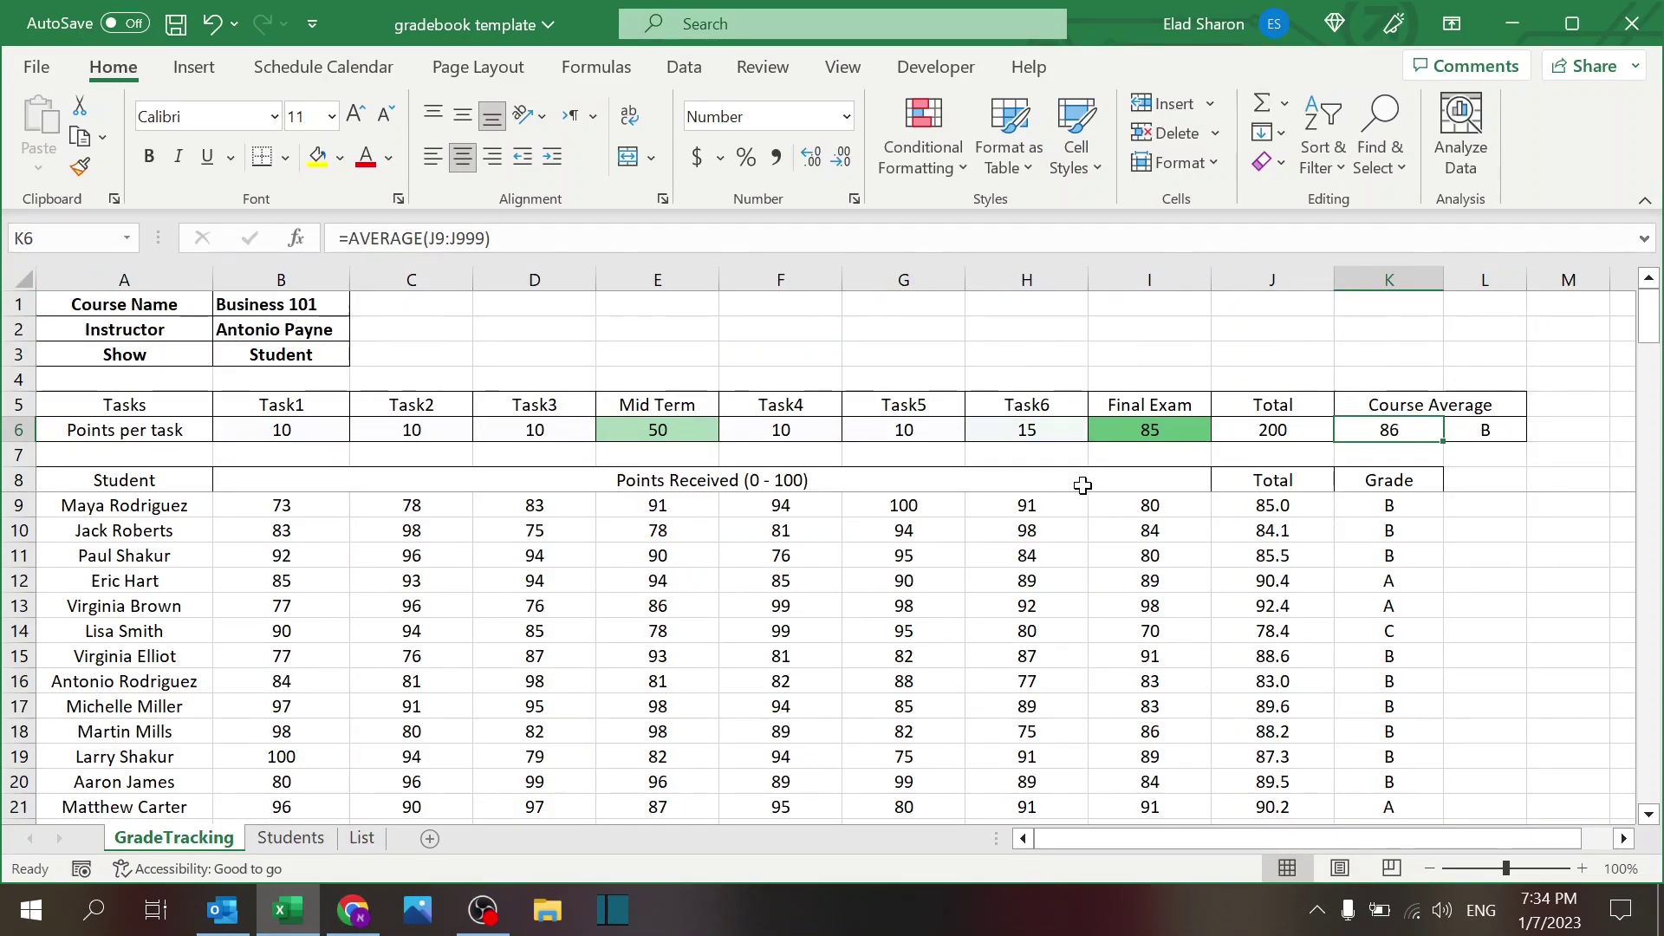
left_click_drag(170, 406, 1446, 429)
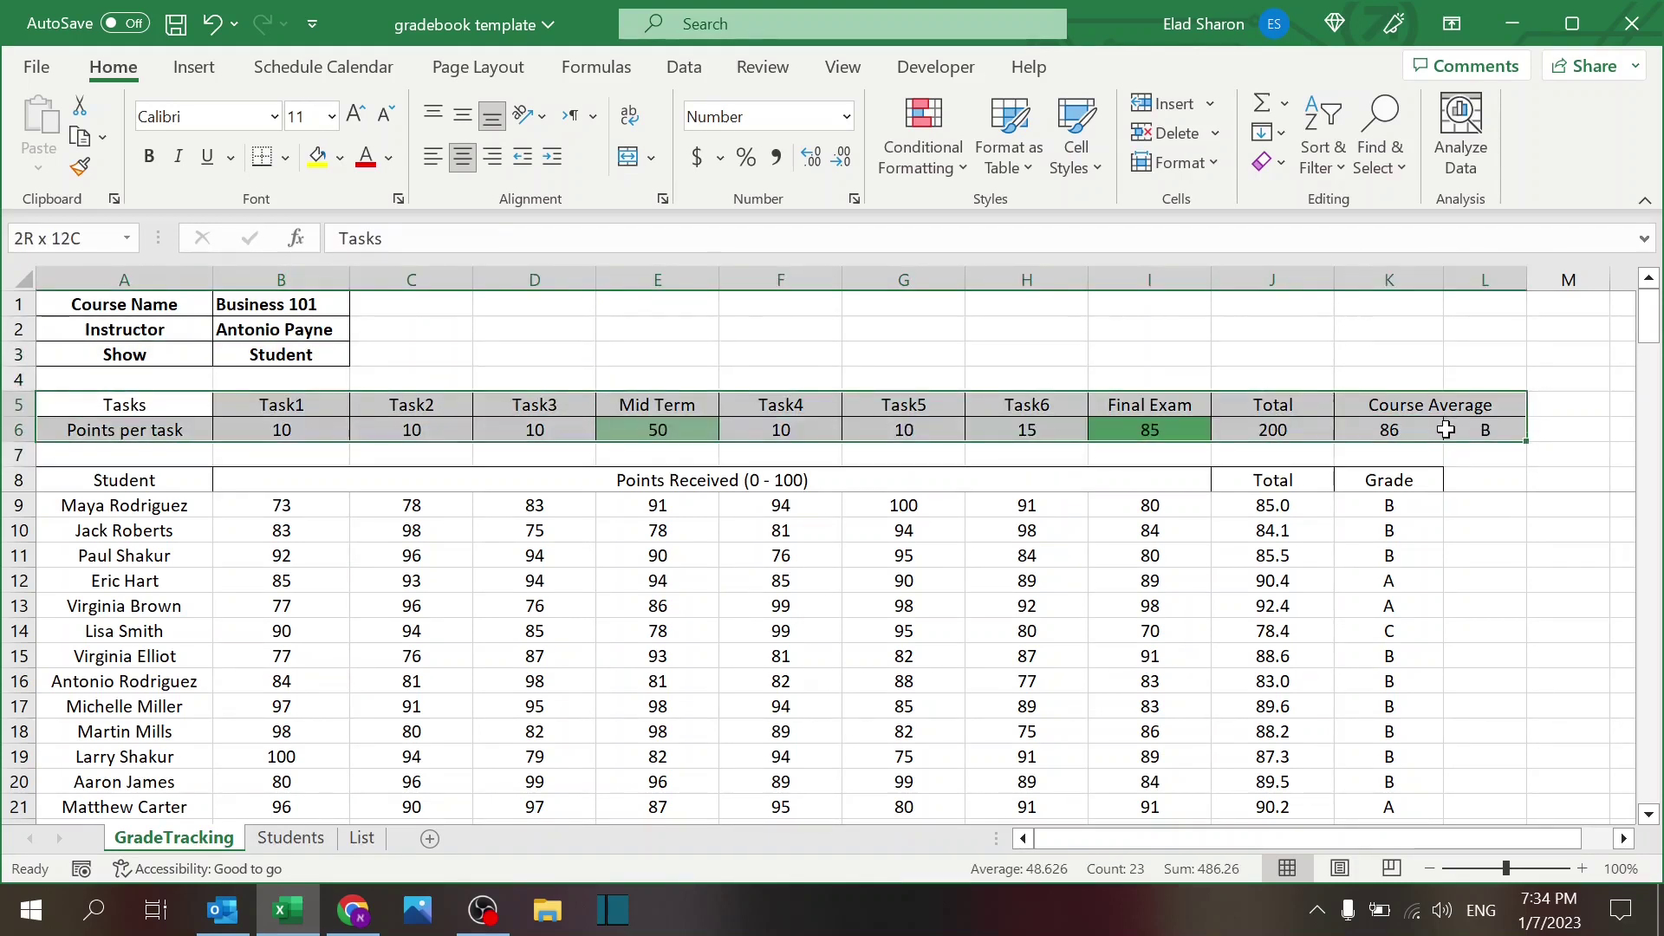
left_click(1475, 530)
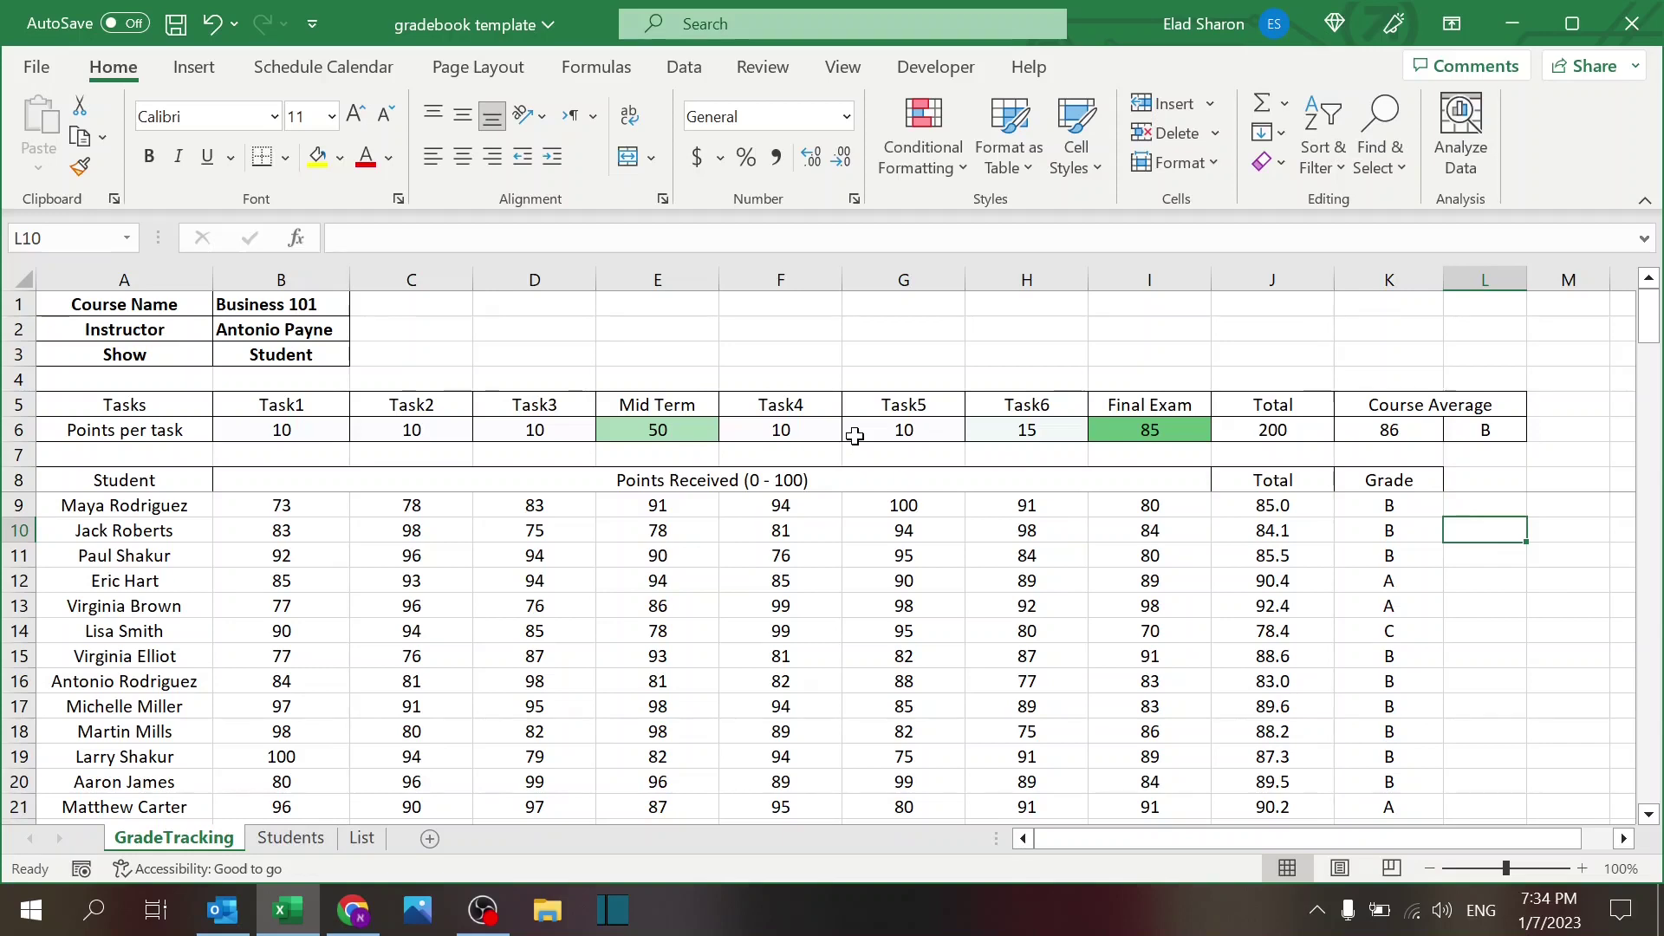
left_click(174, 507)
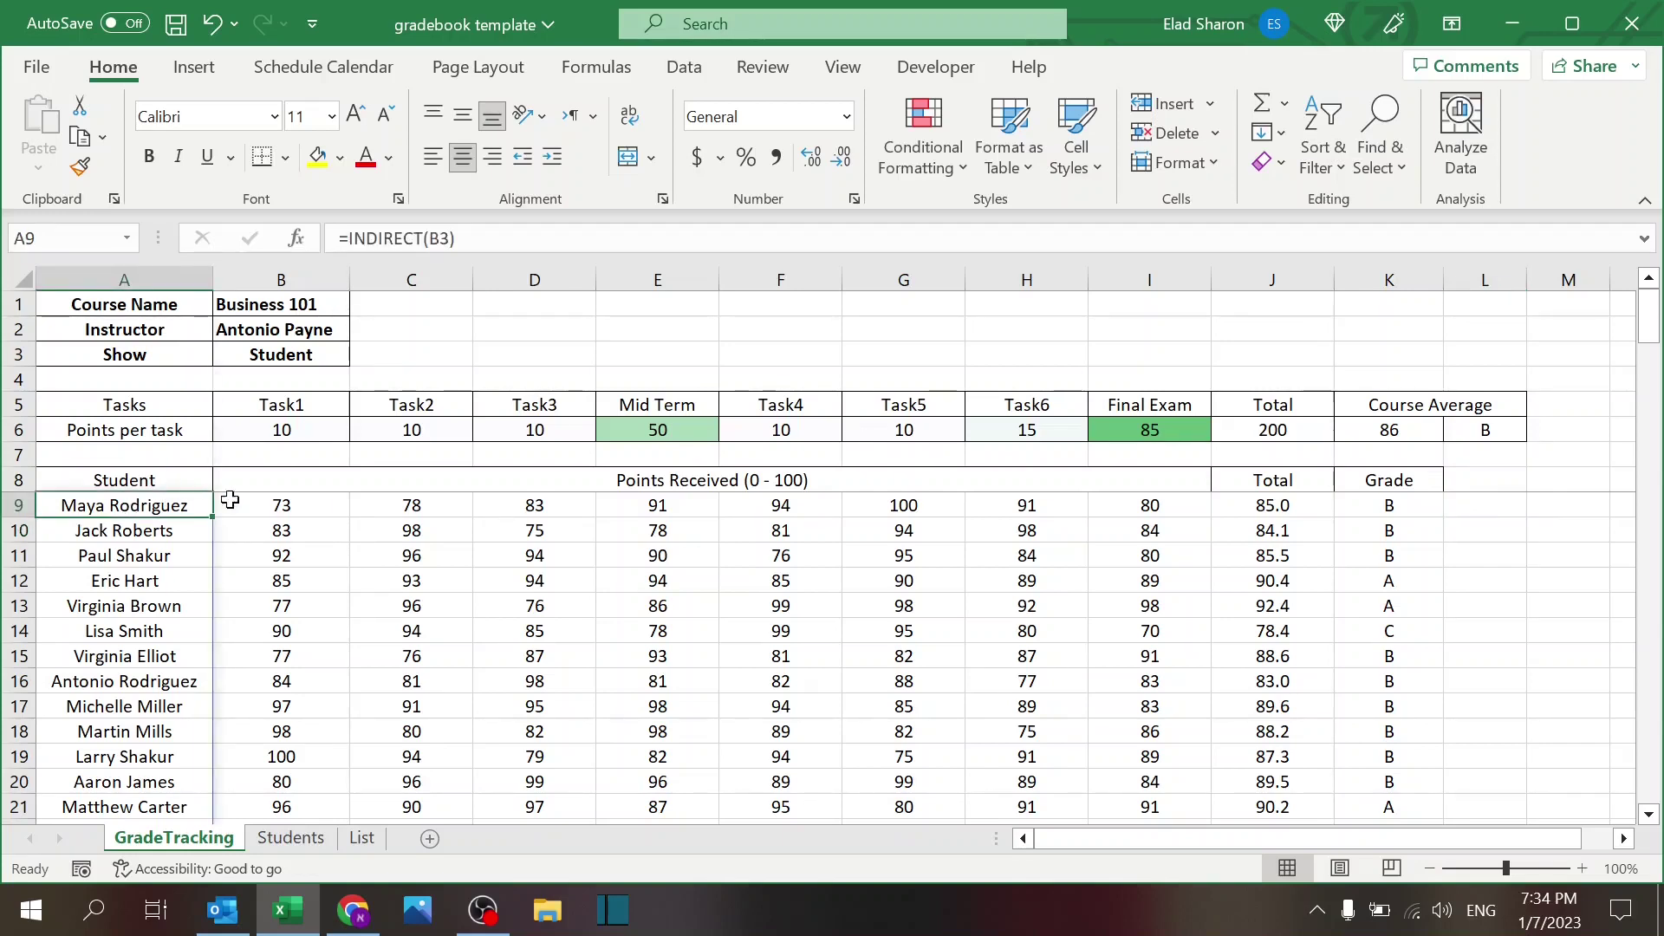
left_click(232, 503)
left_click(355, 505)
left_click(336, 496)
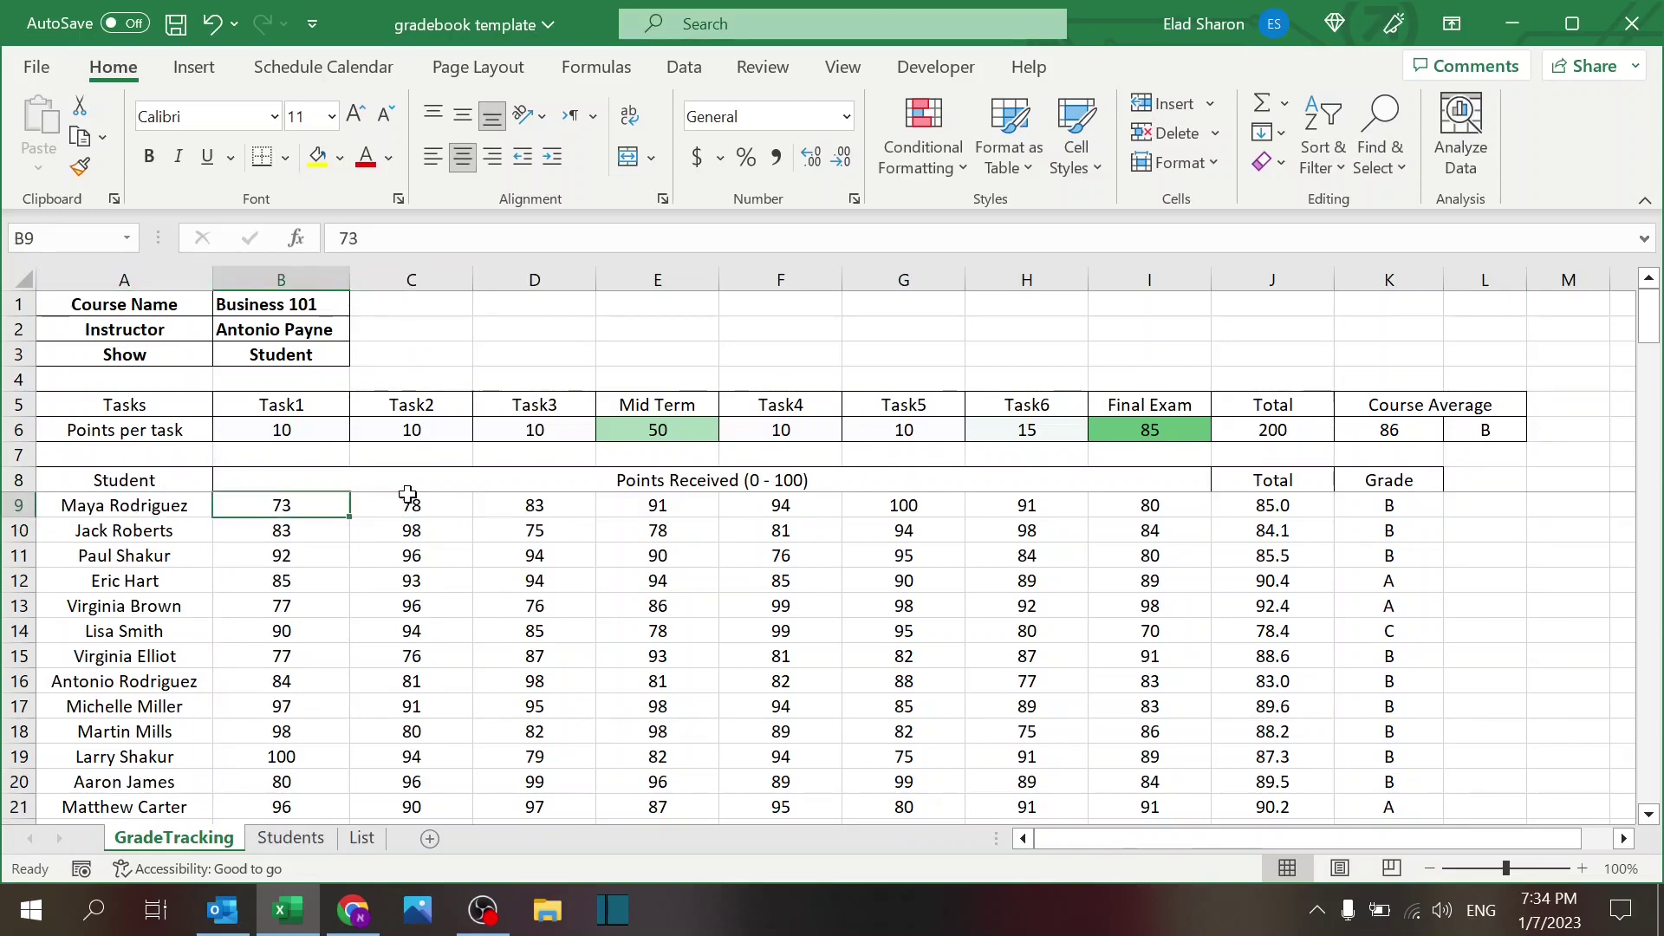
left_click(409, 497)
left_click(496, 500)
left_click(449, 503)
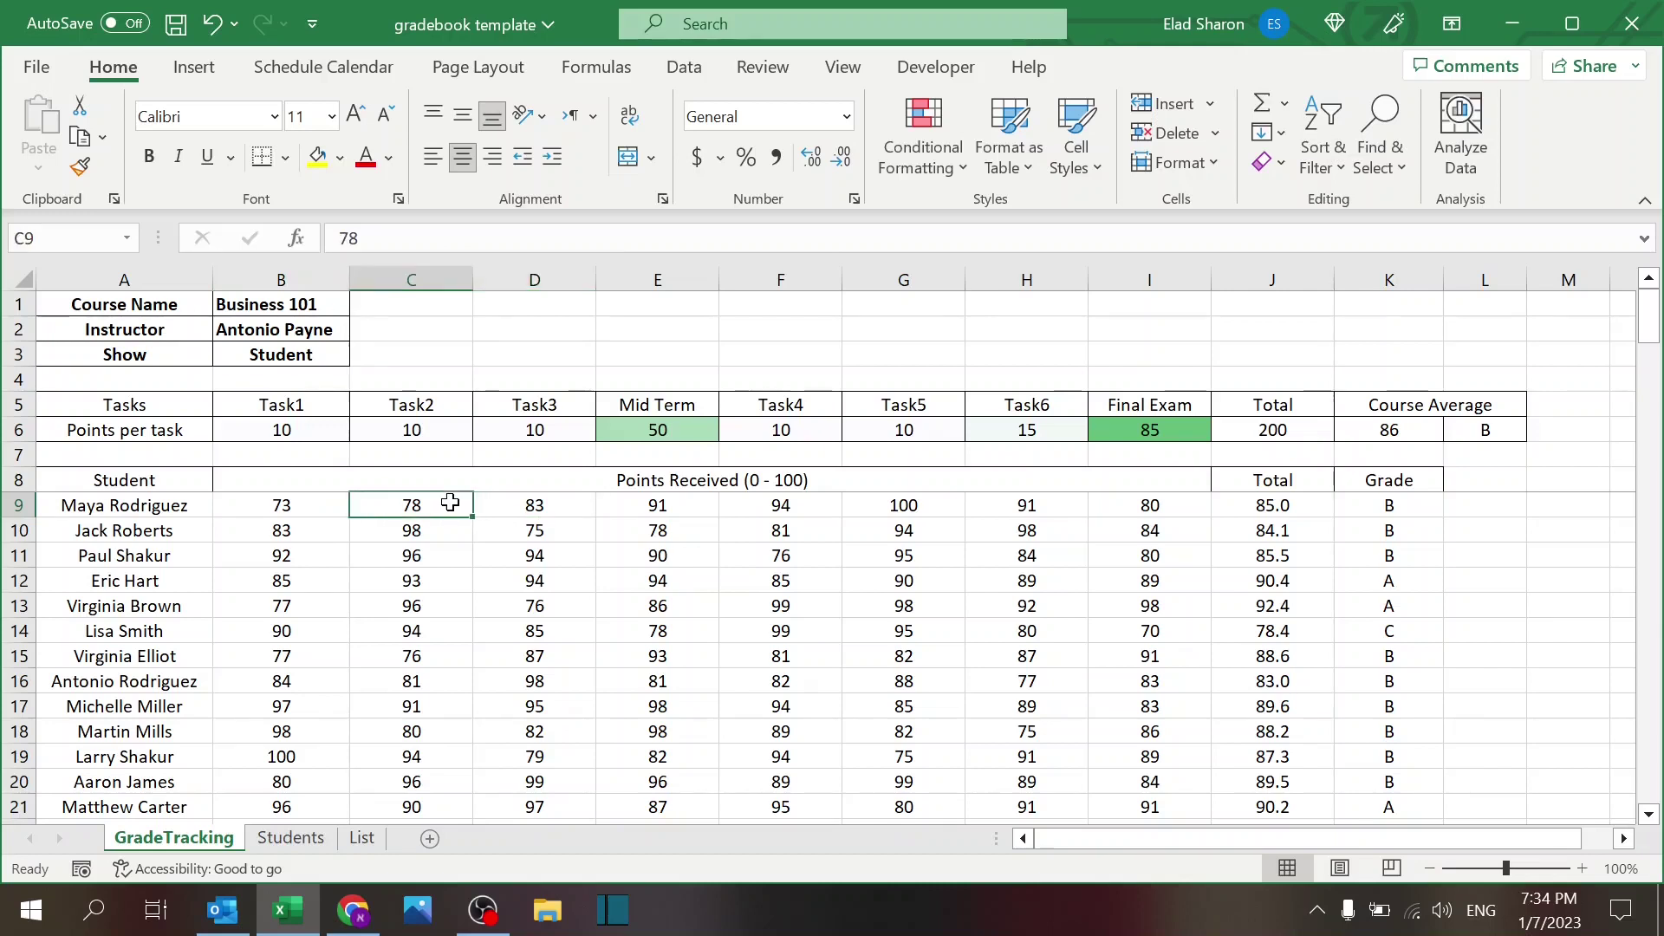
key("Delete")
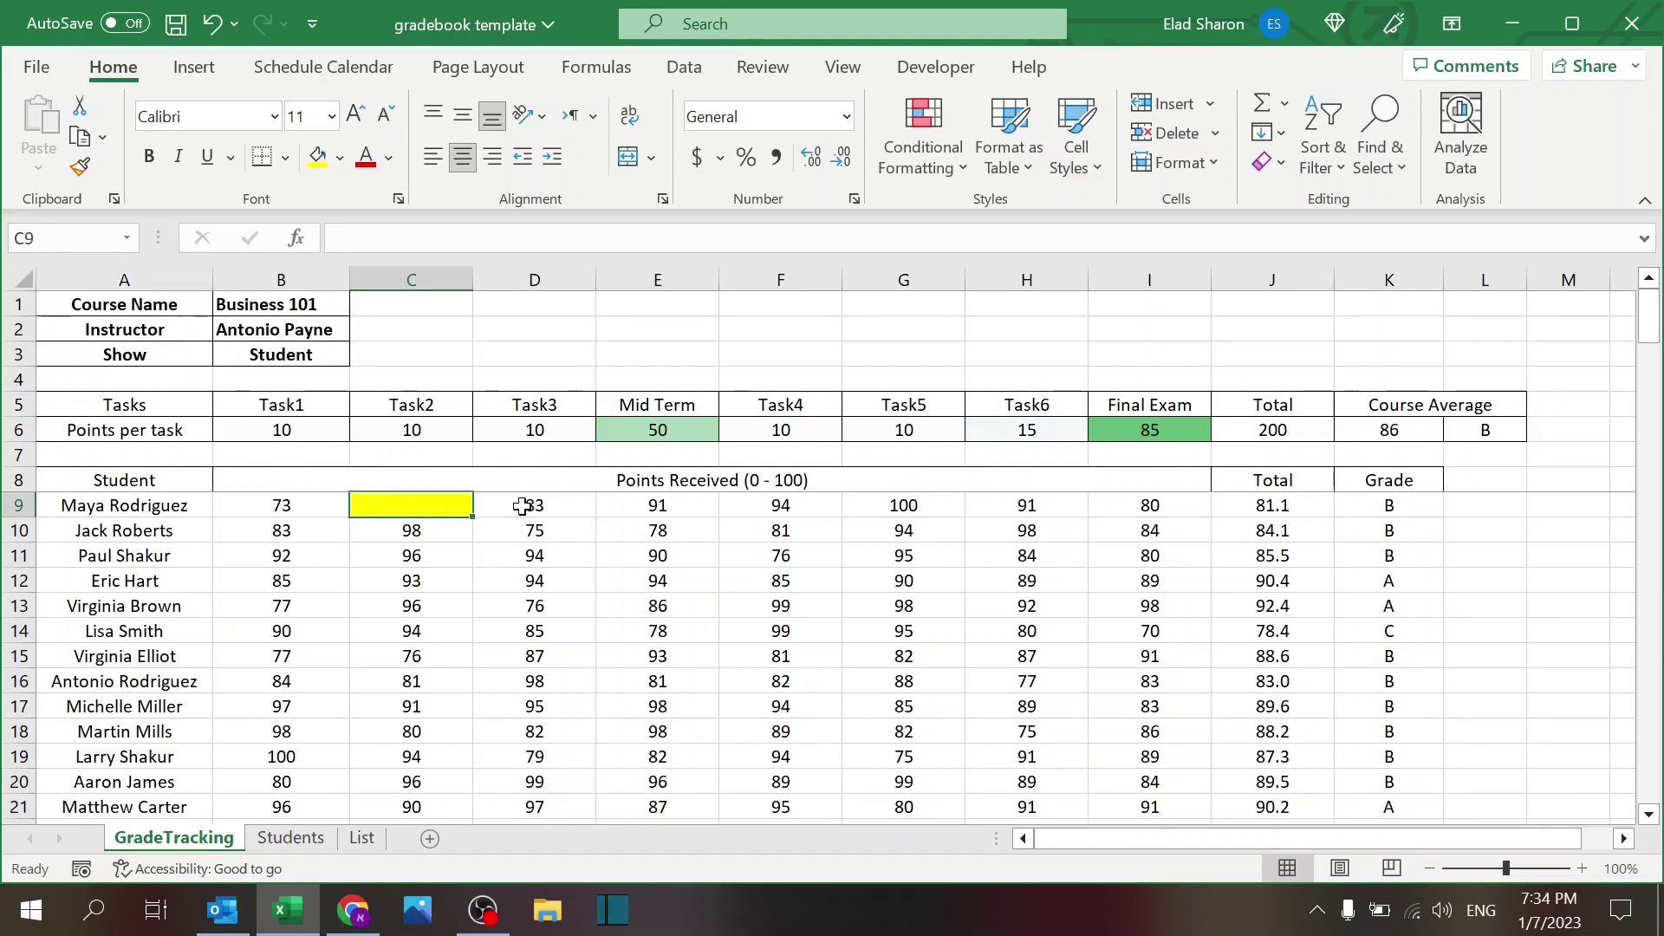
key("ctrl+z")
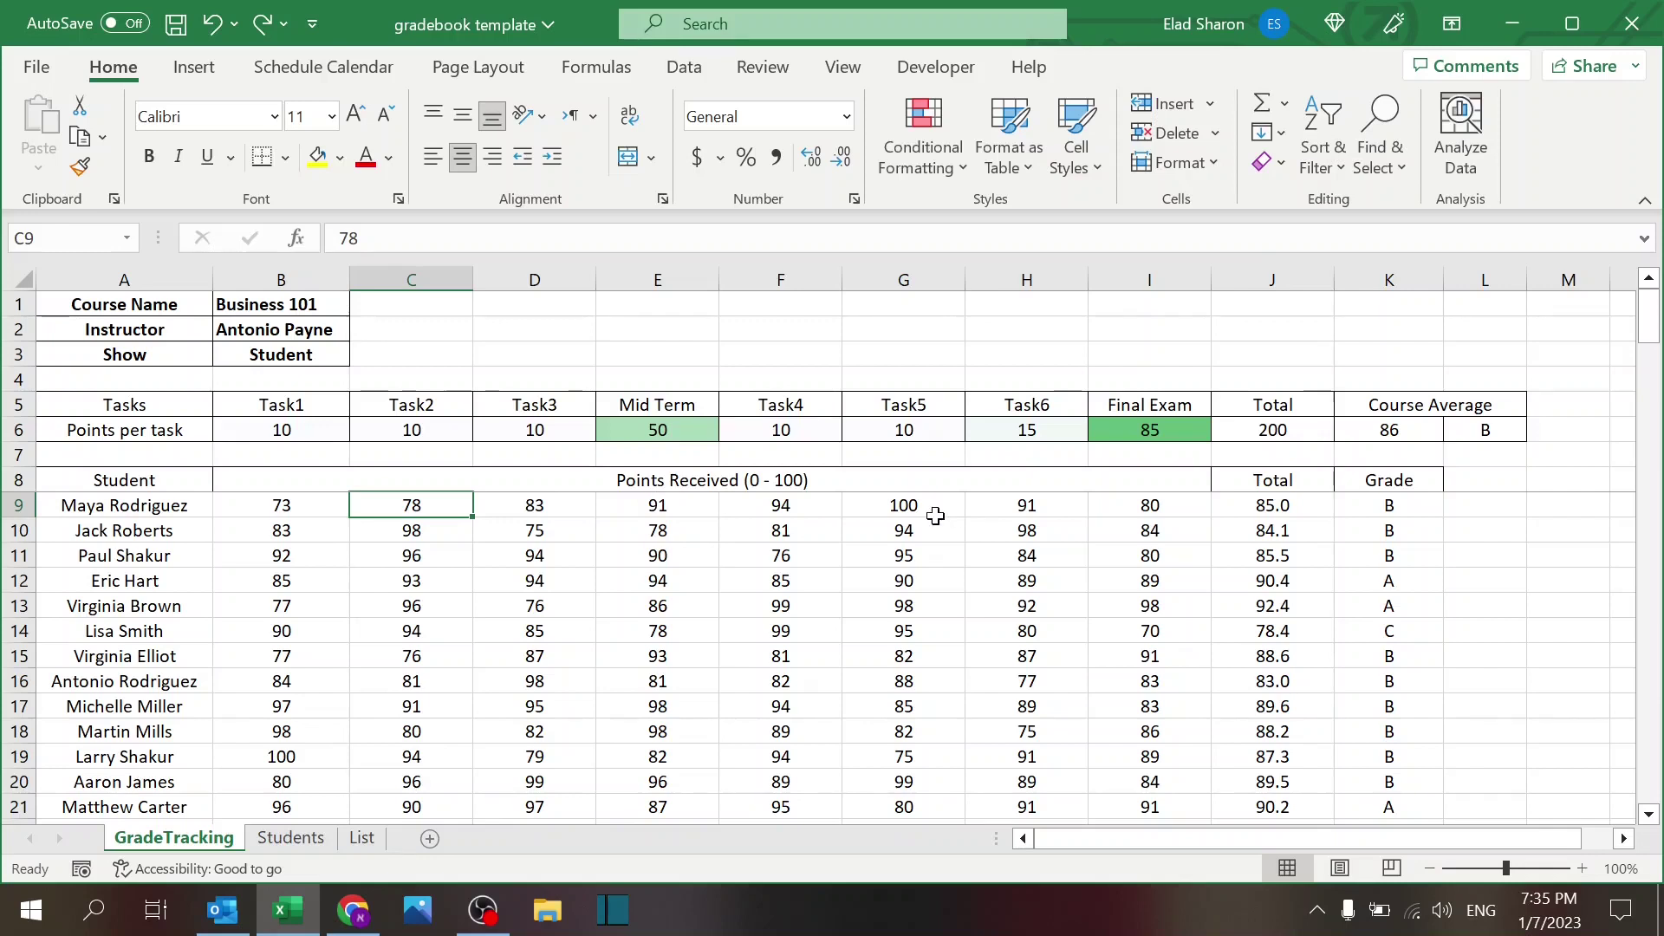
left_click(1295, 502)
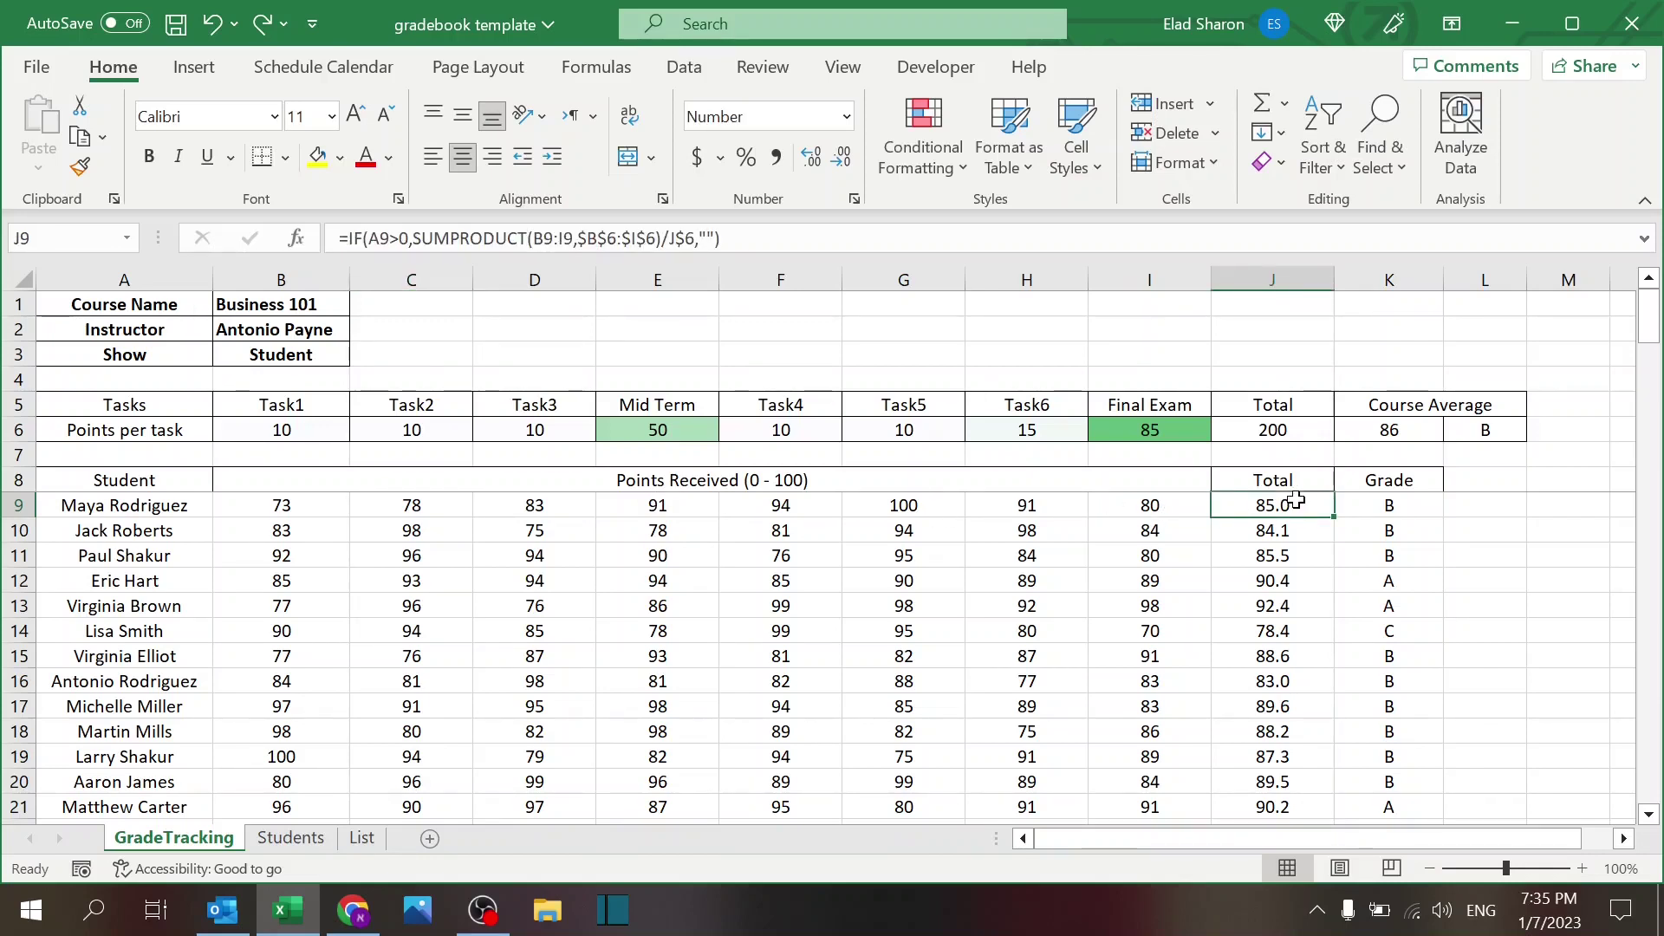
key("F2")
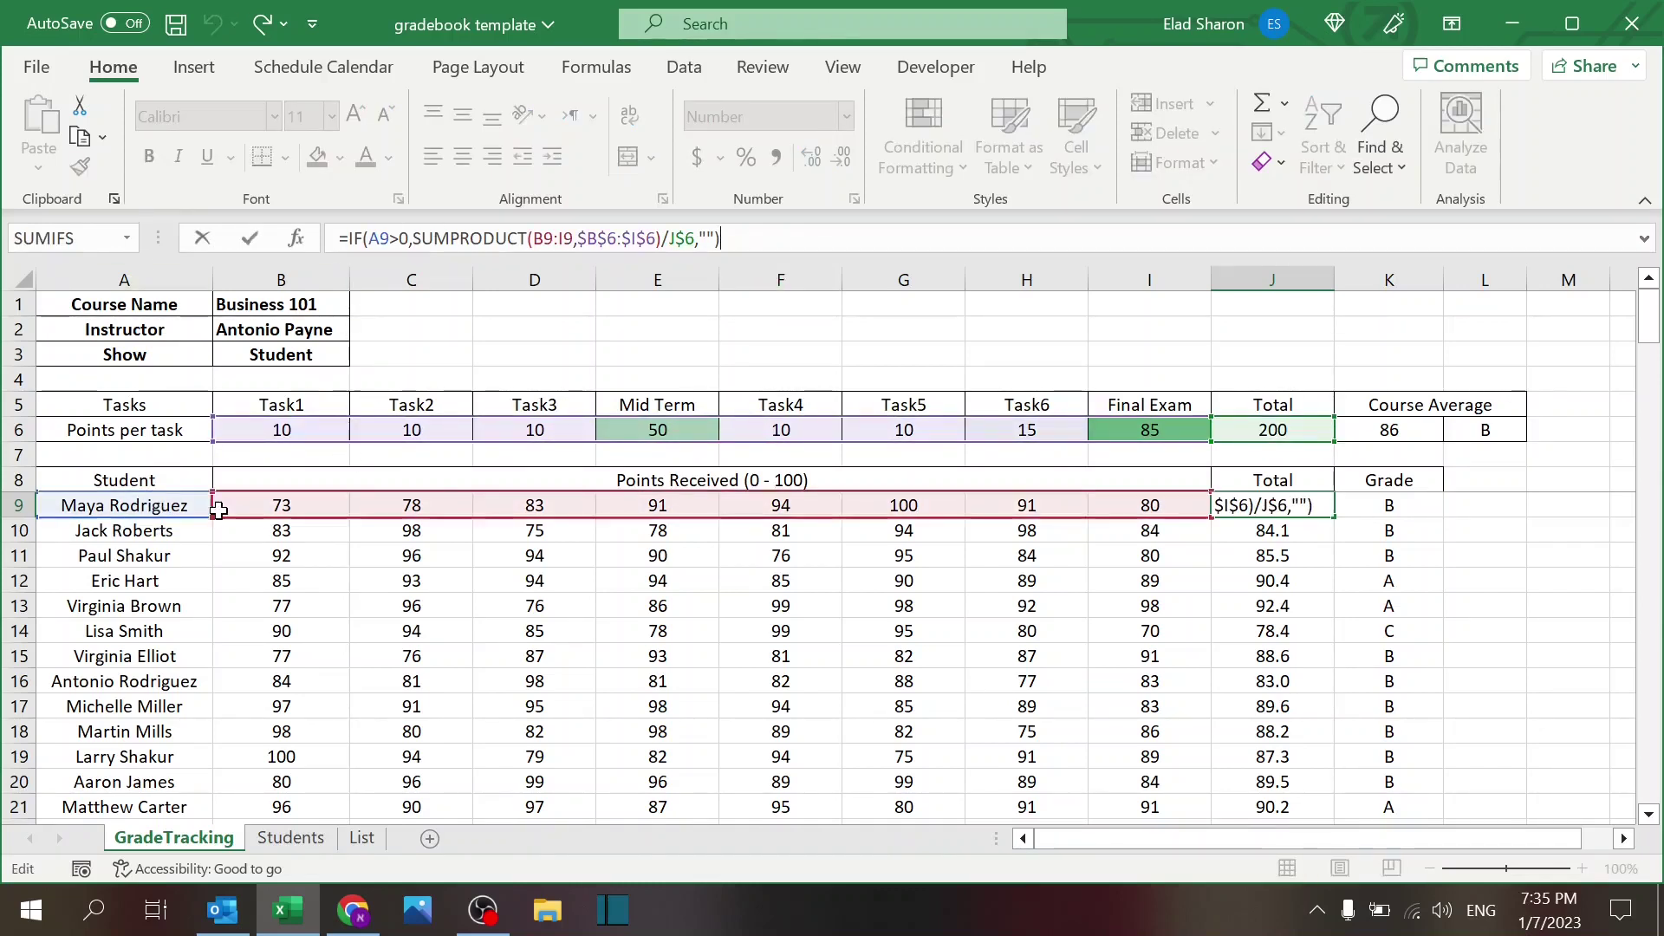
key("Escape")
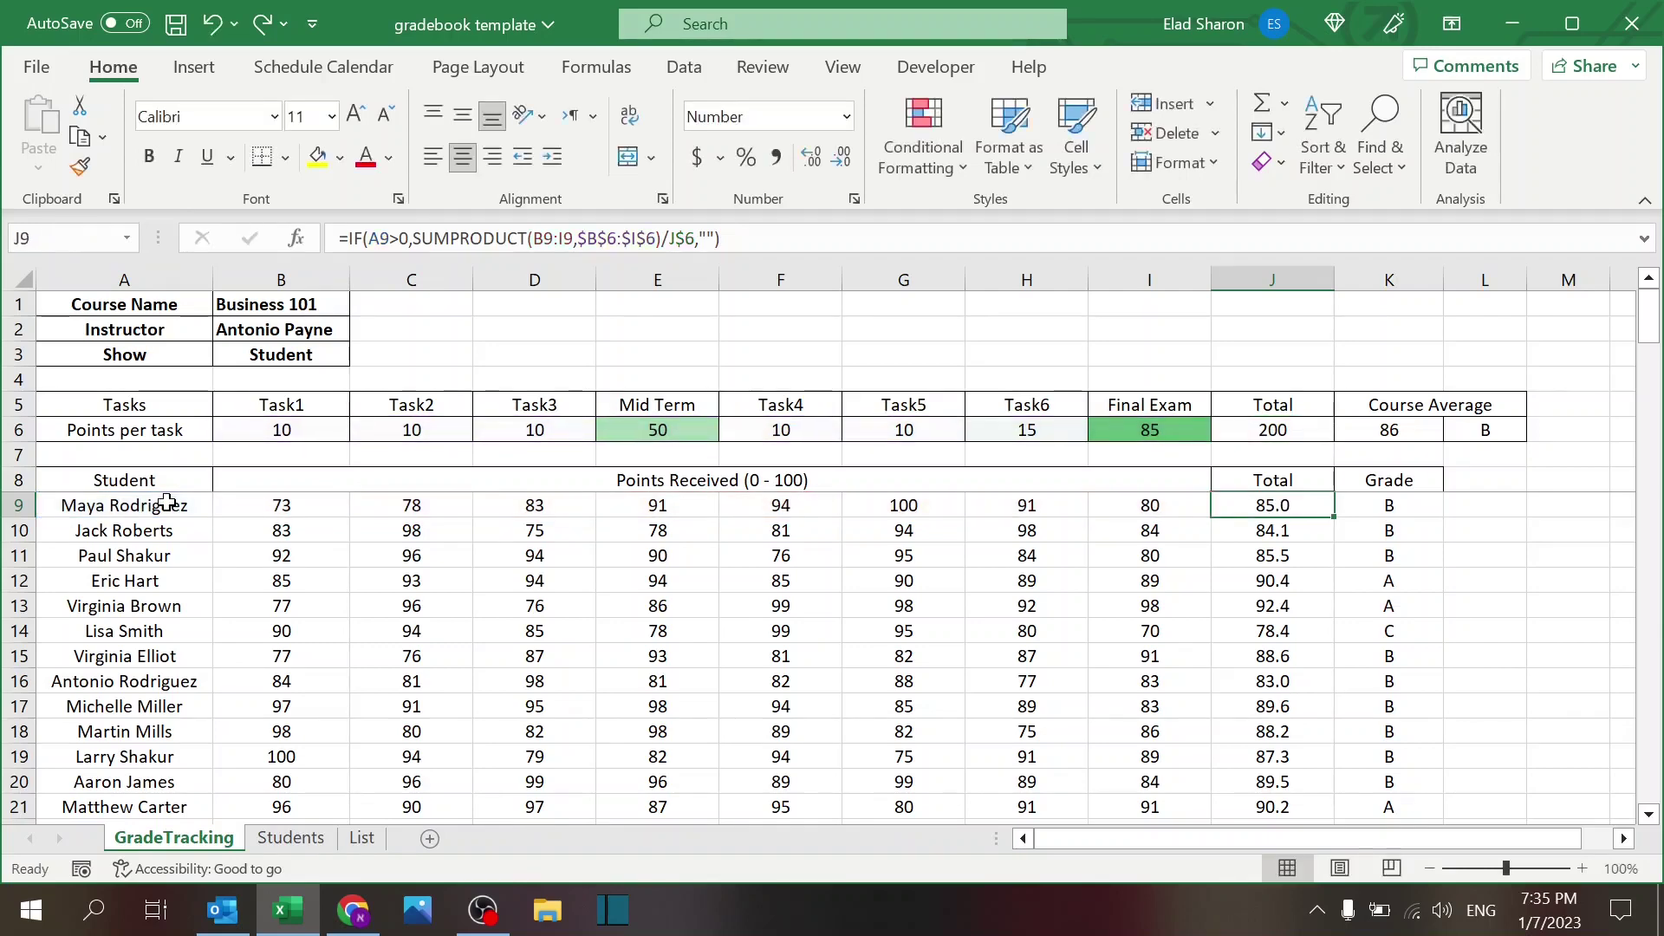
left_click(1281, 665)
scroll(1281, 665, "down", 10)
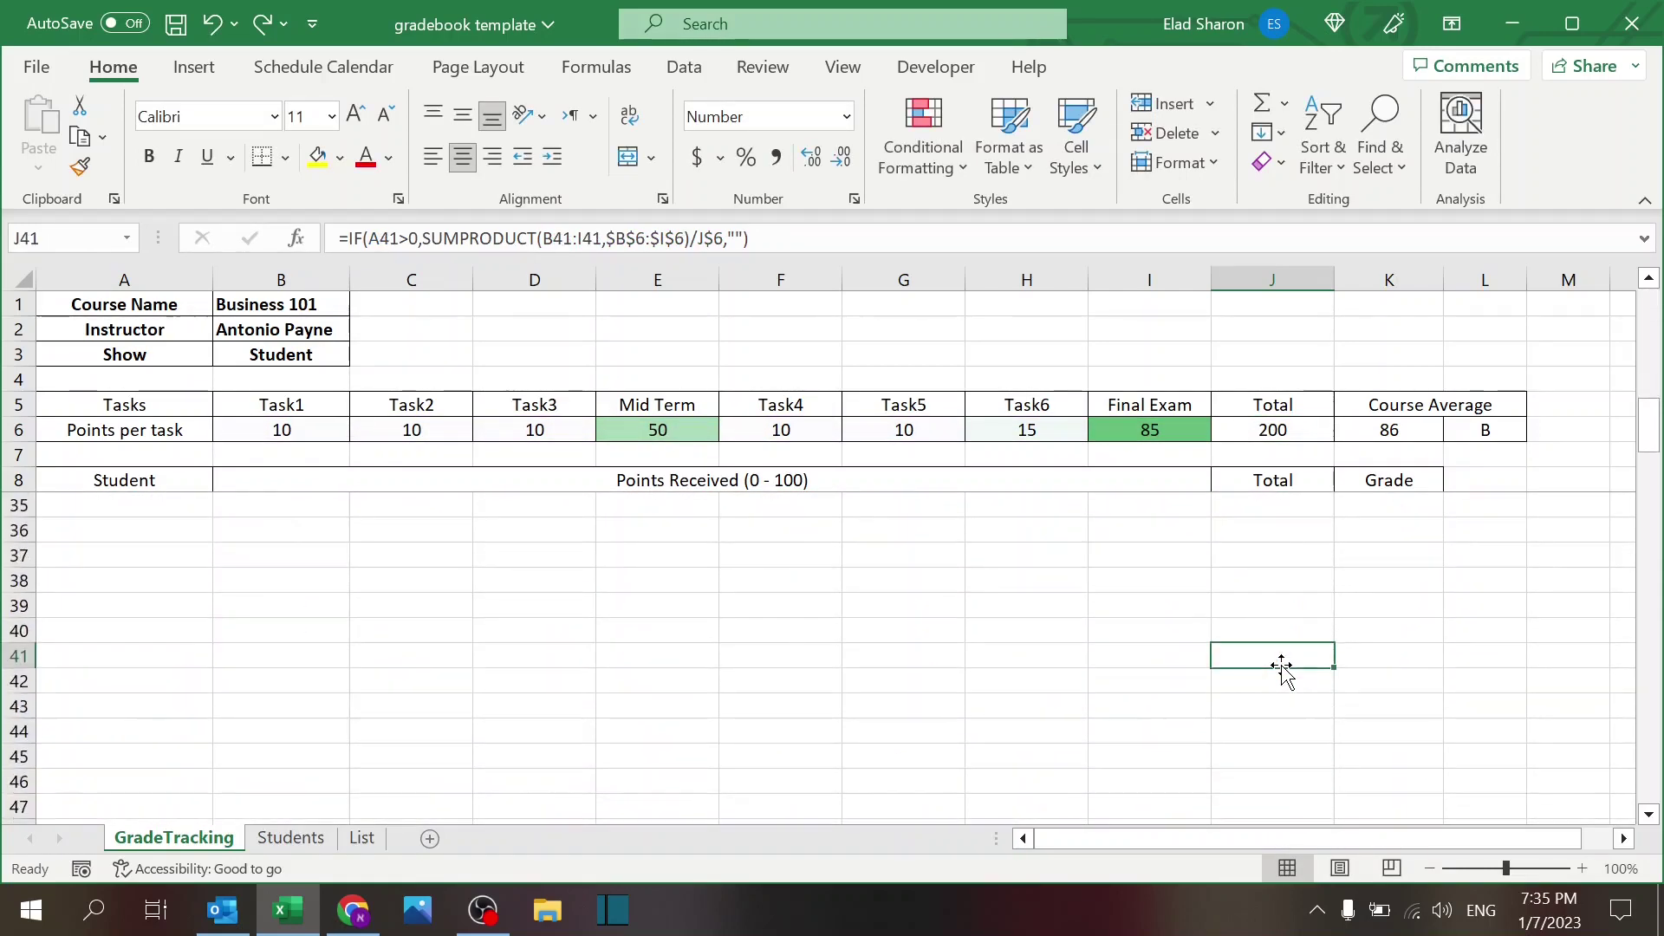
scroll(1283, 669, "up", 9)
scroll(1285, 675, "up", 1)
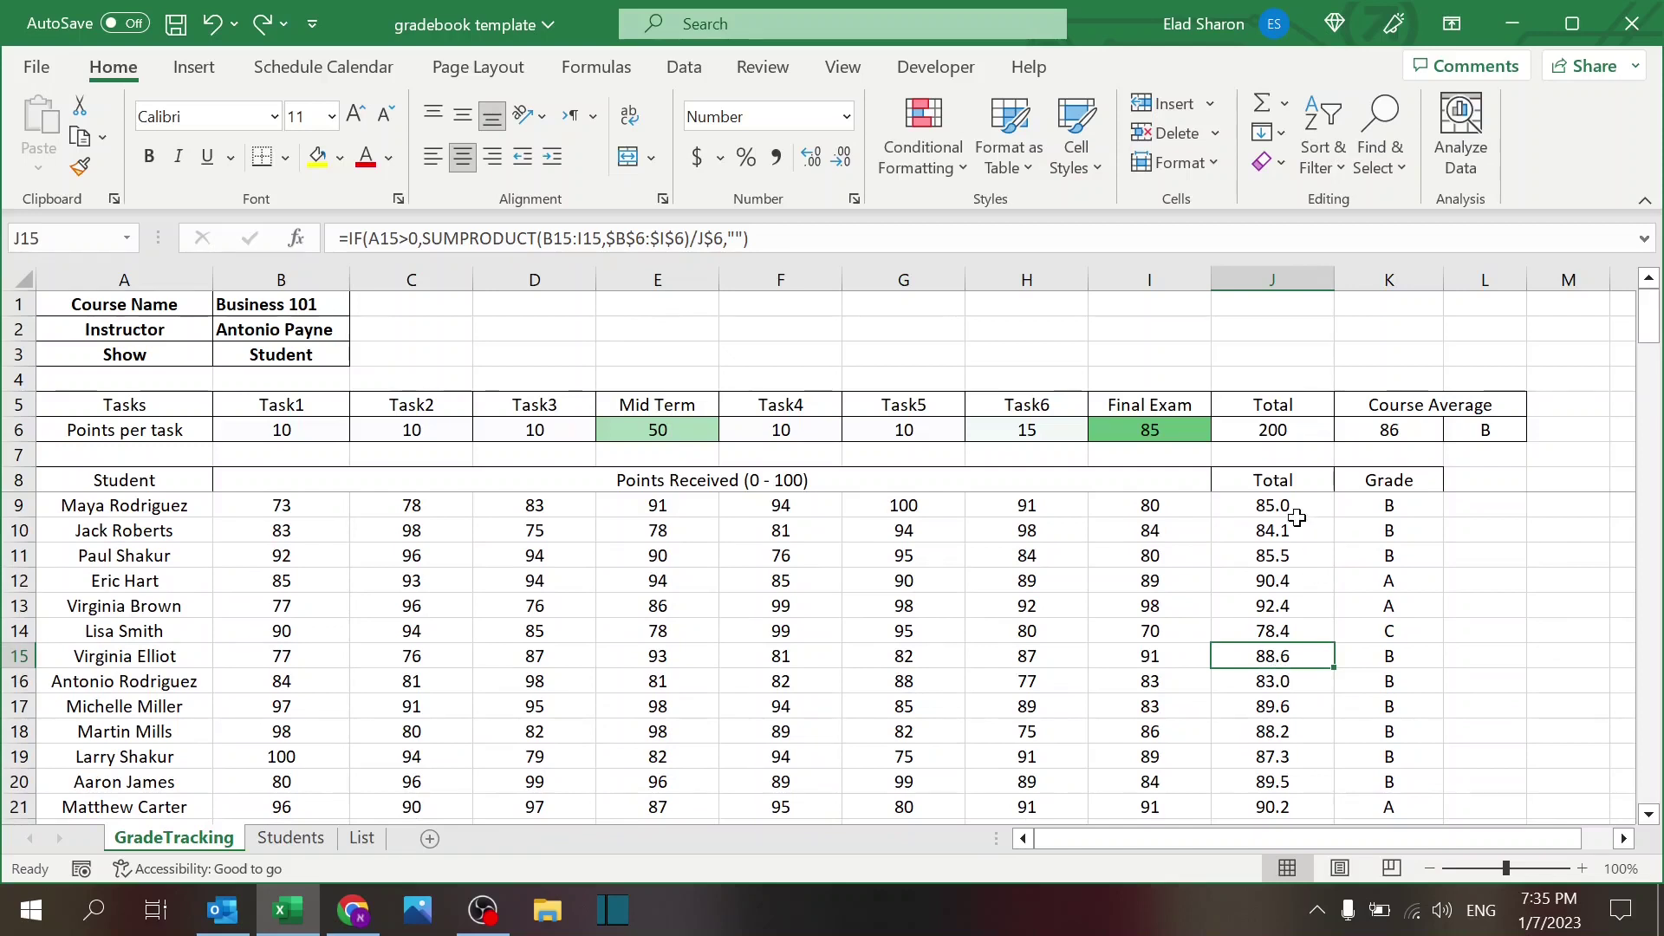
left_click(1293, 509)
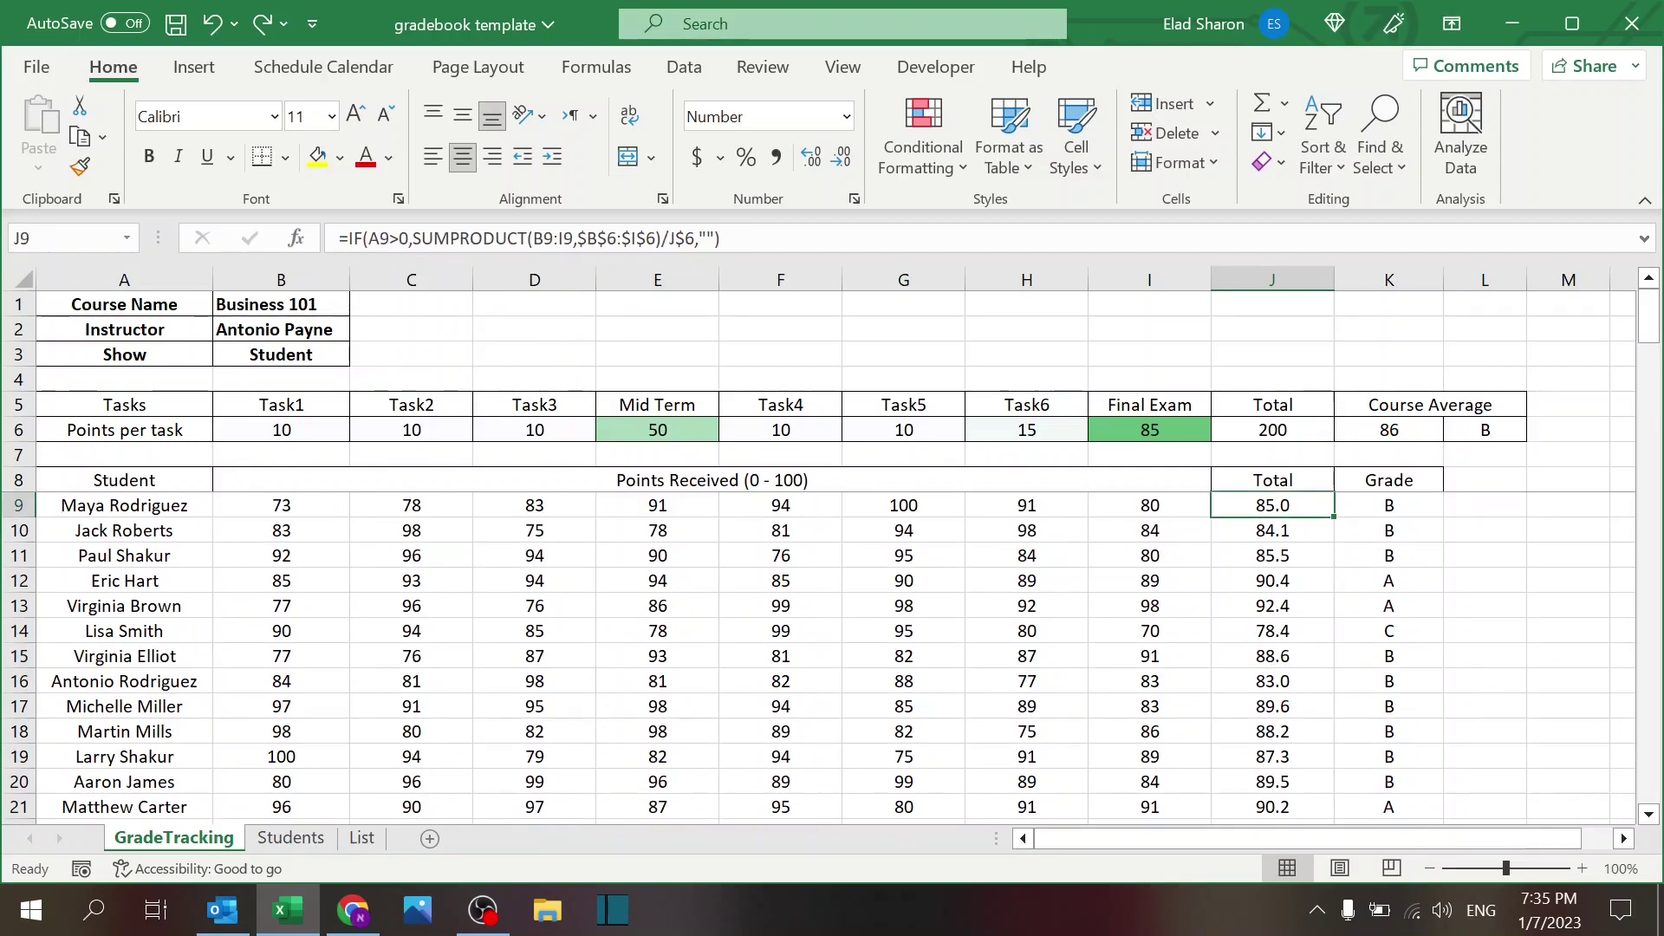
left_click(711, 239)
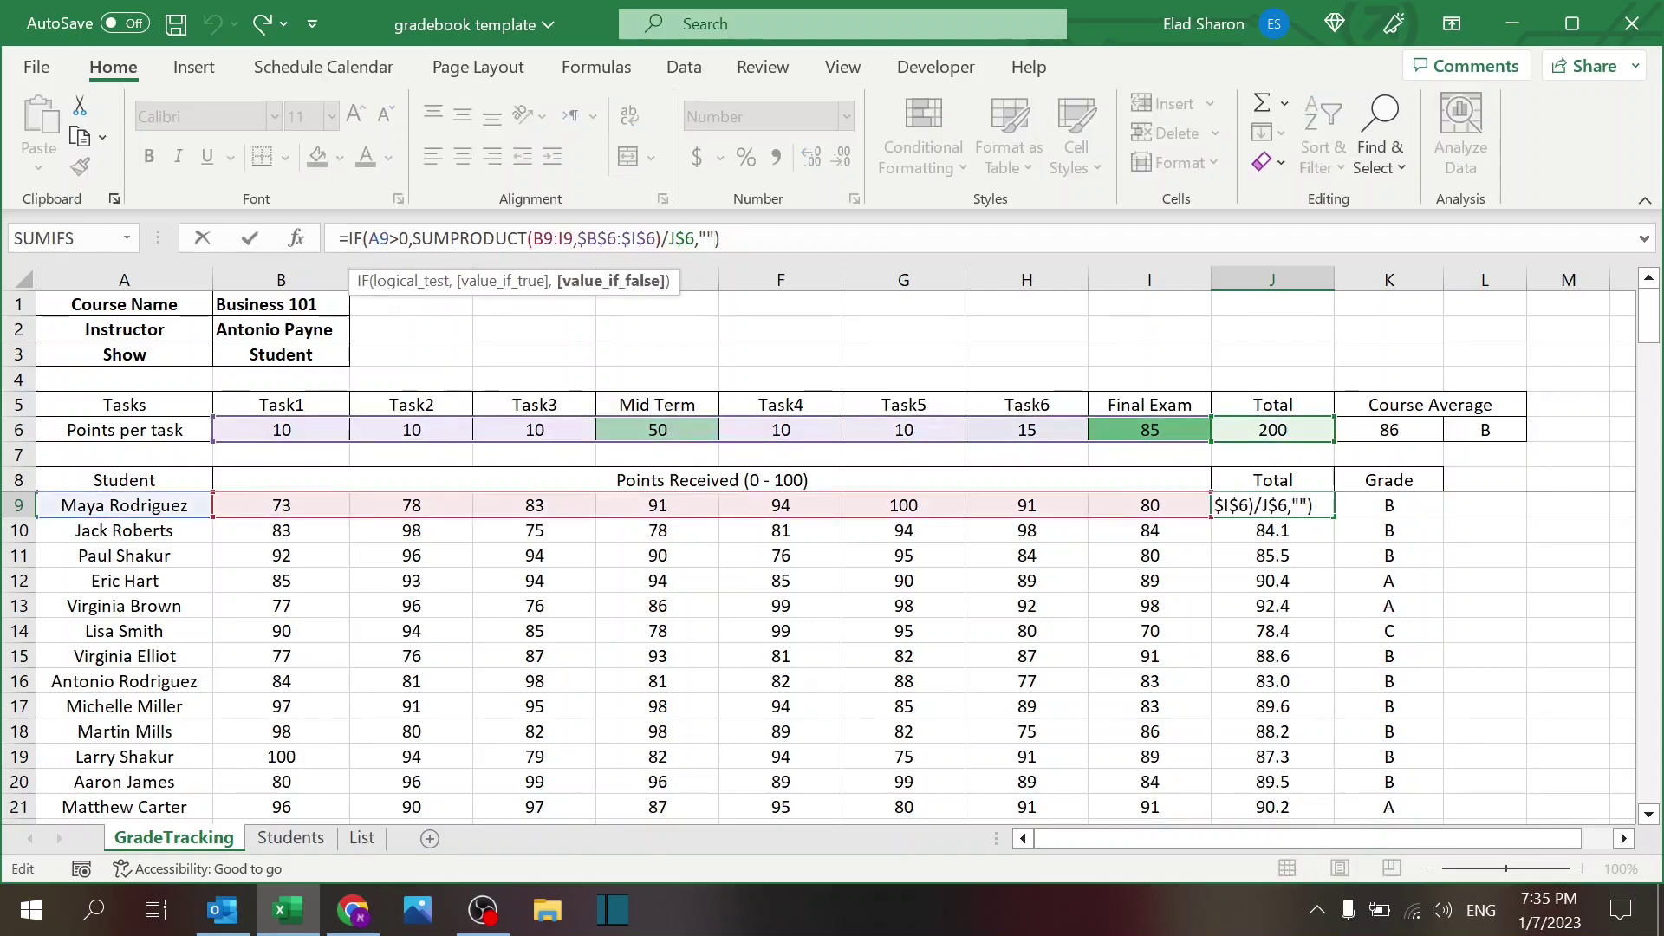
key("Escape")
key("ctrl+Down")
key("Up")
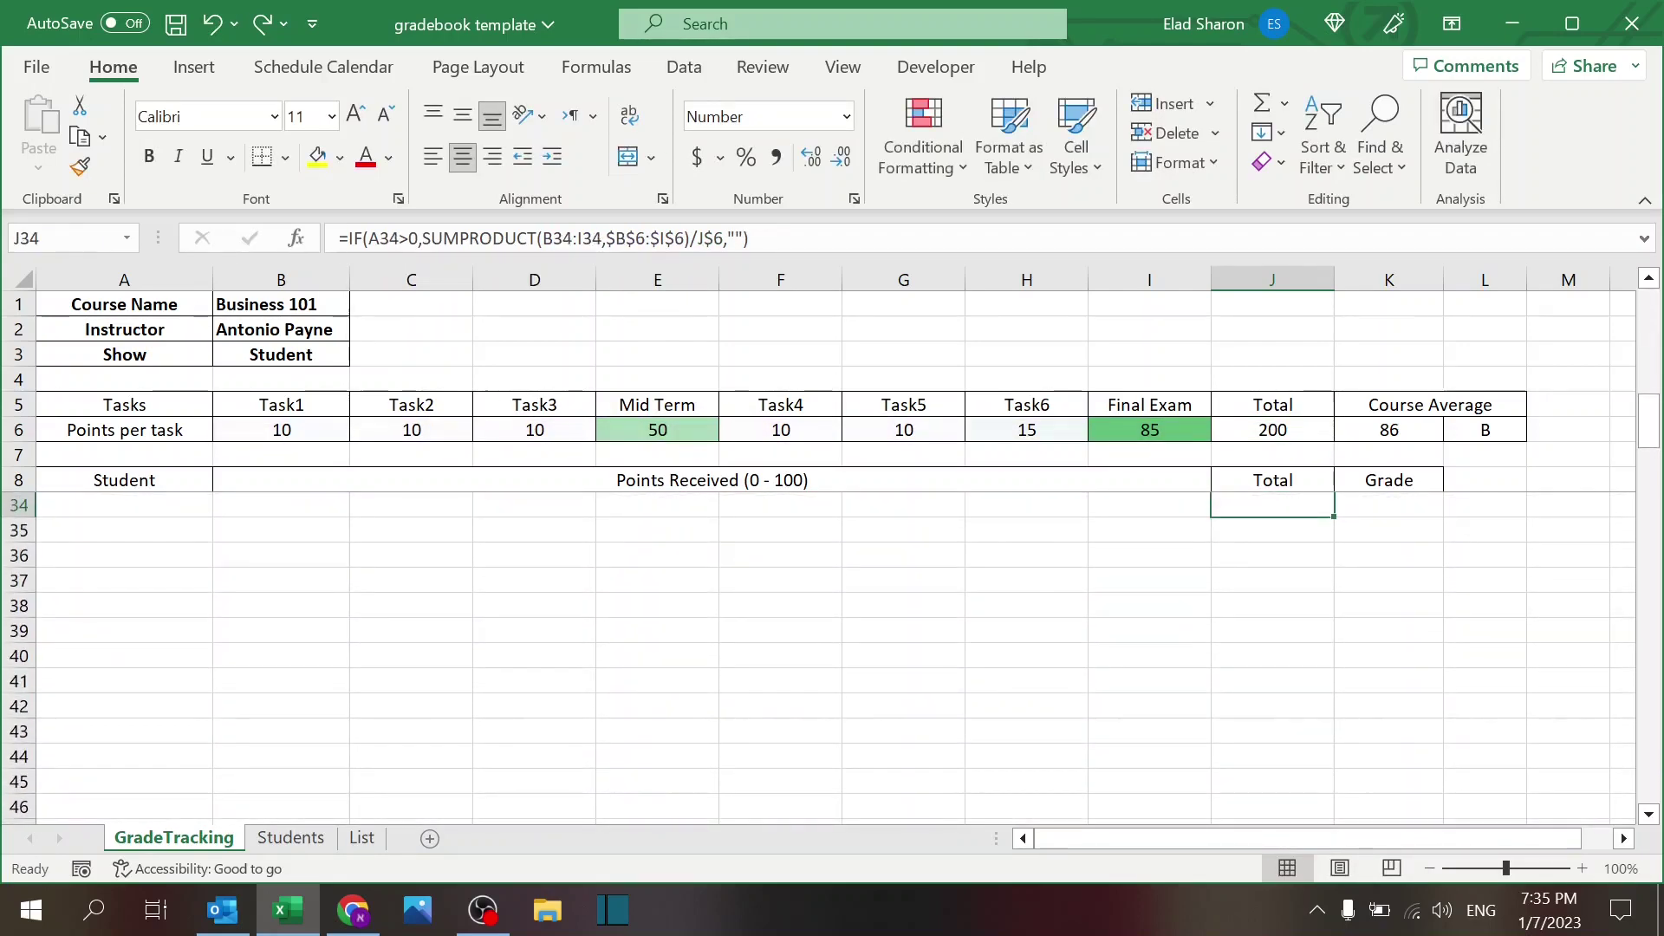
left_click(1285, 534)
scroll(1287, 537, "up", 8)
left_click(1287, 537)
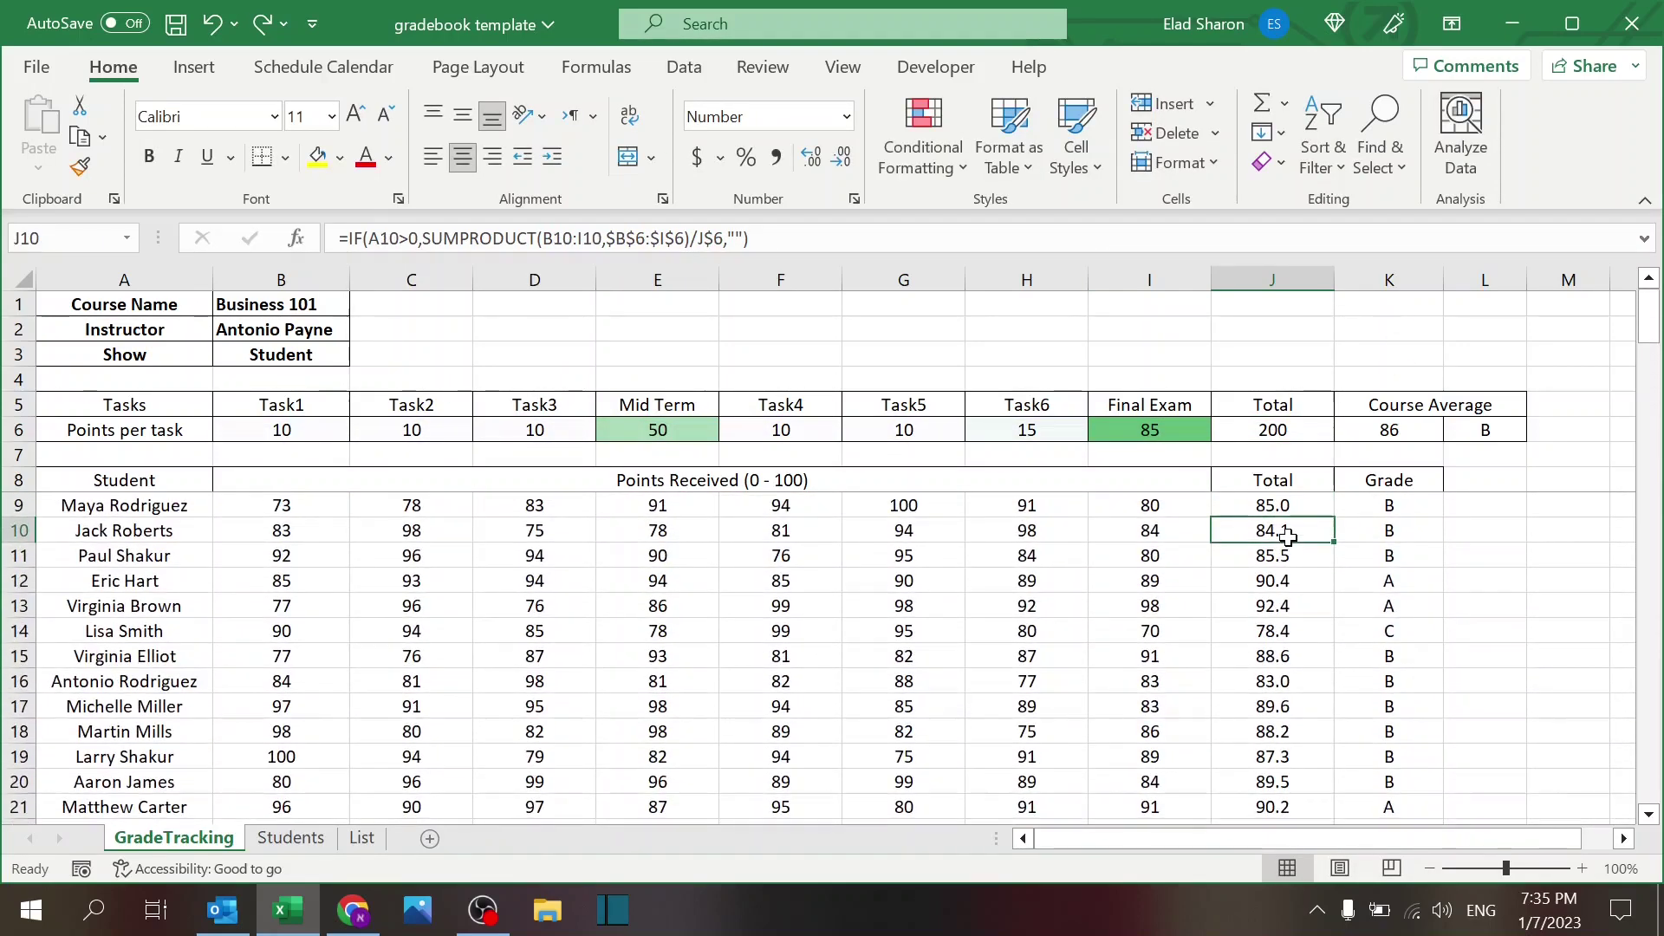
left_click(1290, 510)
left_click(433, 239)
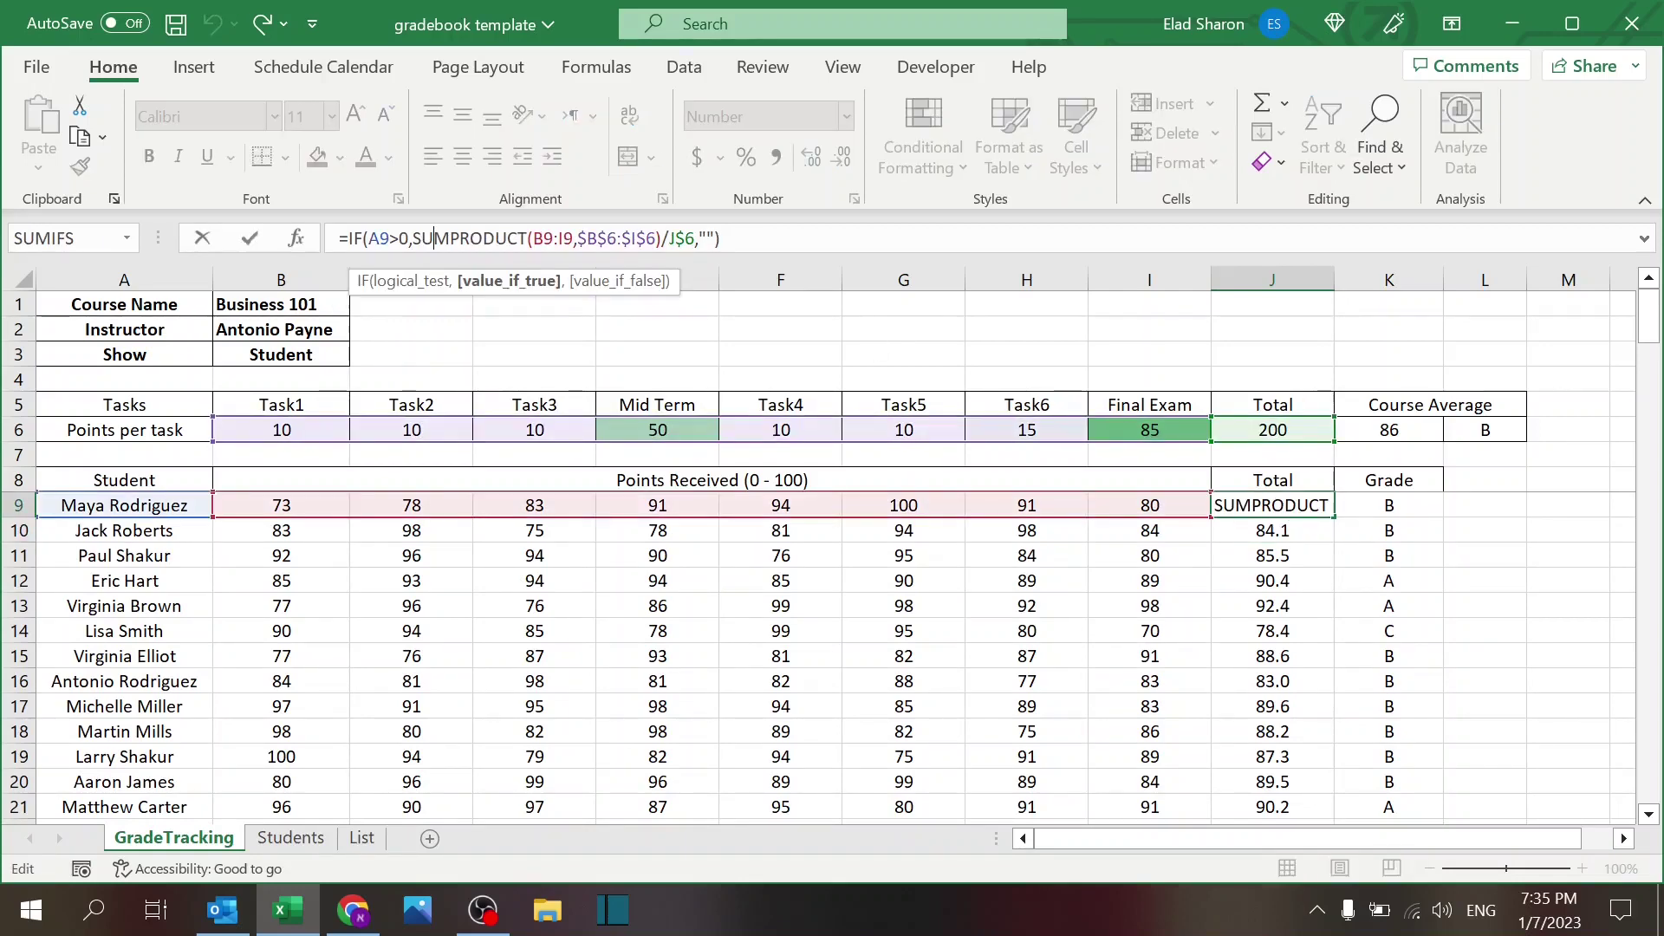
left_click(554, 238)
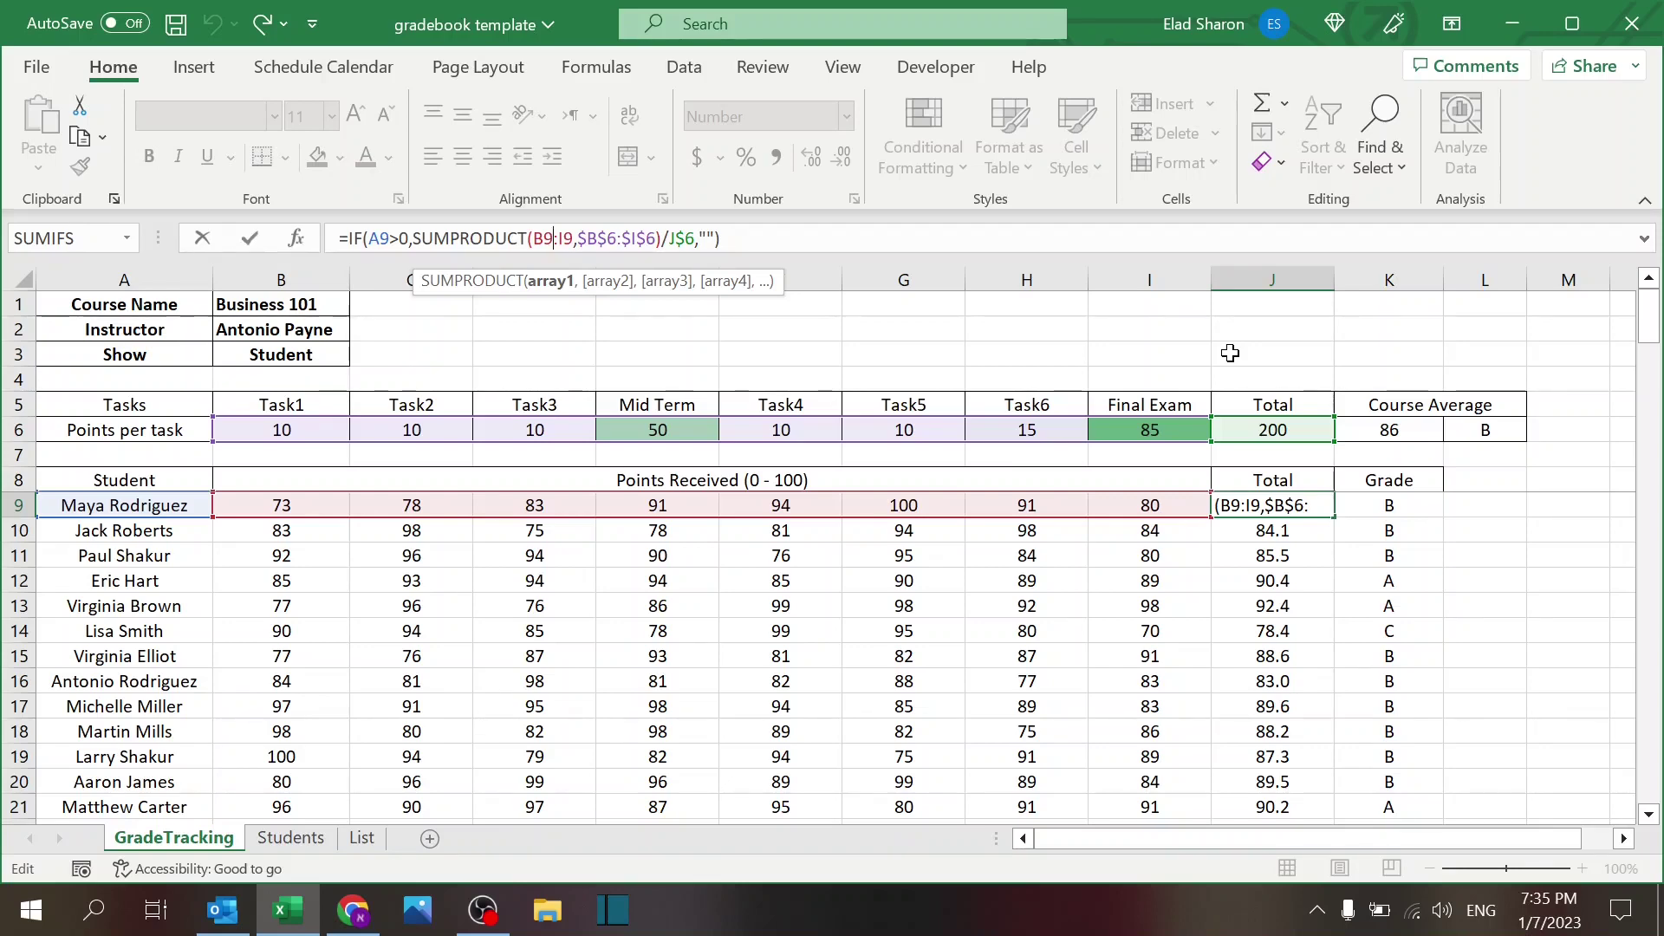
key("Escape")
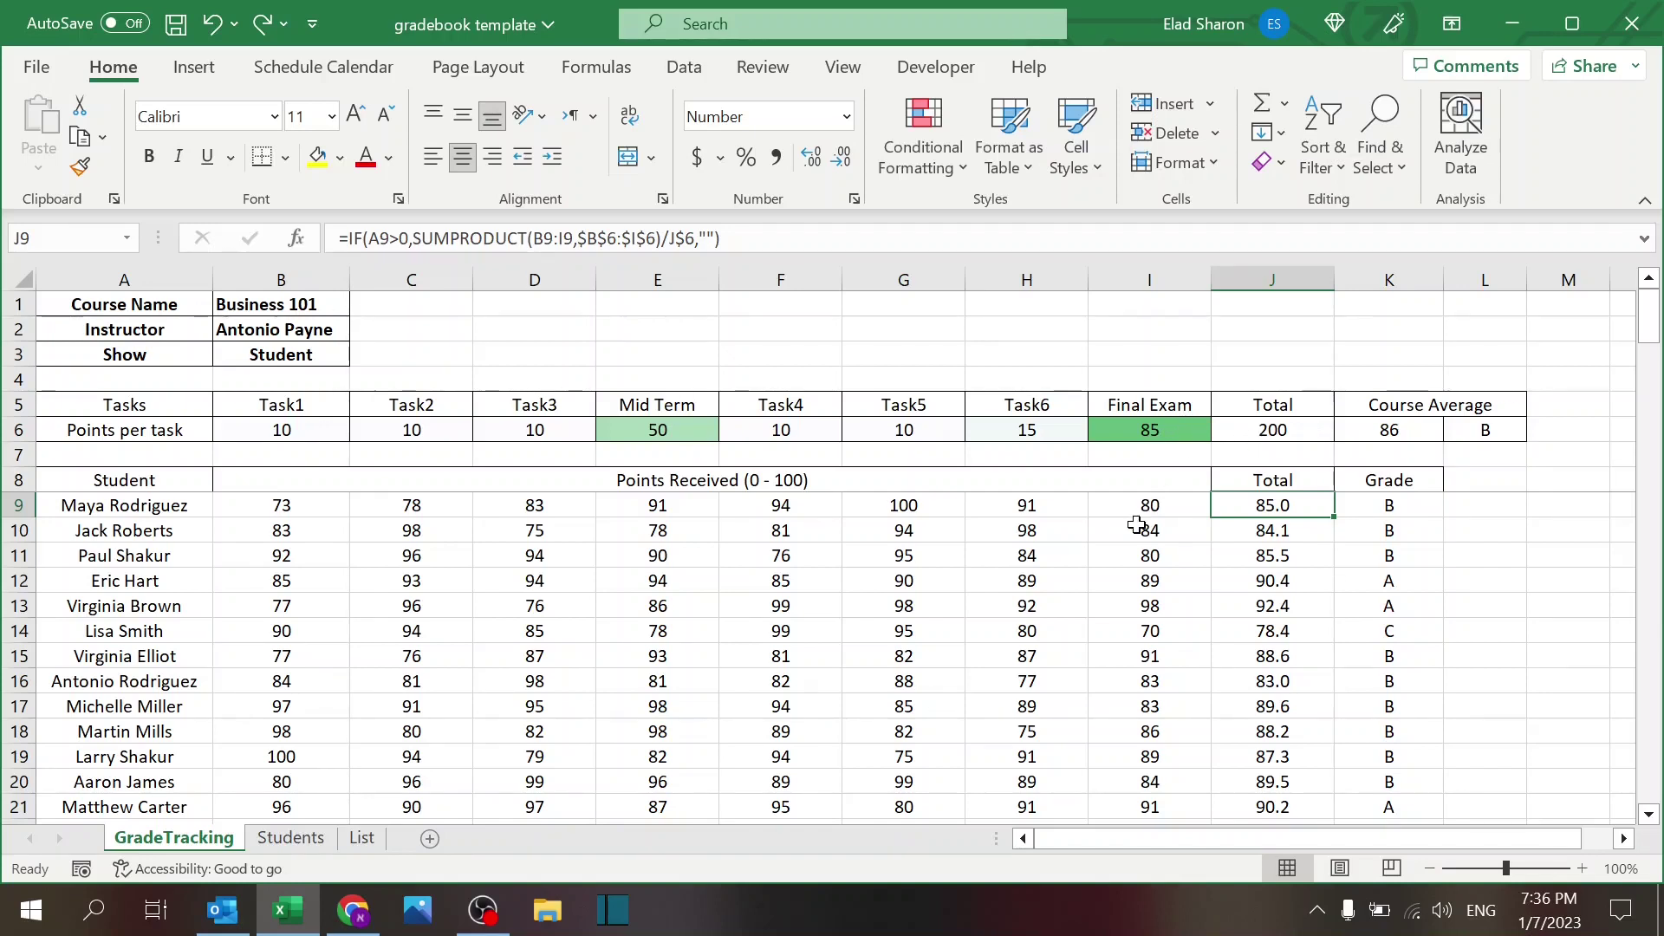
left_click(931, 504)
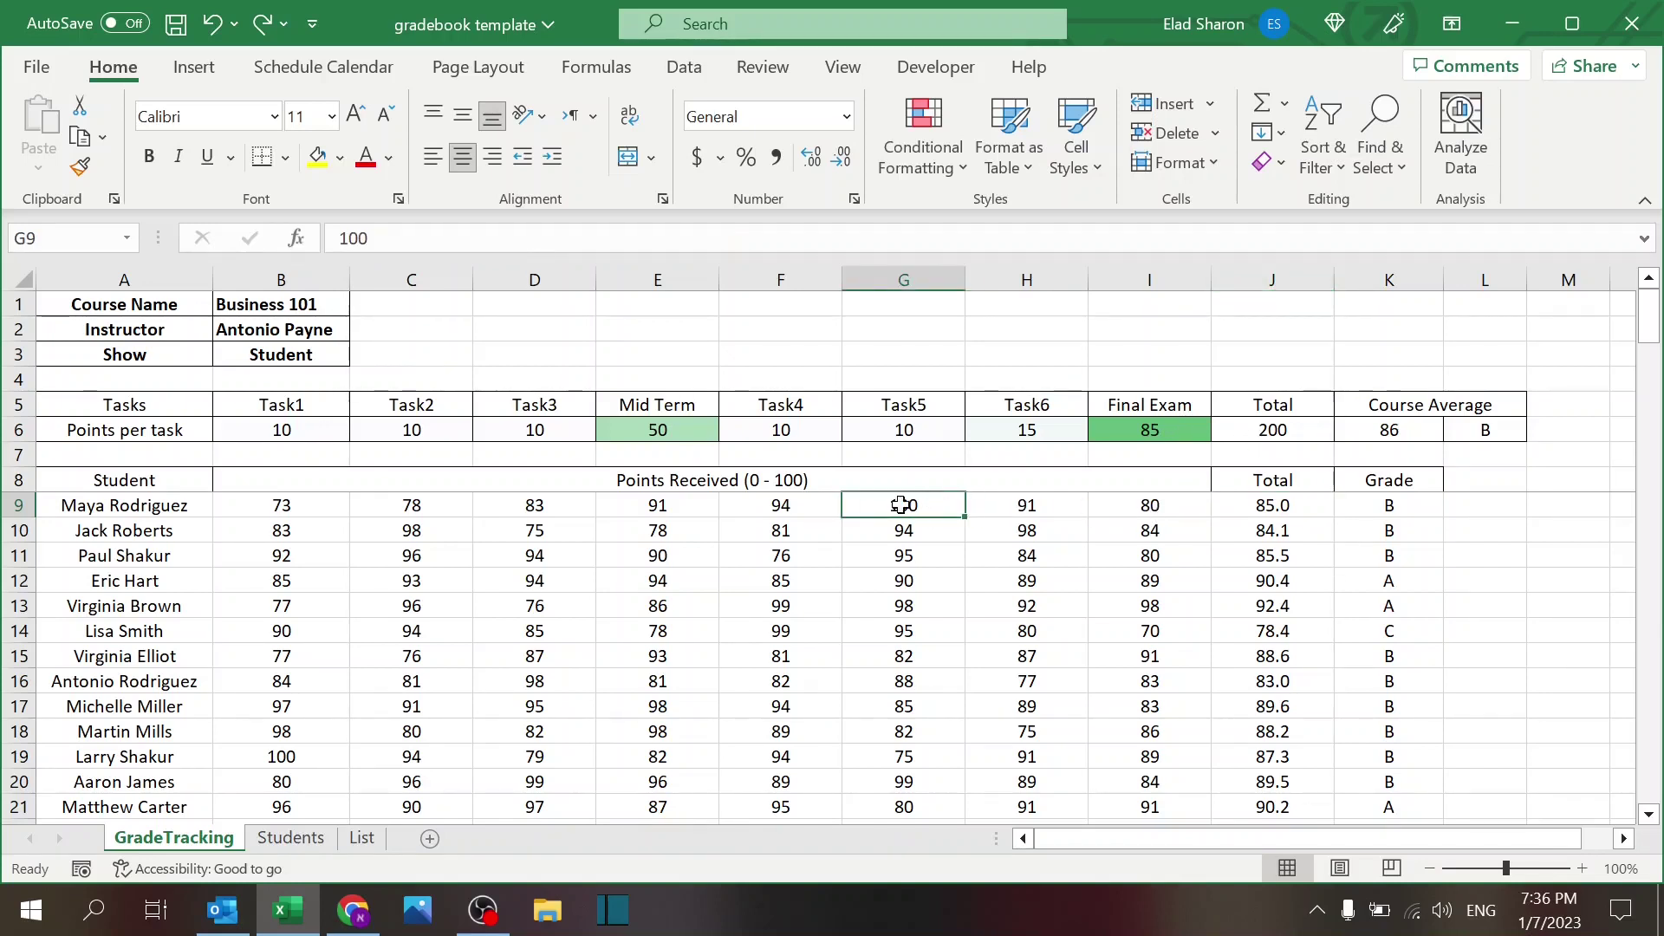
left_click(787, 510)
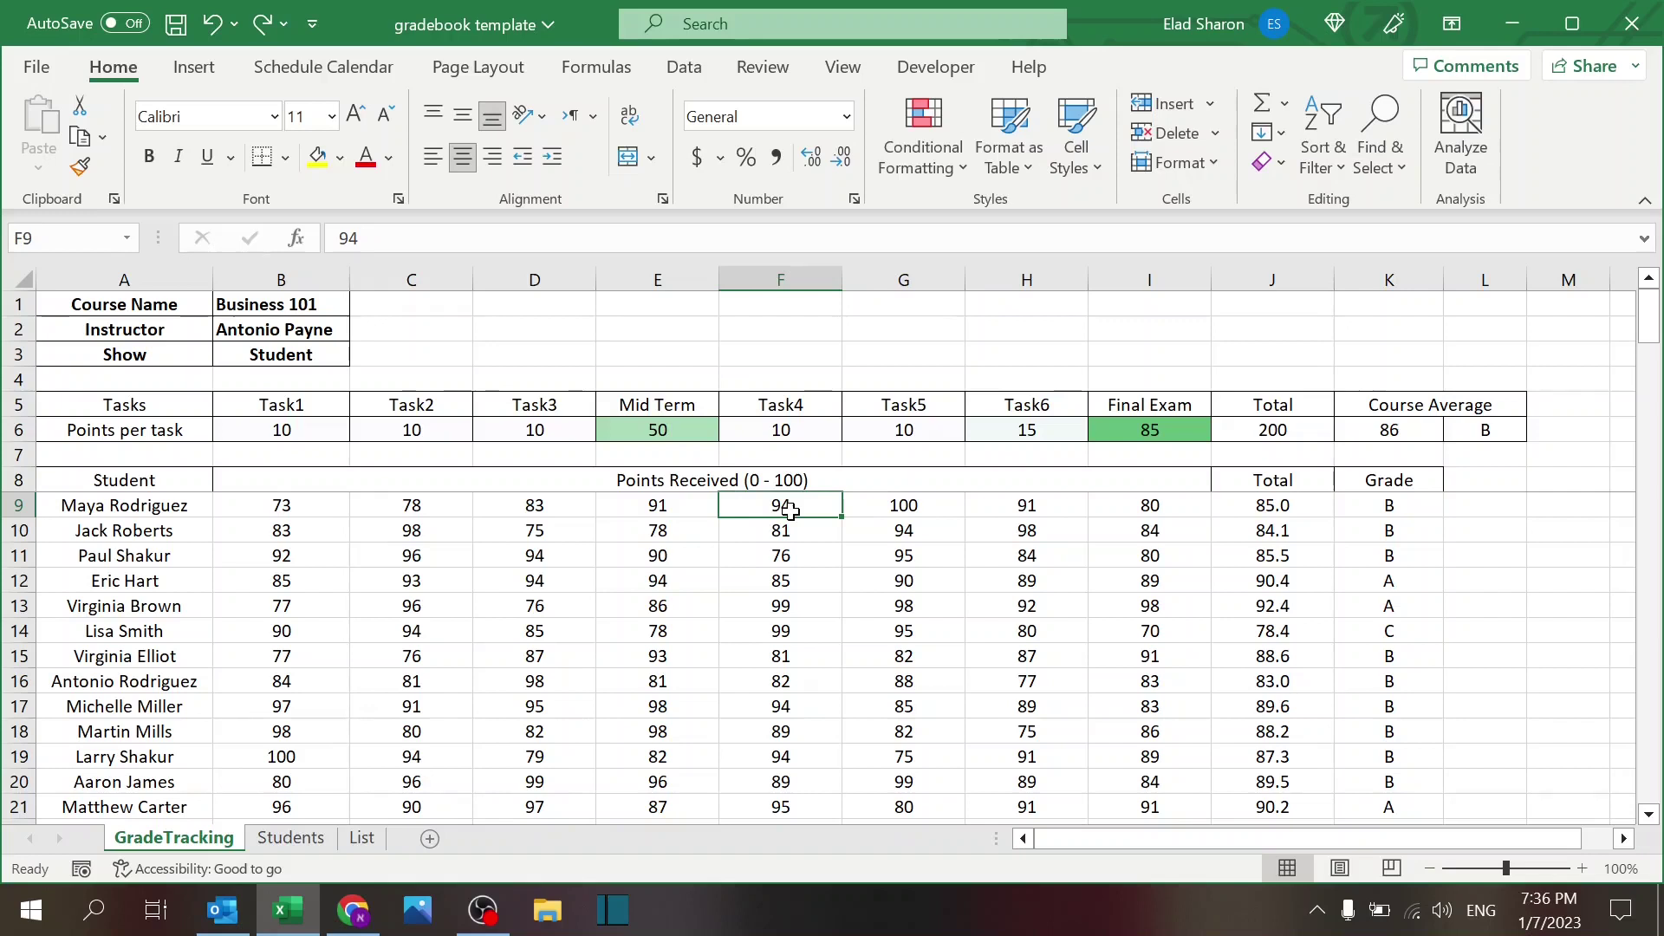
left_click(1174, 504)
left_click(1281, 508)
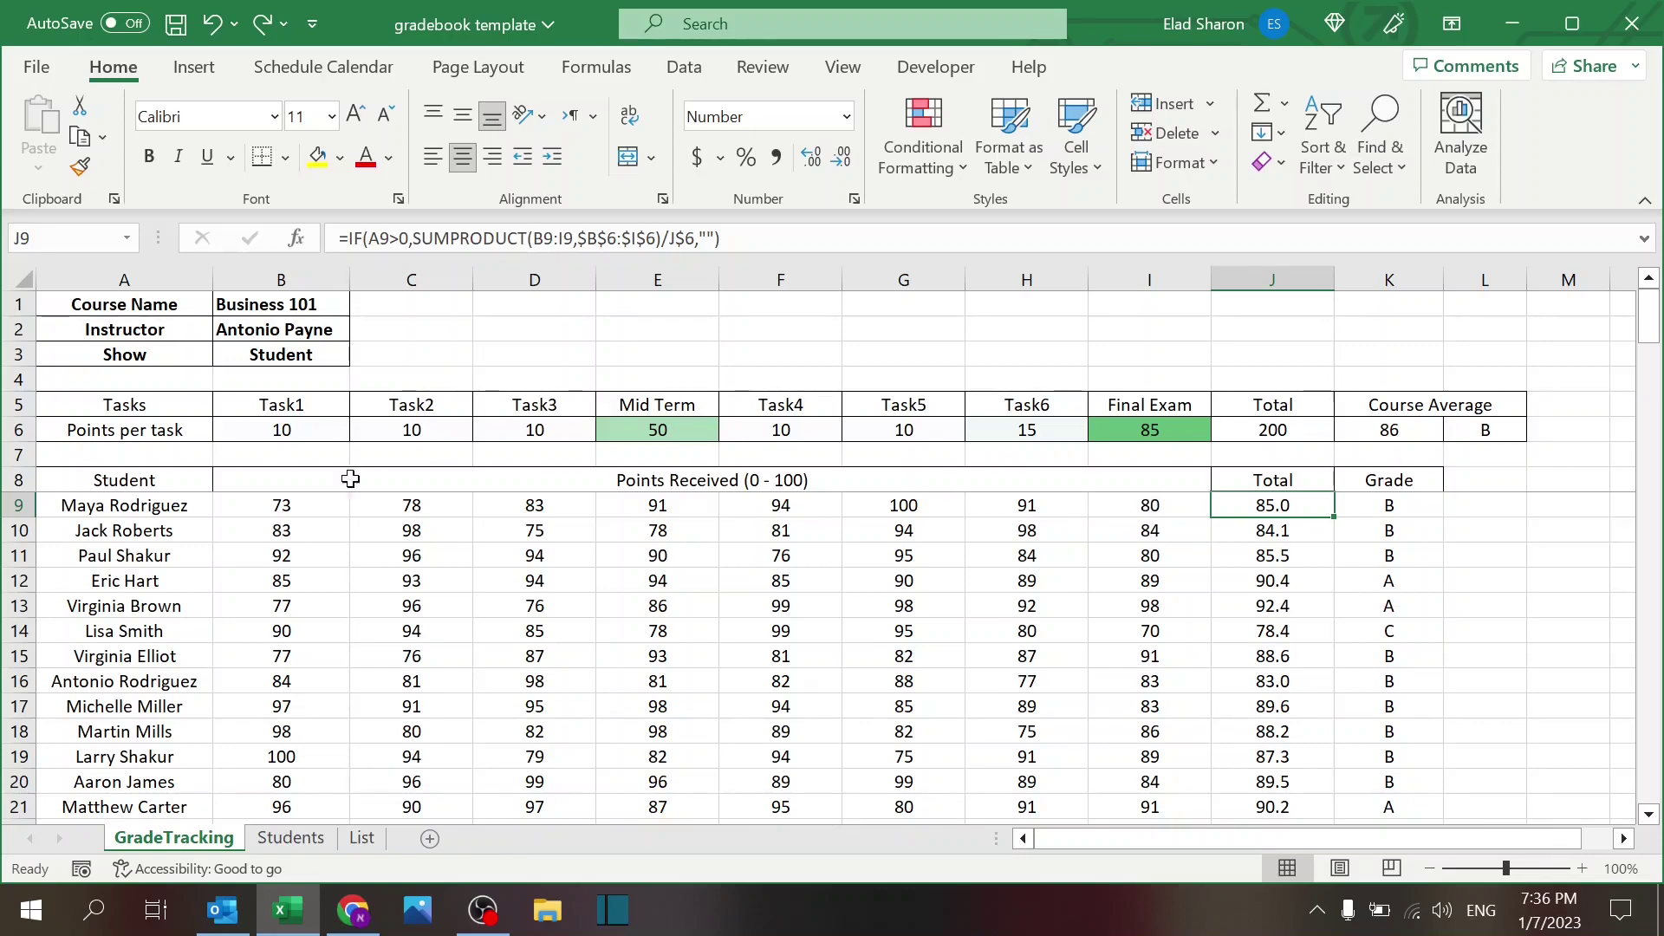
left_click(144, 506)
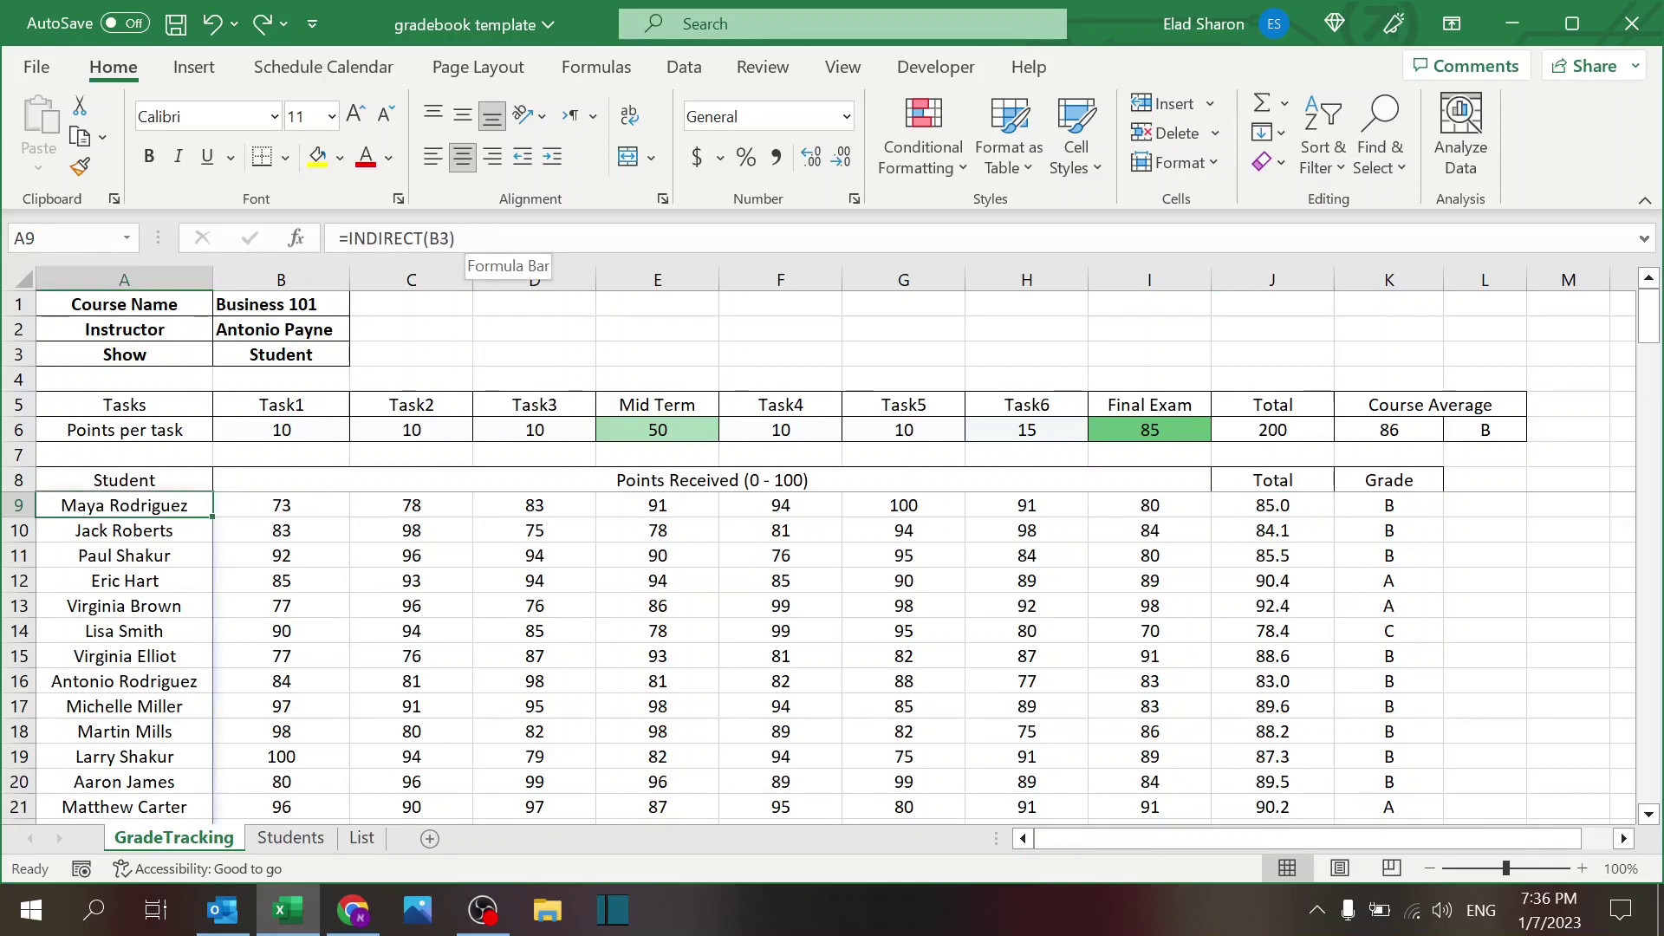
left_click(485, 238)
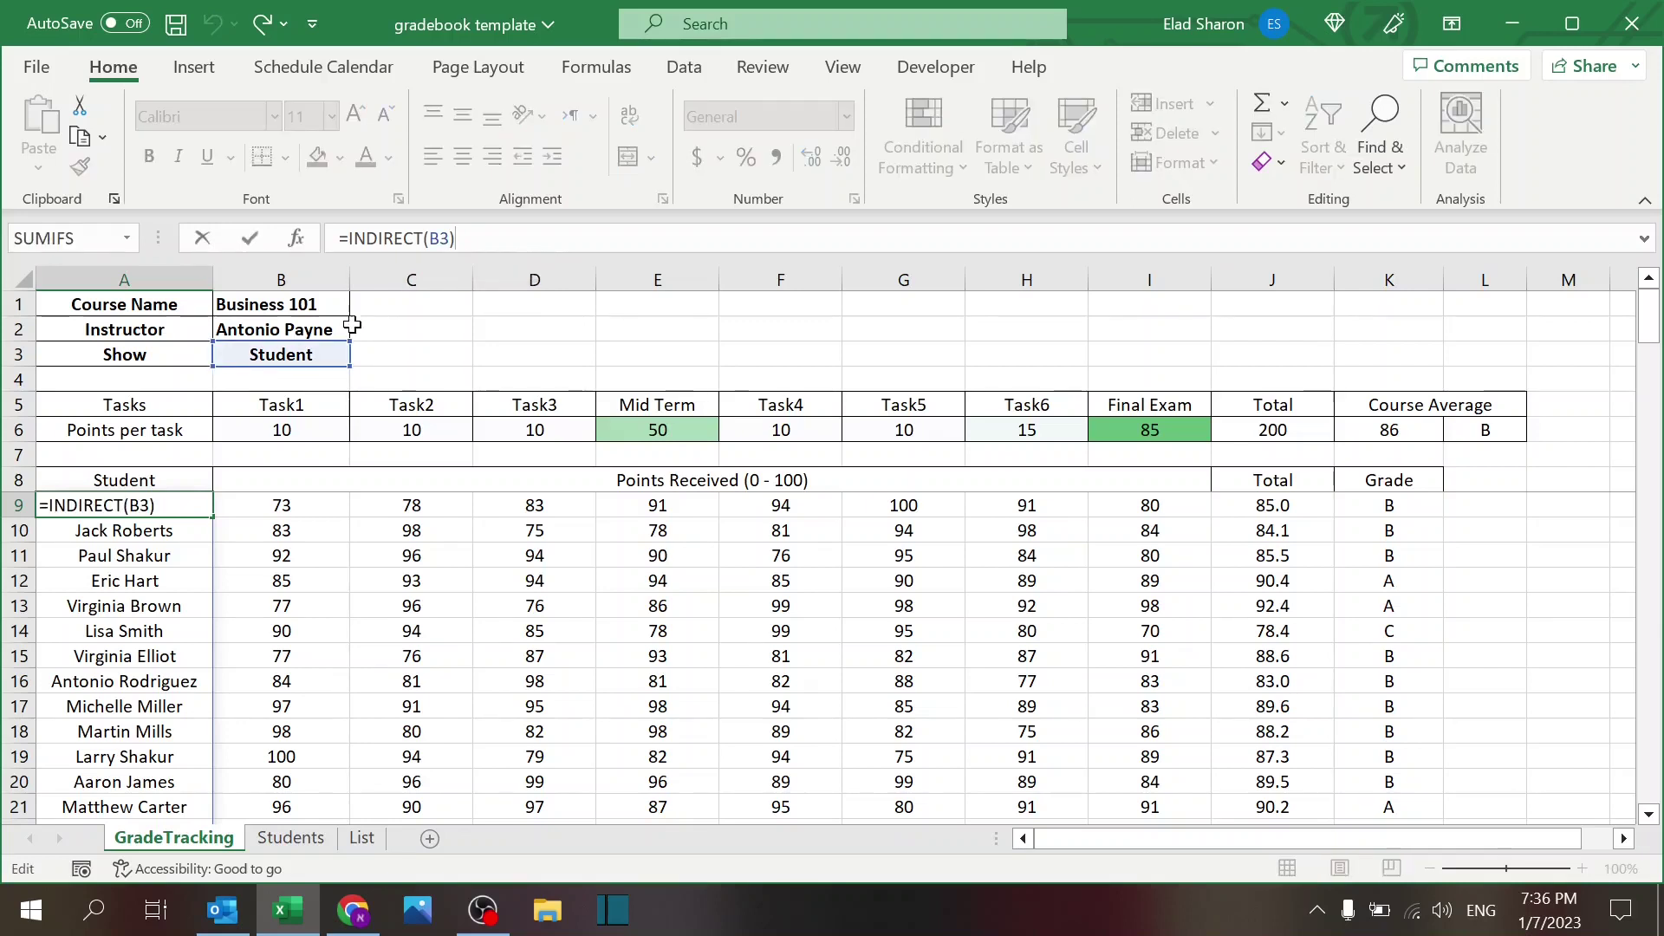
key("Escape")
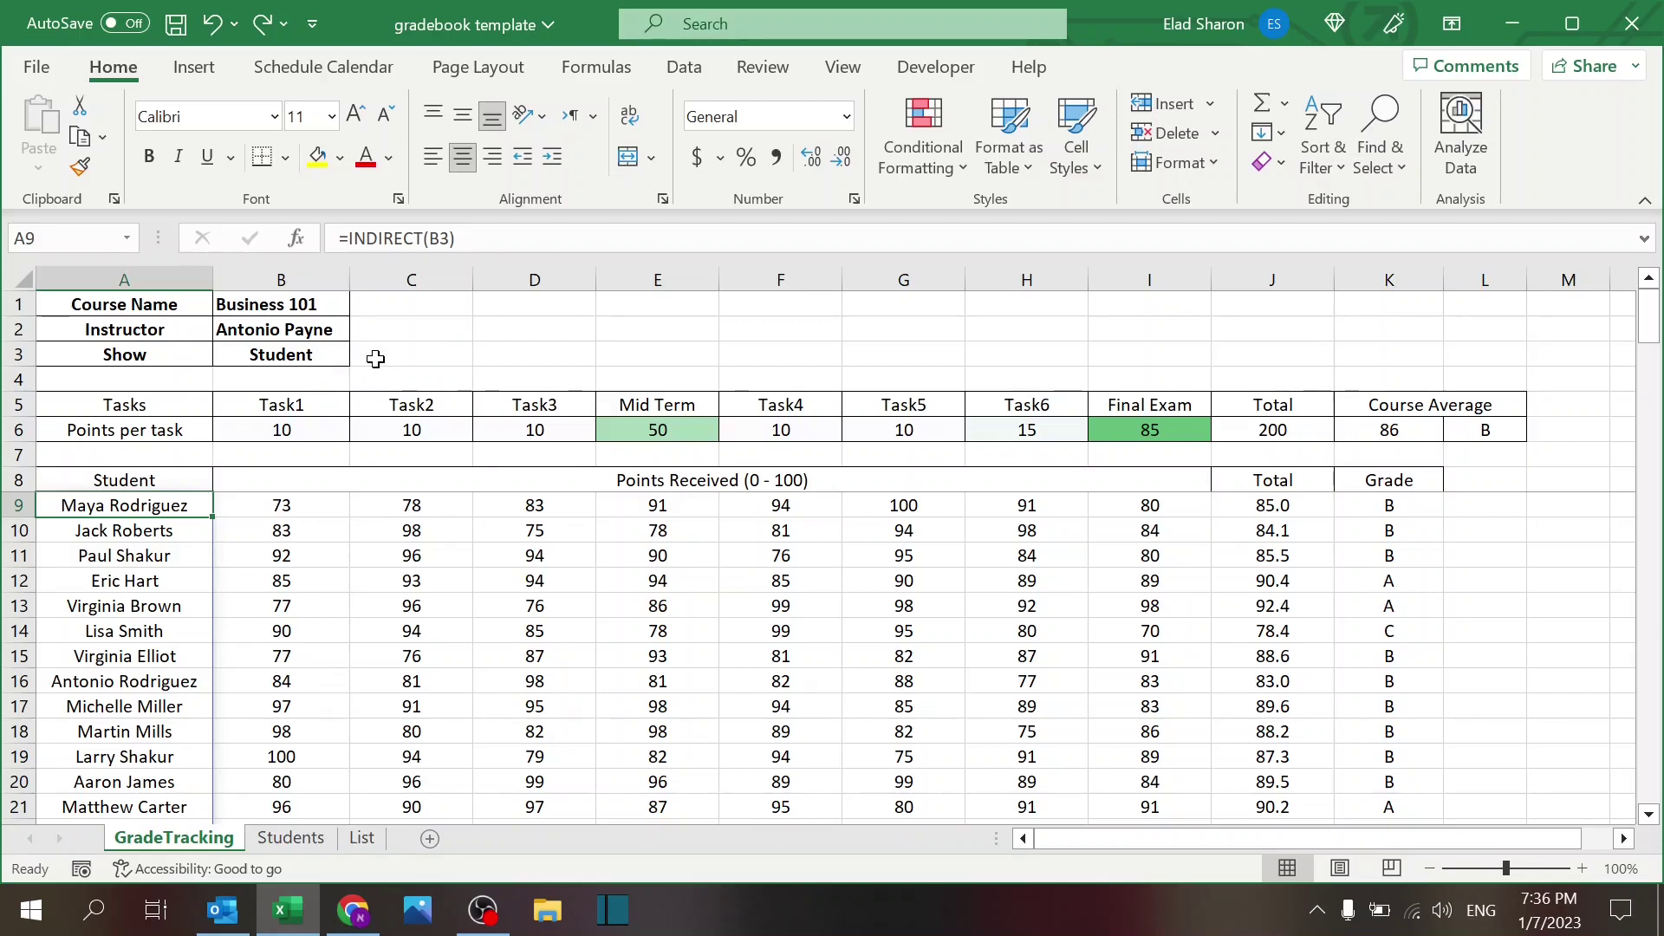
left_click(321, 361)
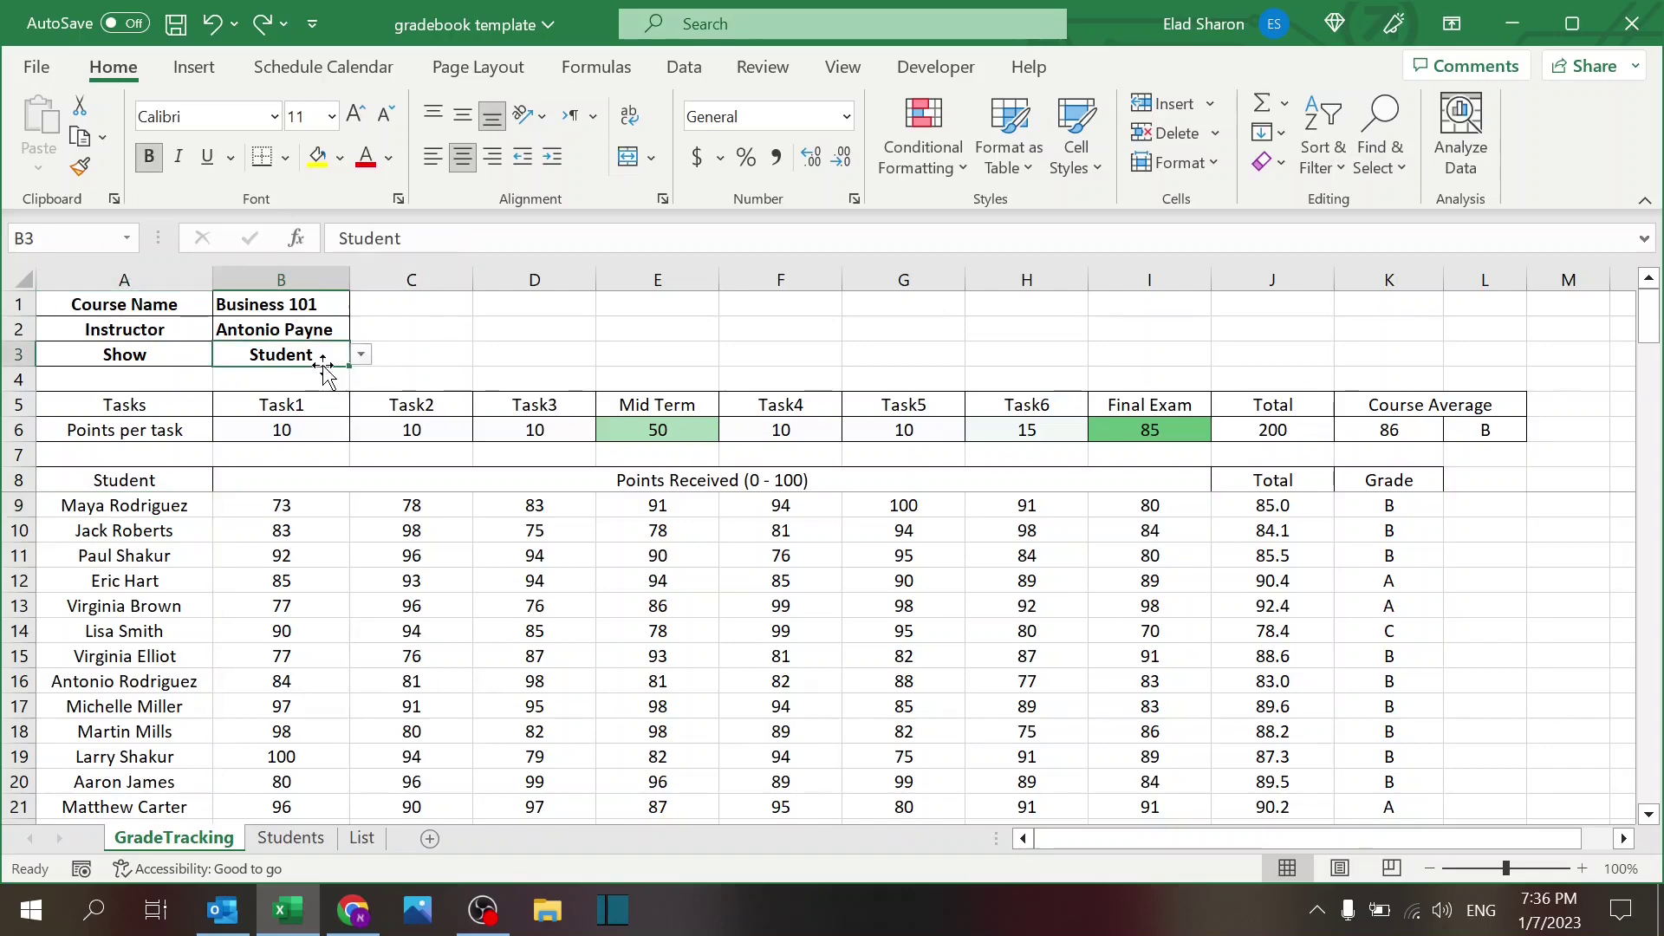
left_click(360, 355)
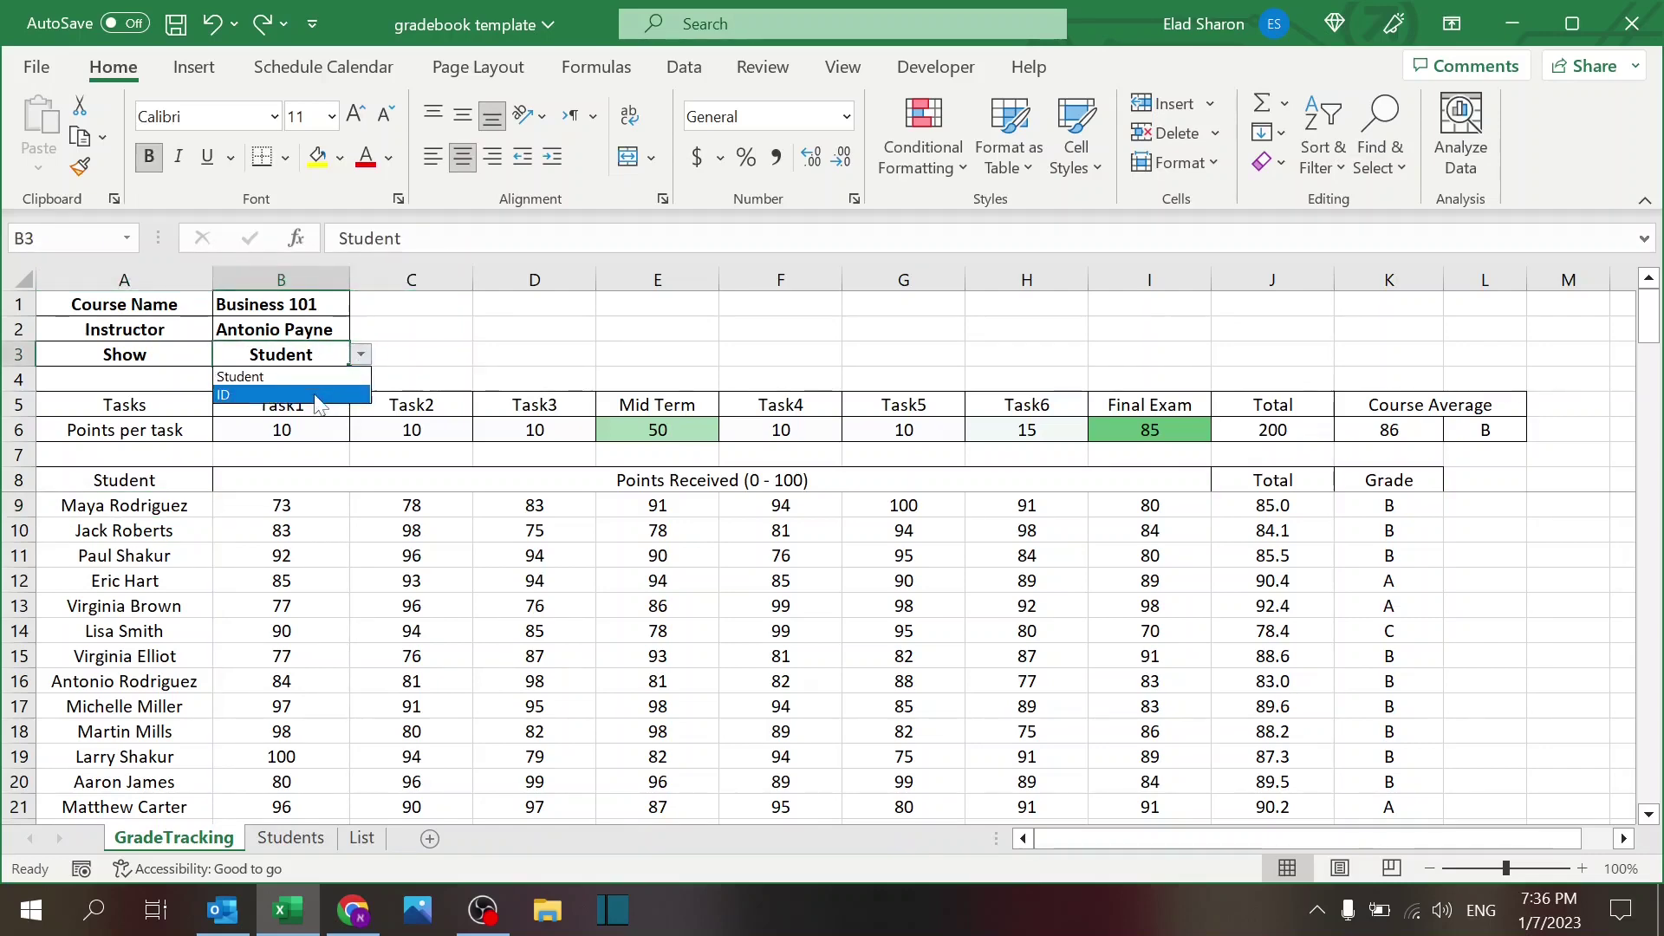
left_click(317, 397)
key("ctrl+z")
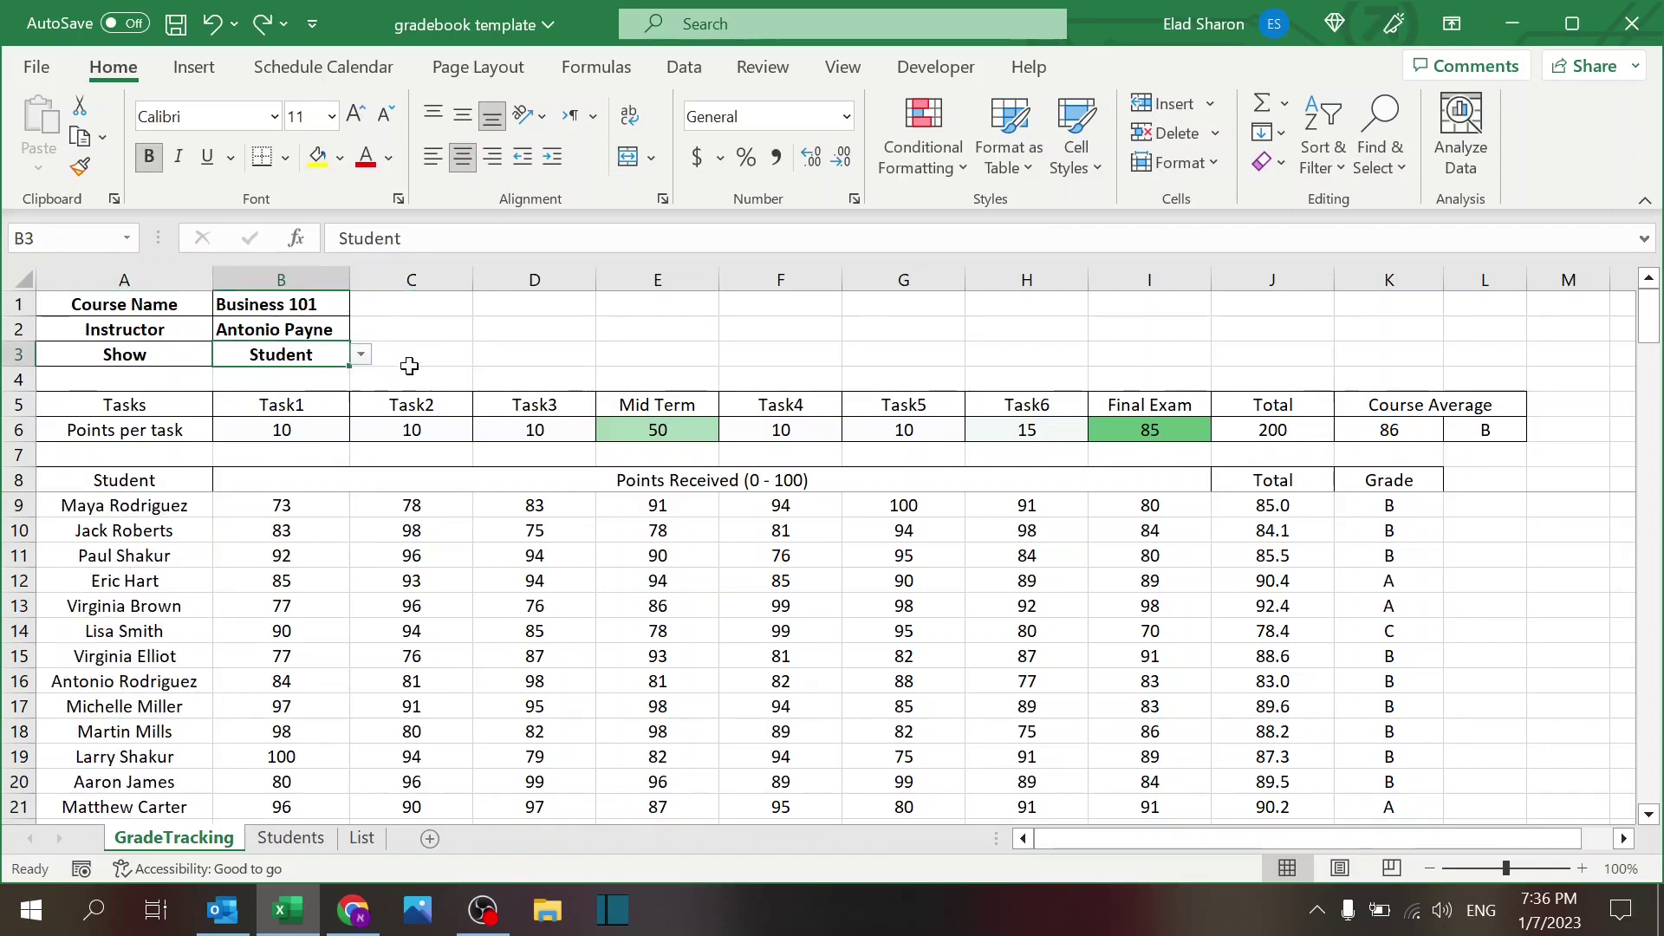
left_click(410, 368)
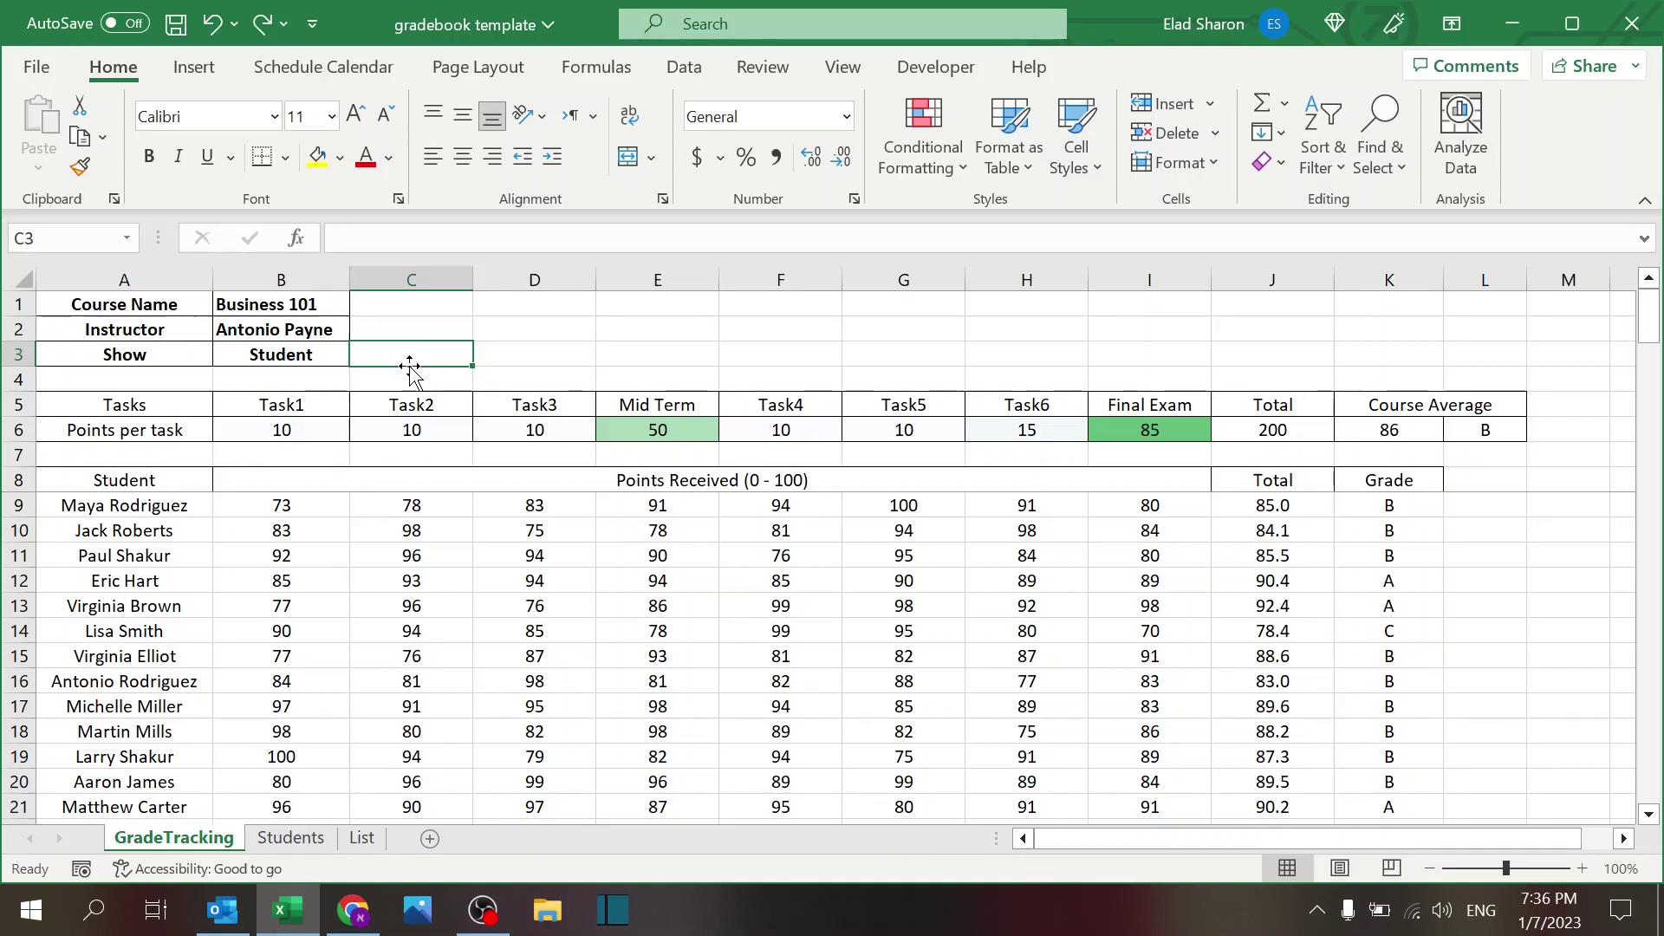
Inspect the letter grade formula in K9, course average grade in L6, and total in J9
left_click(1371, 506)
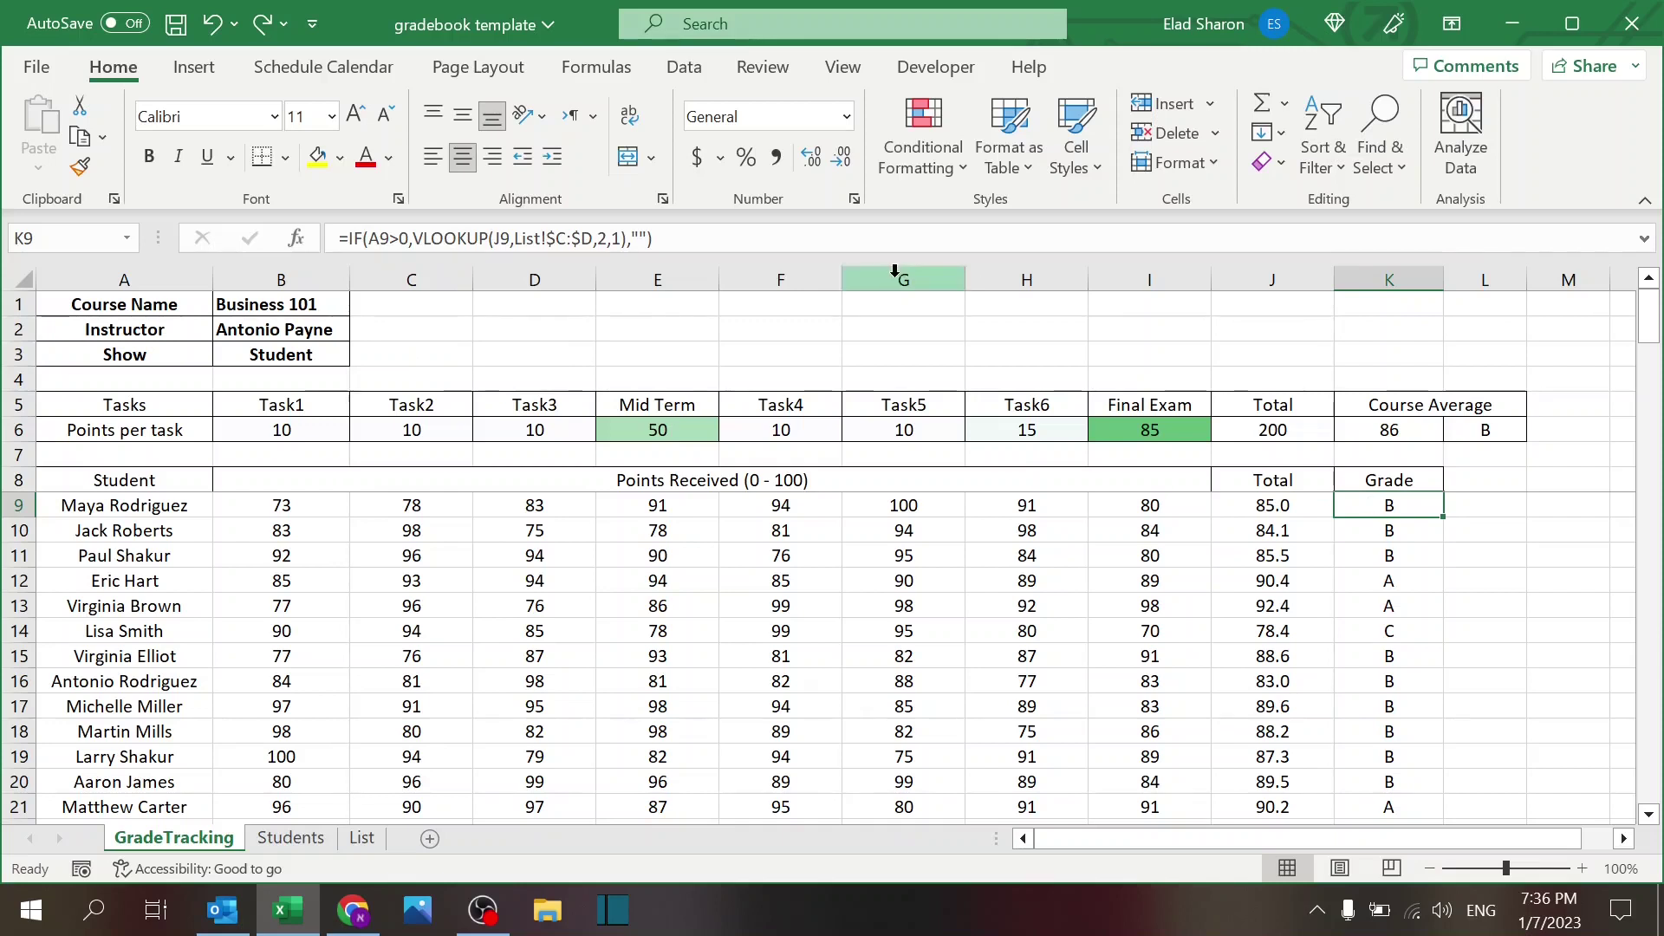
left_click(1481, 430)
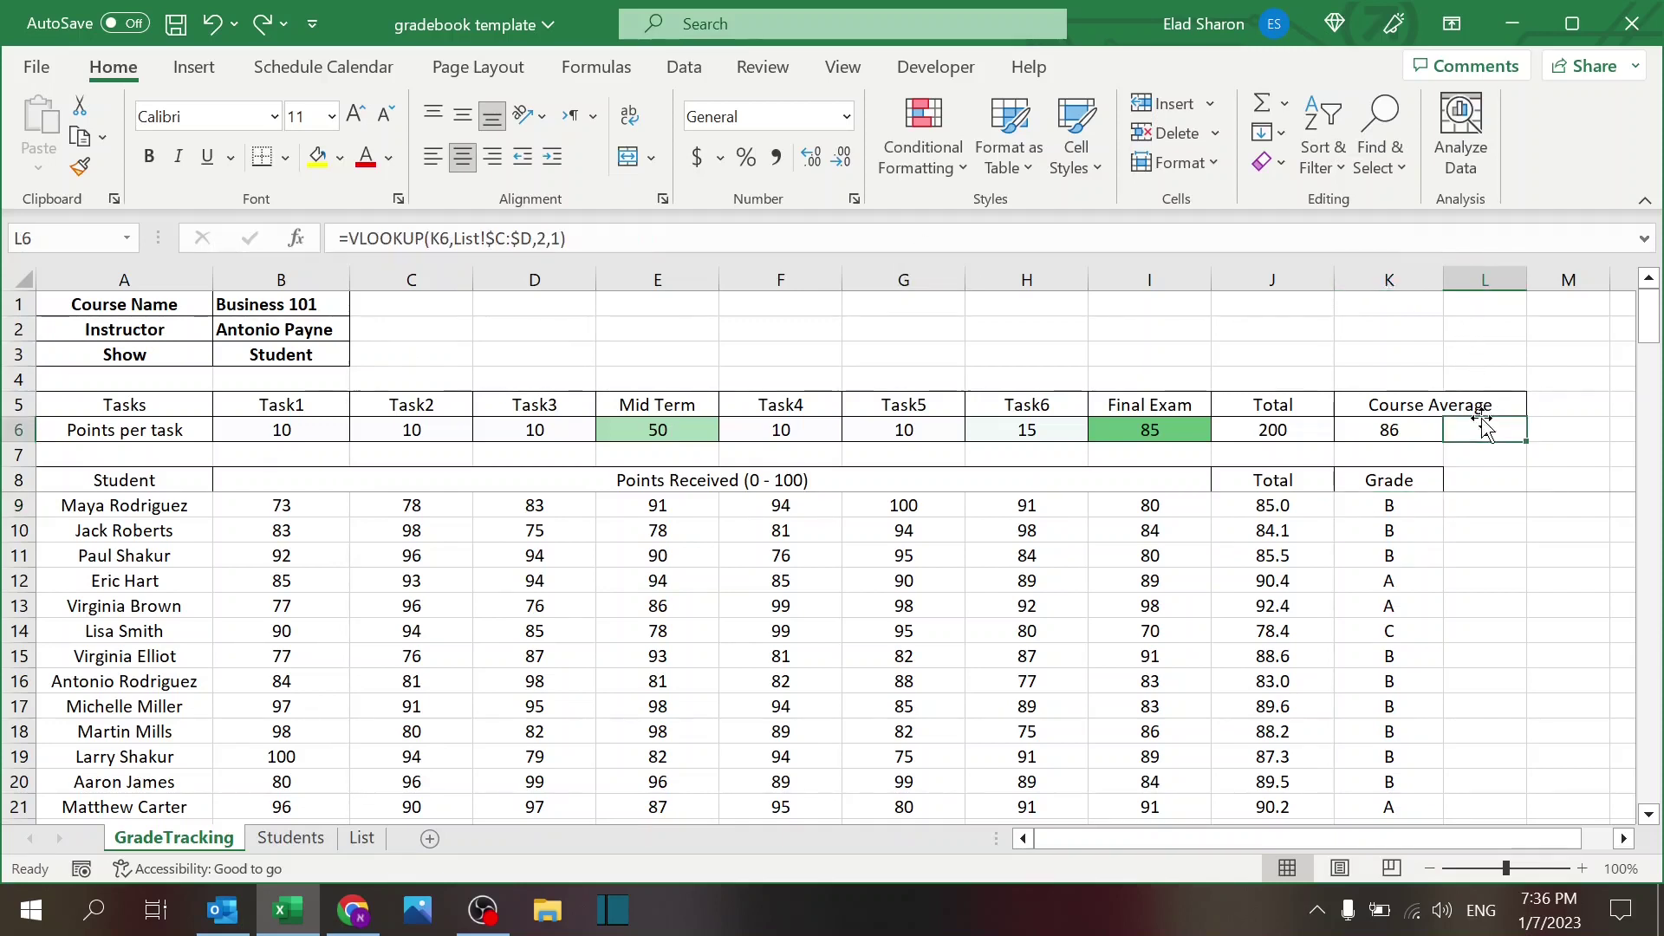
left_click(1395, 505)
left_click(1277, 512)
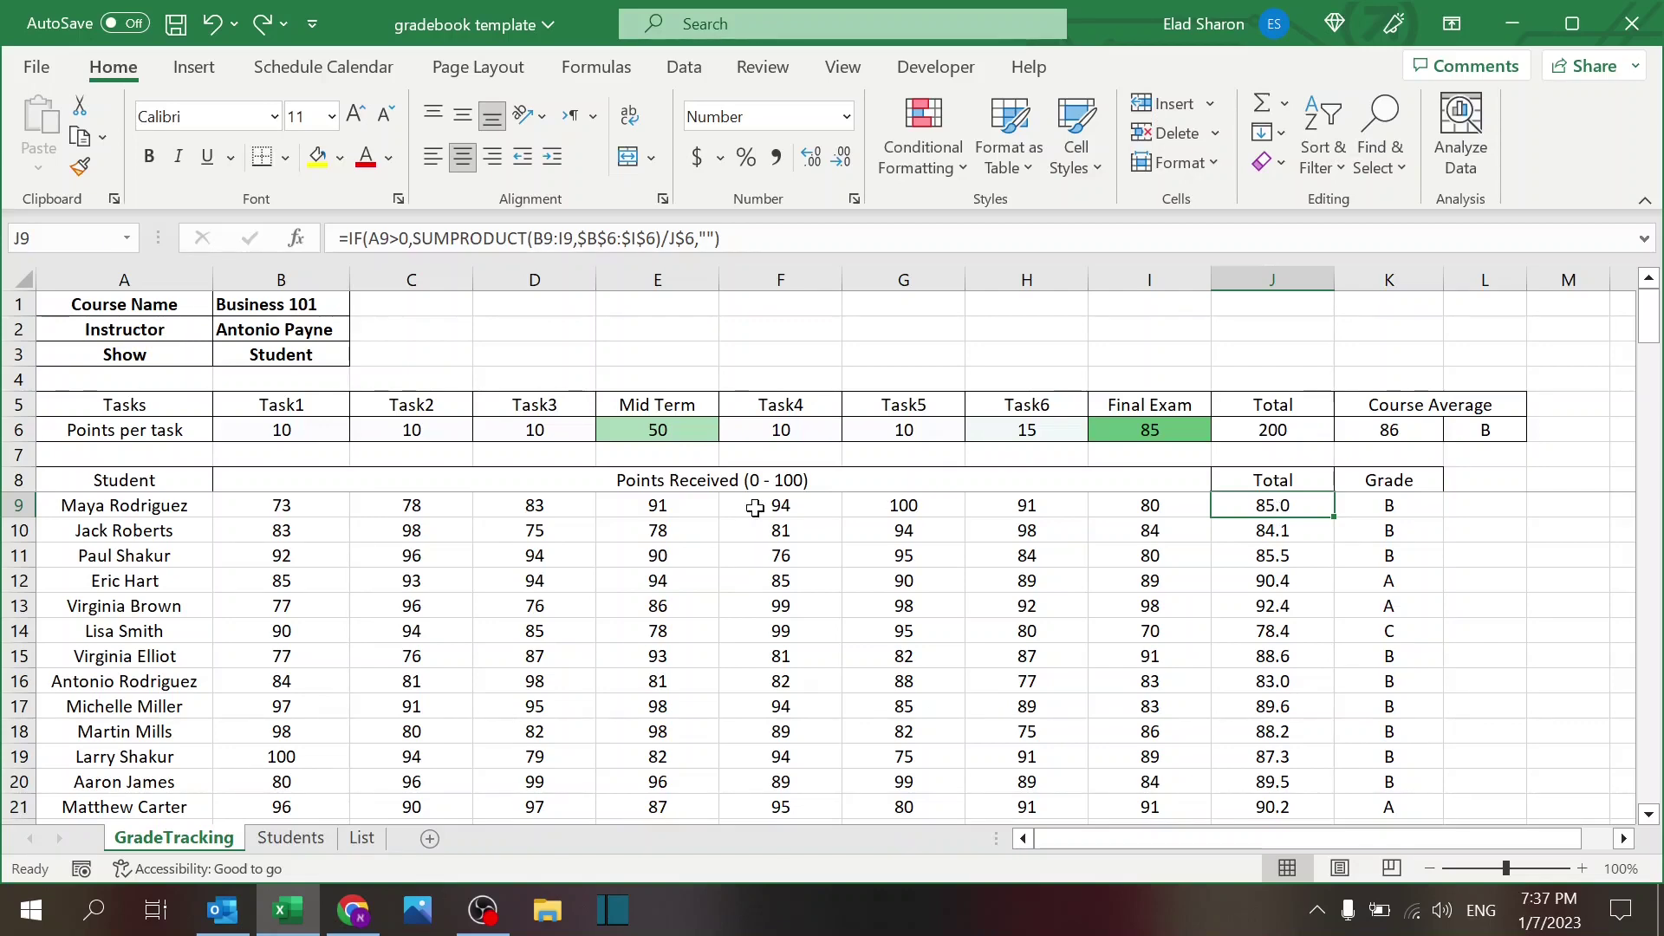
left_click(777, 330)
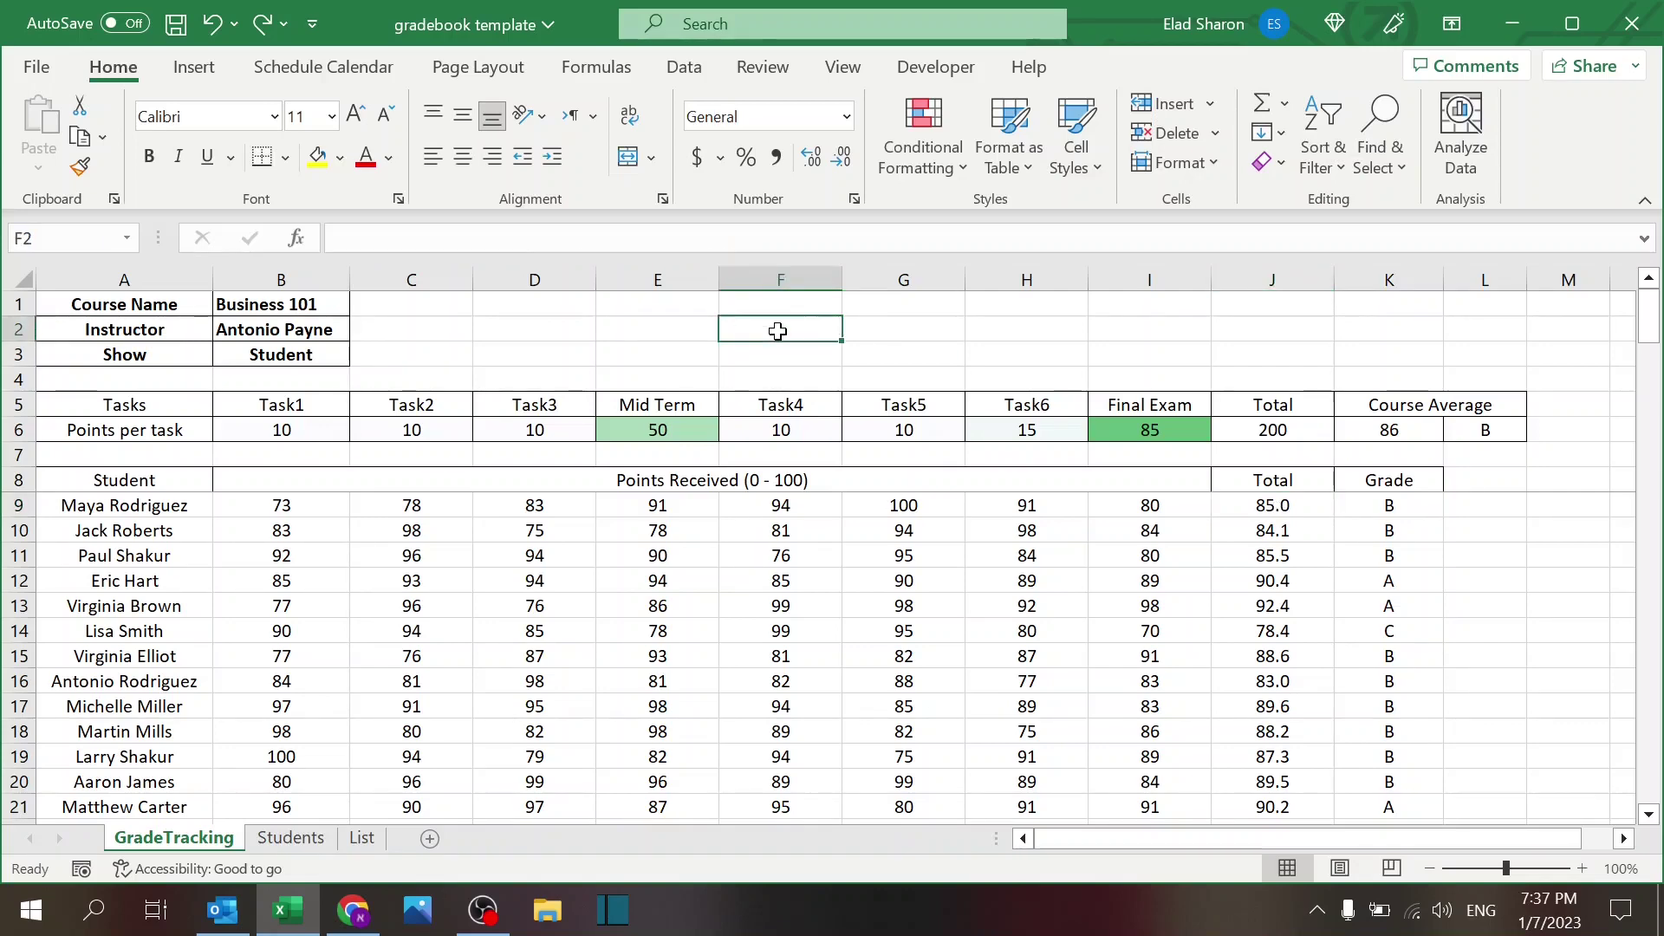
Look over the List and Students sheets, then return to GradeTracking
left_click(372, 834)
left_click(319, 838)
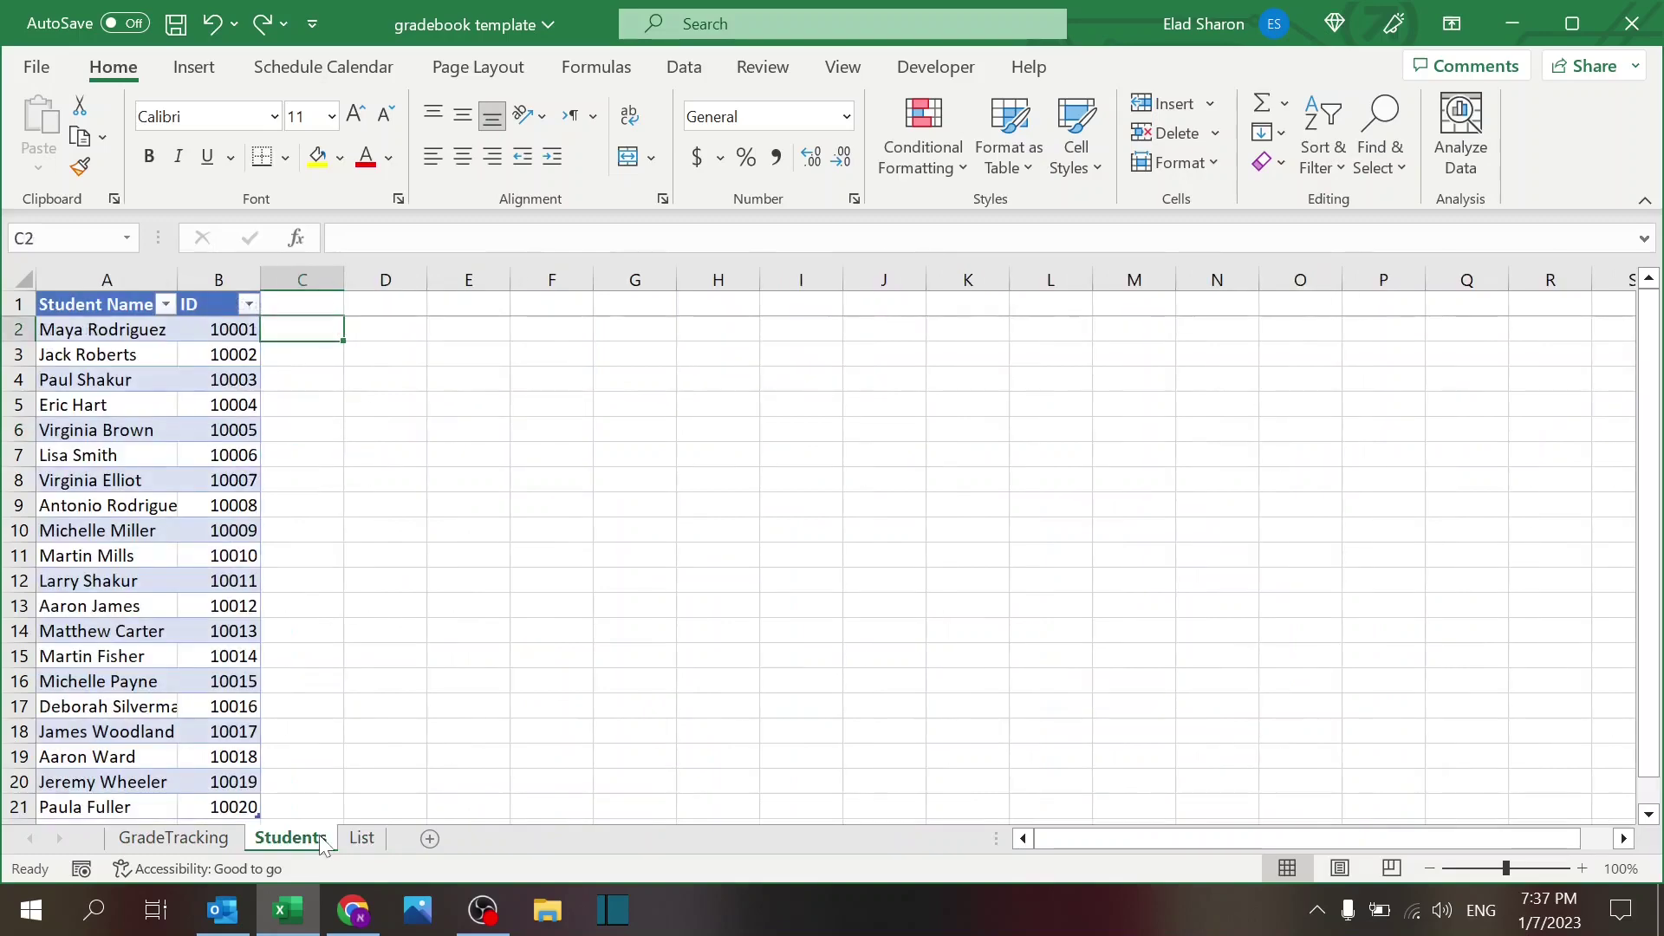
left_click(208, 839)
Create a copy of the GradeTracking sheet as GradeTracking (2)
right_click(208, 841)
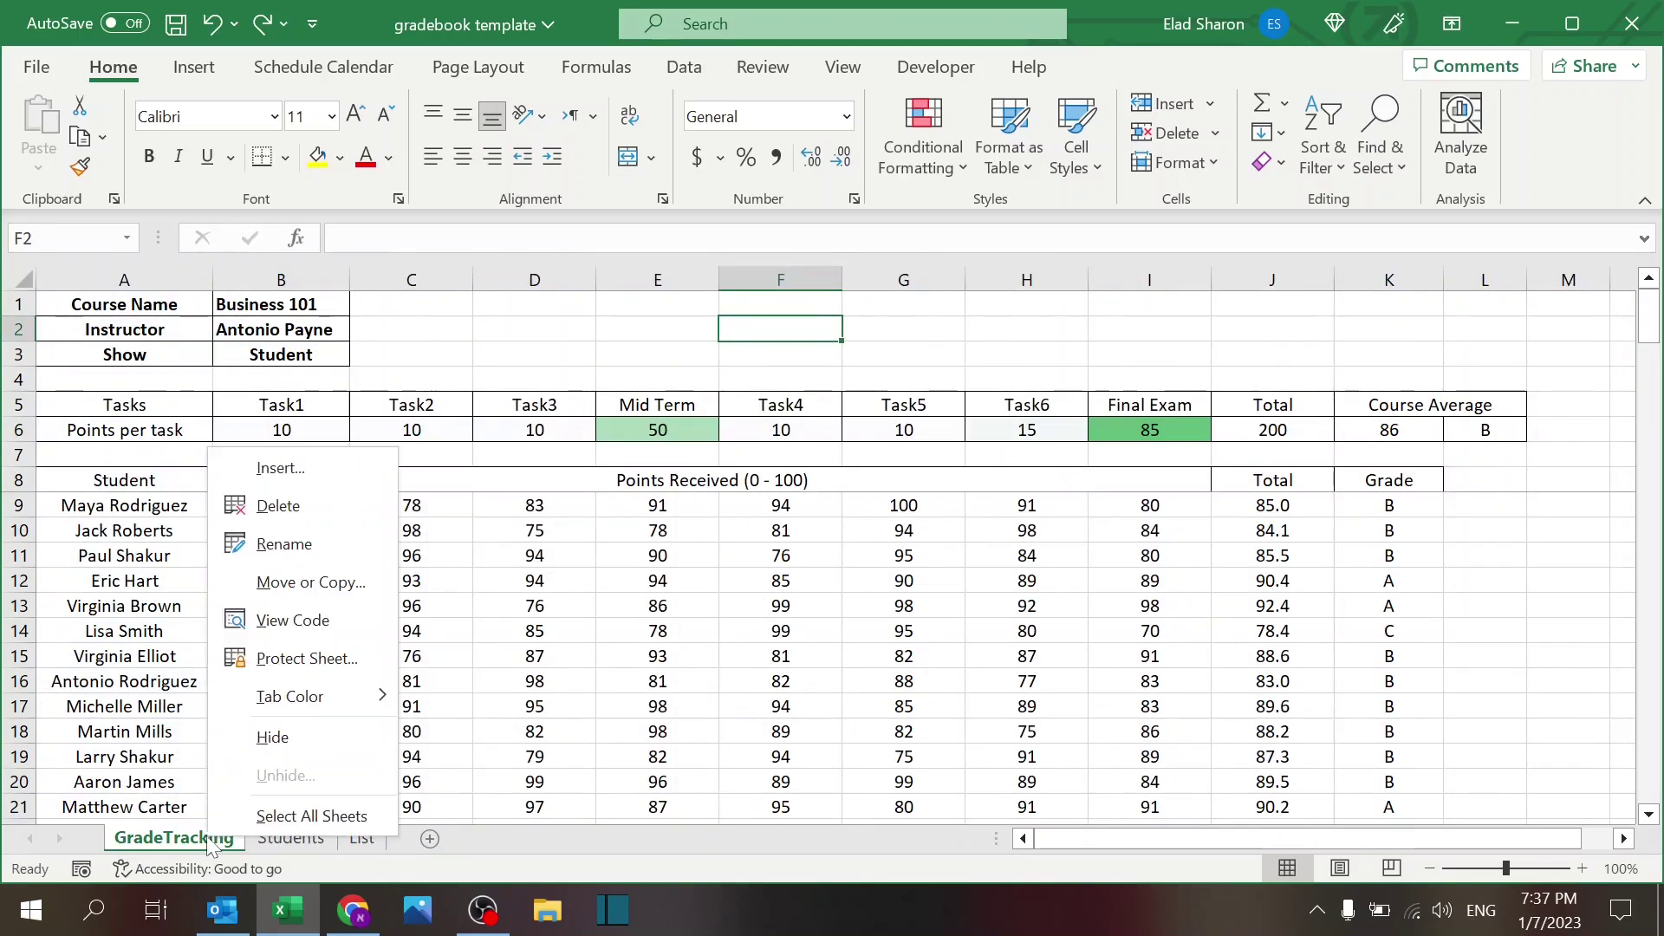
left_click(304, 585)
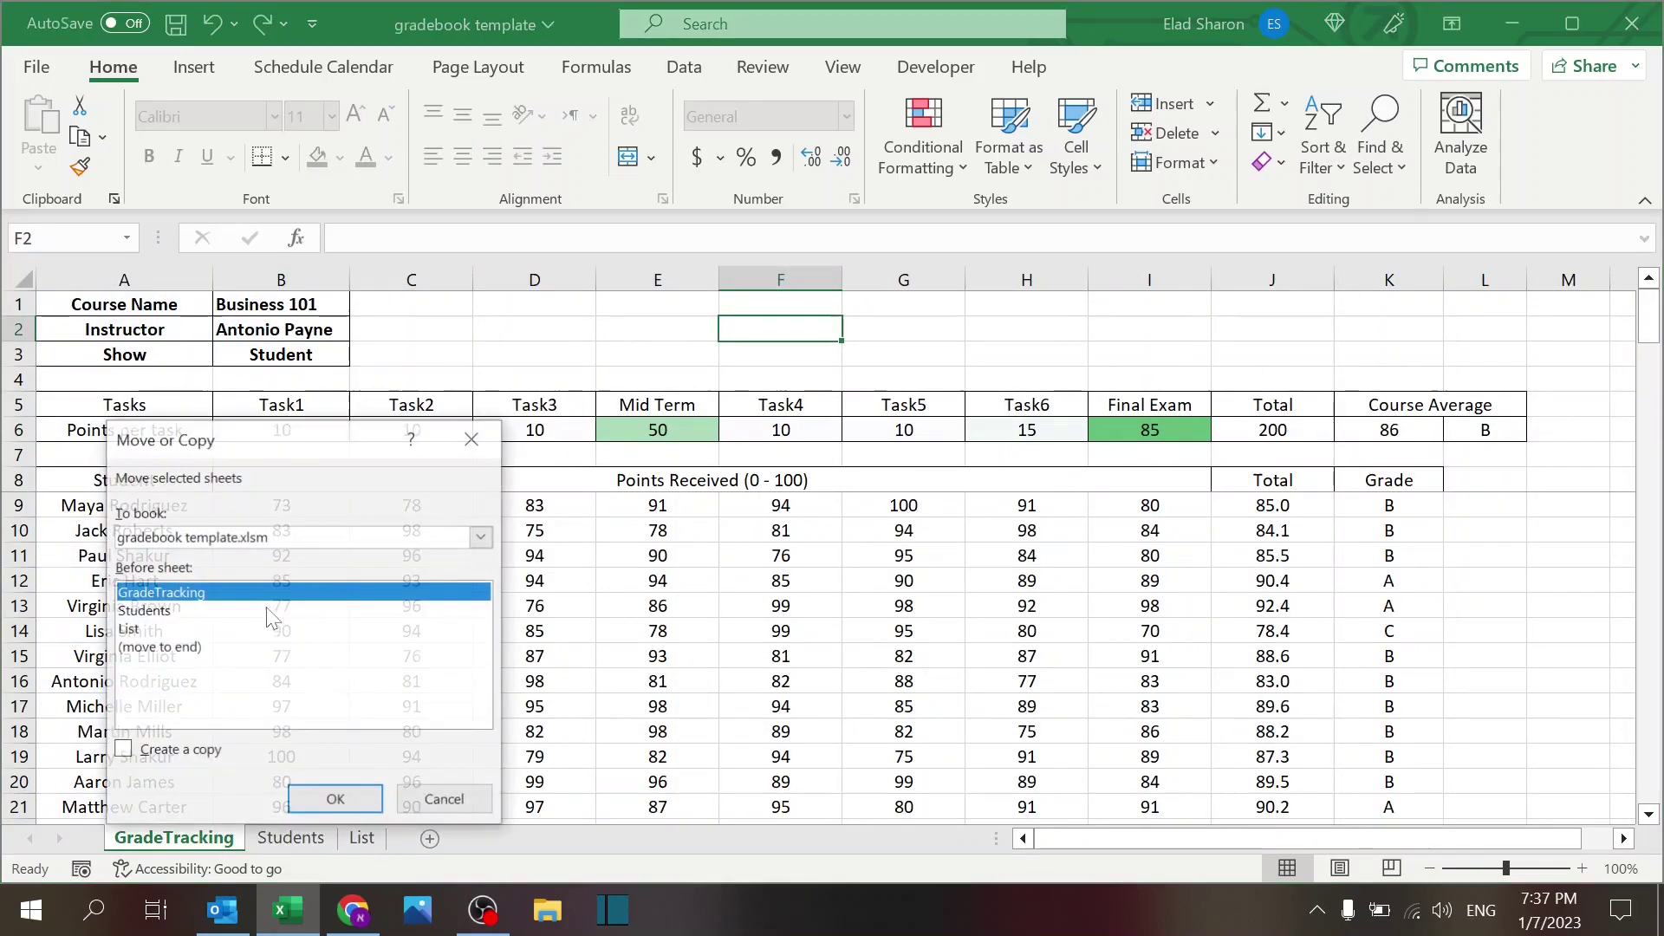
left_click(167, 754)
left_click(336, 799)
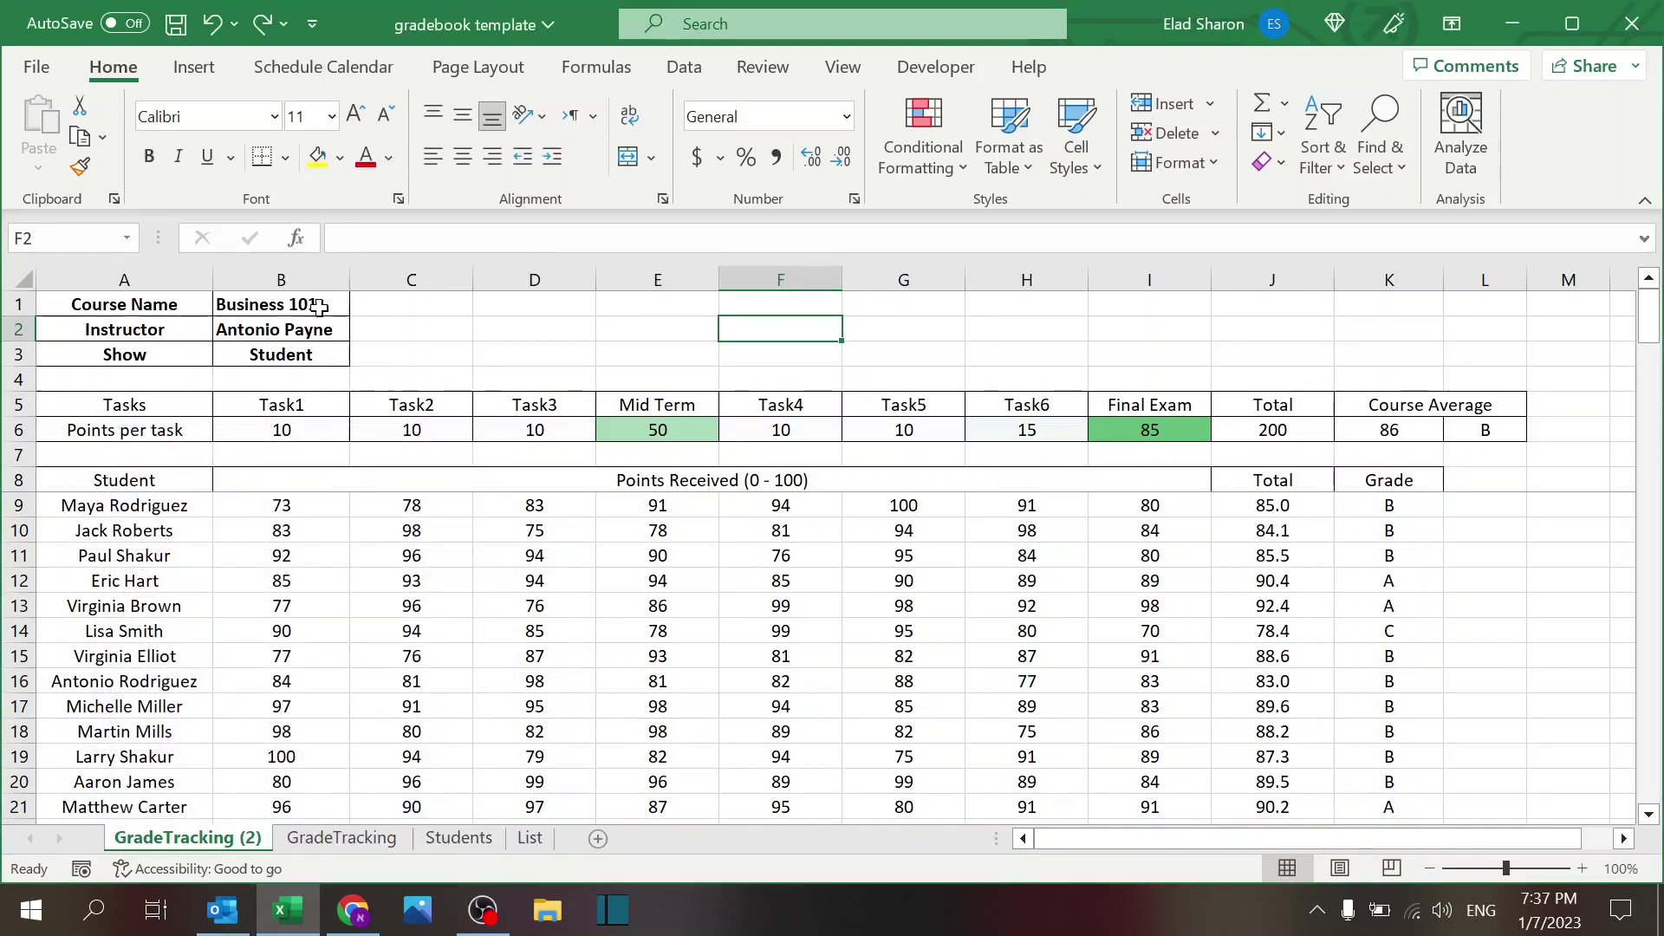
Set the copy's course in B1 to Law and pick a different instructor in B2
left_click(319, 306)
left_click(361, 307)
left_click(310, 343)
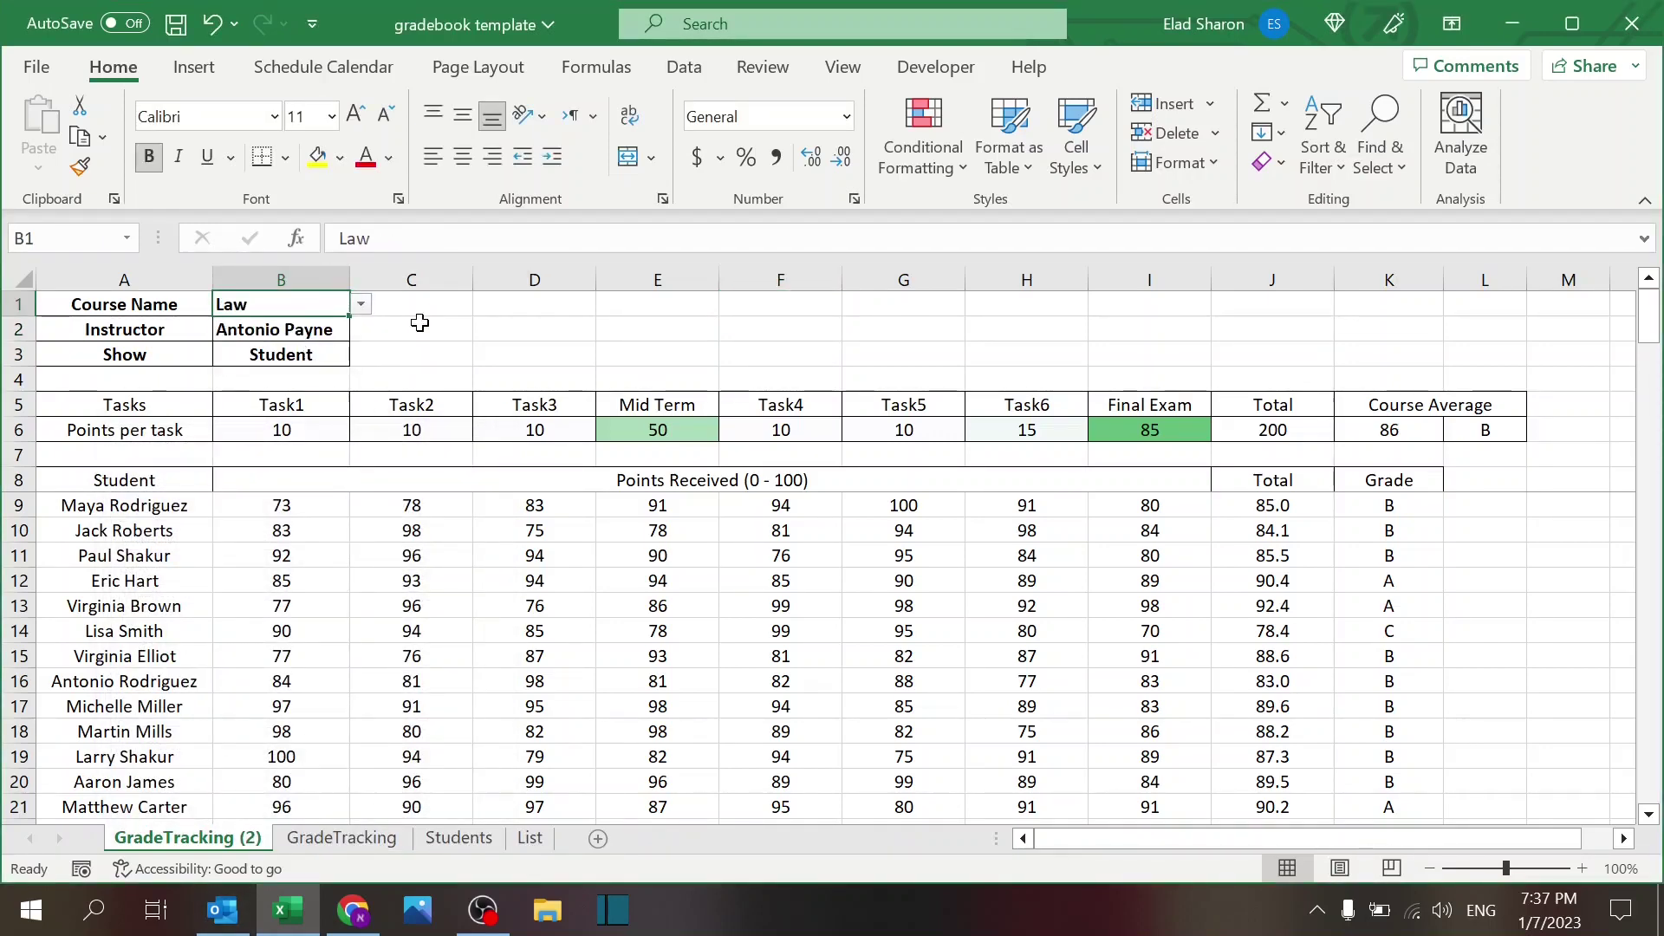
left_click(321, 329)
left_click(360, 329)
left_click(334, 354)
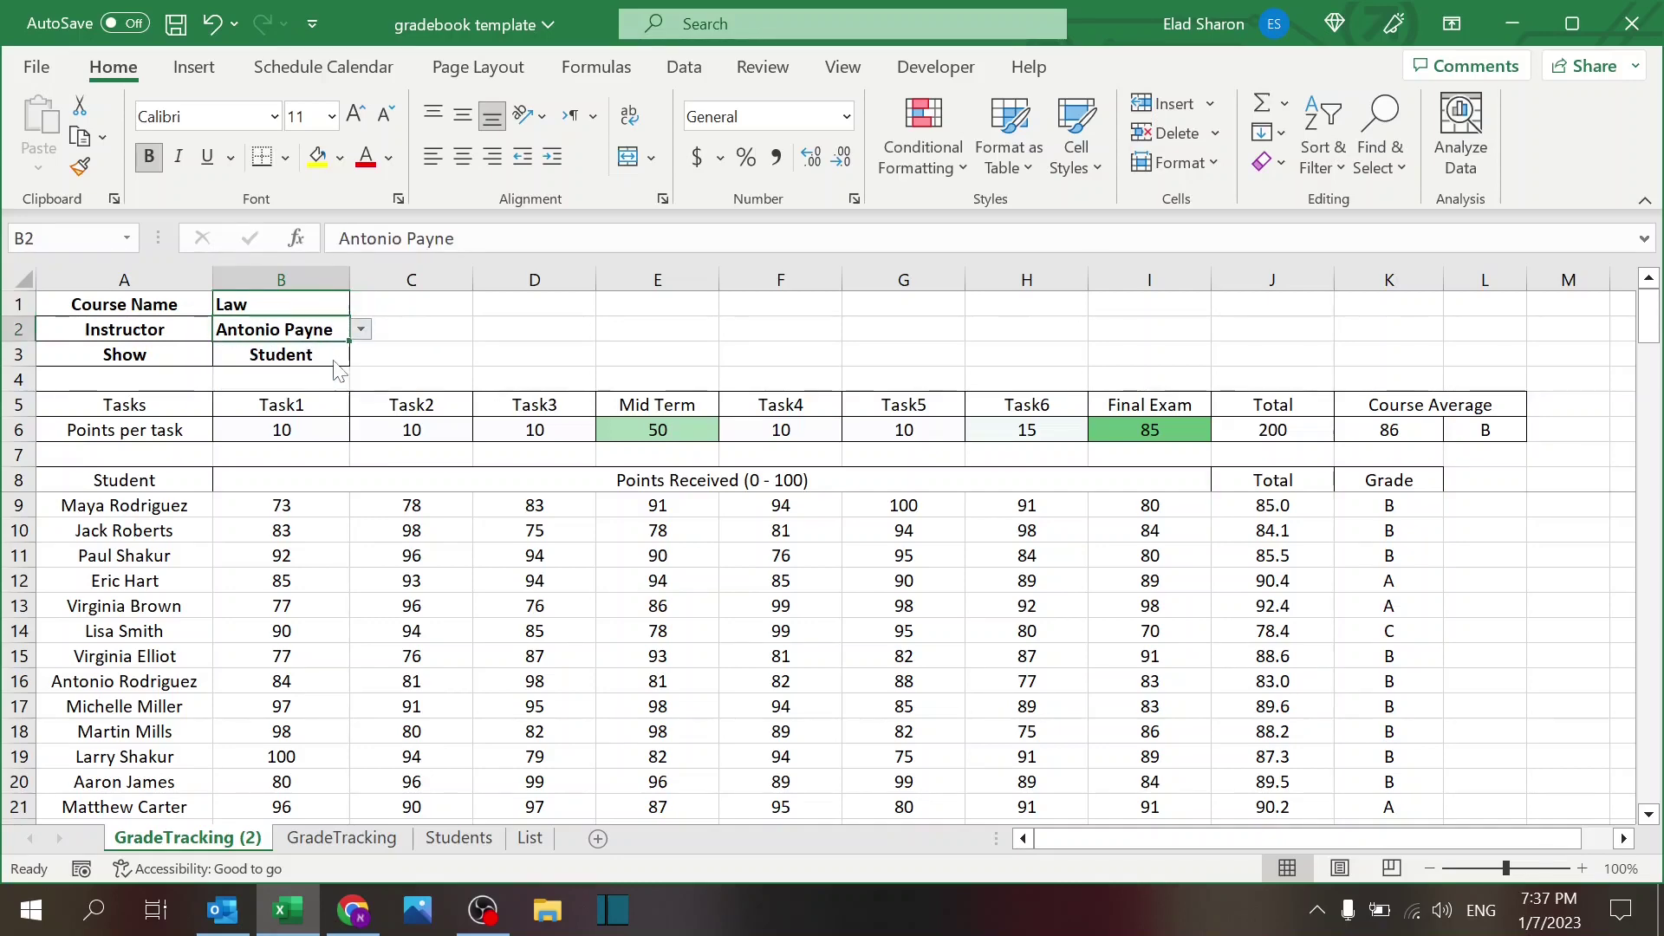
left_click_drag(305, 509, 1147, 674)
Delete all scores in B9:I51 so every total reads 0.0 with grade F
key("Delete")
key("Up")
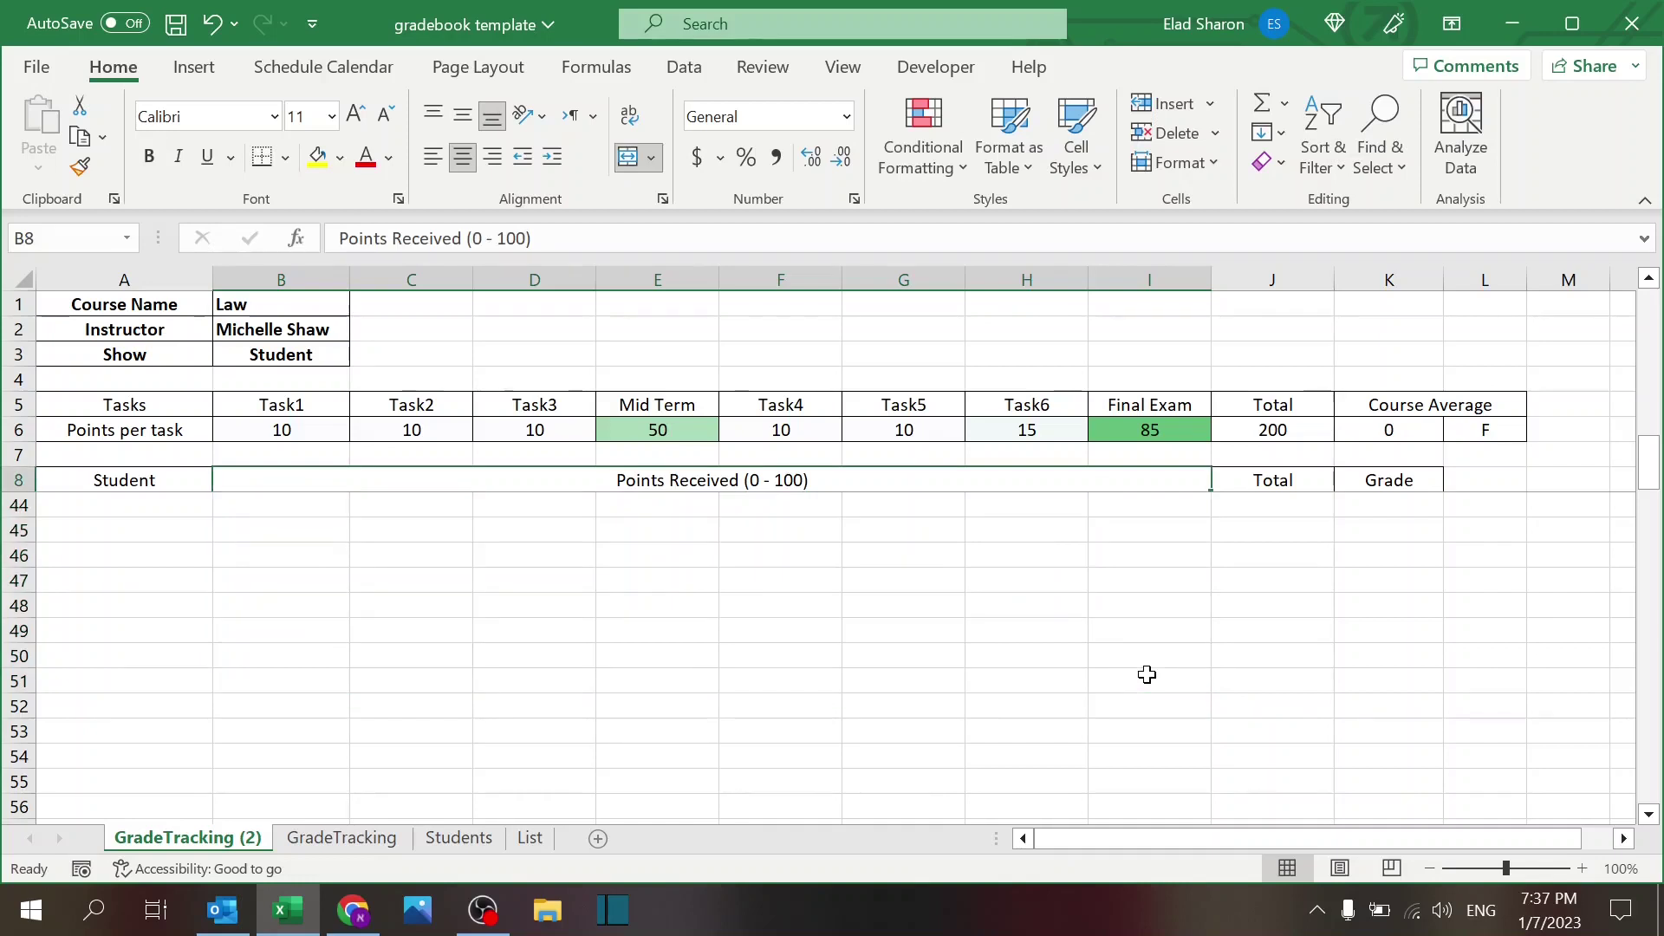
key("Down")
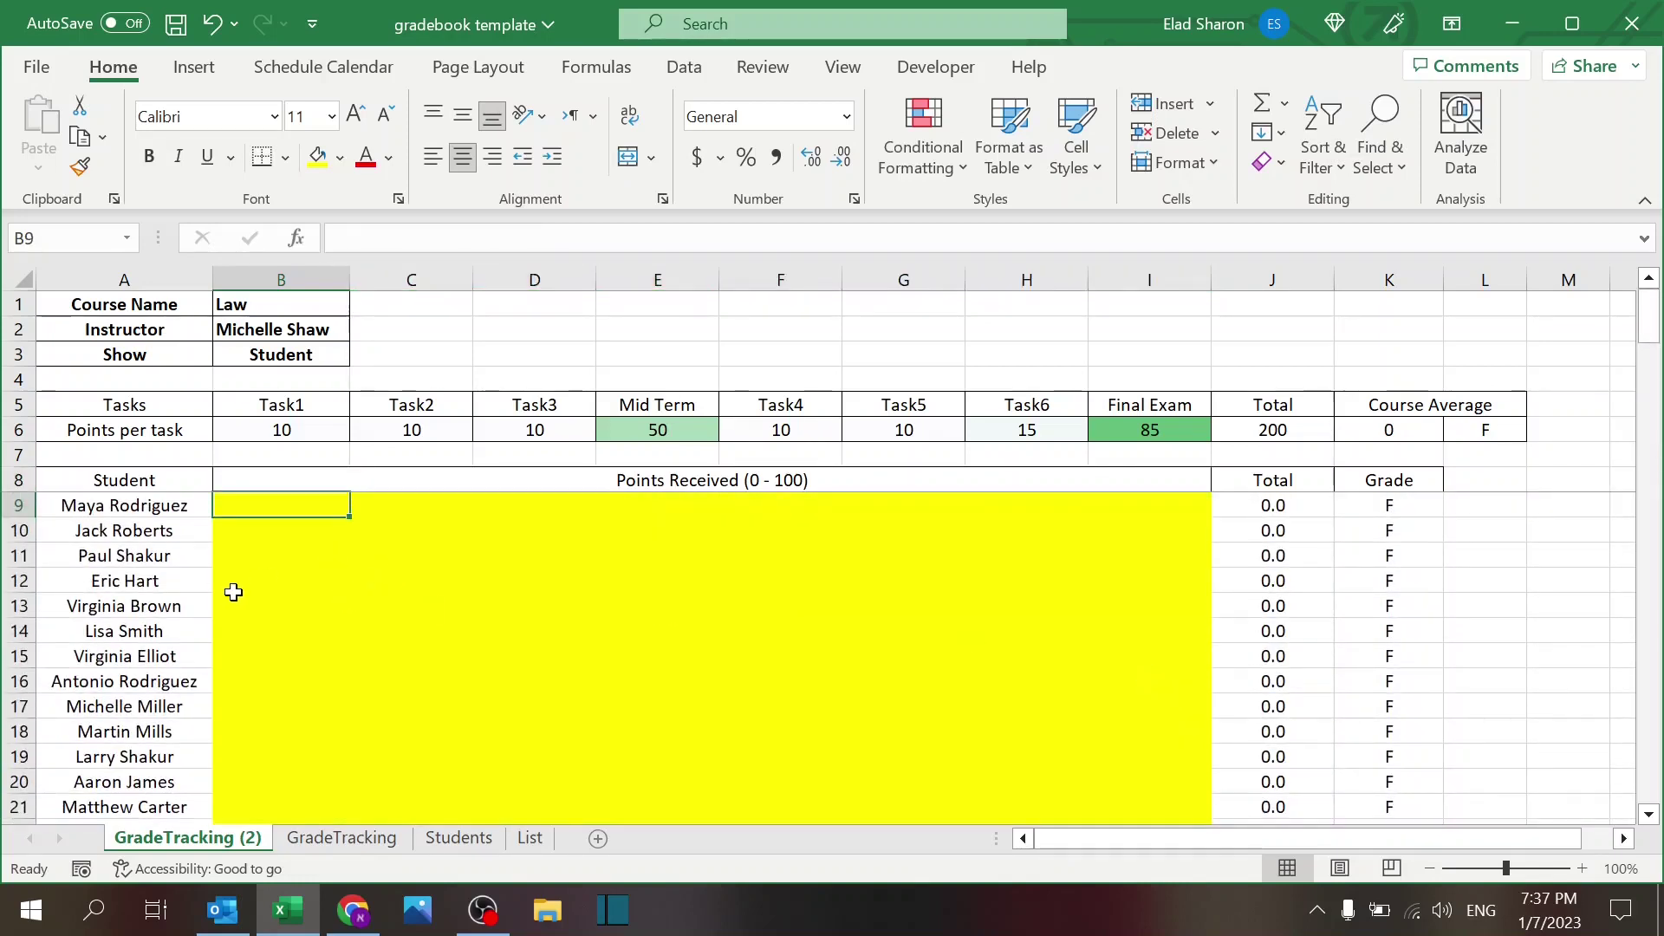